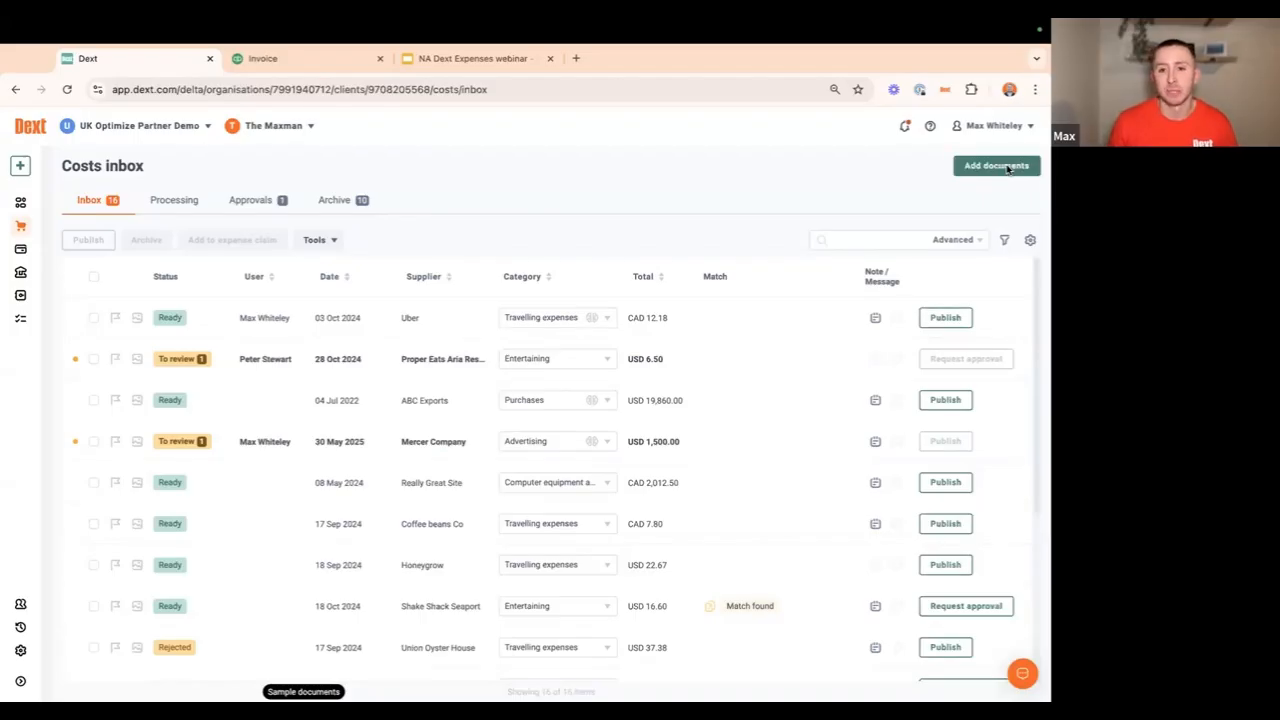
- Review the ways of adding cost documents, including email extraction and mileage claims, and close the overview
left_click(1000, 167)
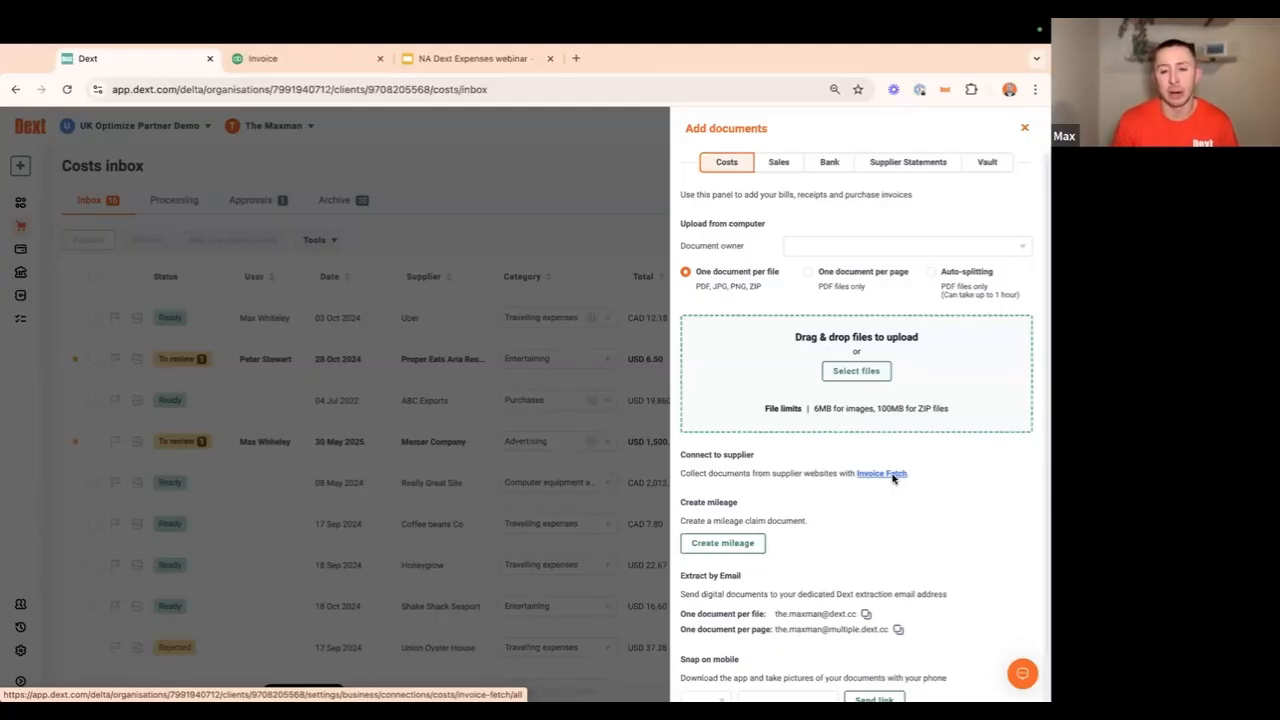
scroll(720, 560, "down", 1)
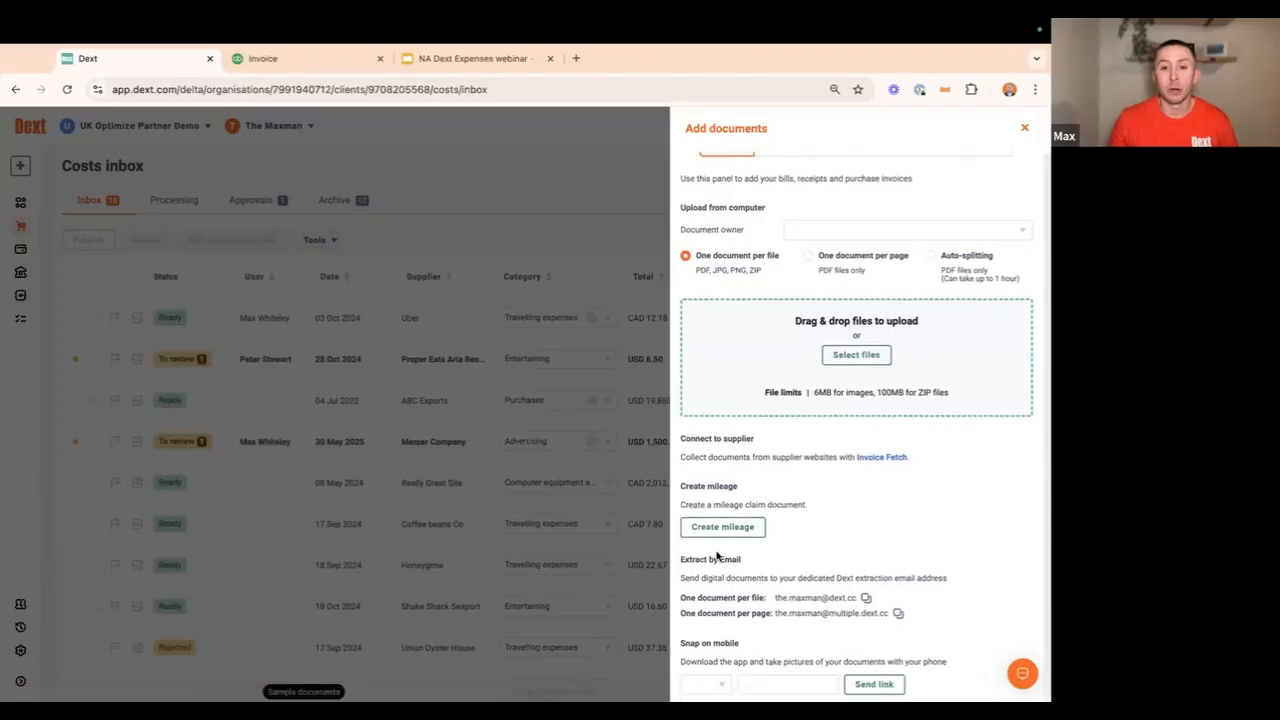
left_click_drag(678, 562, 910, 622)
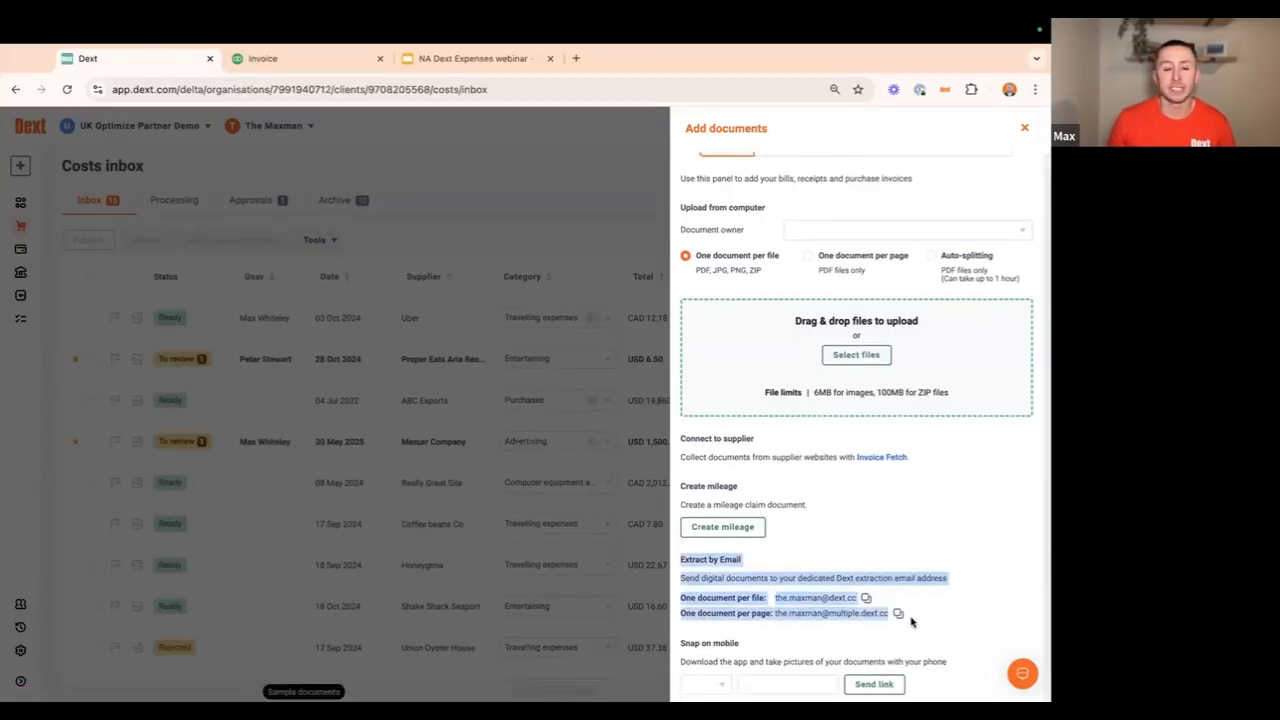
scroll(910, 620, "down", 2)
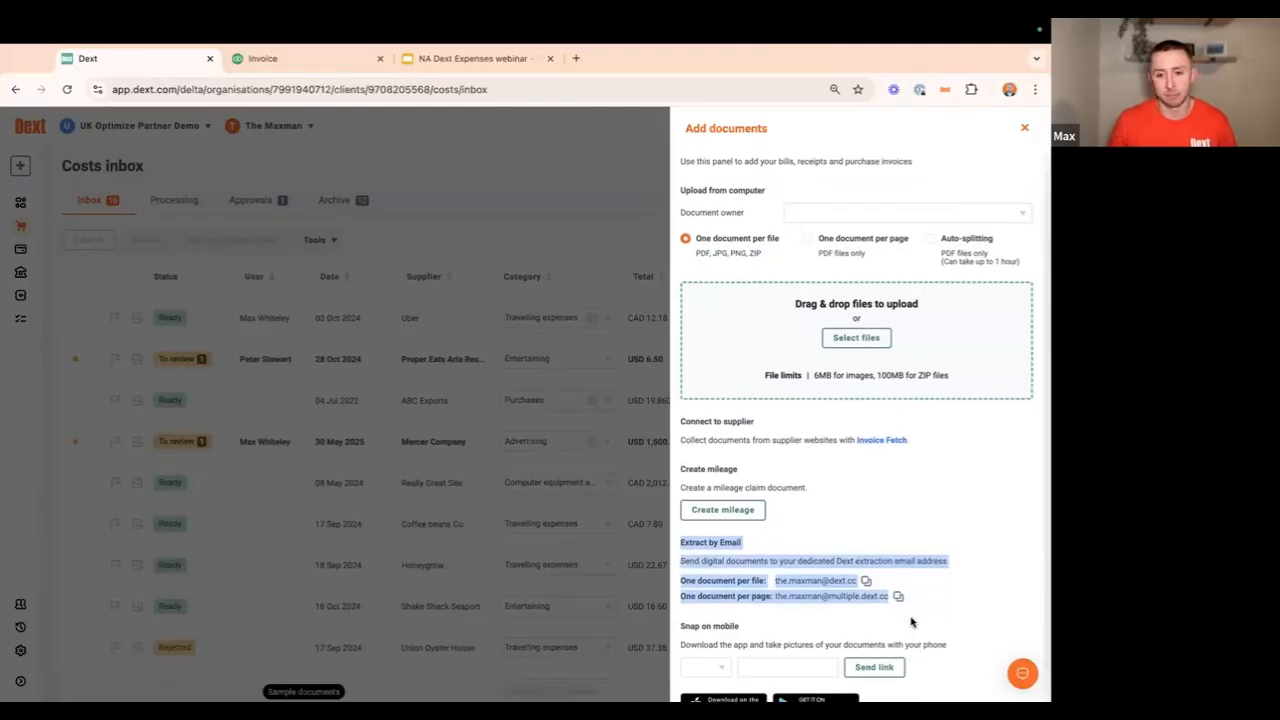
left_click(914, 588)
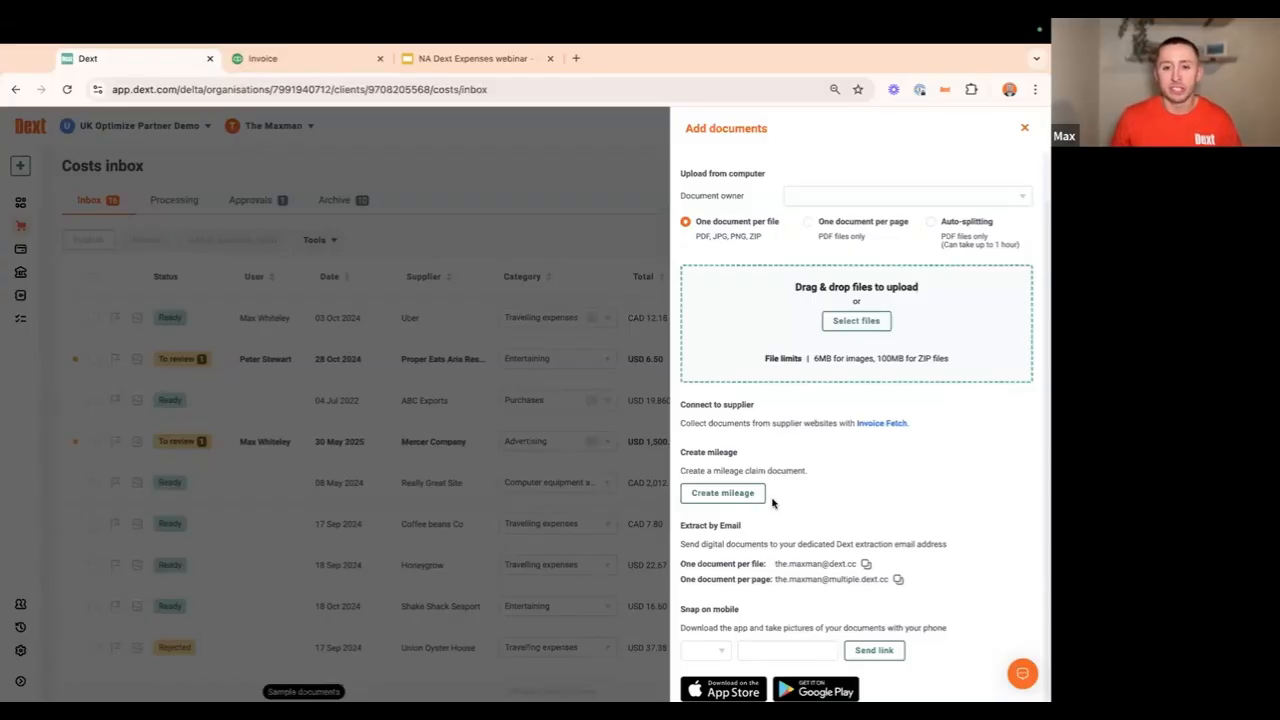
left_click_drag(681, 449, 808, 503)
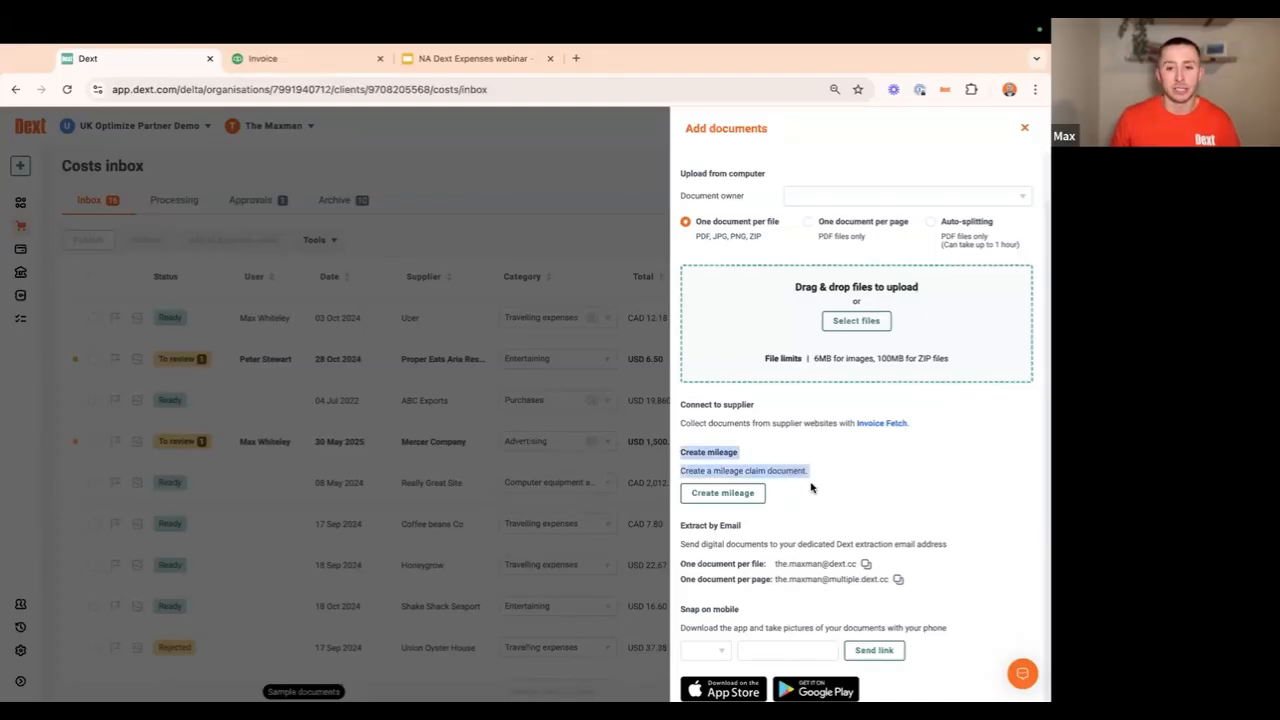
left_click(815, 481)
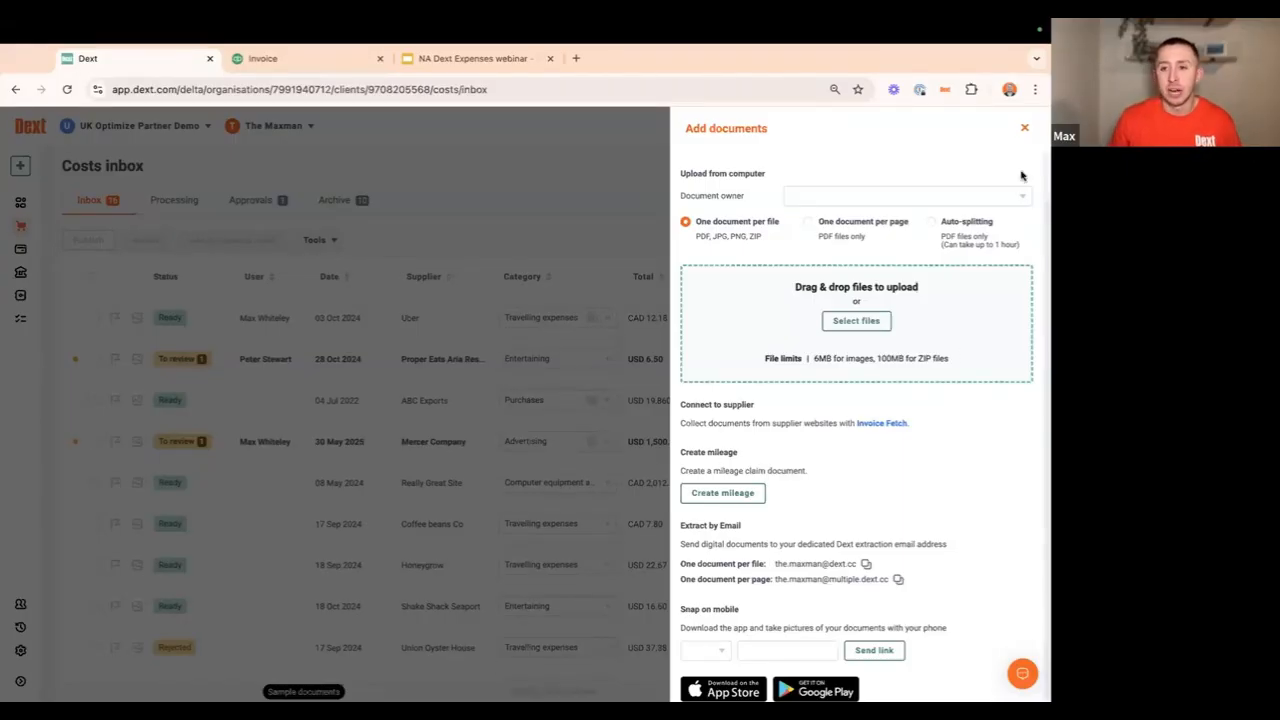
left_click(1022, 131)
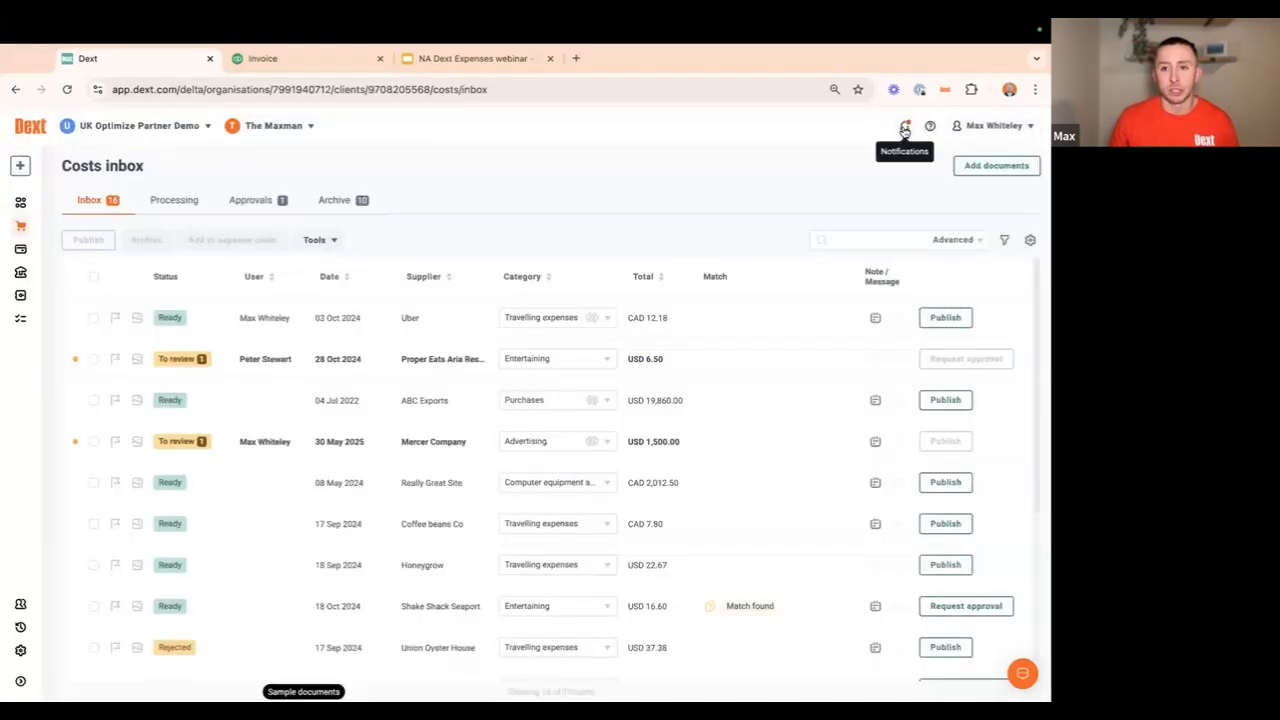
- Look through the available help resources and close them
left_click(930, 126)
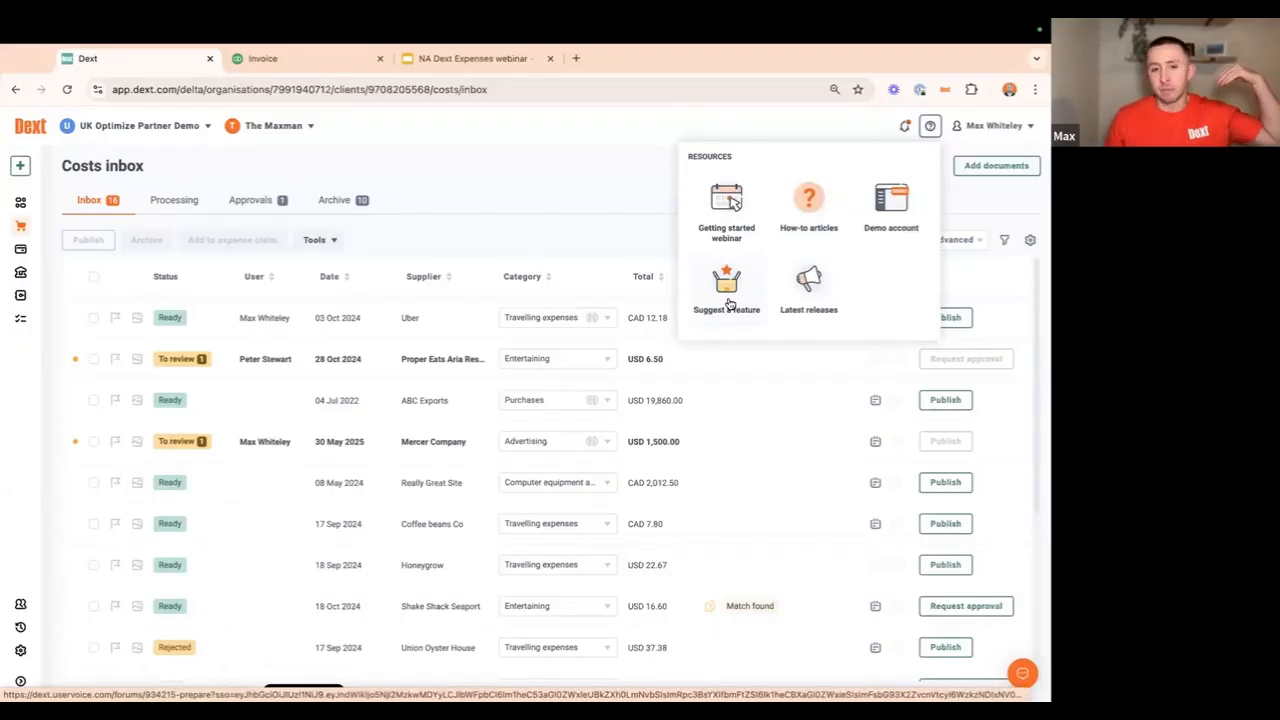
left_click(672, 201)
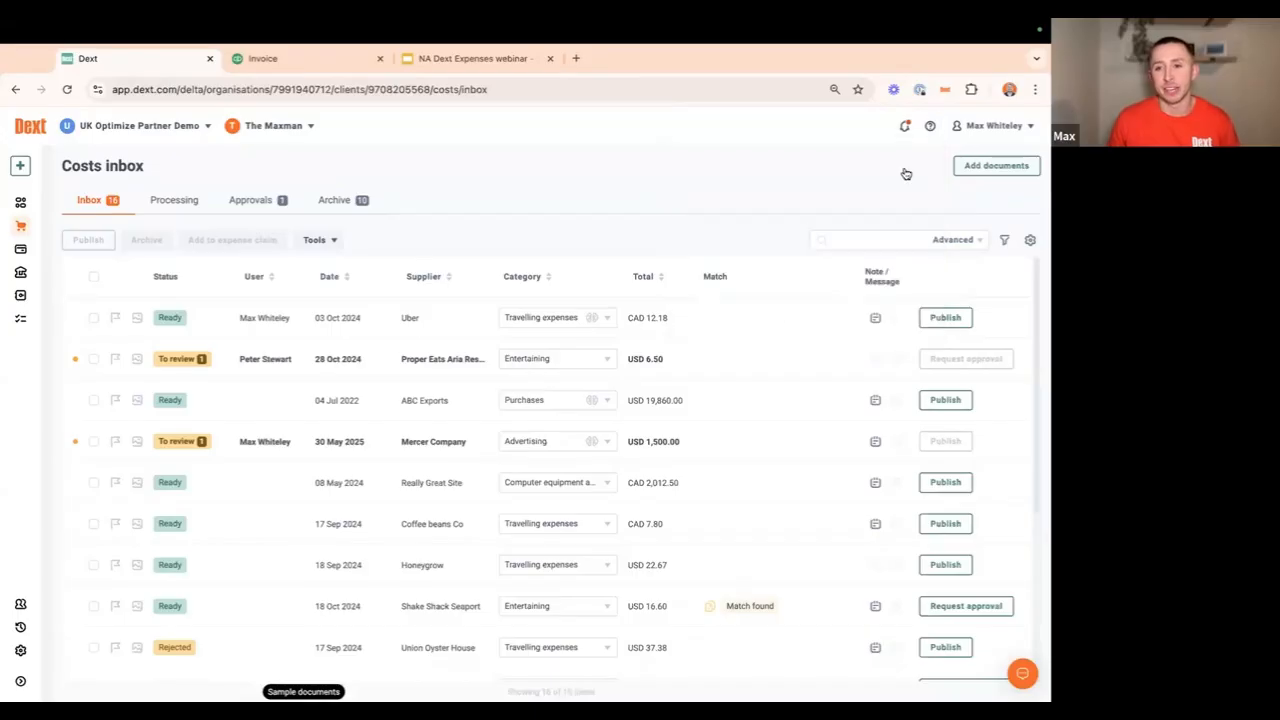
- Open the mileage settings of the business
left_click(984, 168)
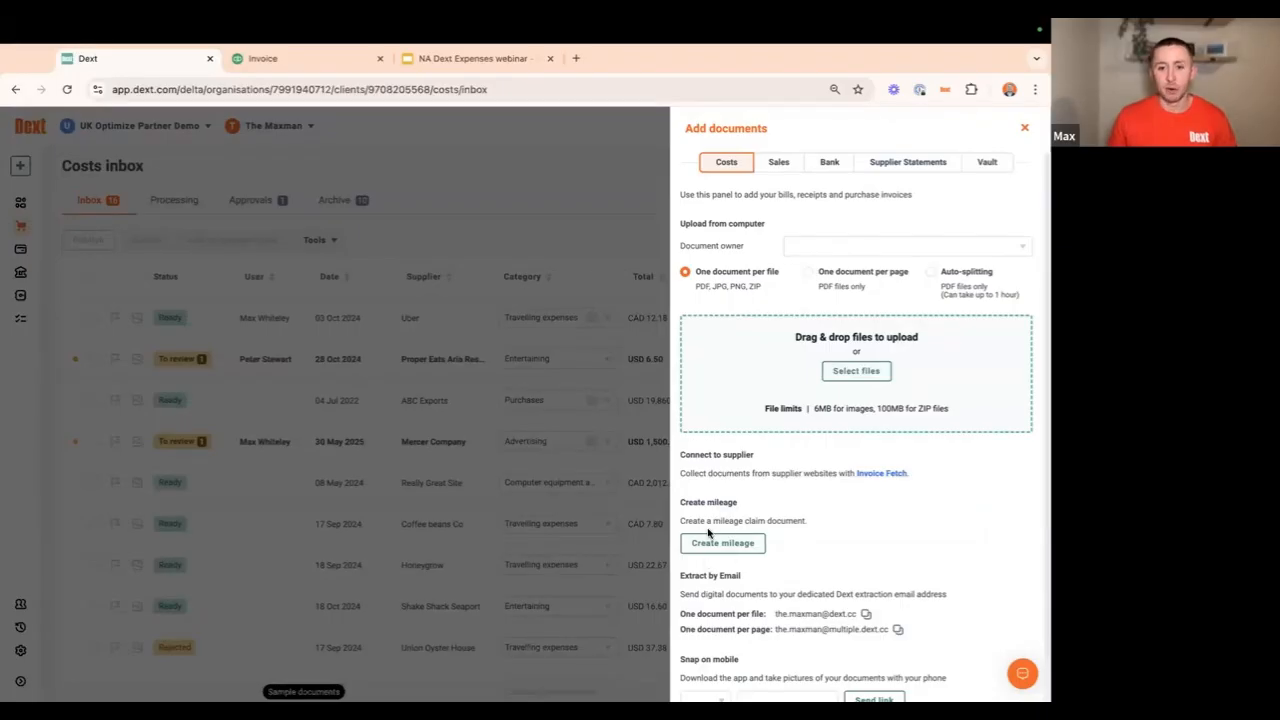
left_click(80, 510)
left_click(22, 650)
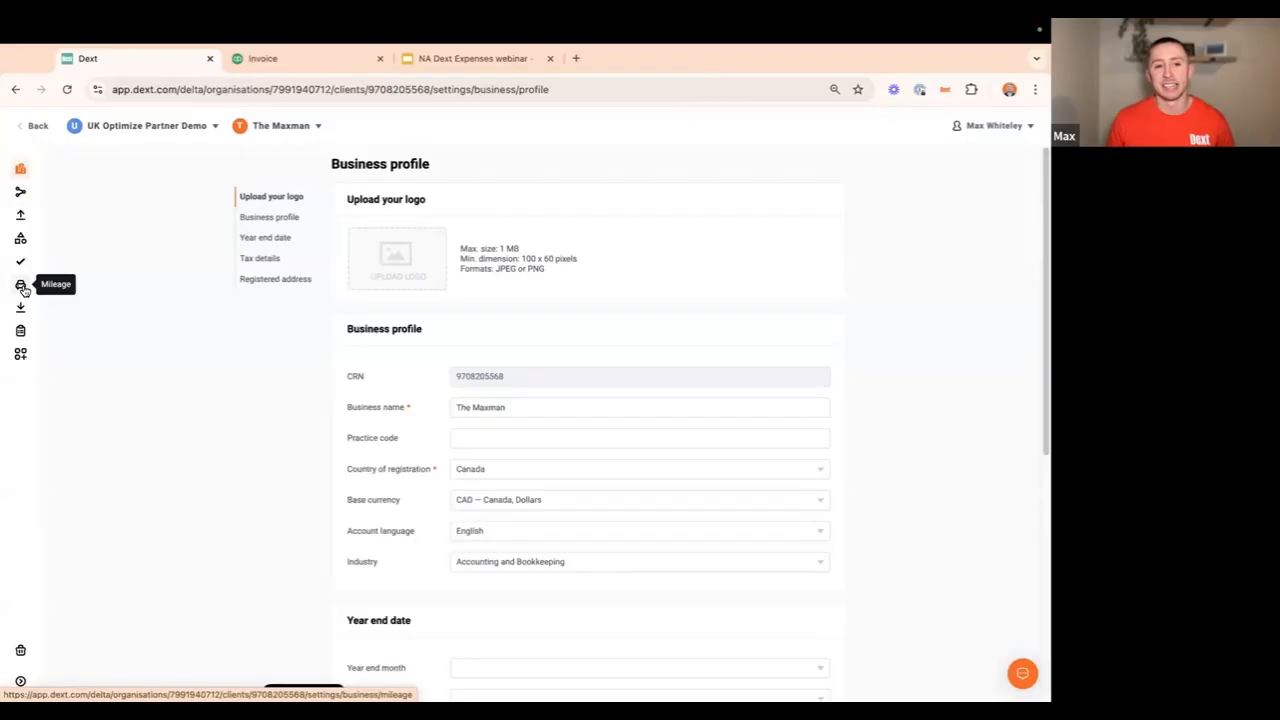
left_click(22, 287)
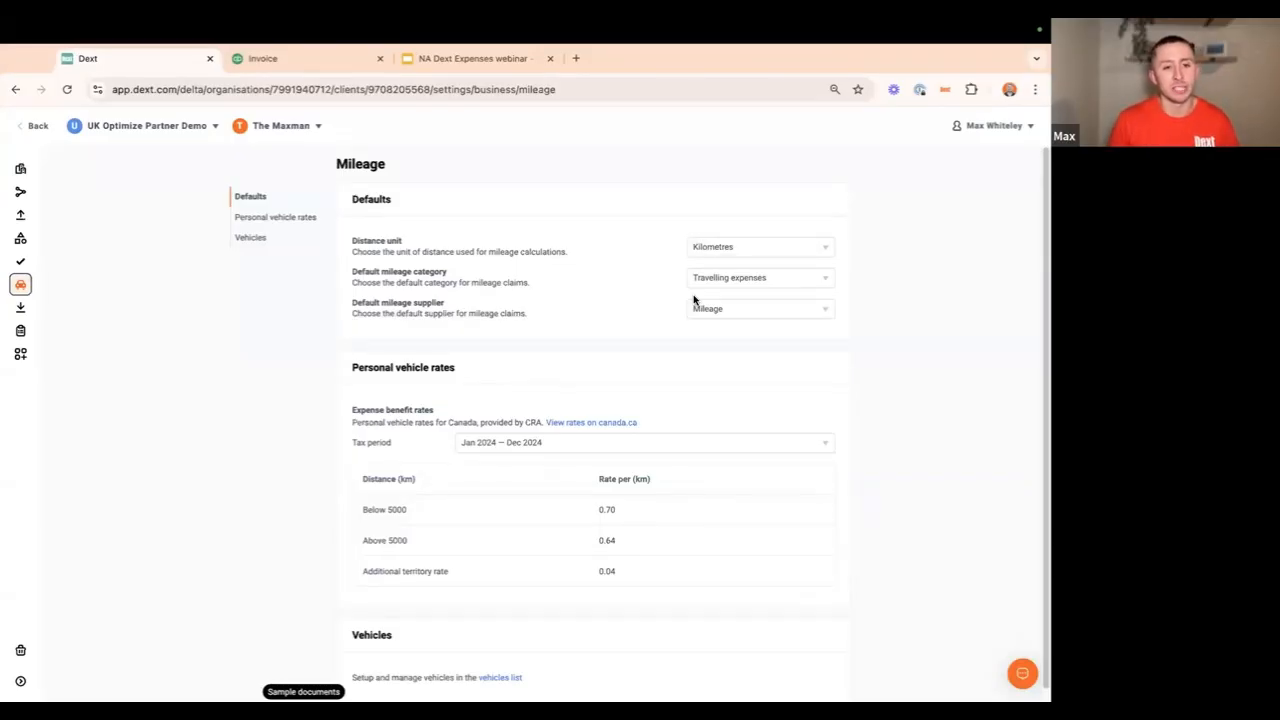
- Check the distance unit options and the tax periods available for the personal vehicle rates, keeping Kilometres and Jan 2024 – Dec 2024
left_click(780, 250)
left_click(757, 292)
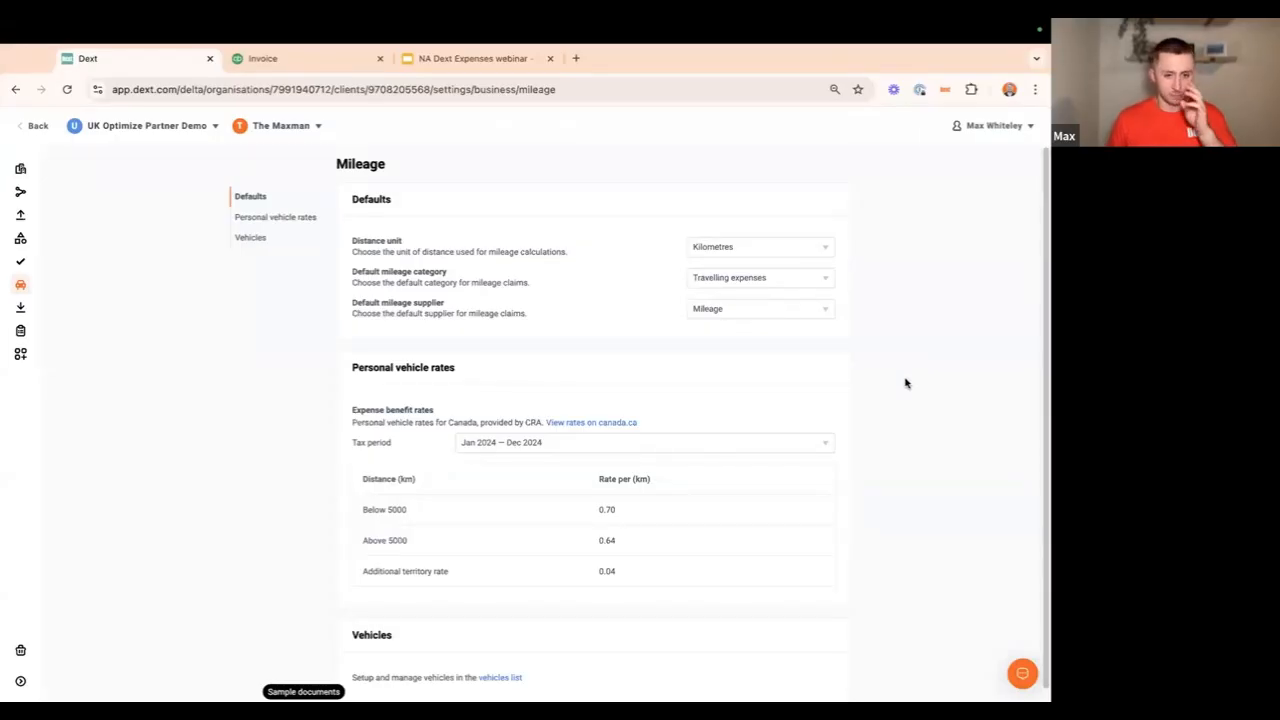
scroll(906, 335, "down", 1)
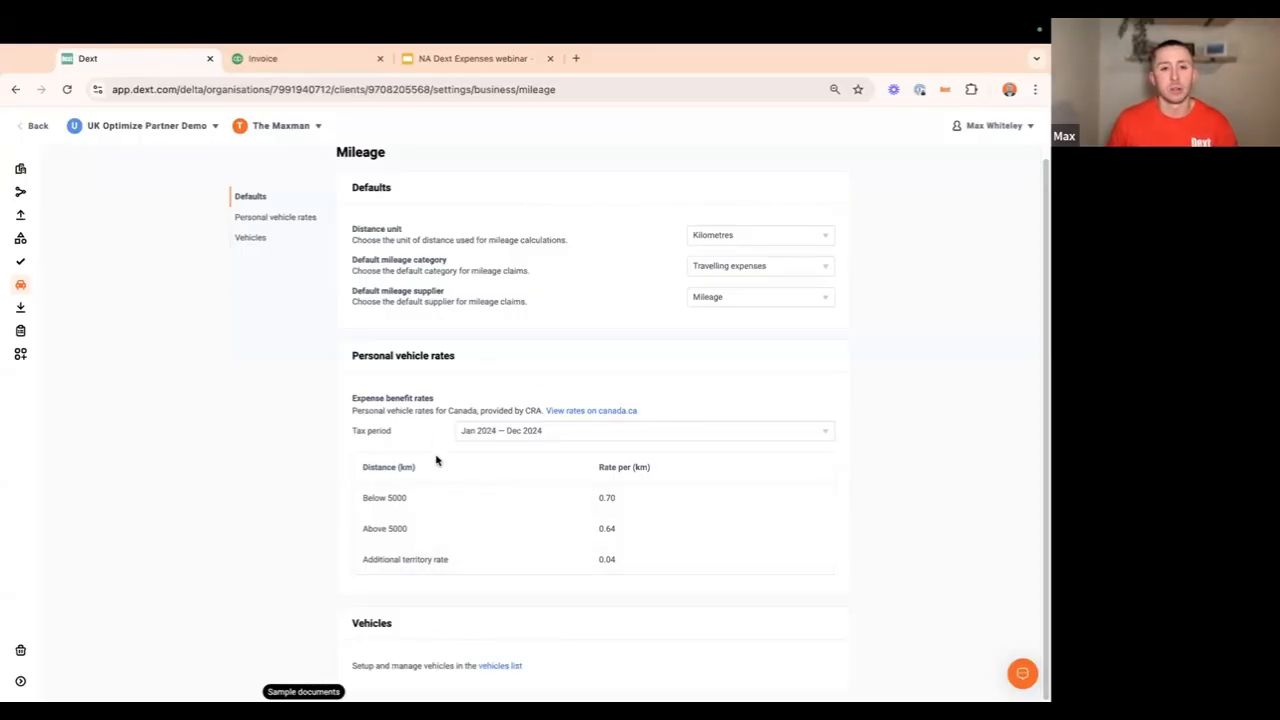
left_click(534, 433)
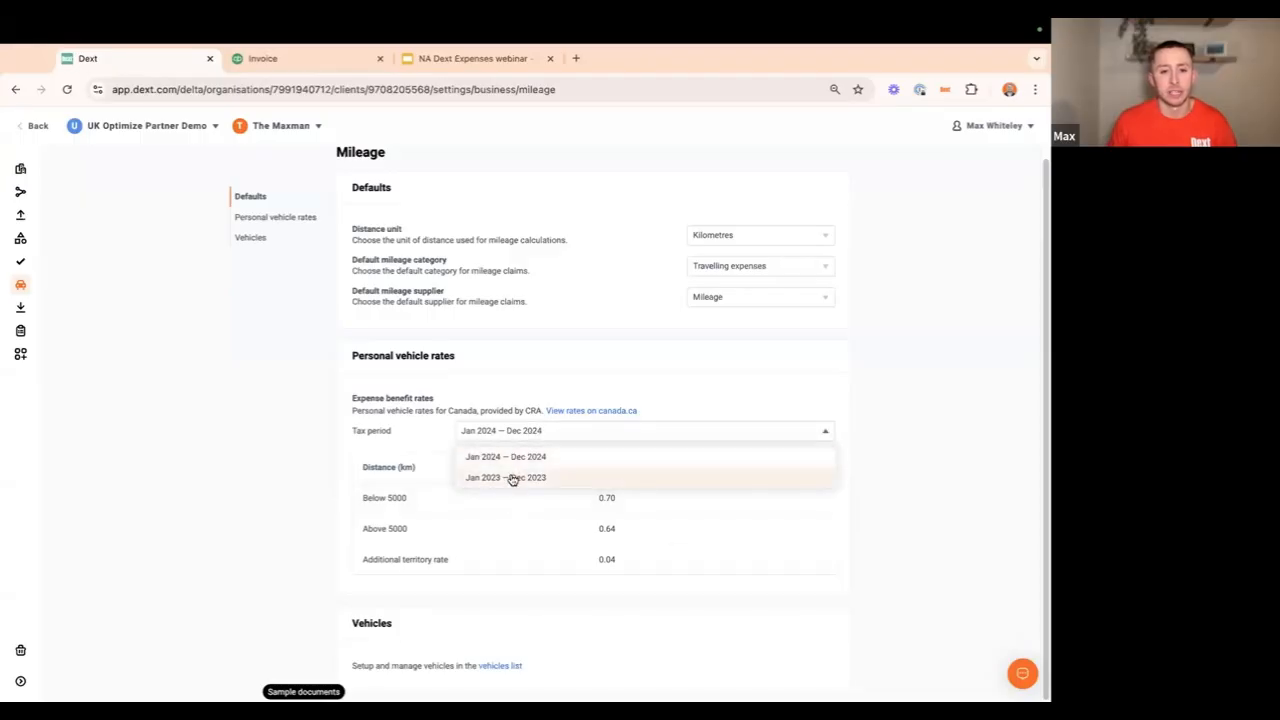
left_click(319, 463)
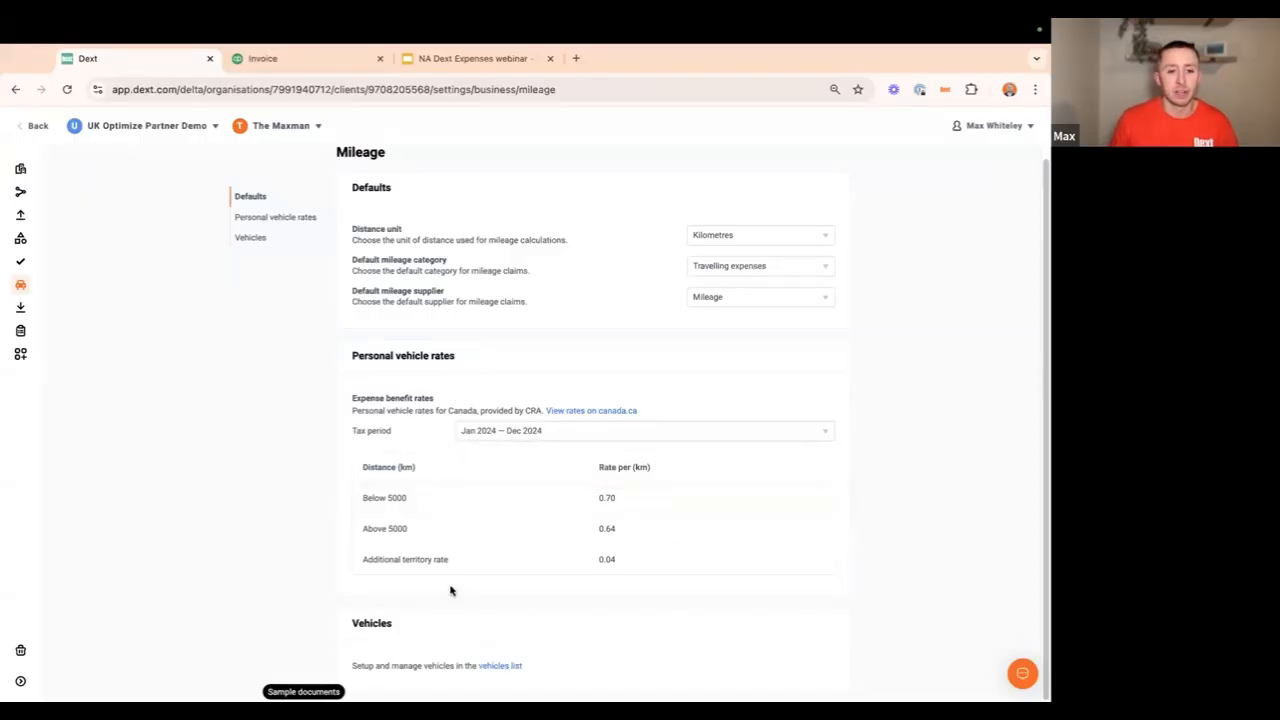
- Check the second vehicle's details in the vehicles list, save them as they are, and return to the costs inbox
left_click(499, 666)
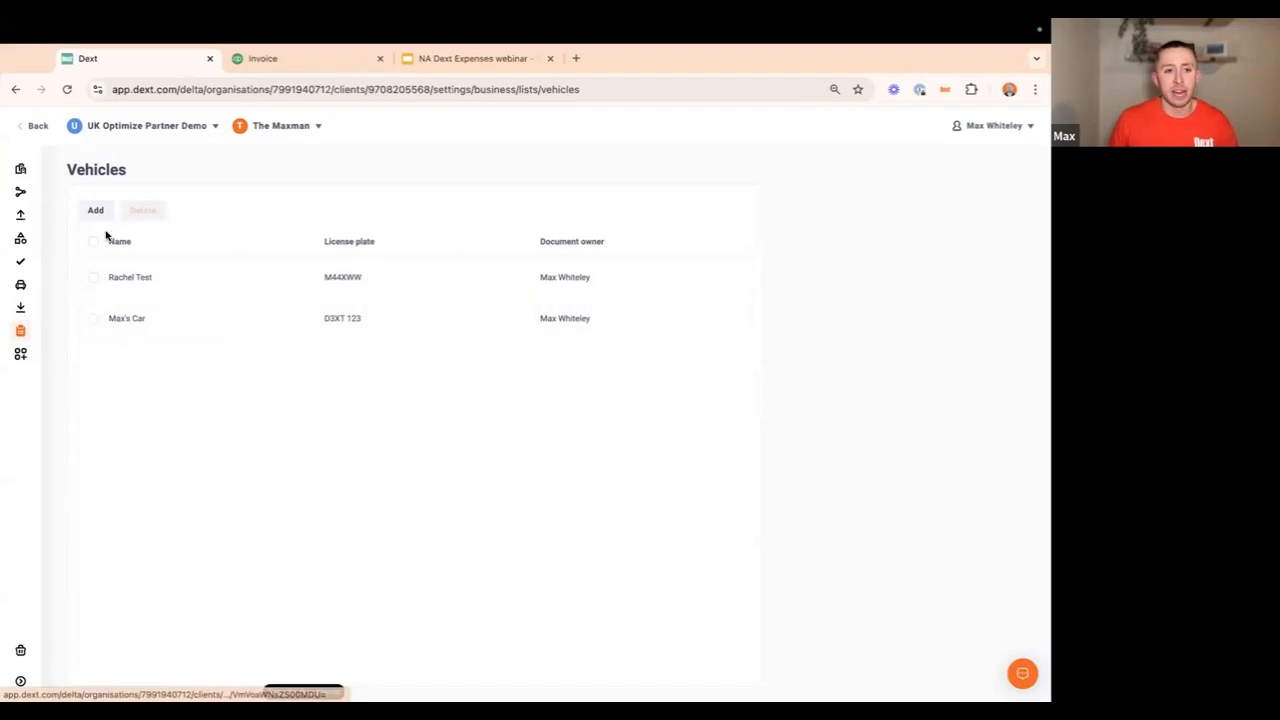
left_click(131, 320)
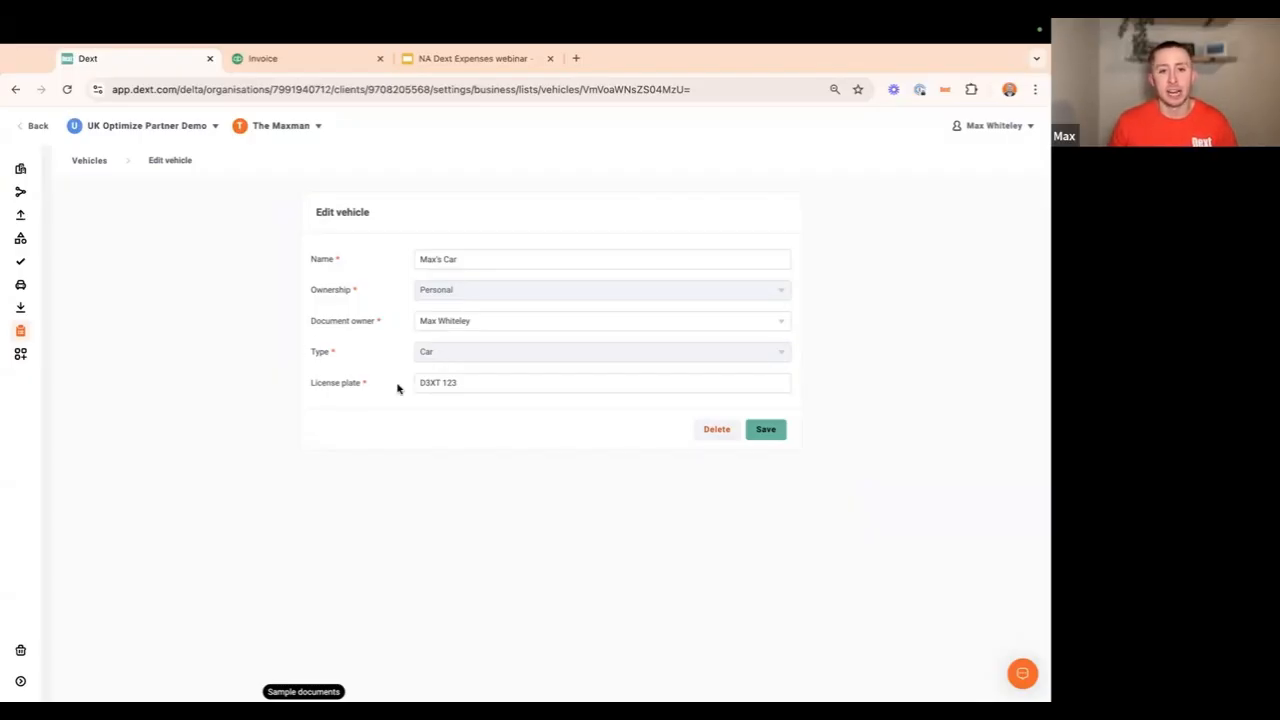
left_click(758, 437)
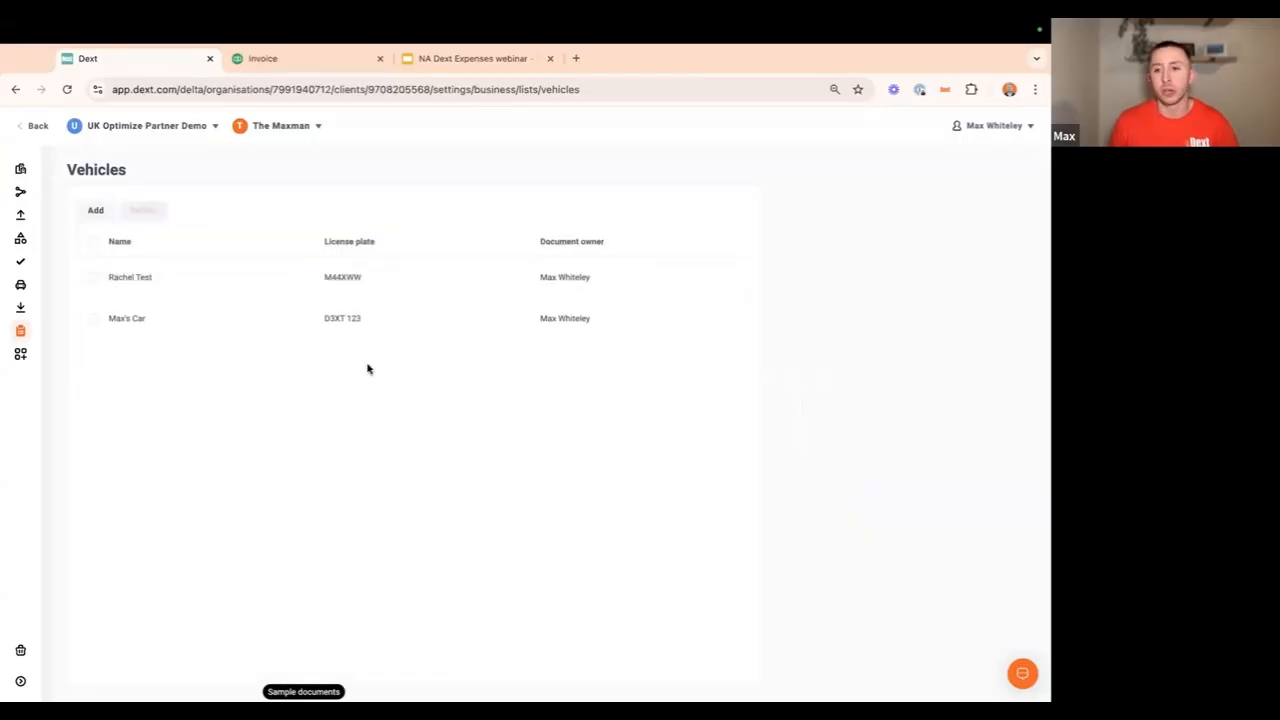
mouse_move(57, 205)
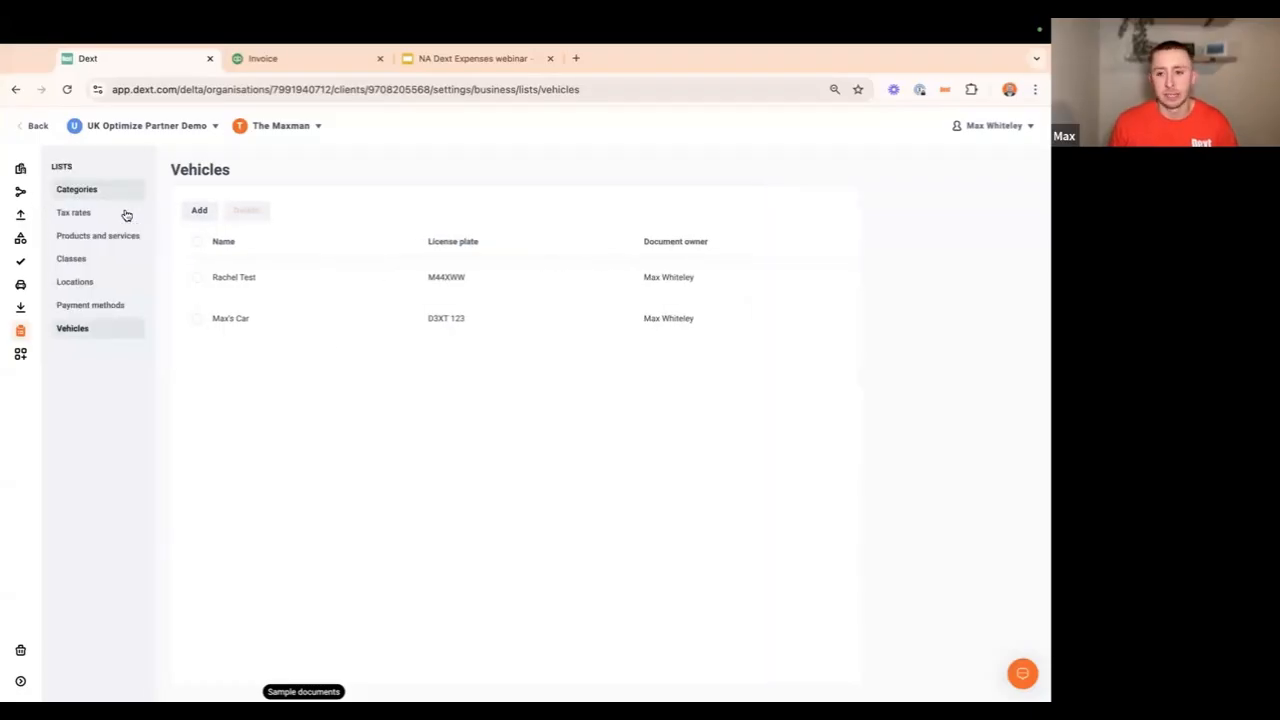
left_click(38, 127)
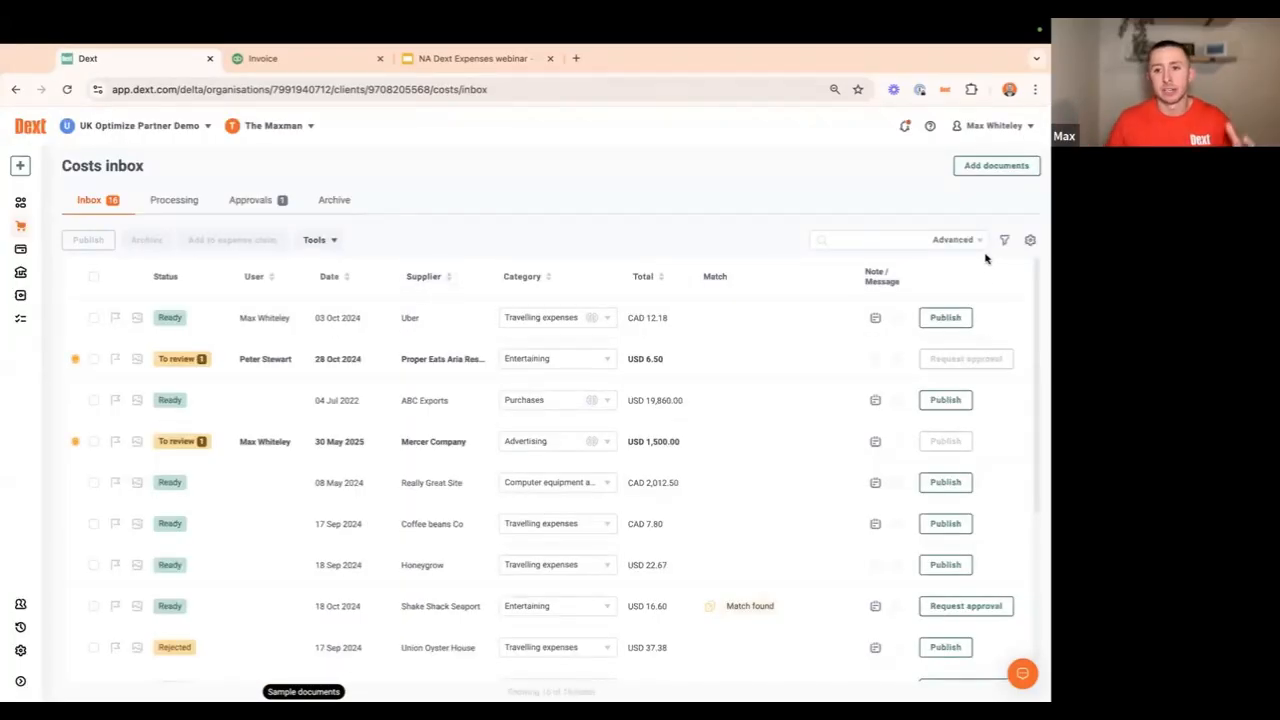
- Start a new mileage claim from the costs inbox and choose the second listed vehicle for it
left_click(998, 166)
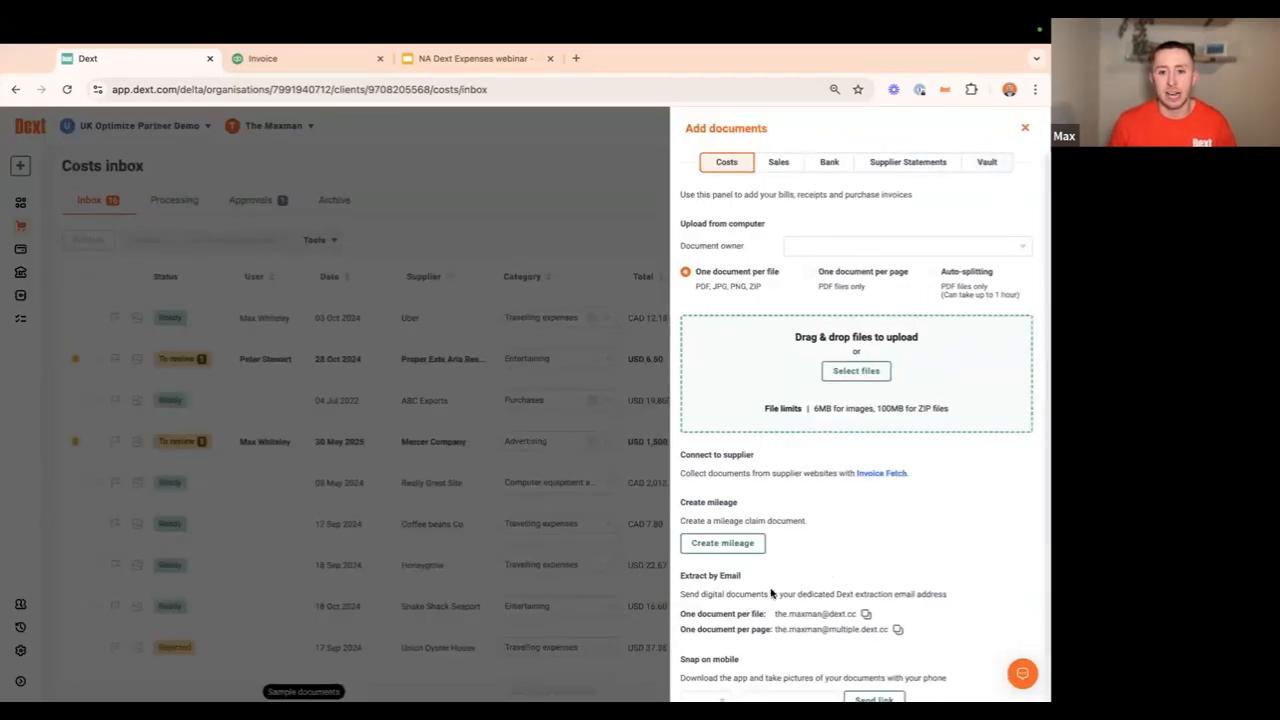
left_click(721, 546)
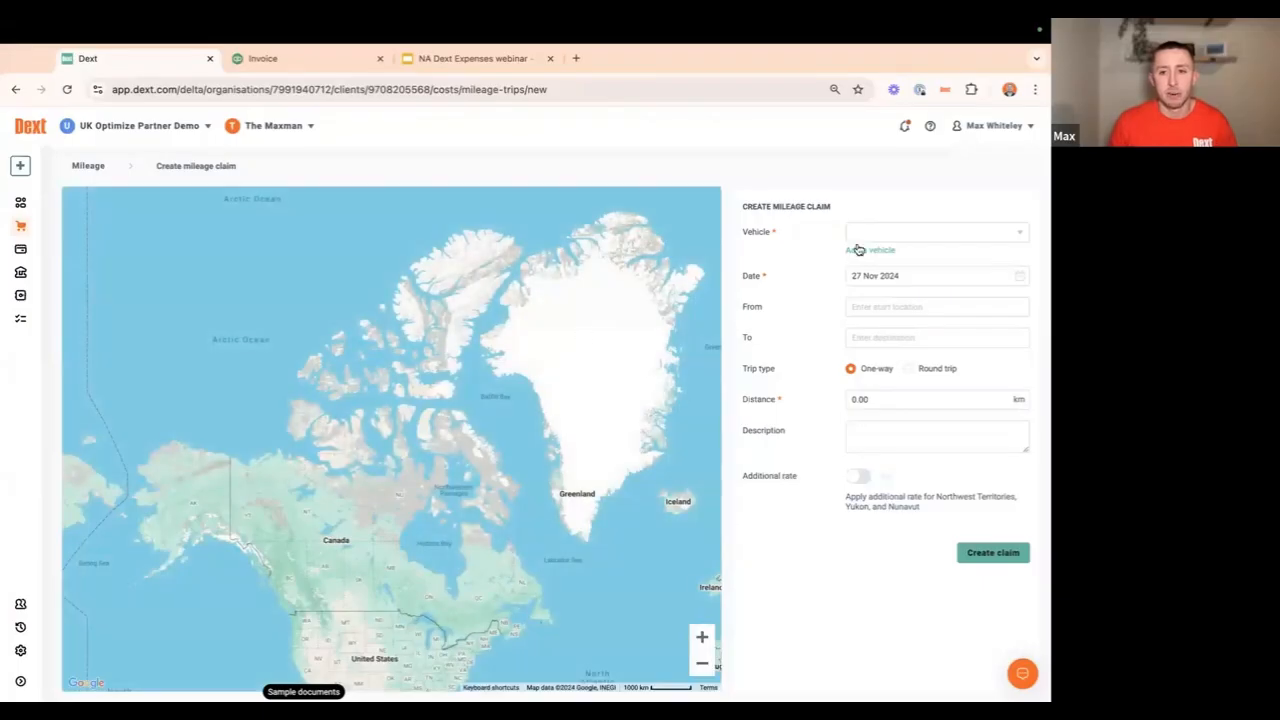
left_click(894, 236)
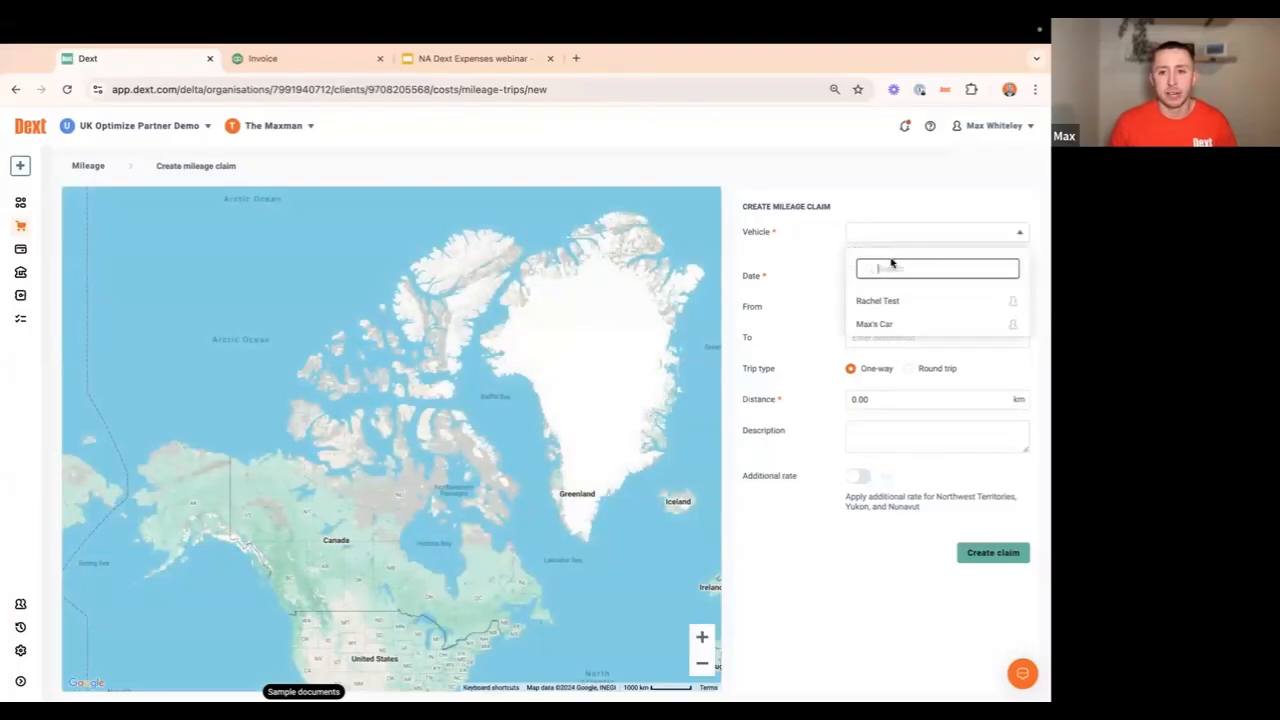
left_click(888, 324)
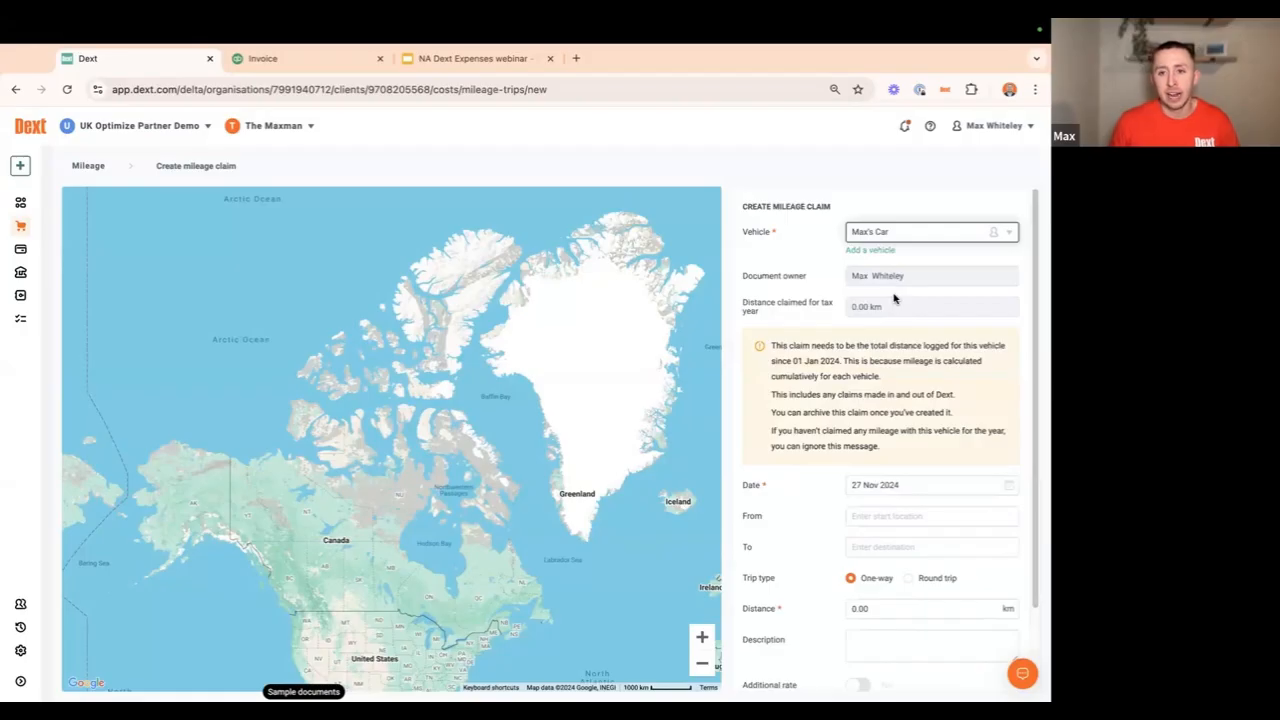
scroll(908, 329, "down", 1)
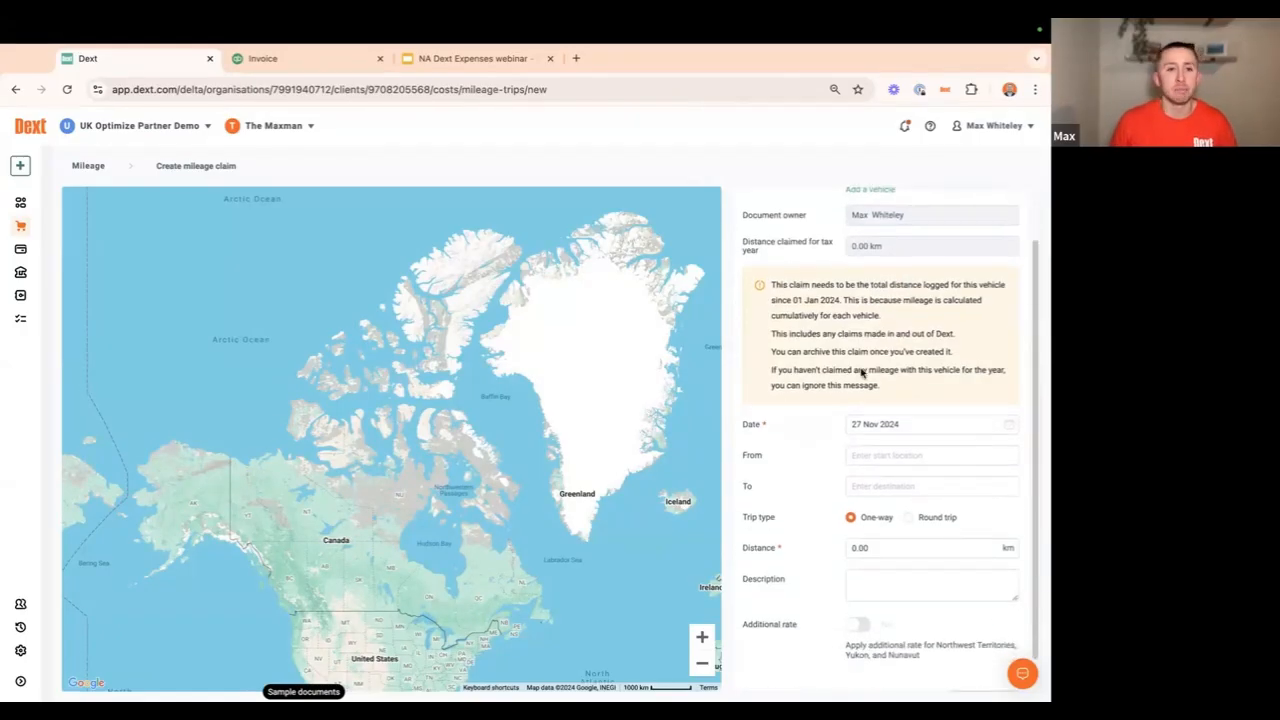
scroll(851, 374, "up", 1)
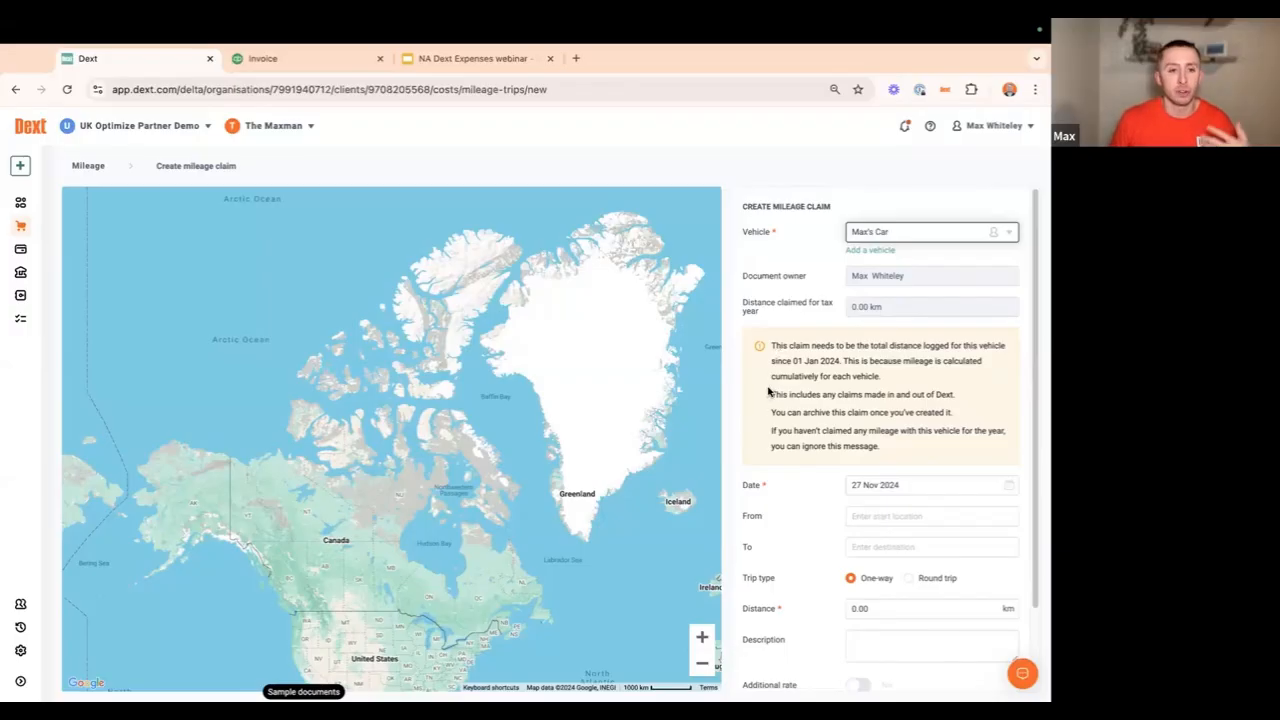
scroll(829, 432, "down", 1)
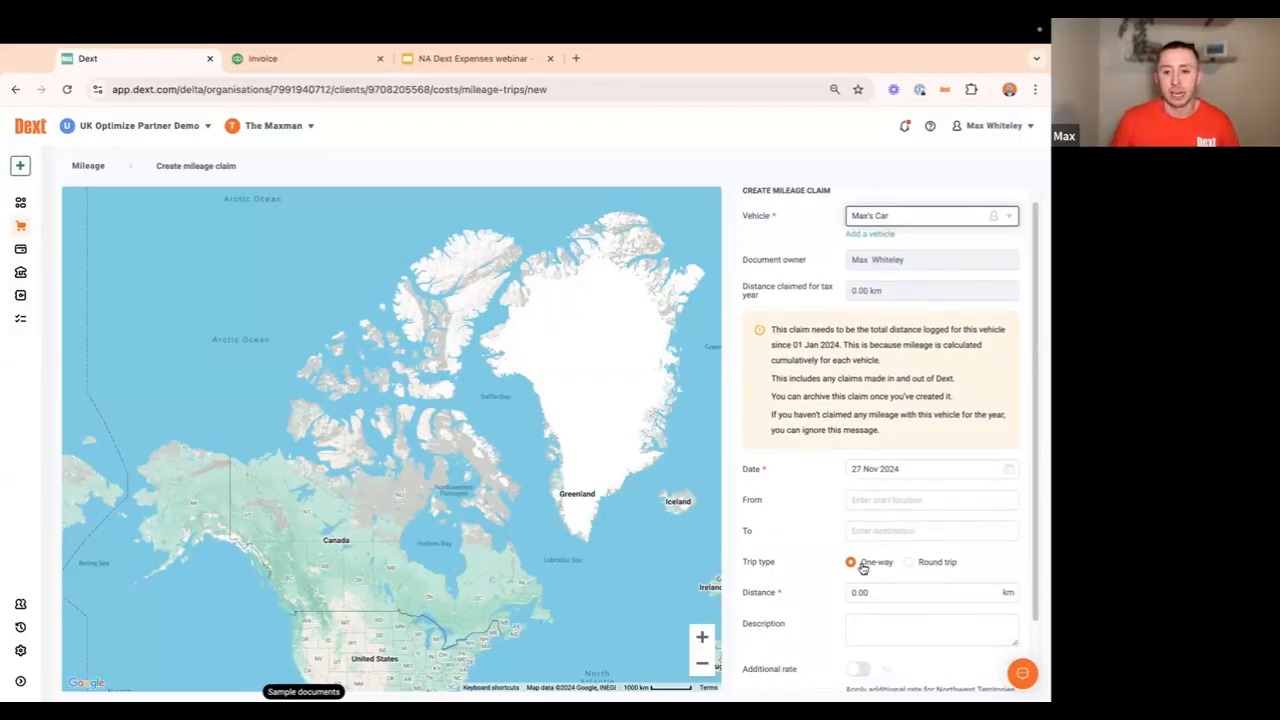
left_click(850, 594)
type("1000")
left_click(800, 610)
scroll(803, 609, "down", 2)
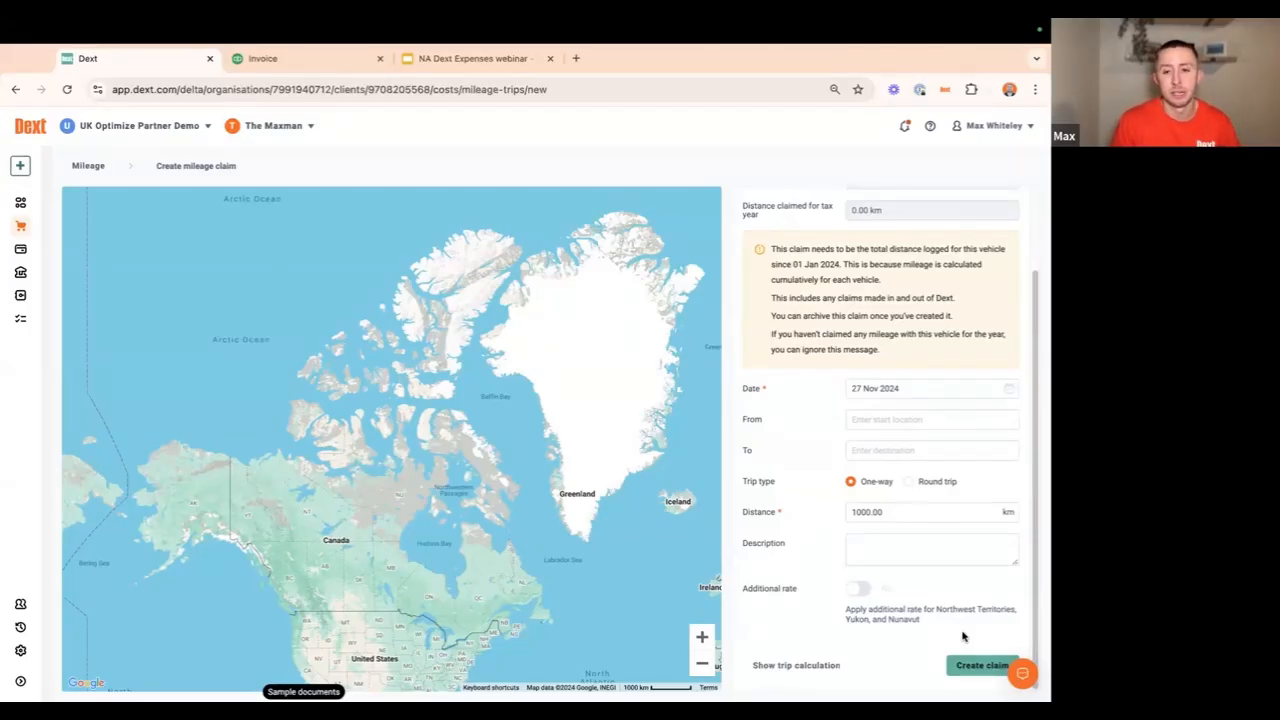
scroll(914, 571, "up", 2)
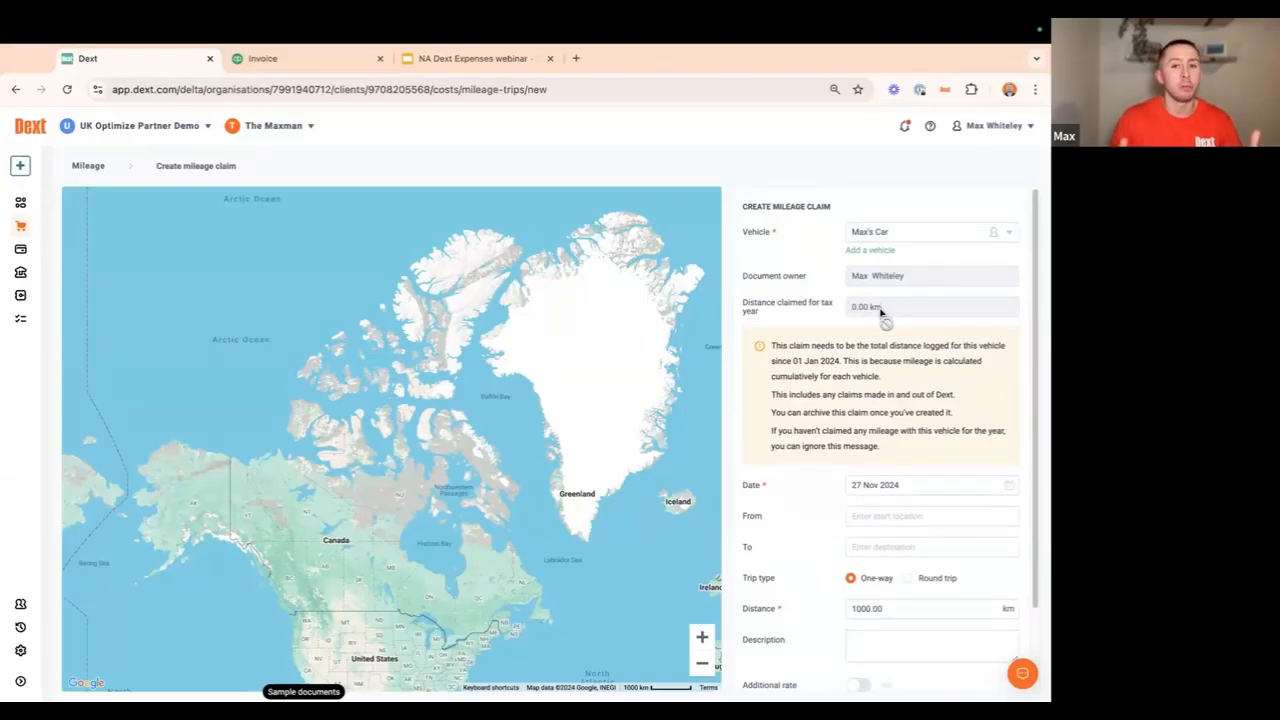
scroll(920, 420, "down", 1)
scroll(945, 470, "up", 1)
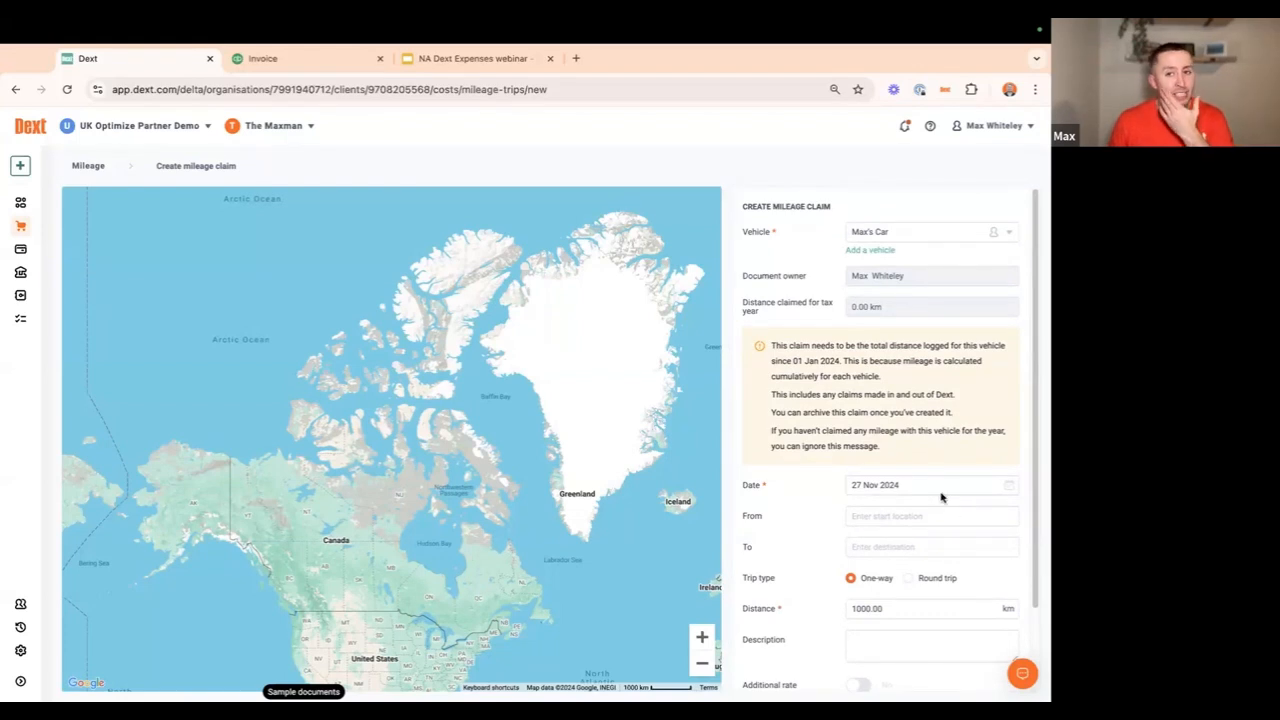
left_click_drag(892, 612, 848, 614)
key("BackSpace")
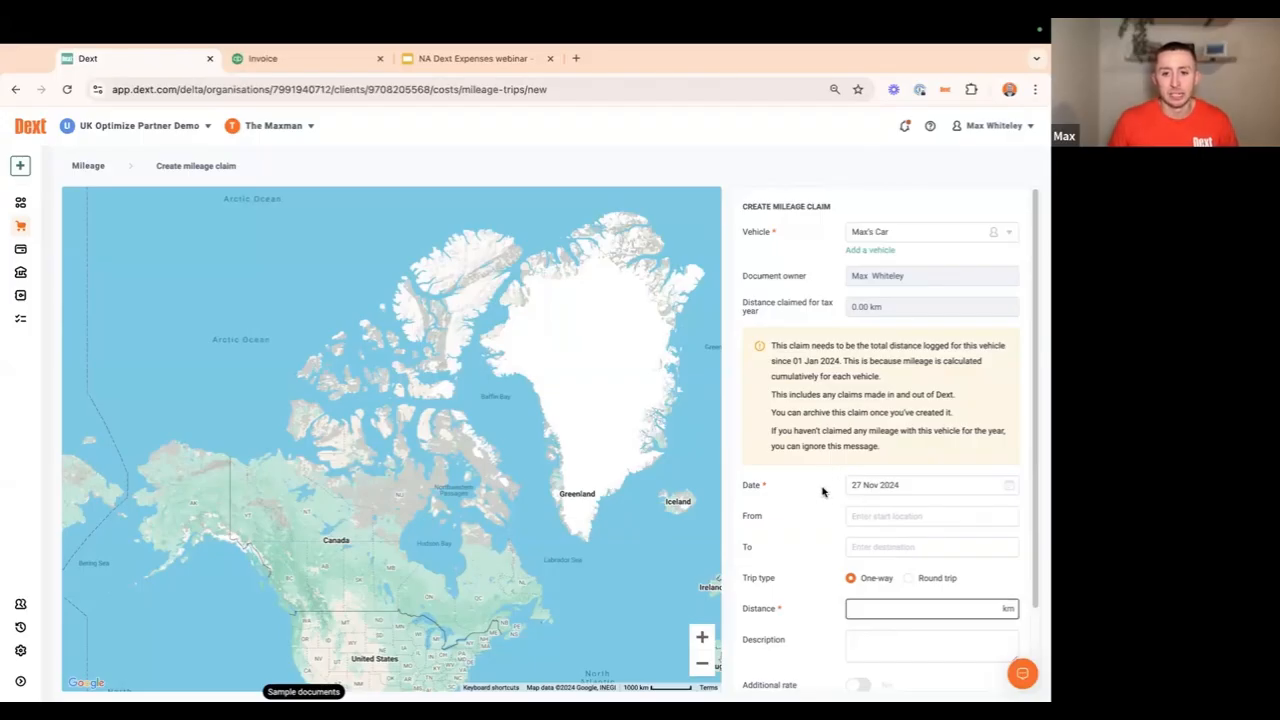
- Set the trip's start location to Toronto, ON, Canada and its destination to London, ON, Canada
scroll(830, 480, "down", 1)
left_click(882, 478)
type("tor")
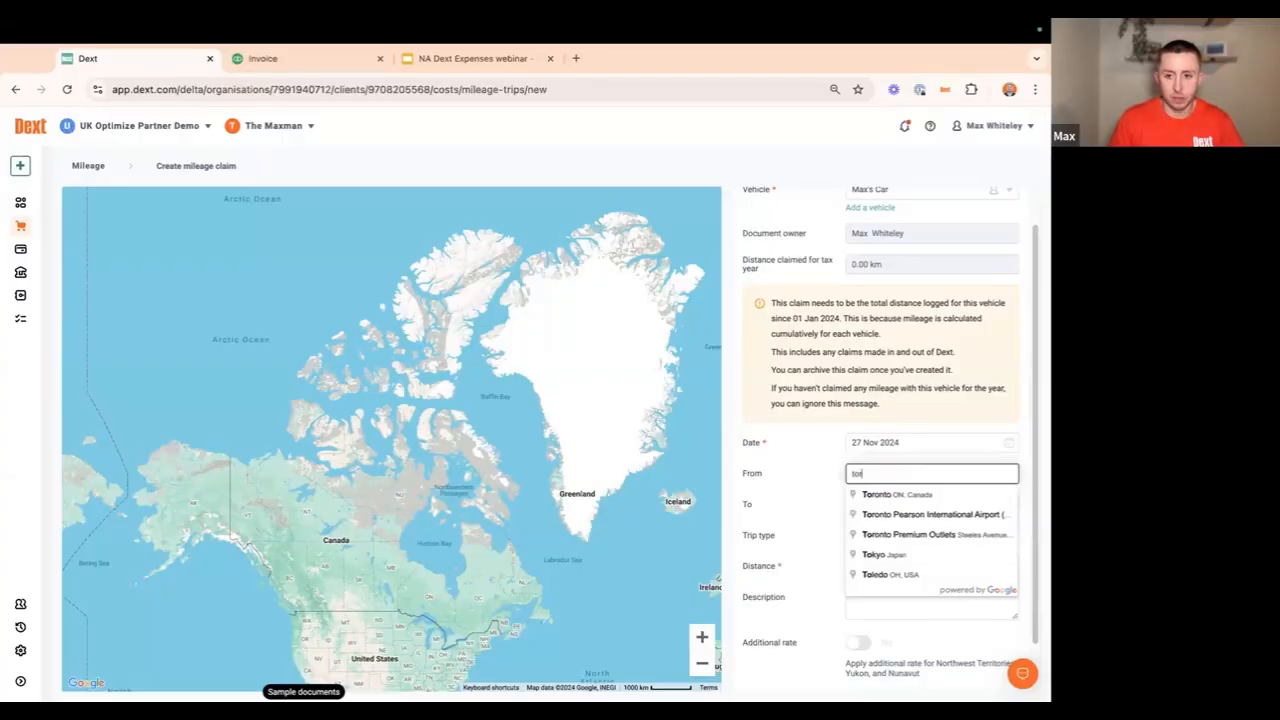
left_click(914, 497)
left_click(886, 504)
type("london")
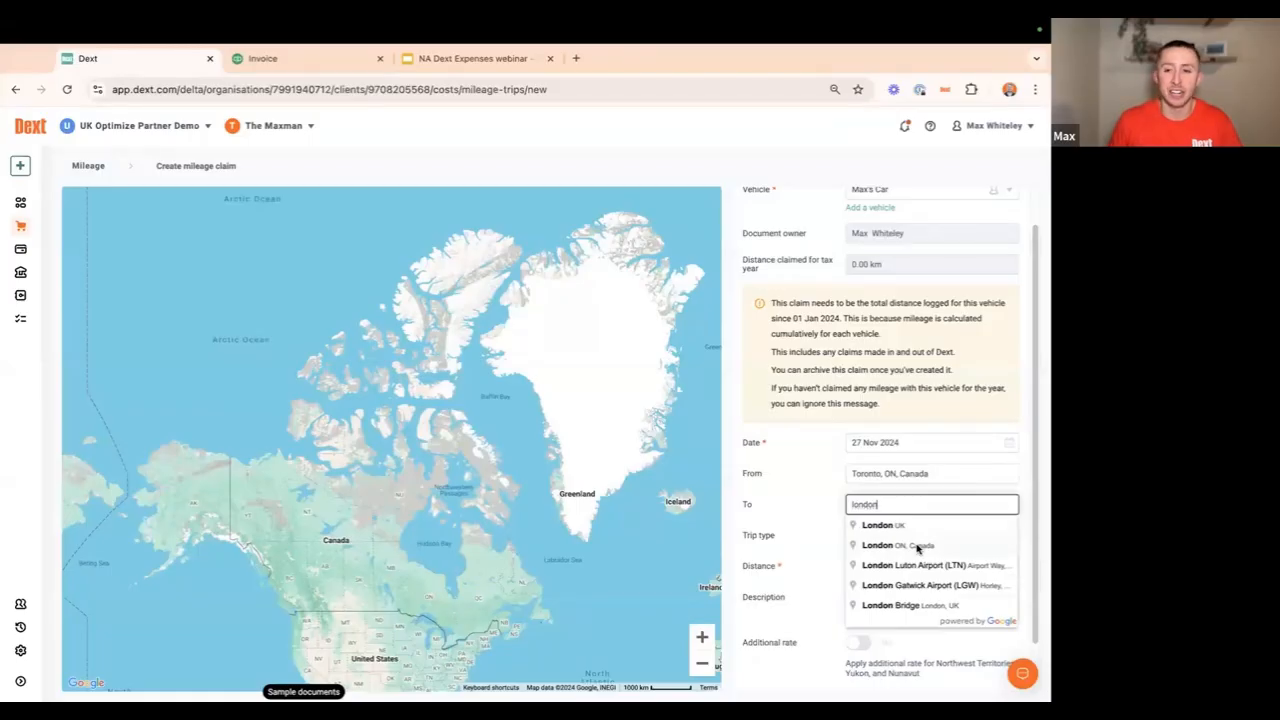
left_click(917, 546)
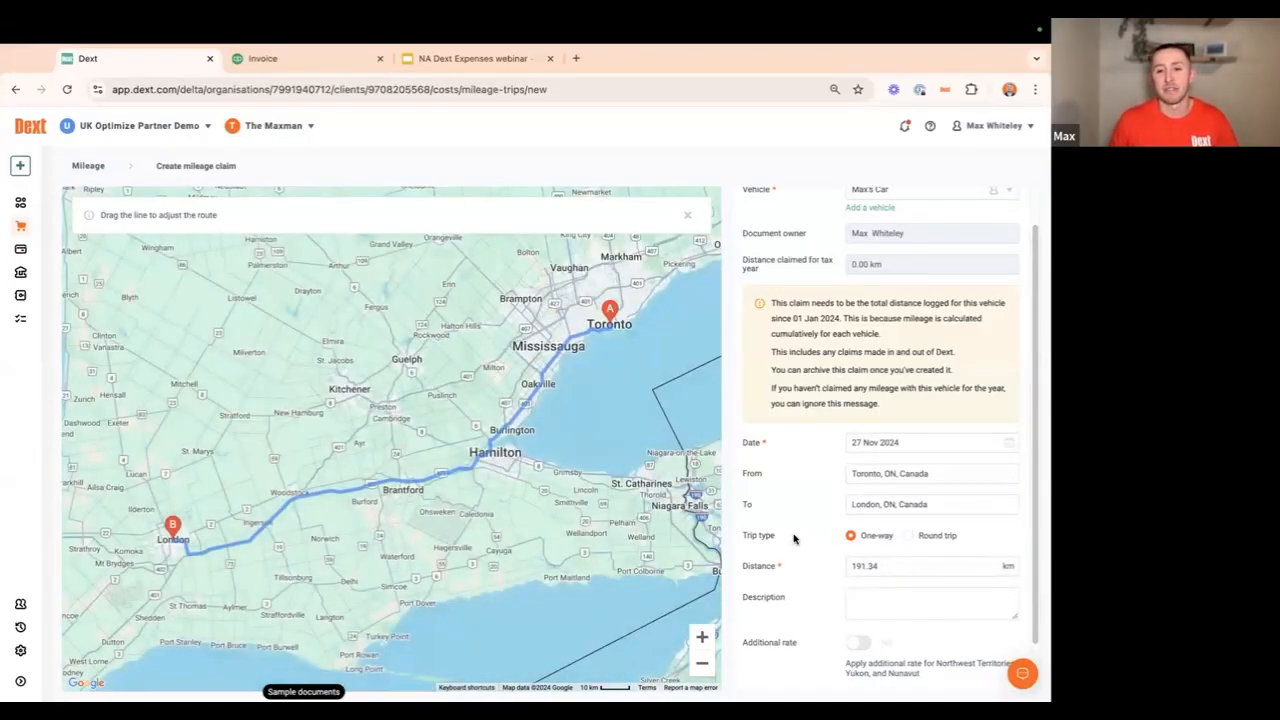
- Make the trip a round trip and reroute the return leg on the map through a point near Drayton
scroll(797, 541, "down", 2)
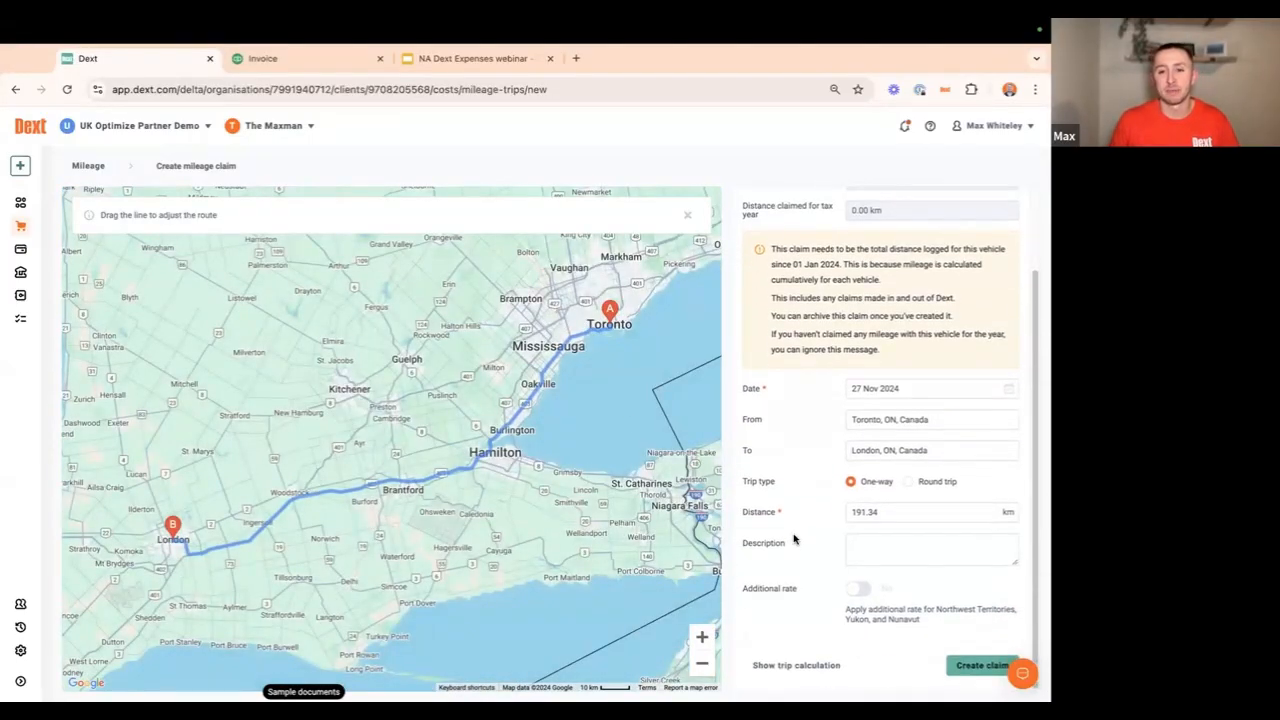
left_click(908, 484)
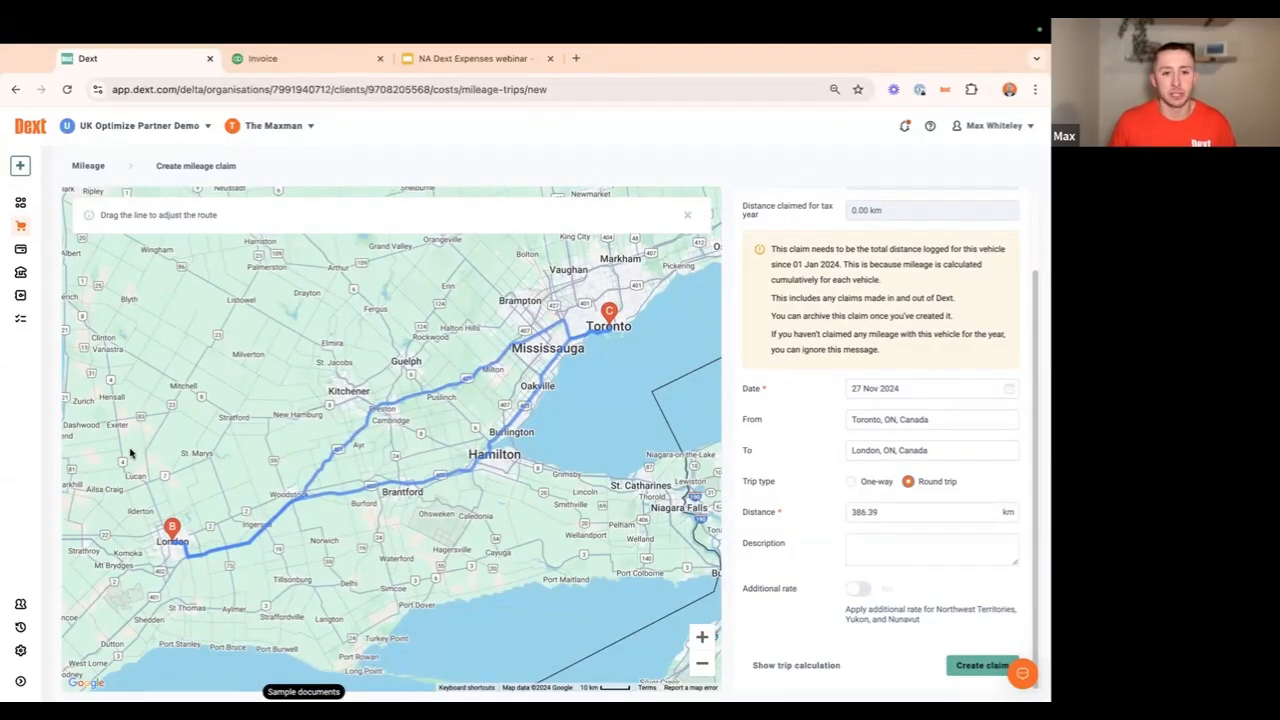
left_click_drag(380, 404, 312, 300)
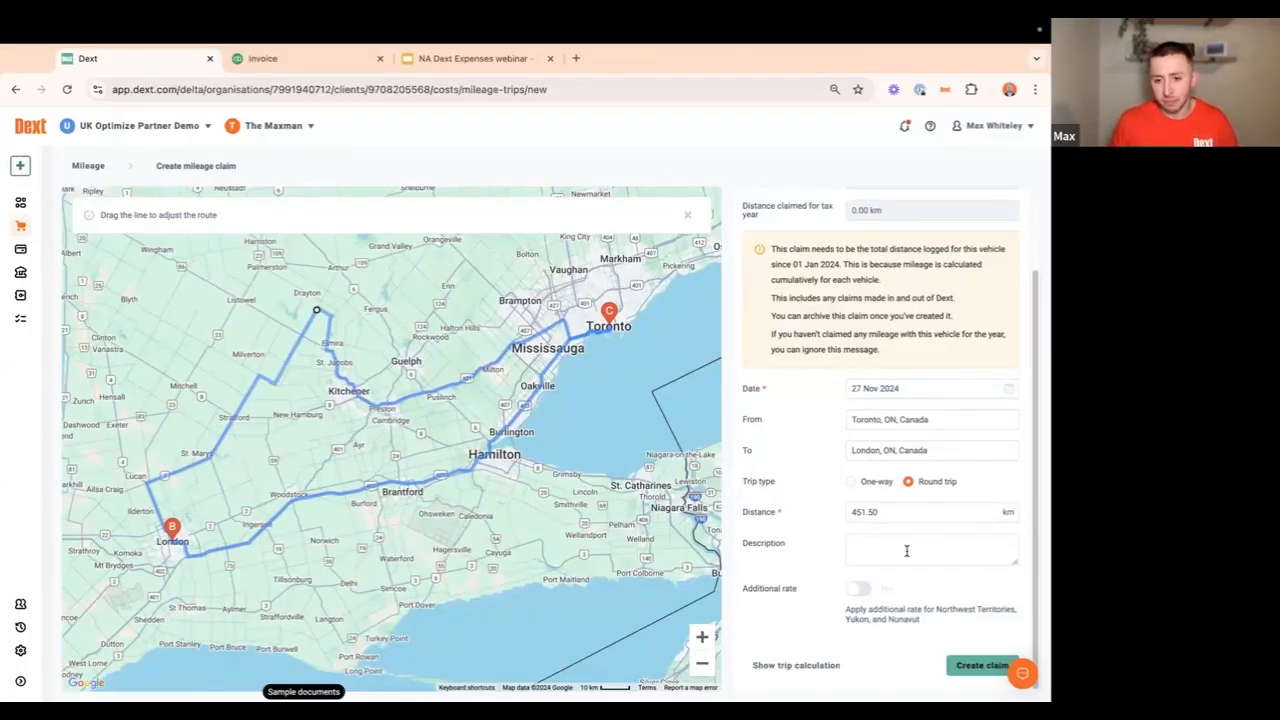
- Enter a claim description starting "Travel to london to see", followed by the visited person's first name
left_click(871, 537)
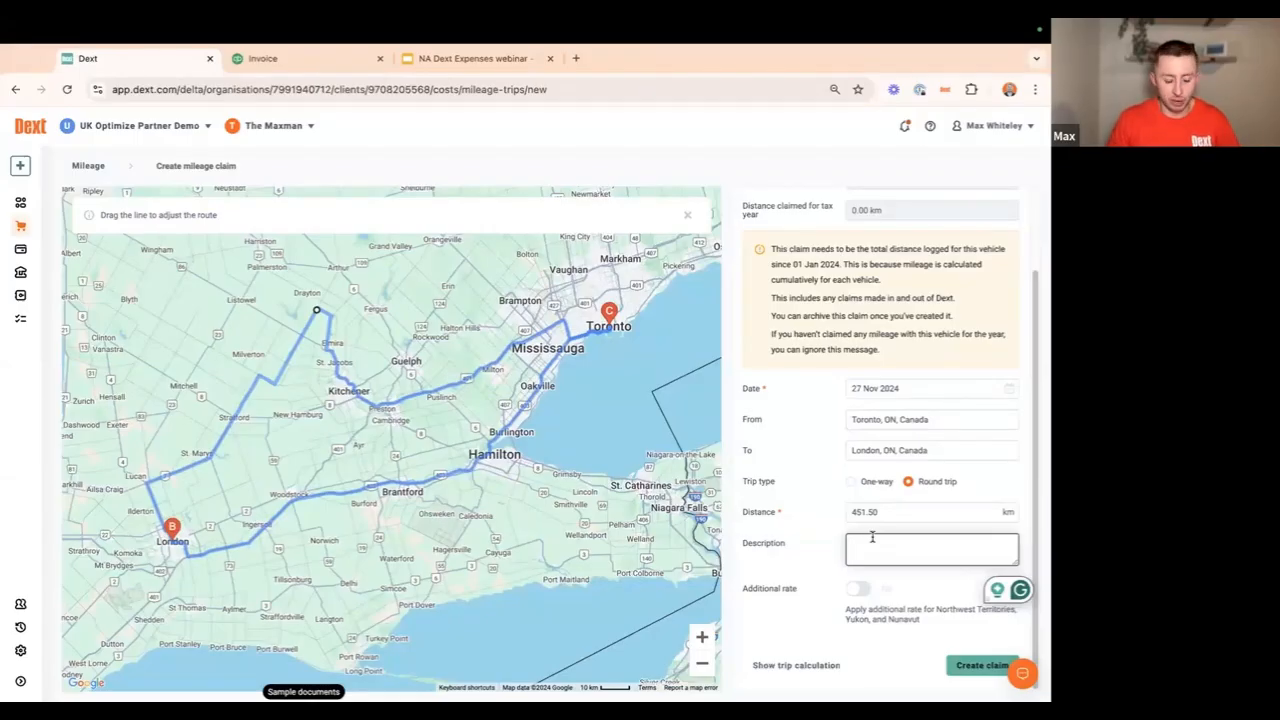
type("Trav")
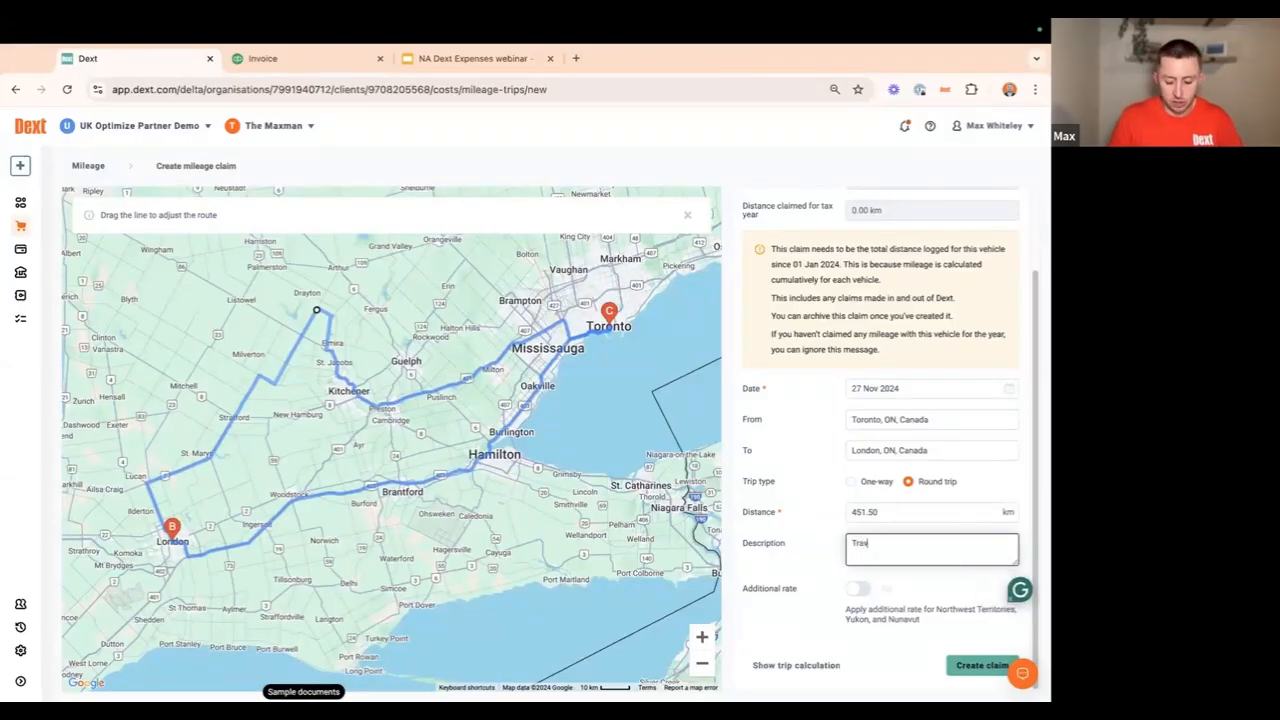
type("el to london to see Rachel")
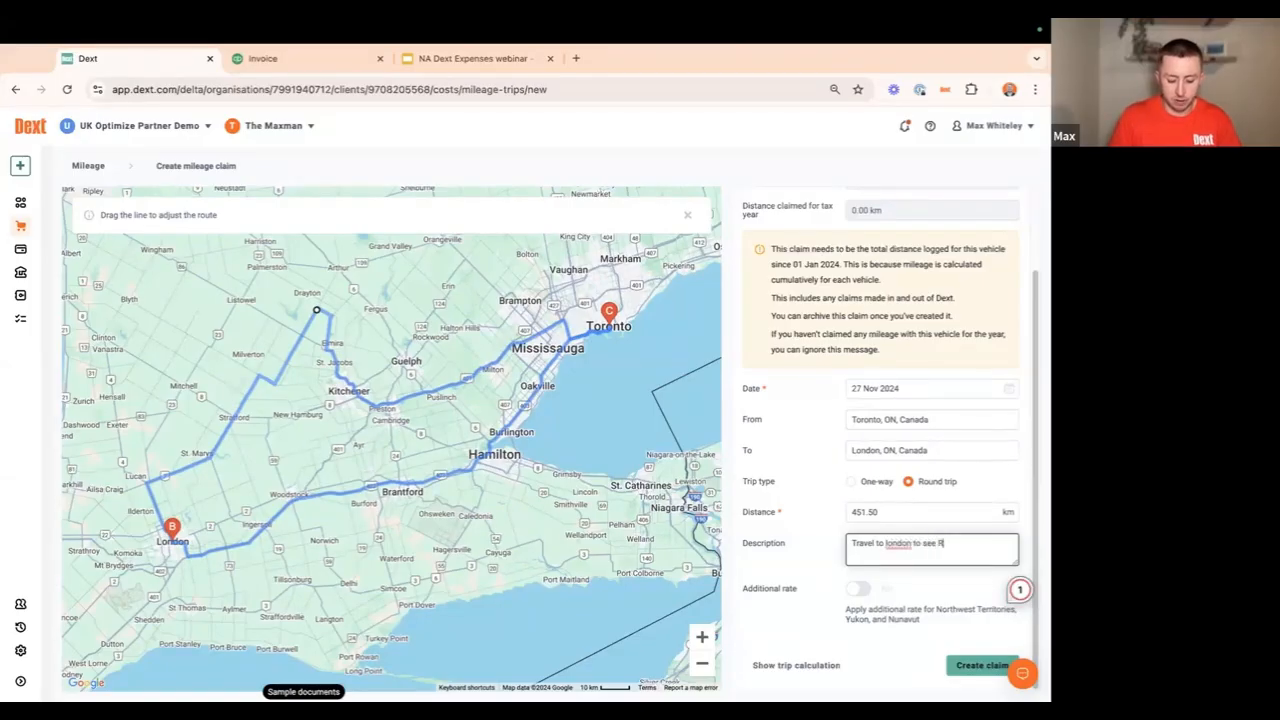
left_click(893, 632)
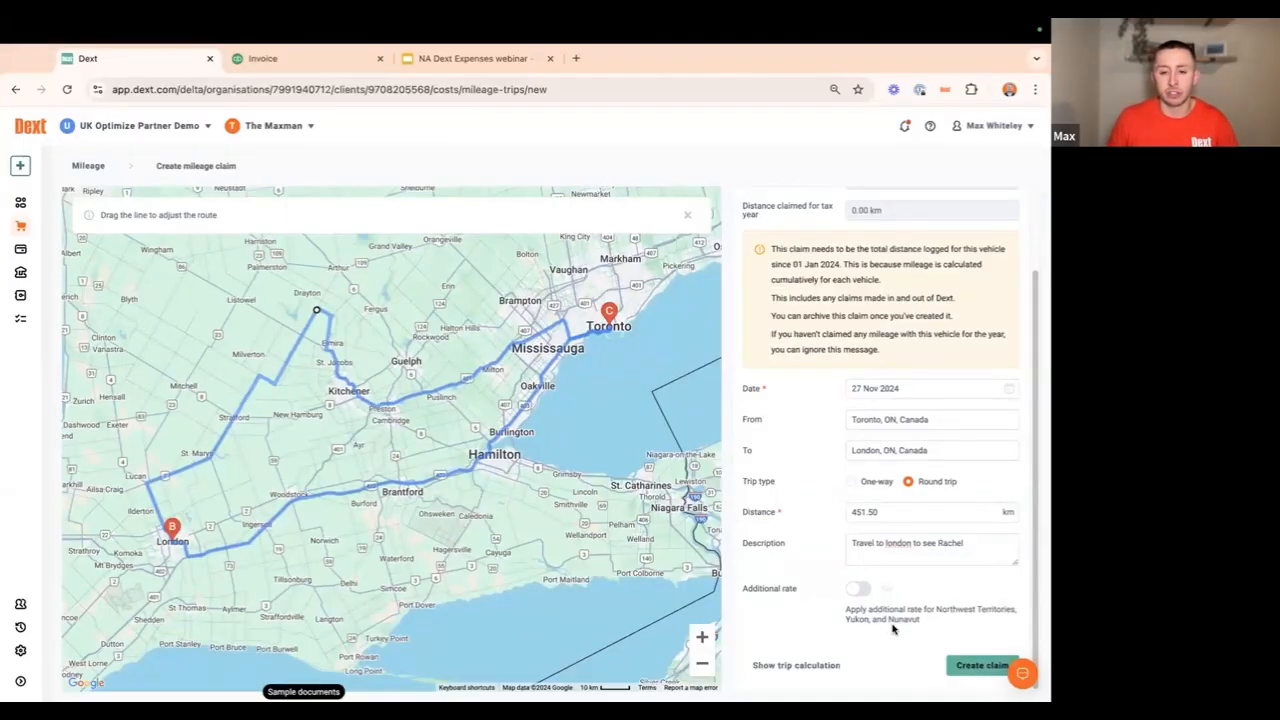
- Switch the additional rate on and back off, and show the trip calculation
left_click(858, 589)
left_click(858, 589)
left_click(798, 666)
scroll(808, 637, "down", 1)
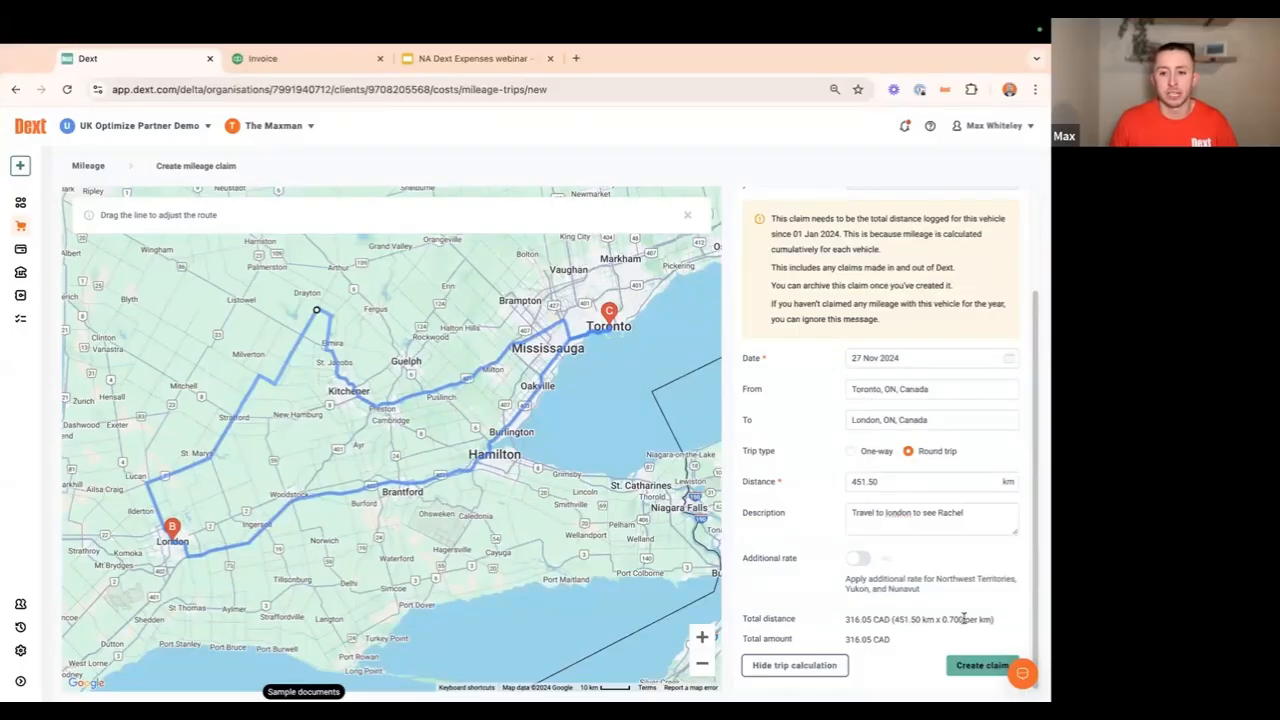
- Set the distance to 5451.50 km and apply the additional rate to examine how the calculation changes
left_click(851, 482)
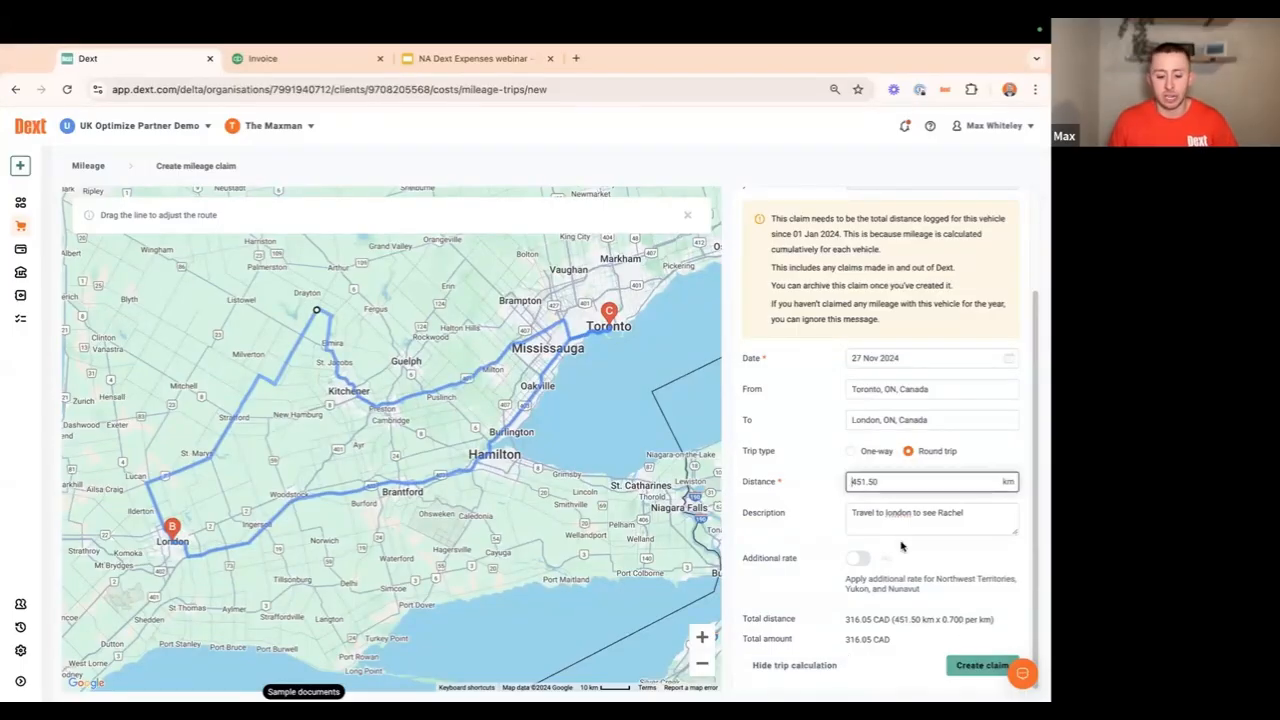
type("5")
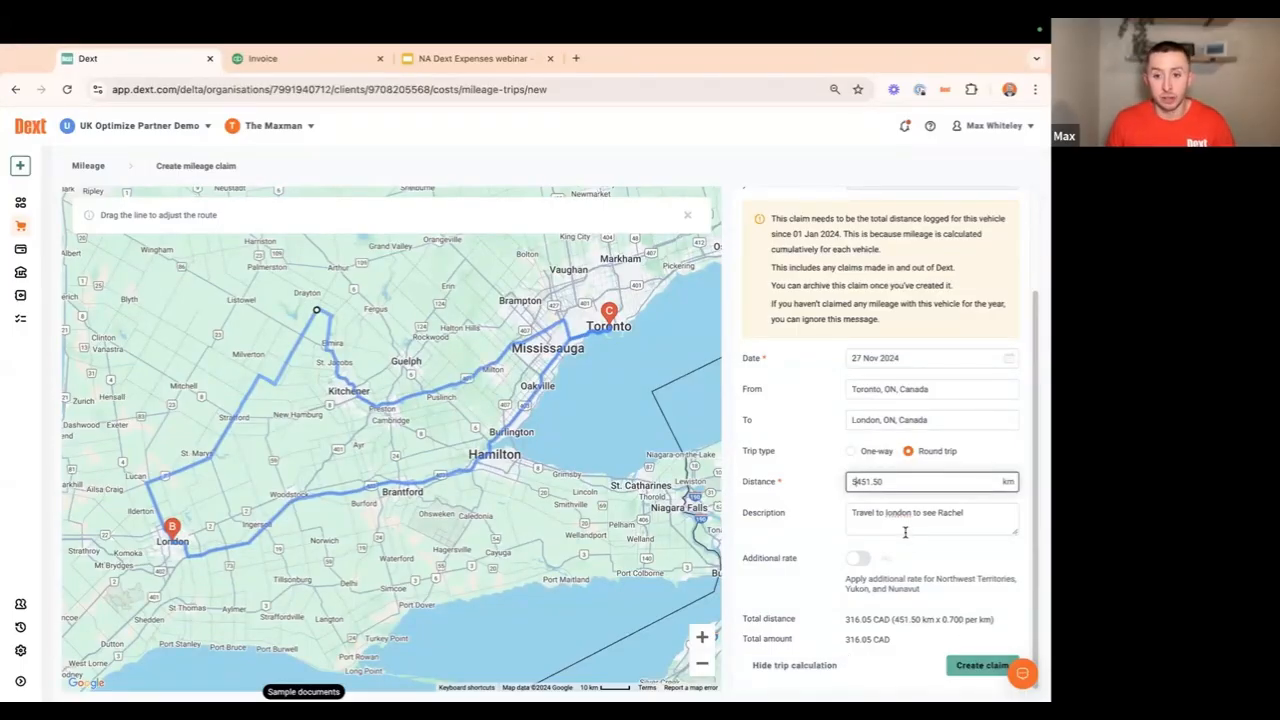
left_click(940, 575)
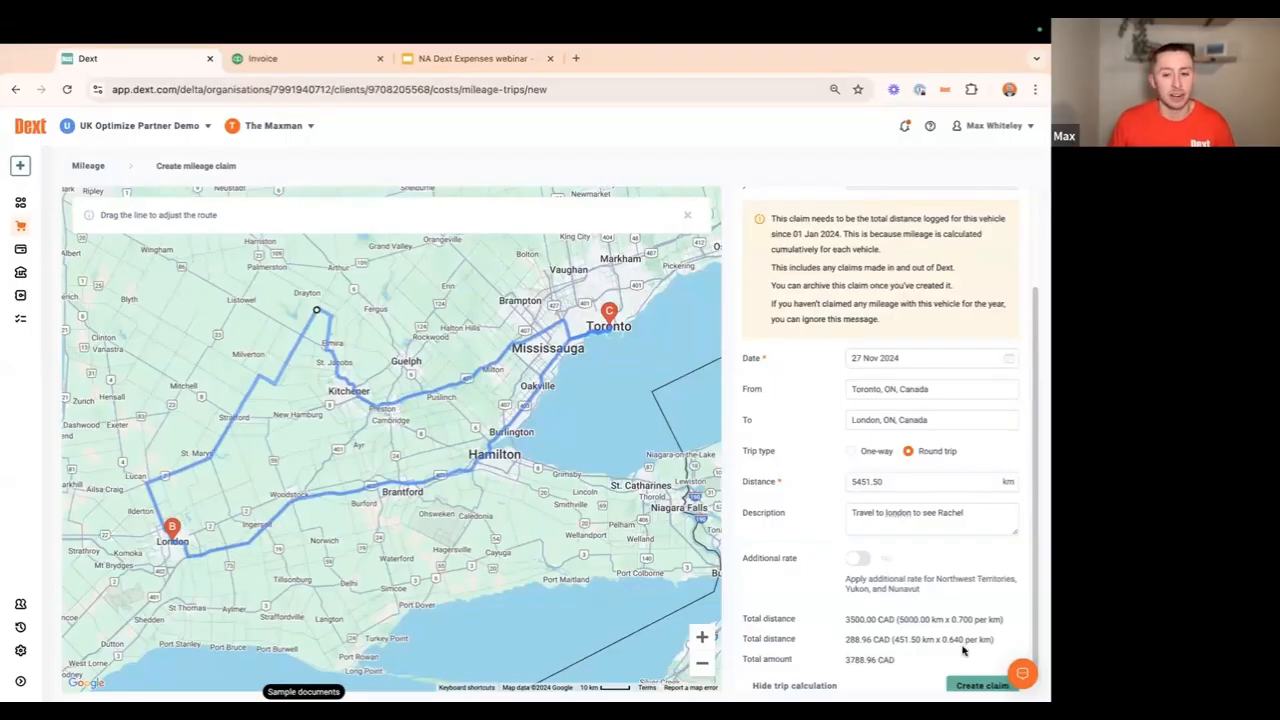
left_click(857, 559)
scroll(855, 565, "down", 1)
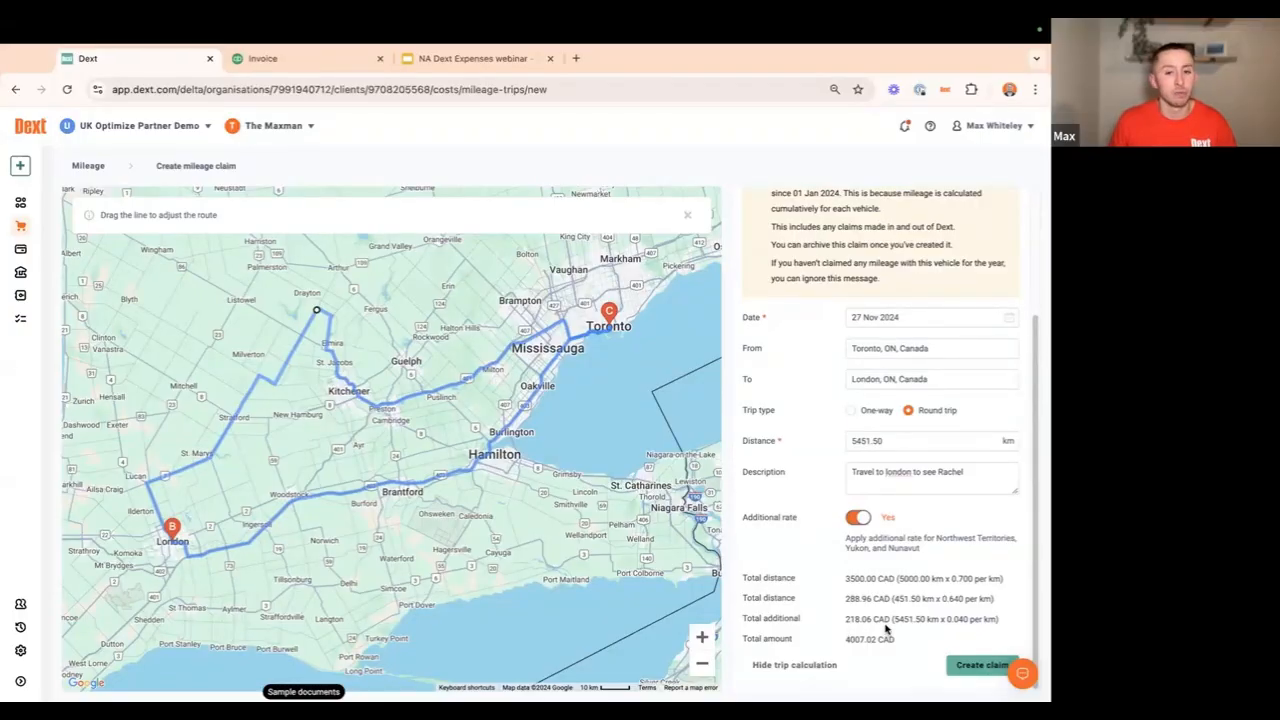
- Turn off the additional rate and restore the distance to 451.50 km
left_click(857, 517)
left_click(857, 461)
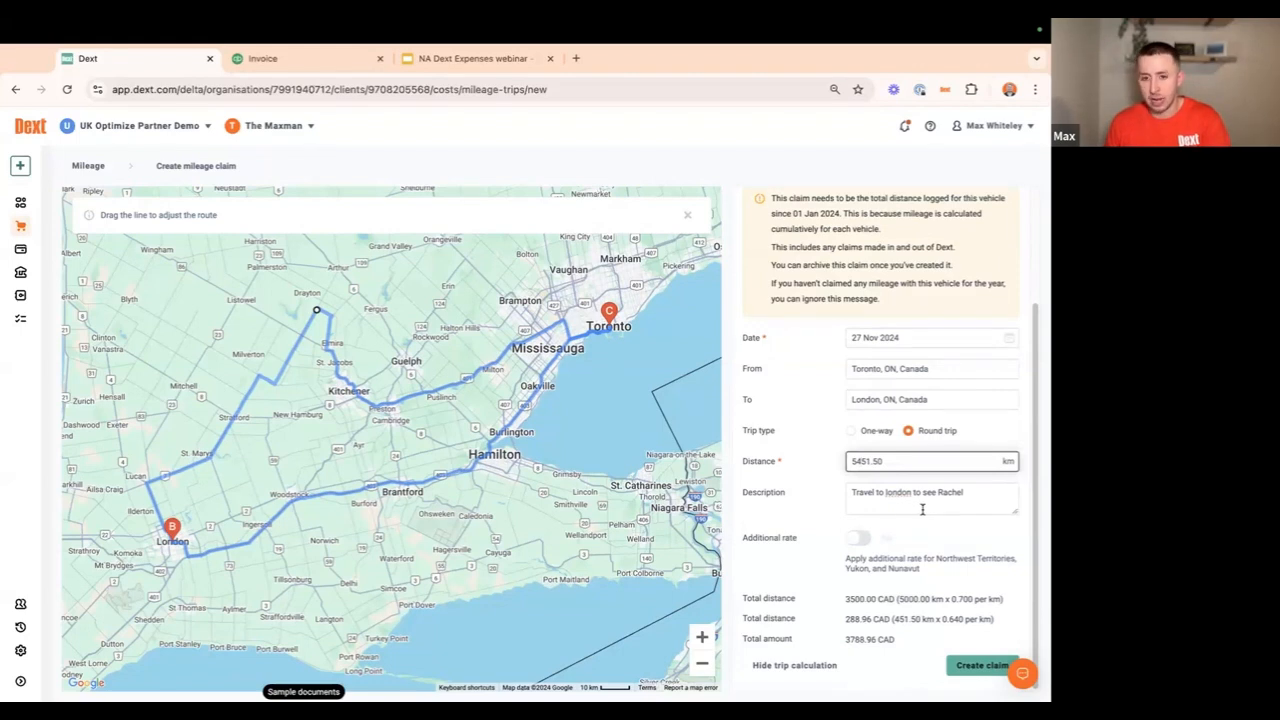
key("BackSpace")
left_click(810, 573)
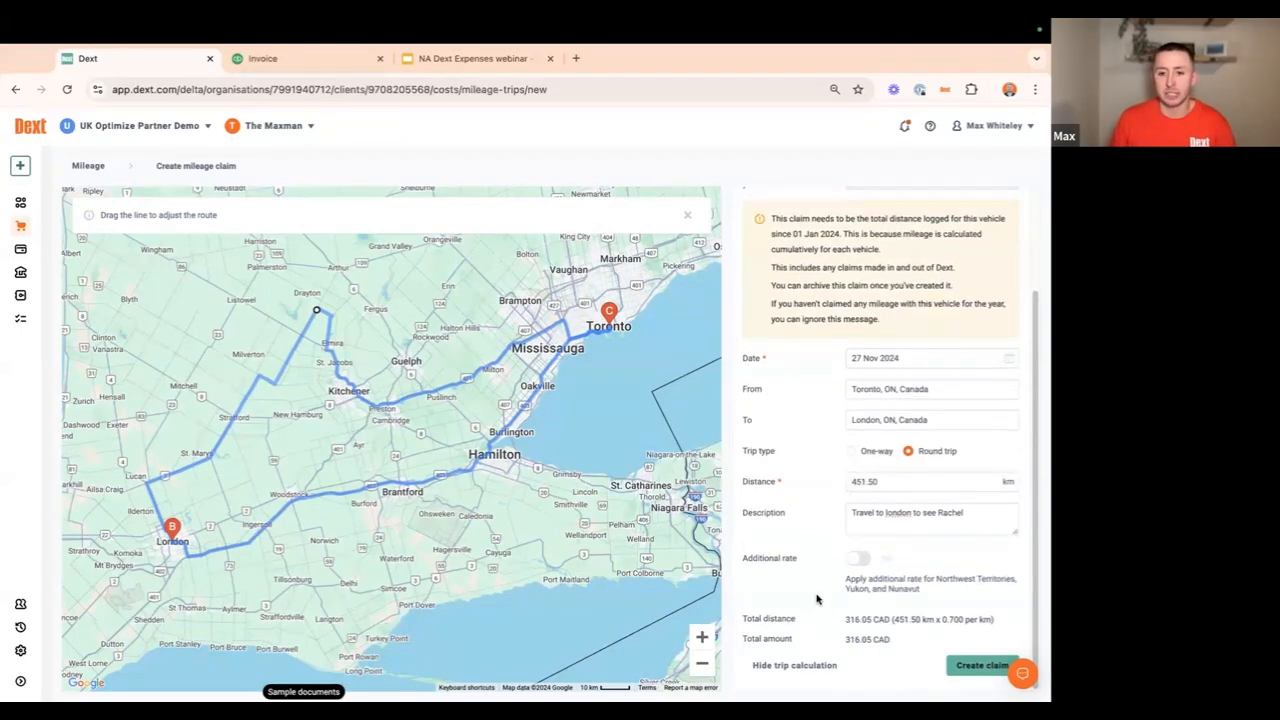
- Create the mileage claim and review its generated document, route map and item details
left_click(972, 666)
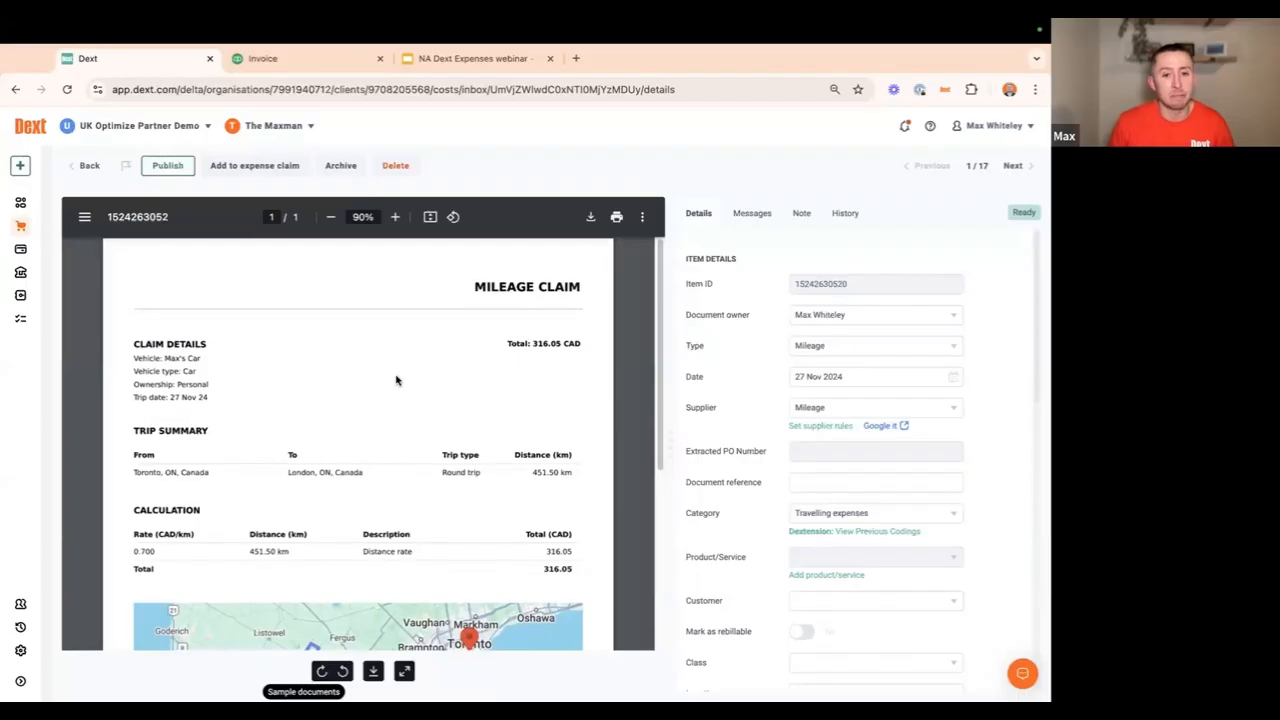
scroll(397, 385, "down", 4)
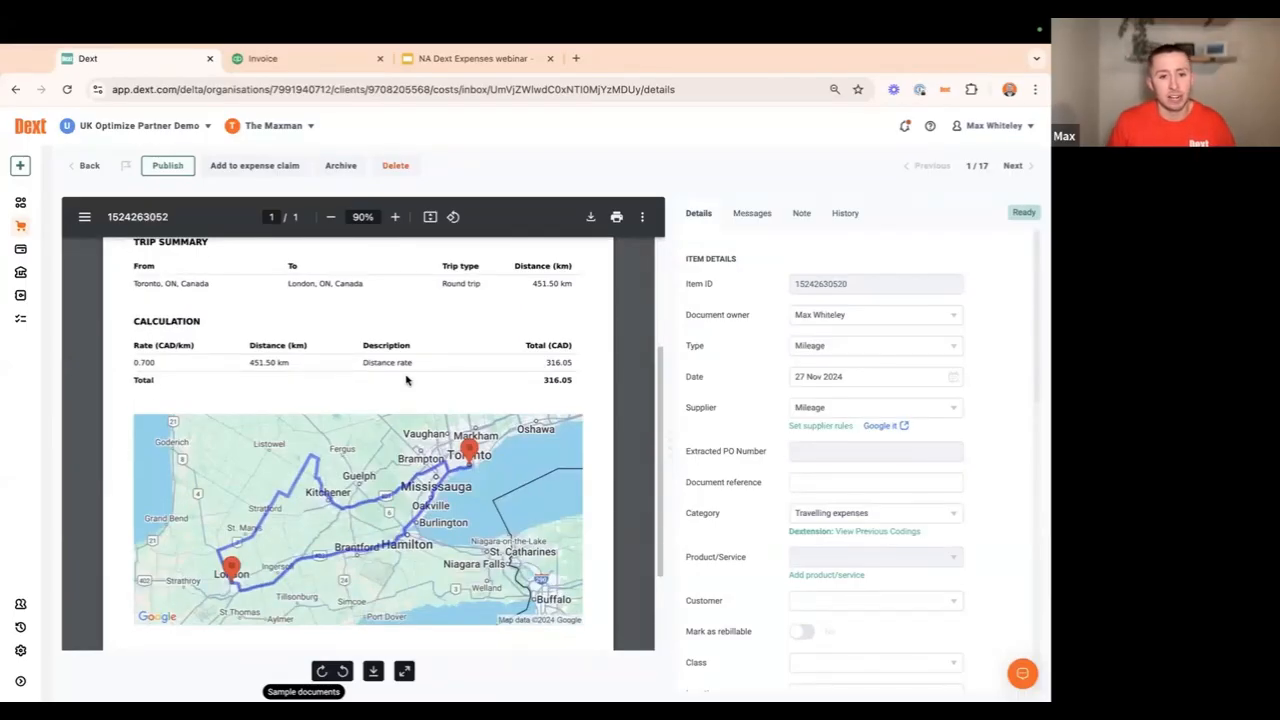
scroll(414, 417, "up", 1)
scroll(420, 423, "up", 3)
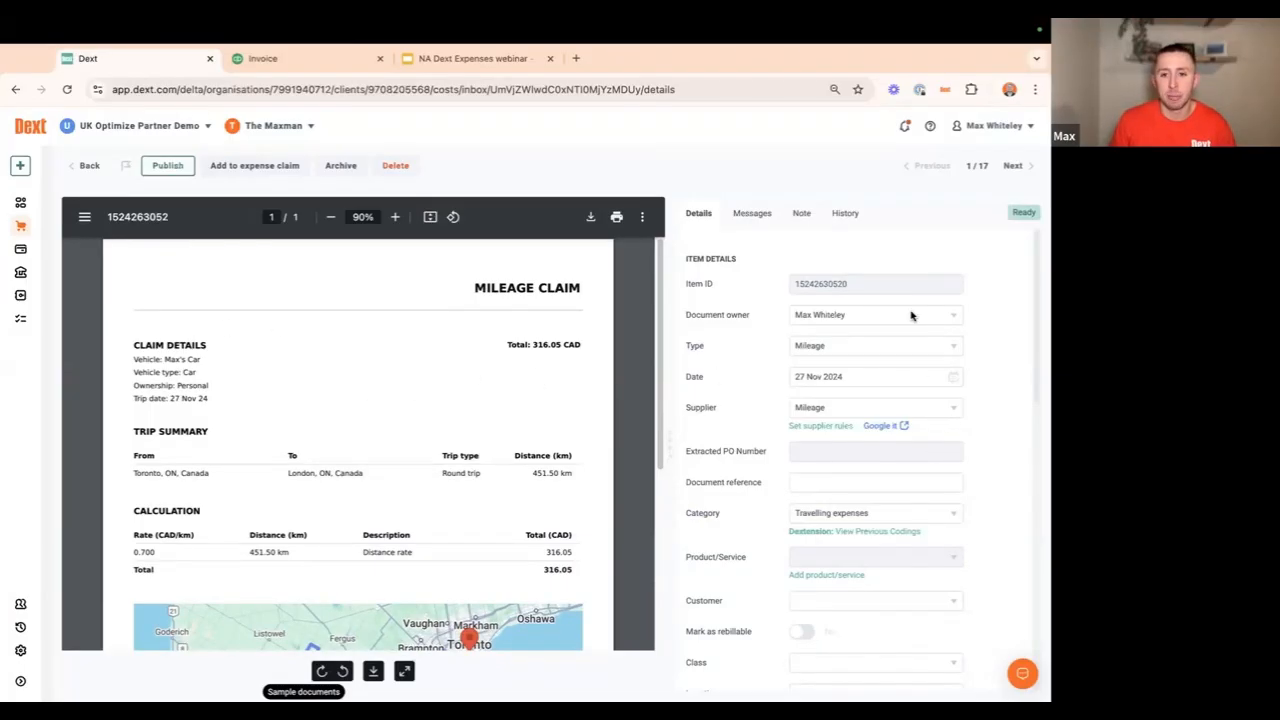
scroll(906, 449, "down", 1)
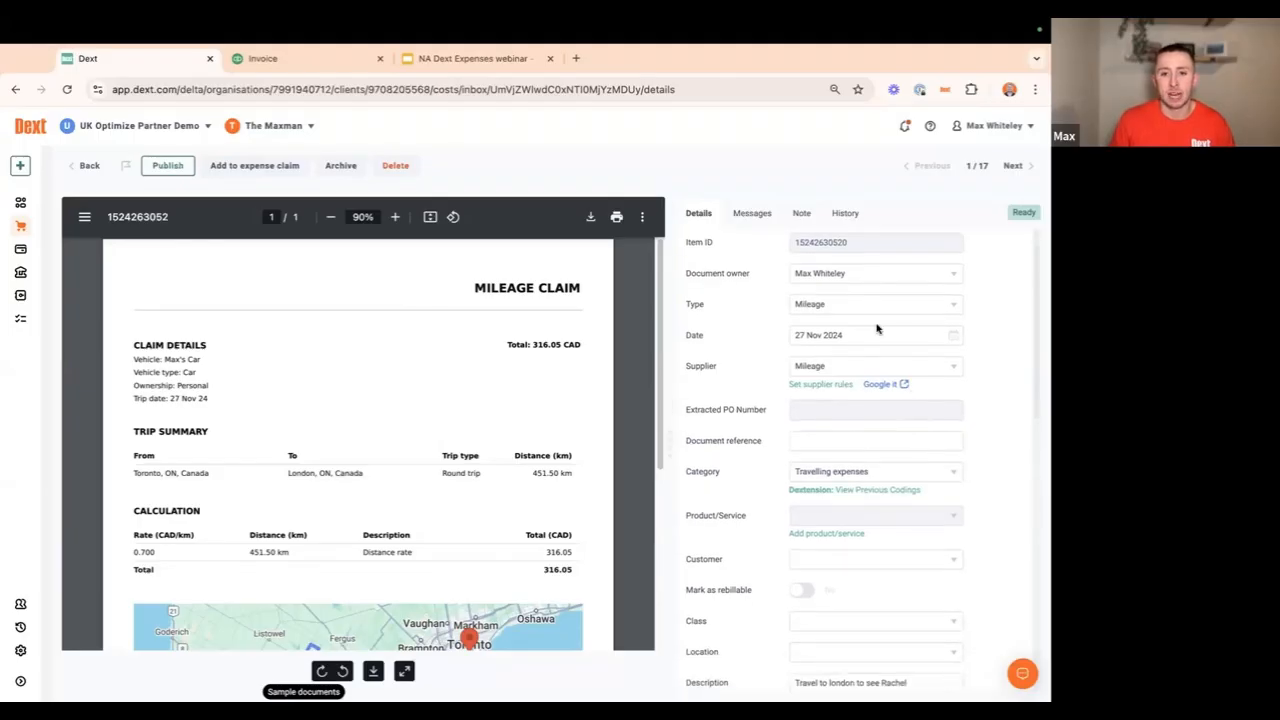
scroll(907, 464, "down", 3)
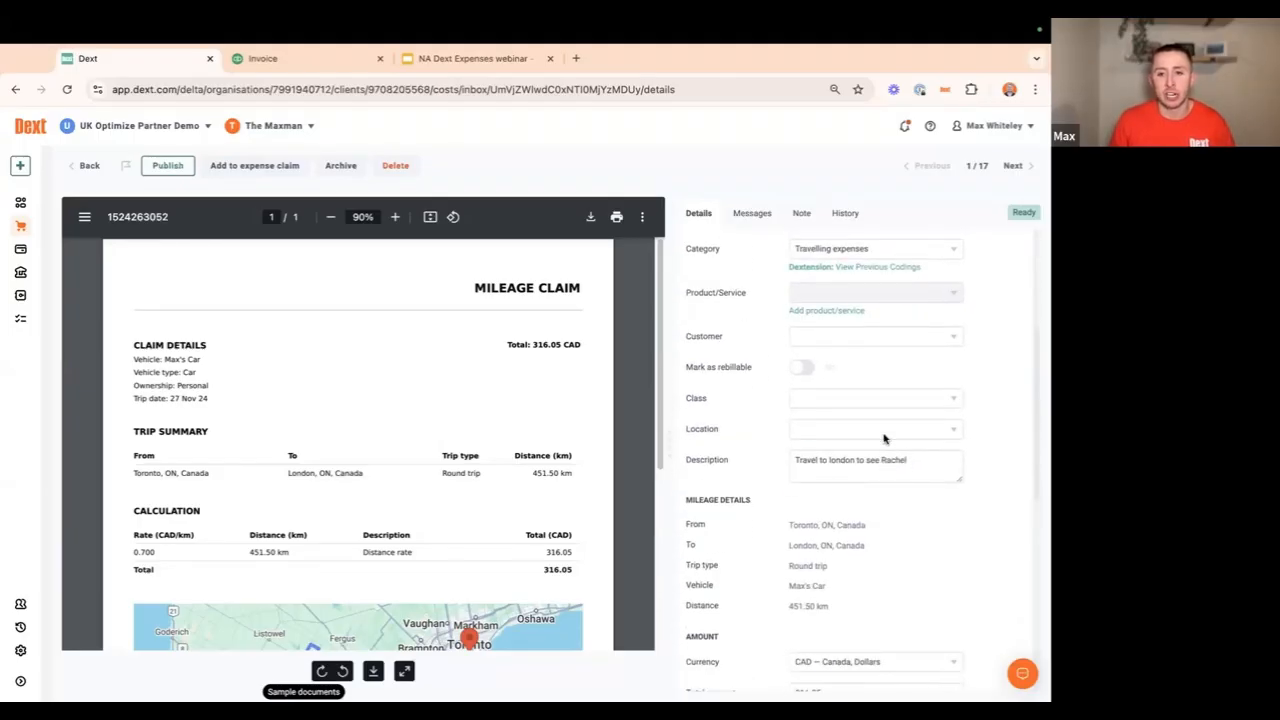
scroll(876, 388, "down", 4)
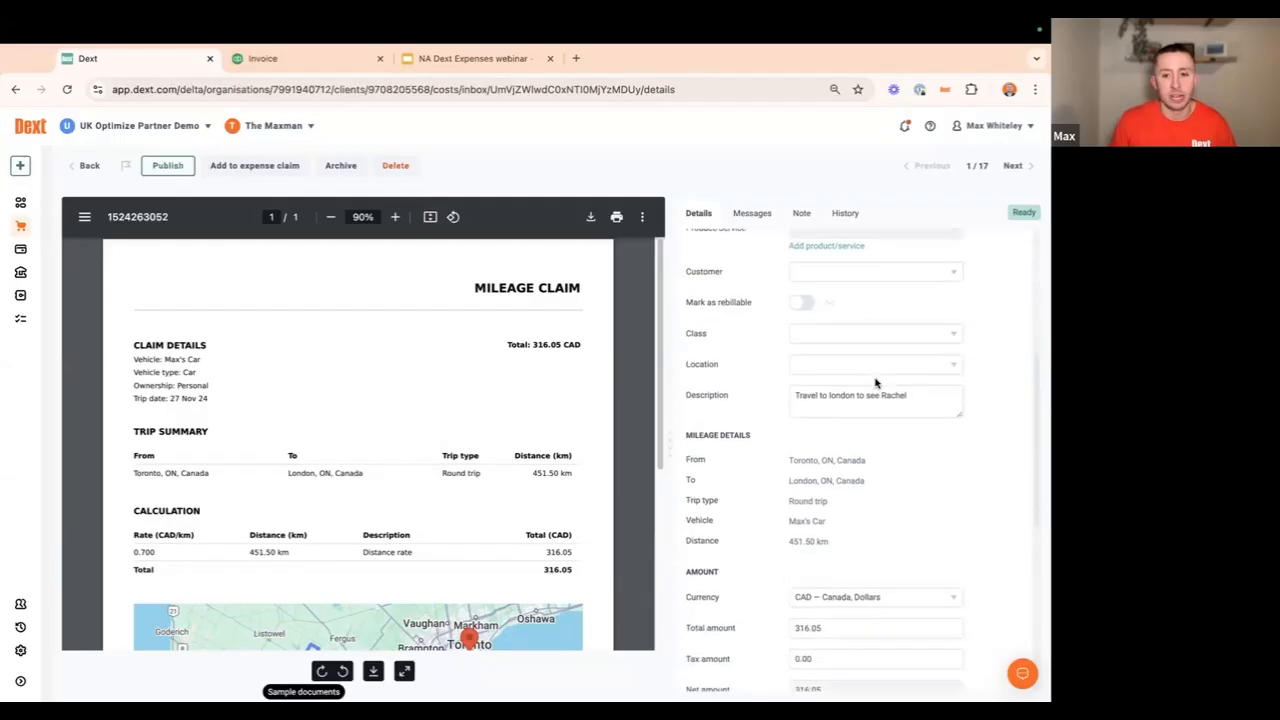
scroll(876, 393, "up", 7)
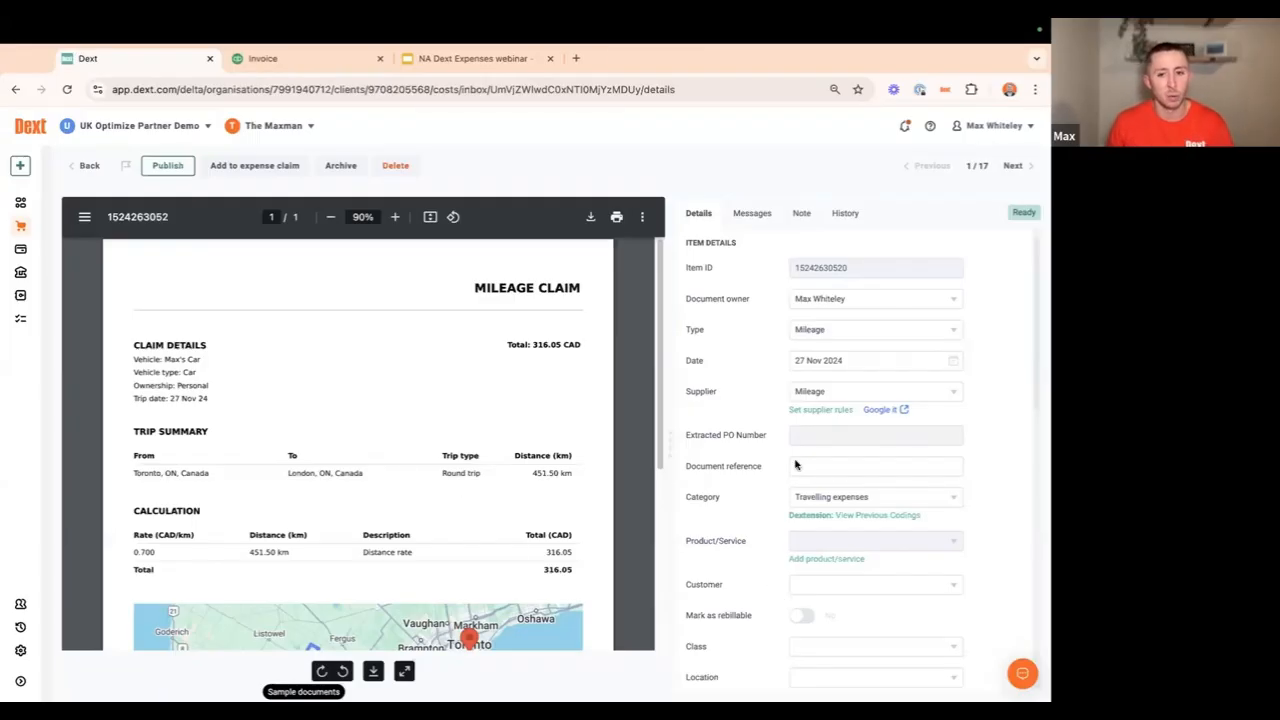
- Assign the customer Mikes Magic to the mileage item and mark it as rebillable
left_click(824, 588)
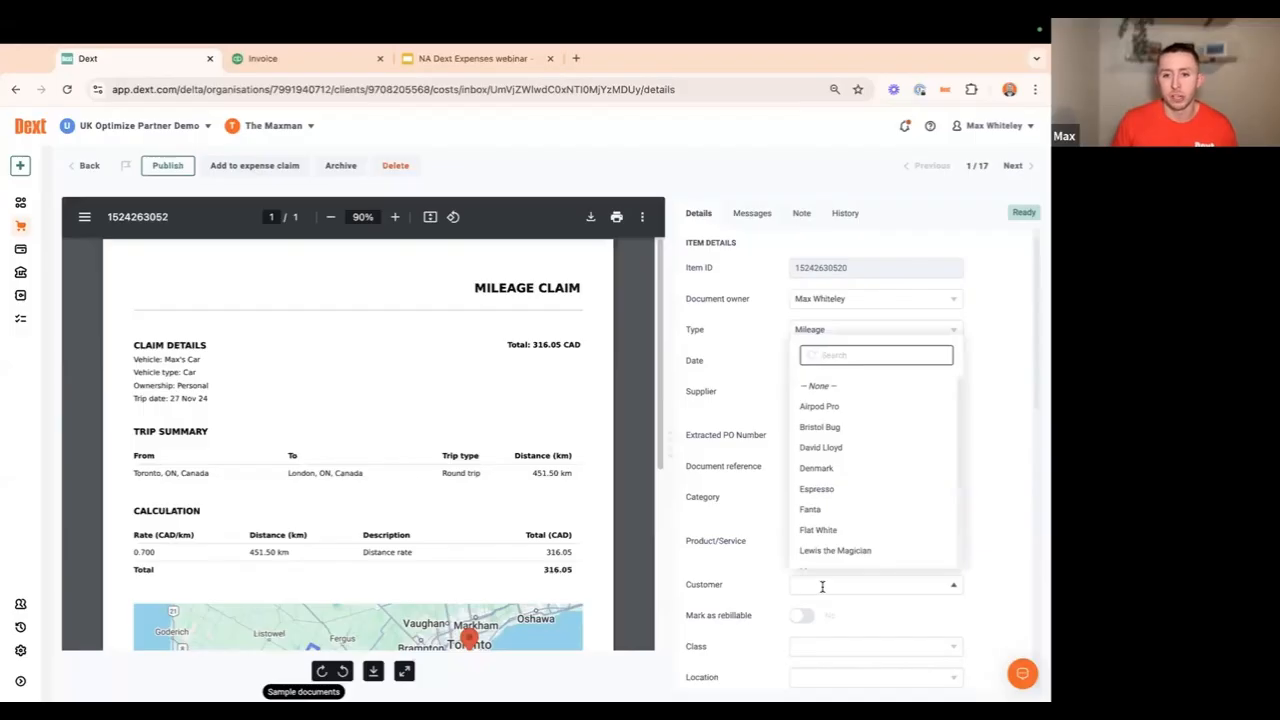
type("magi")
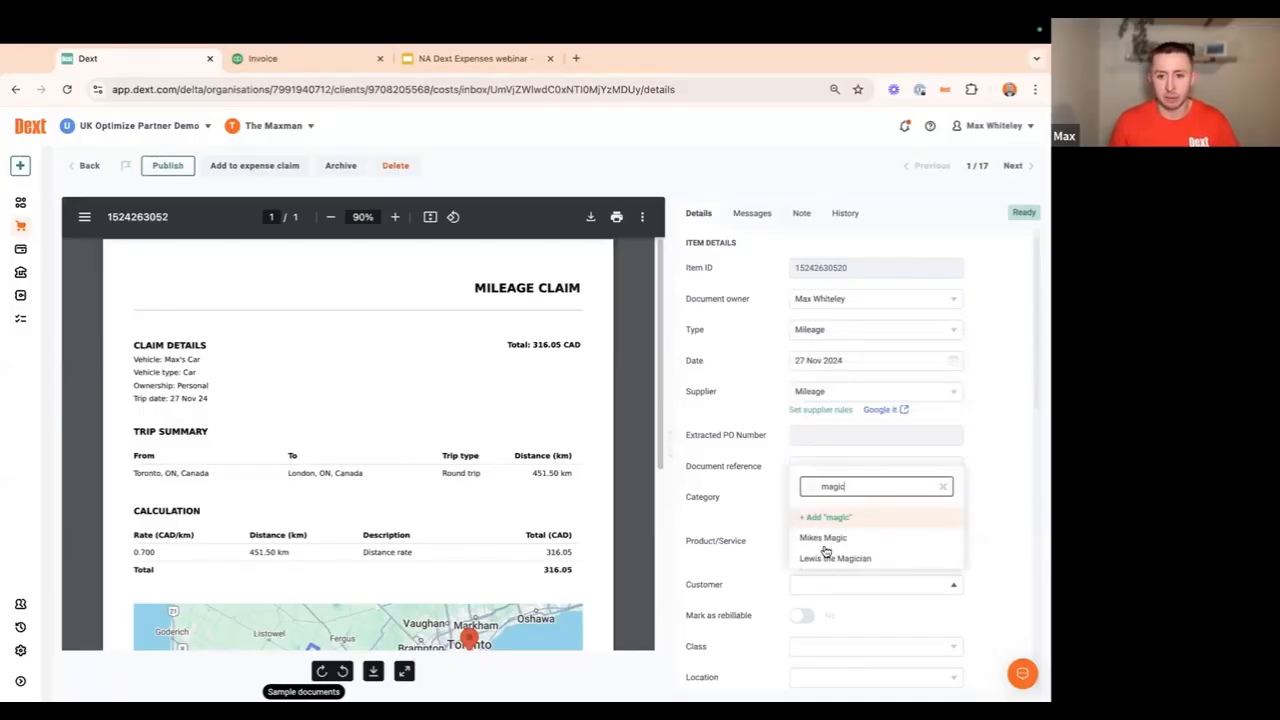
type("c")
left_click(854, 538)
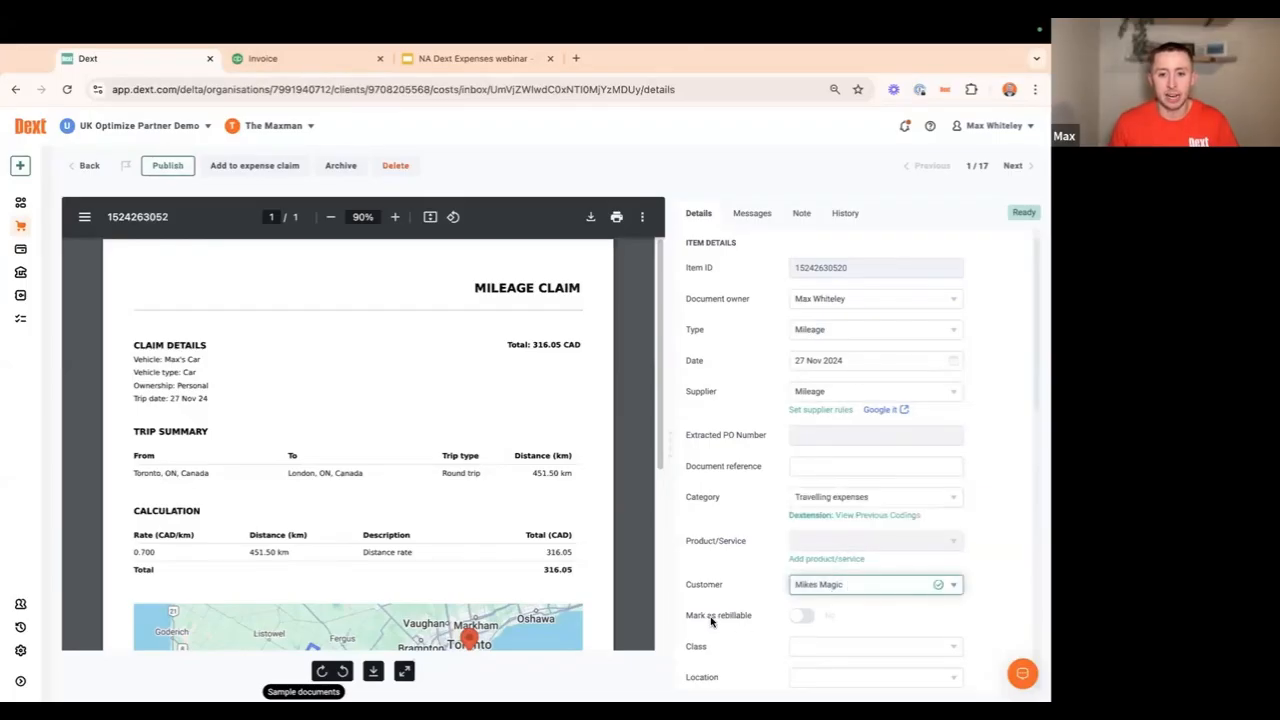
left_click(801, 615)
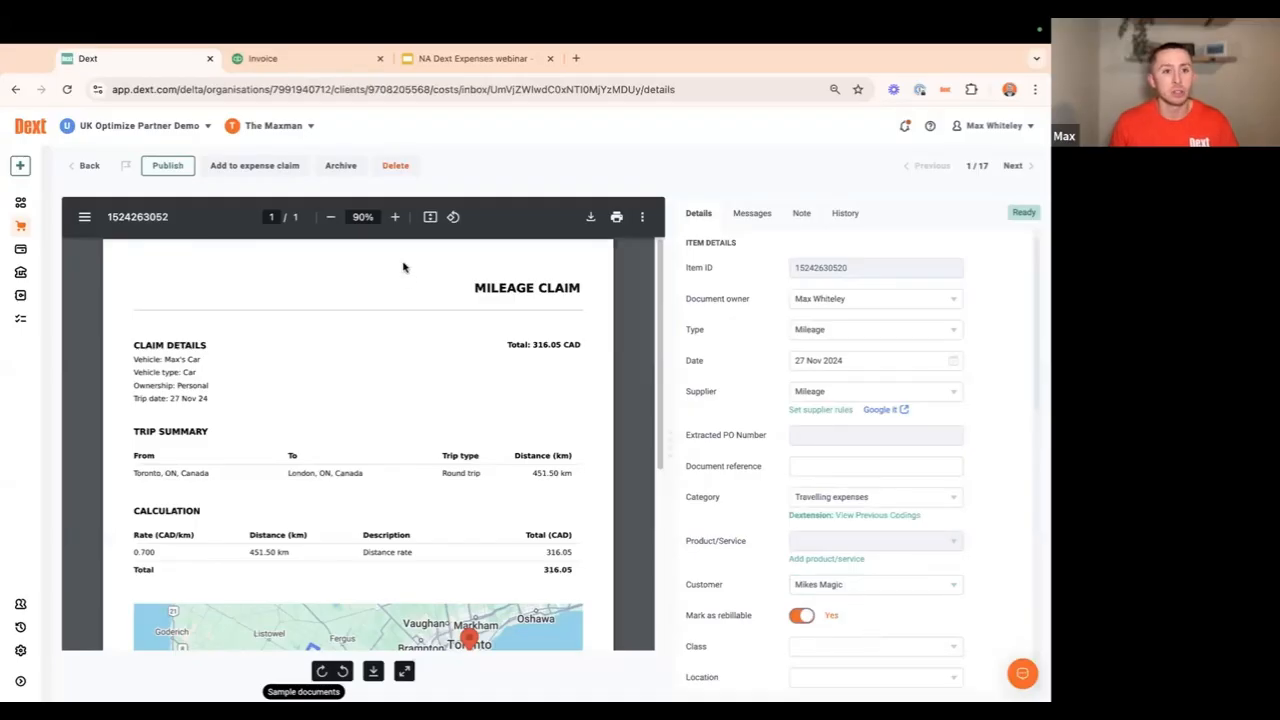
- In the QuickBooks invoice, add the suggested Aug 20 billable expense, leave without saving and return to Dext
left_click(280, 60)
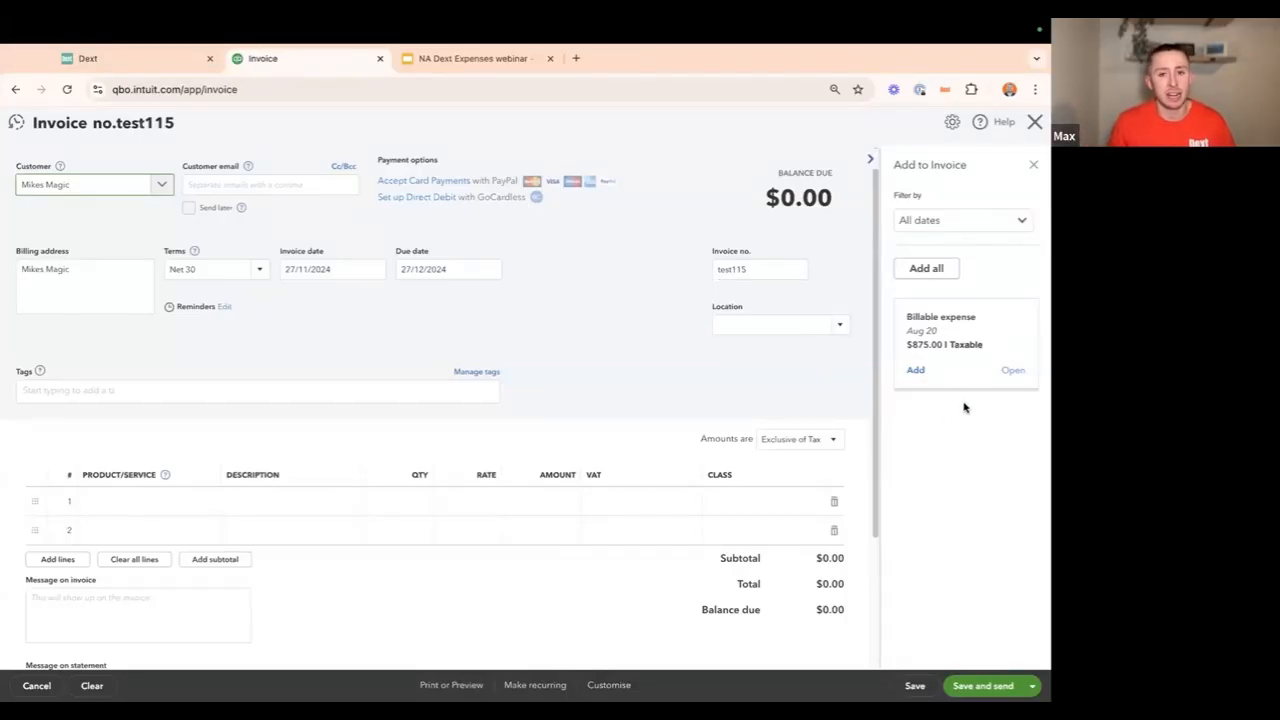
left_click(916, 370)
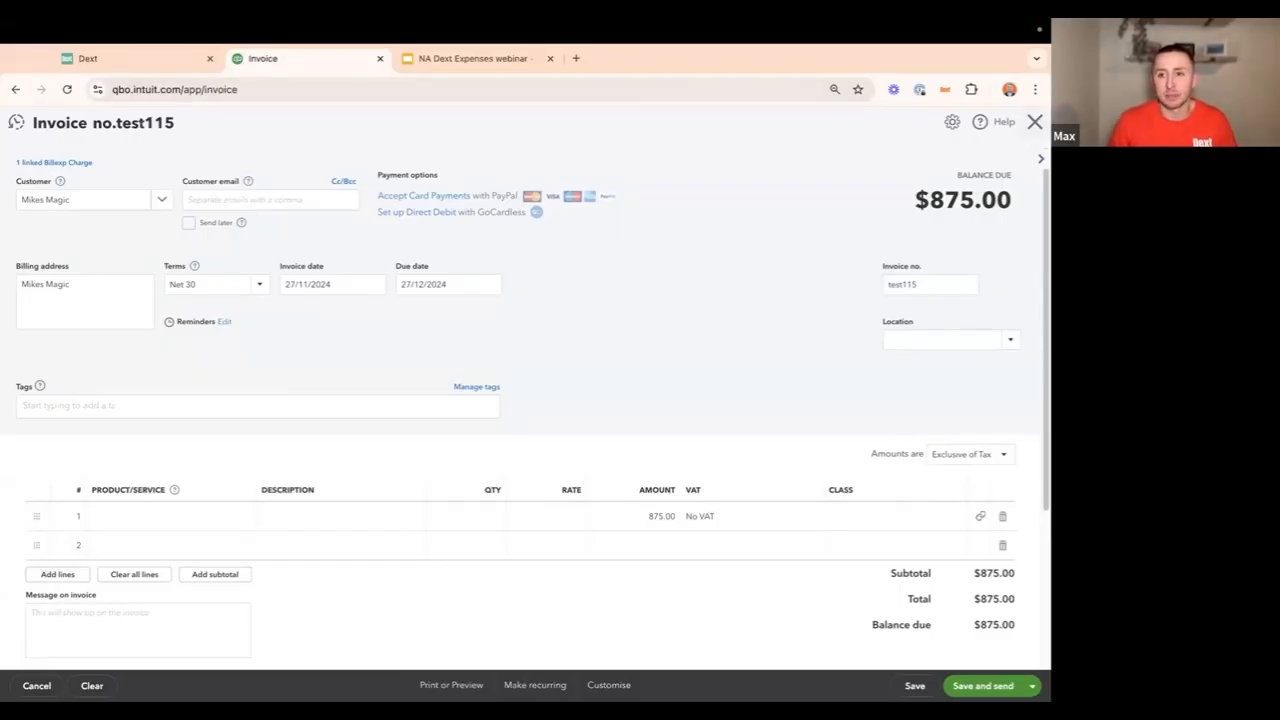
left_click(1034, 122)
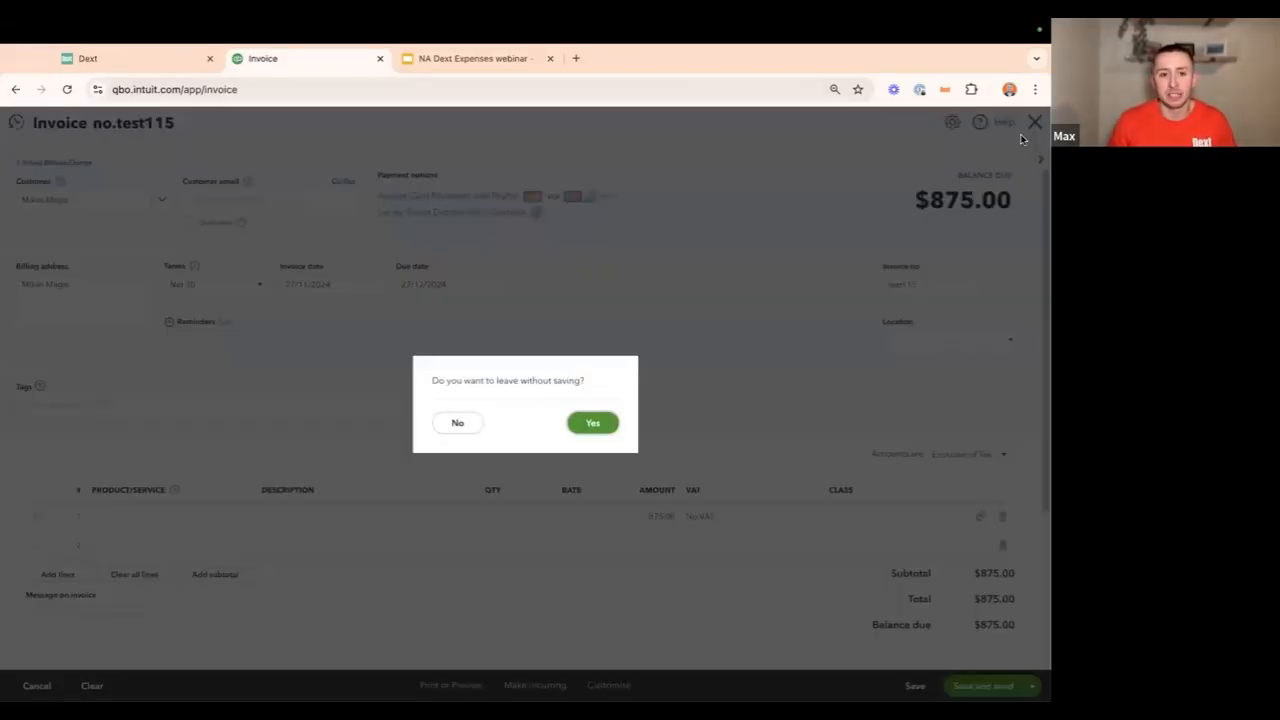
left_click(594, 423)
left_click(157, 66)
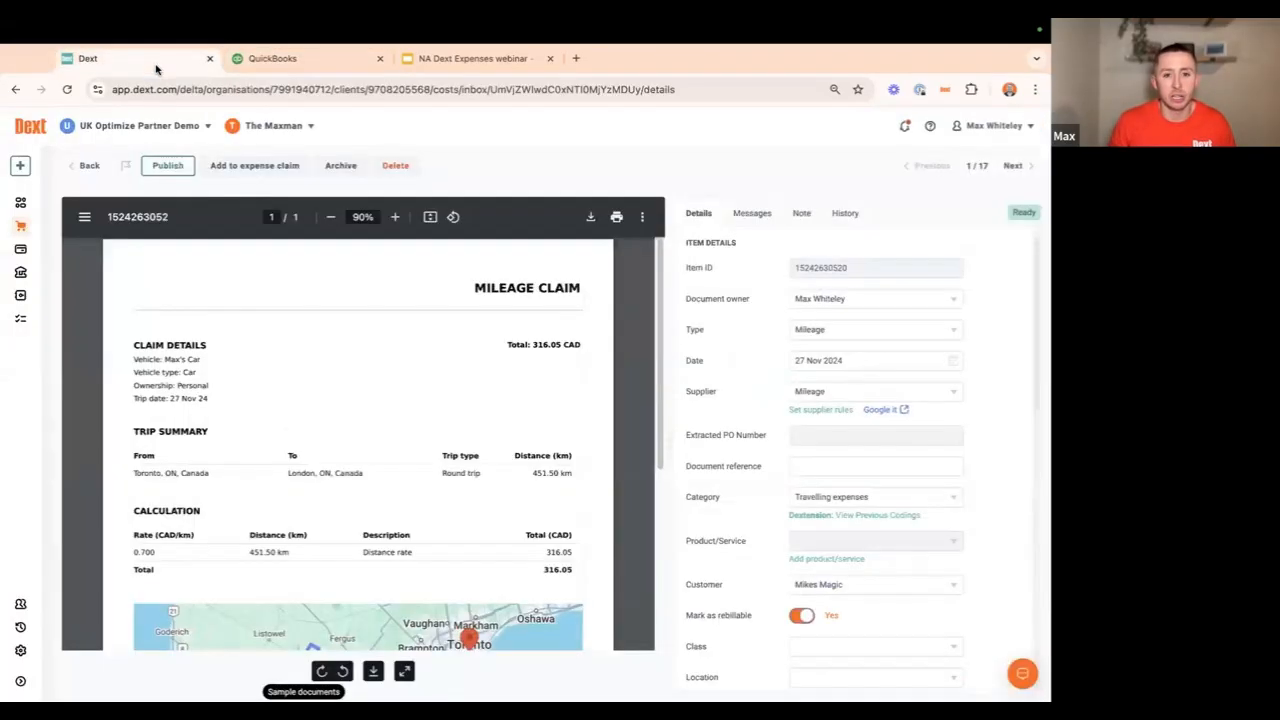
- Switch to the NA Dext Expenses webinar presentation and start the slideshow from the Mileage slide
left_click(470, 58)
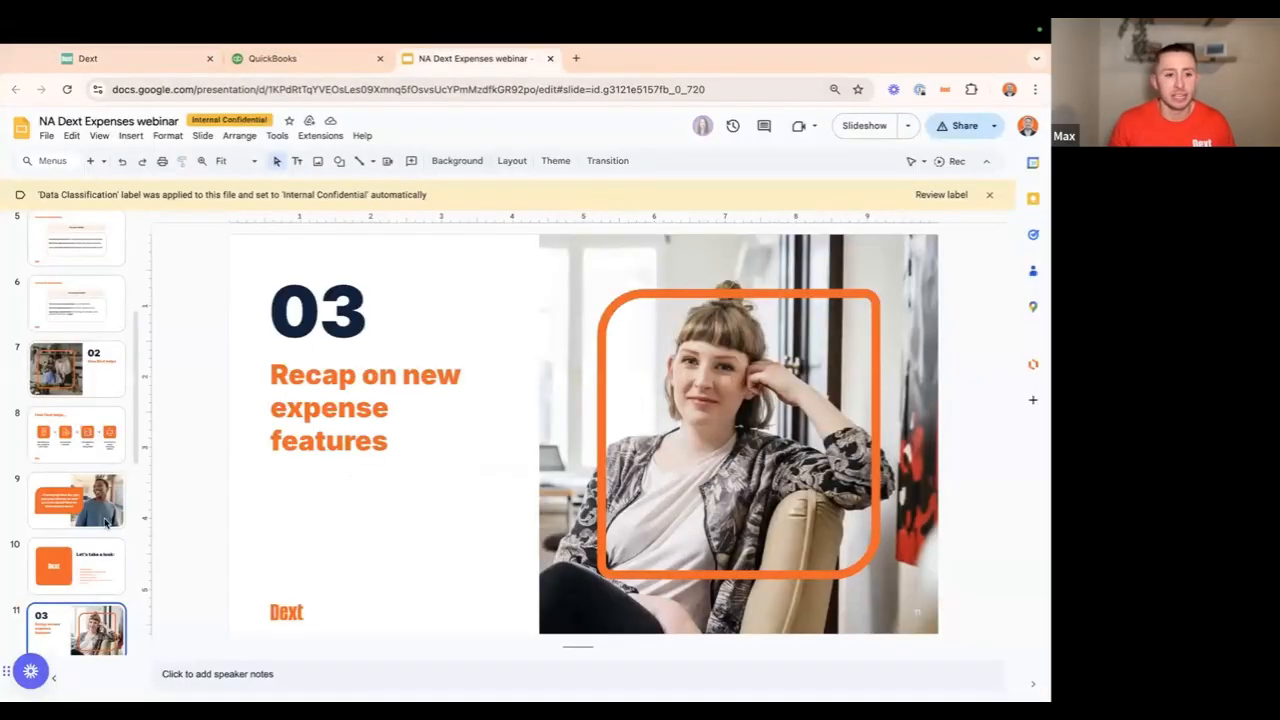
scroll(70, 600, "down", 2)
left_click(70, 610)
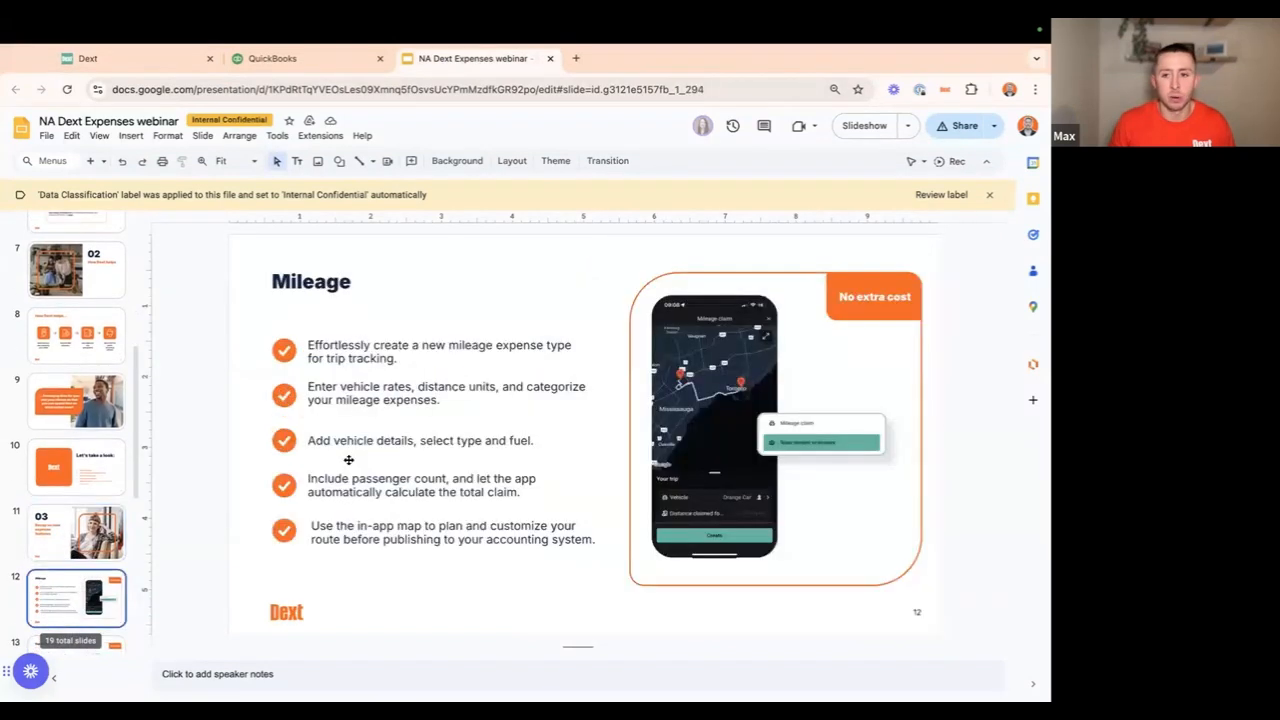
left_click(864, 126)
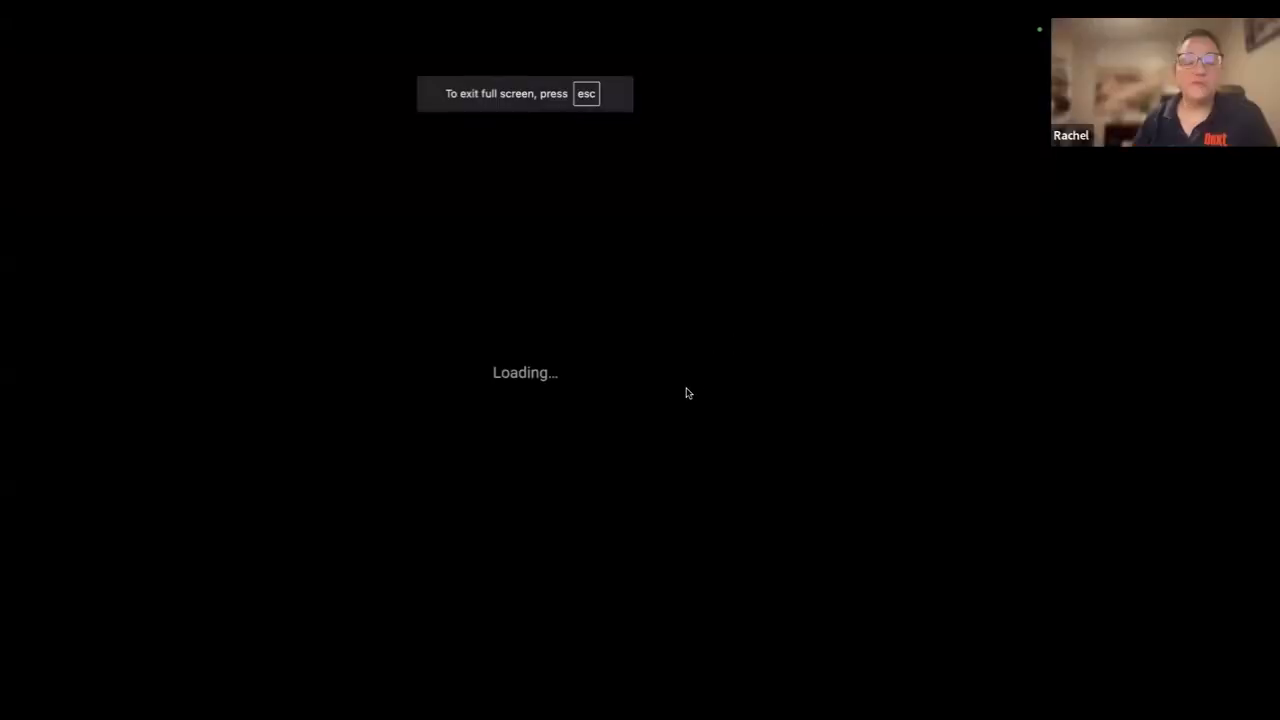
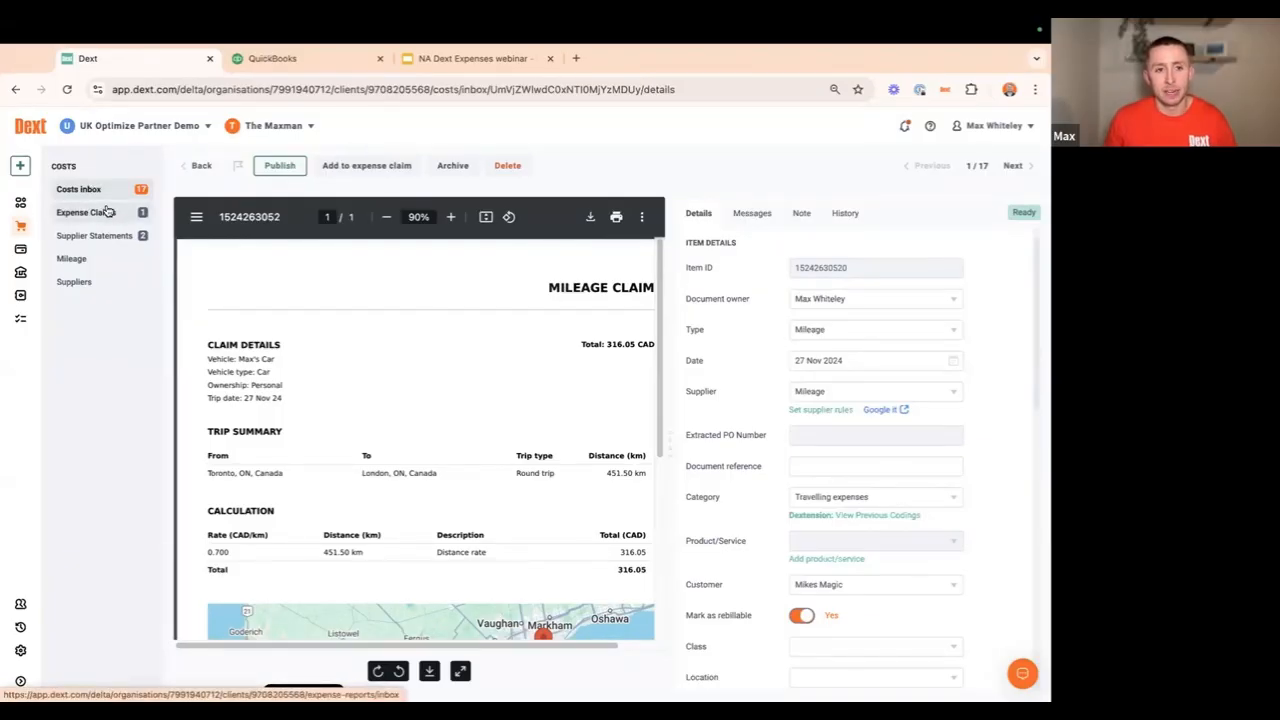
- Select the Uber cost in the Costs inbox and choose November 2024 Expenses as its existing expense claim, closing the dialog without adding it
left_click(105, 213)
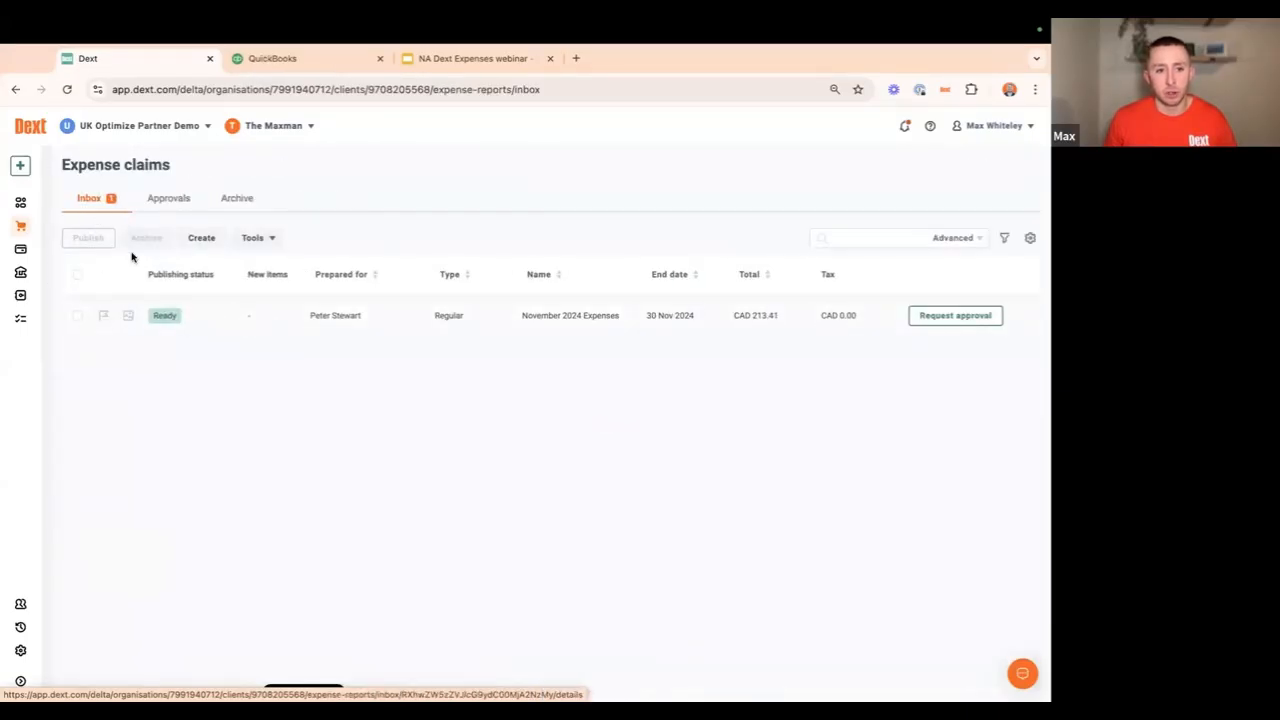
mouse_move(30, 212)
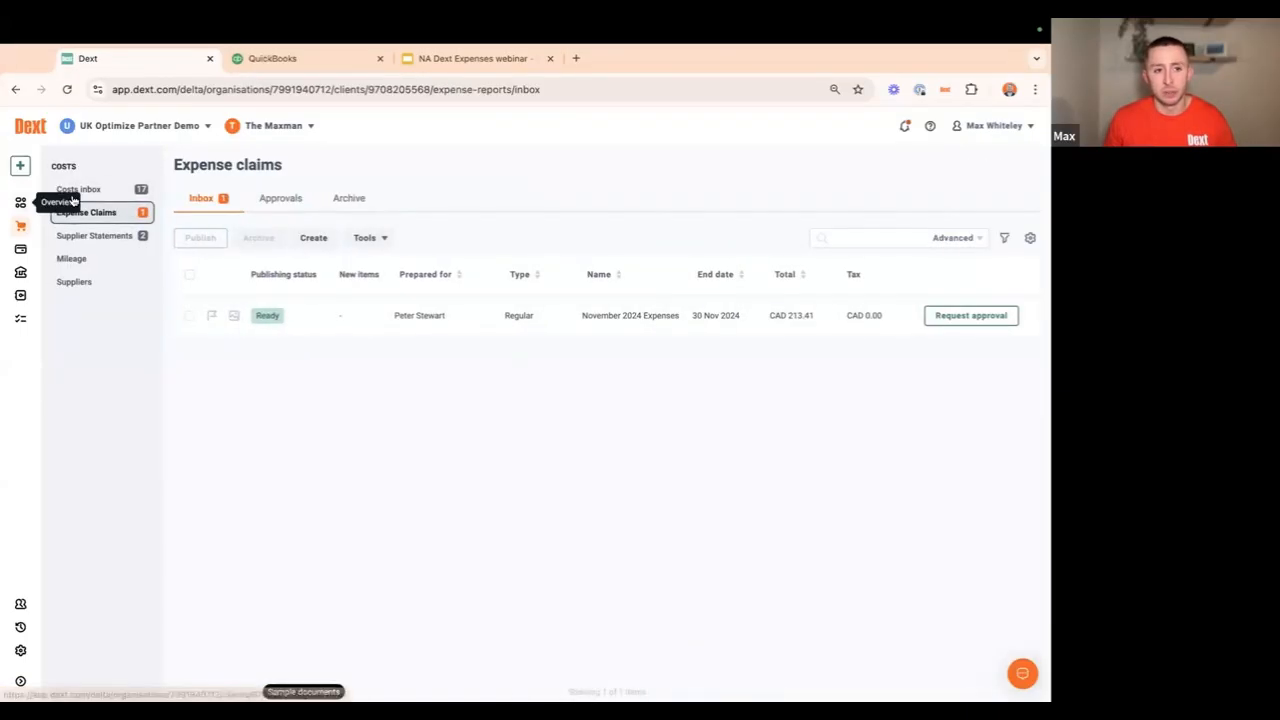
left_click(82, 194)
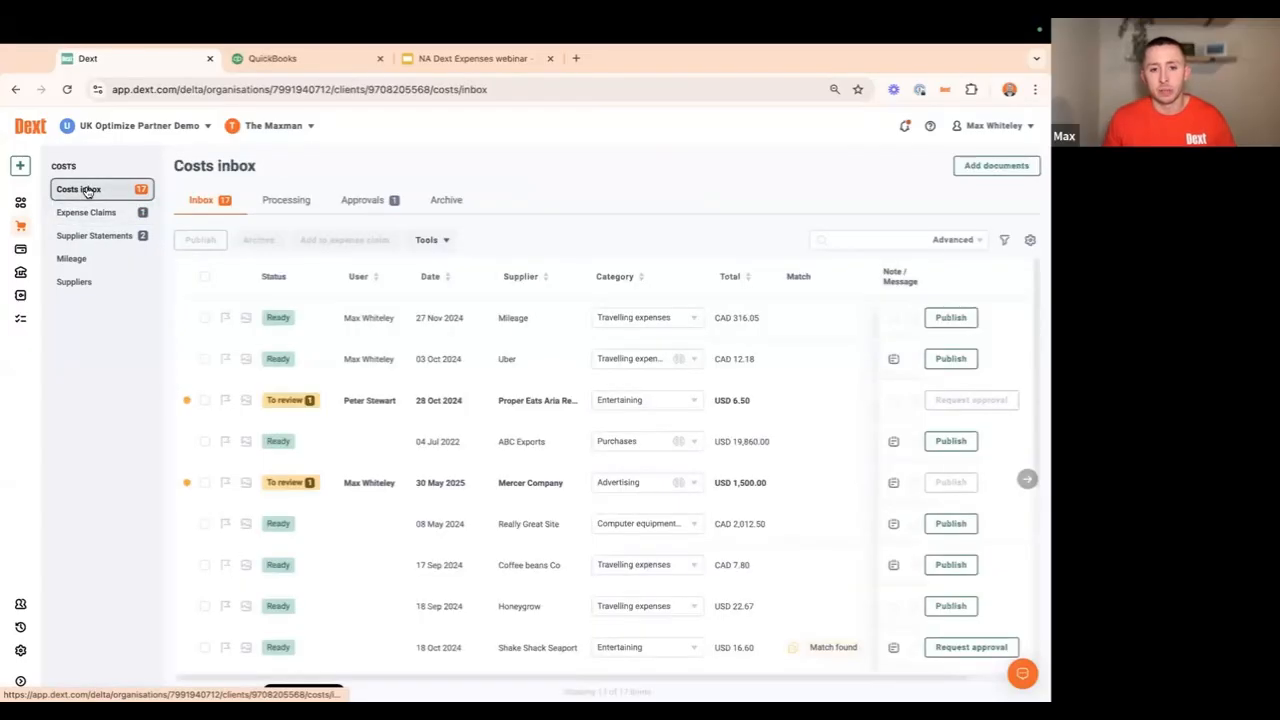
left_click(93, 358)
left_click(320, 242)
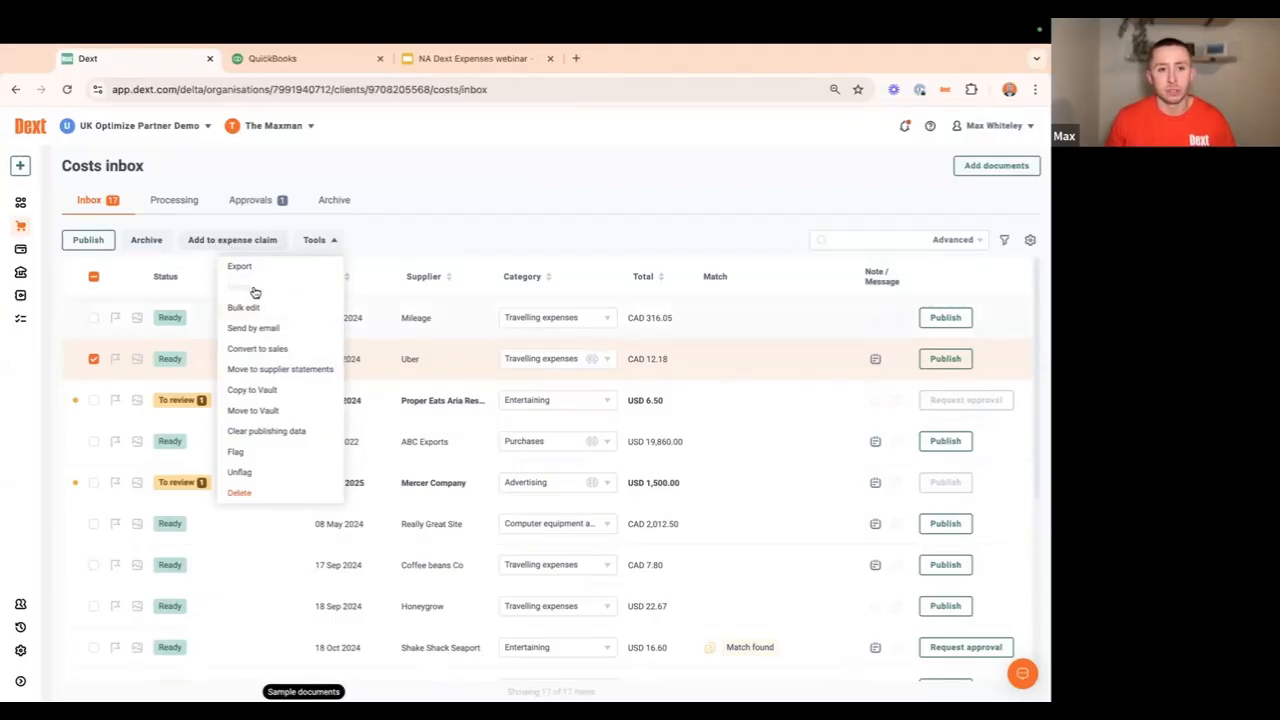
left_click(233, 243)
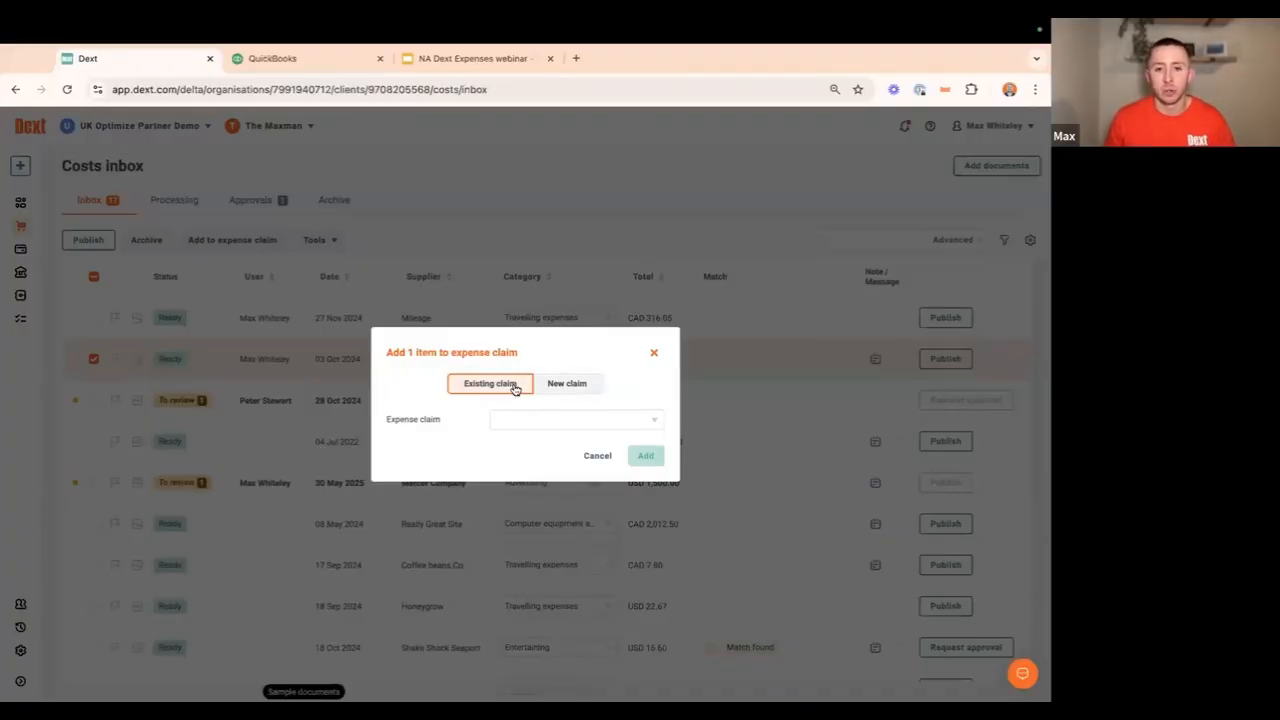
left_click(554, 428)
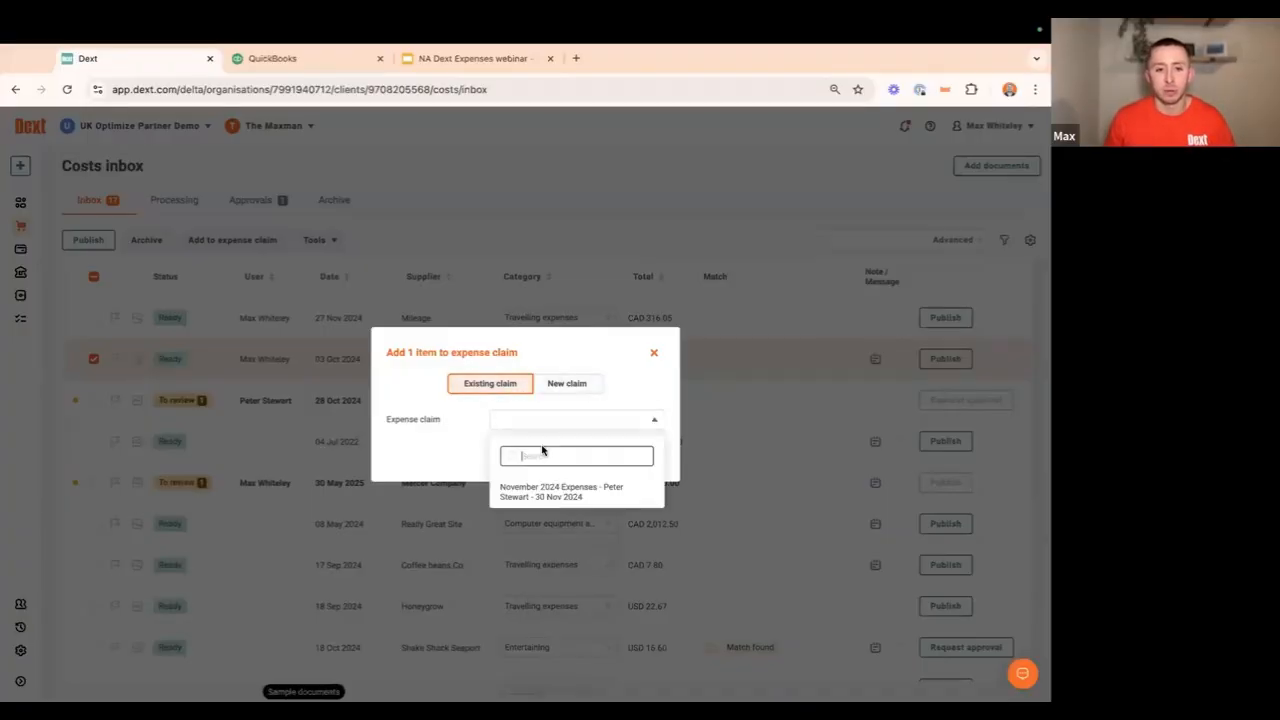
left_click(546, 500)
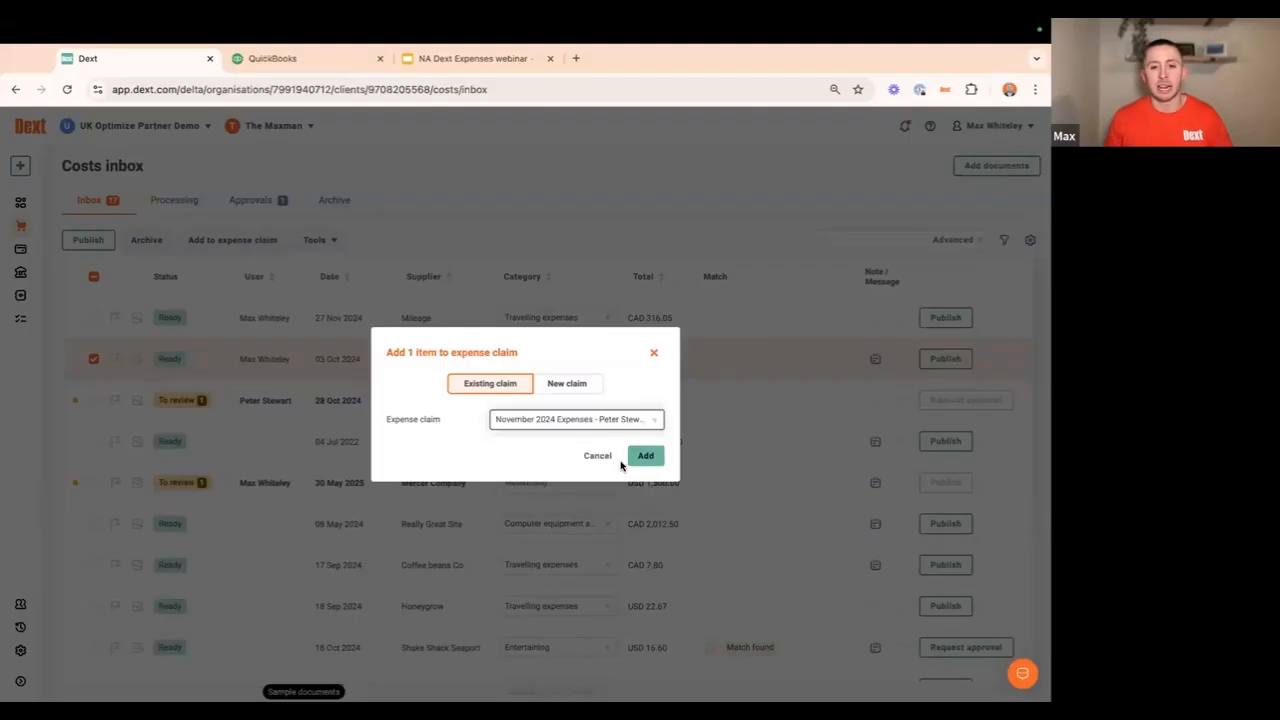
left_click(653, 354)
- Open the November 2024 Expenses claim from the expense claims list and preview its PDF report
mouse_move(24, 246)
left_click(86, 214)
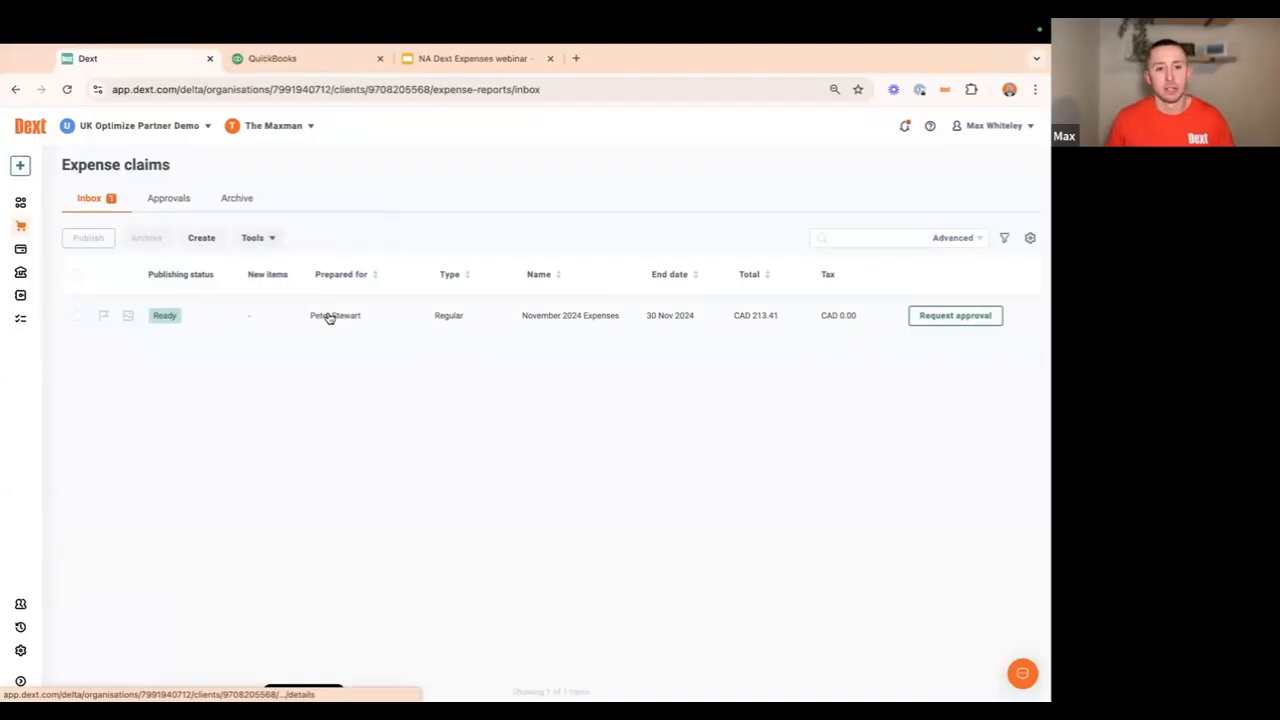
left_click(330, 317)
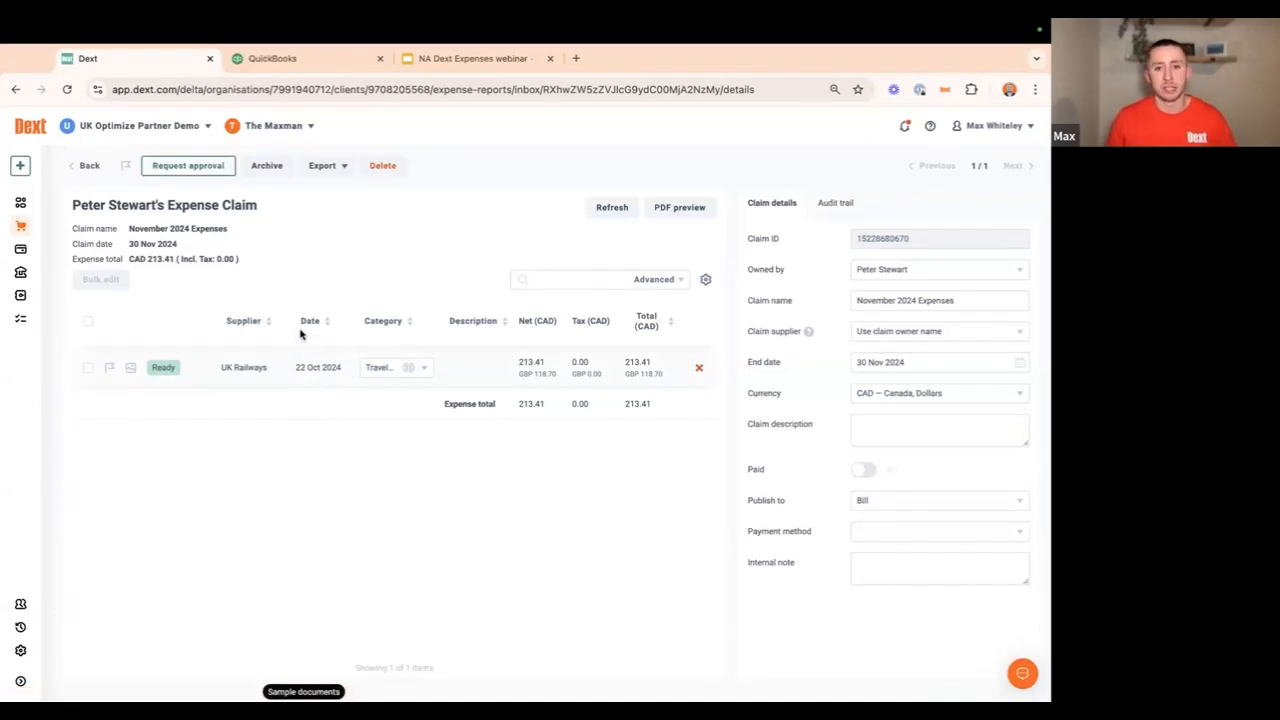
left_click(687, 209)
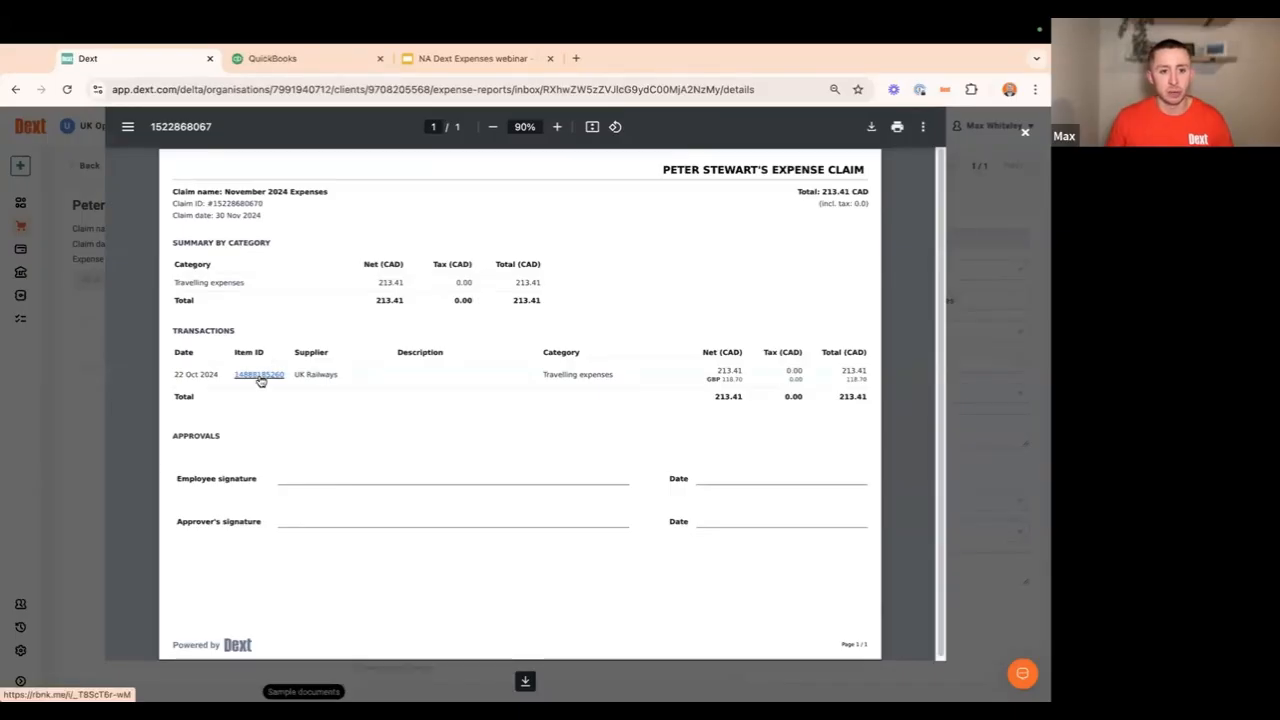
- View the receipt linked to the UK Railways transaction, close it and the PDF preview, and return to the expense claims list
left_click(610, 60)
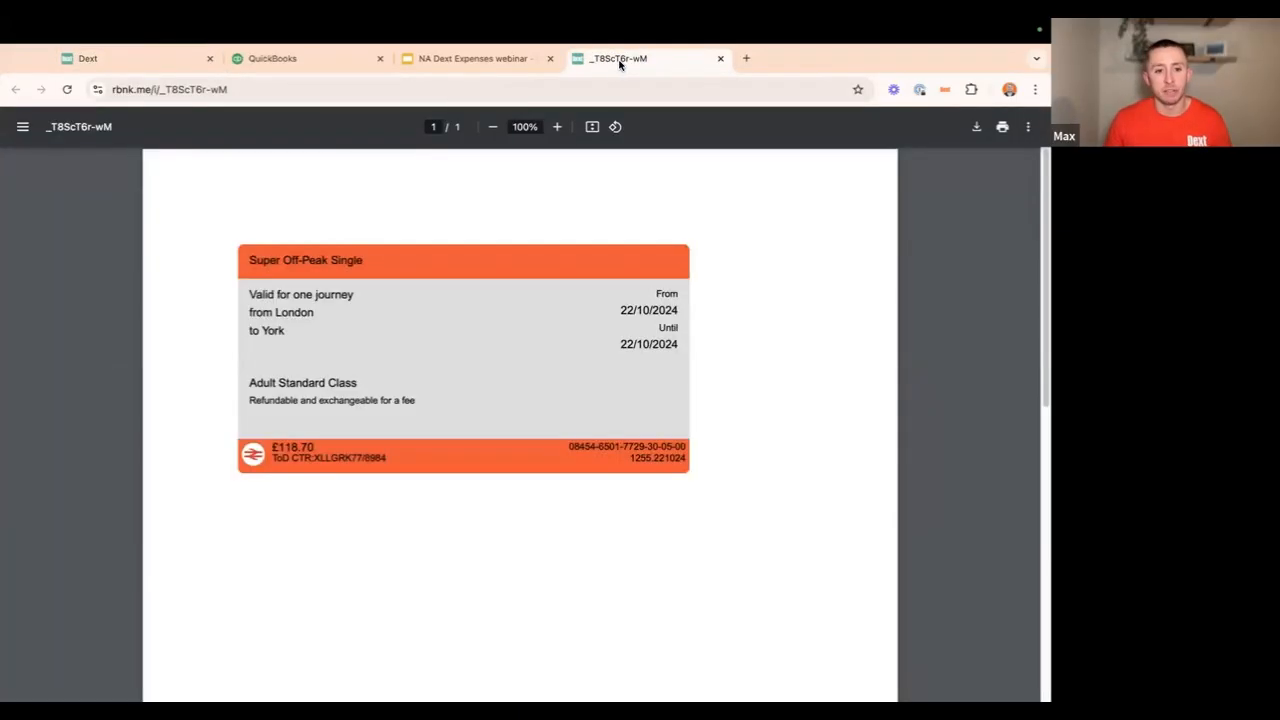
left_click(720, 58)
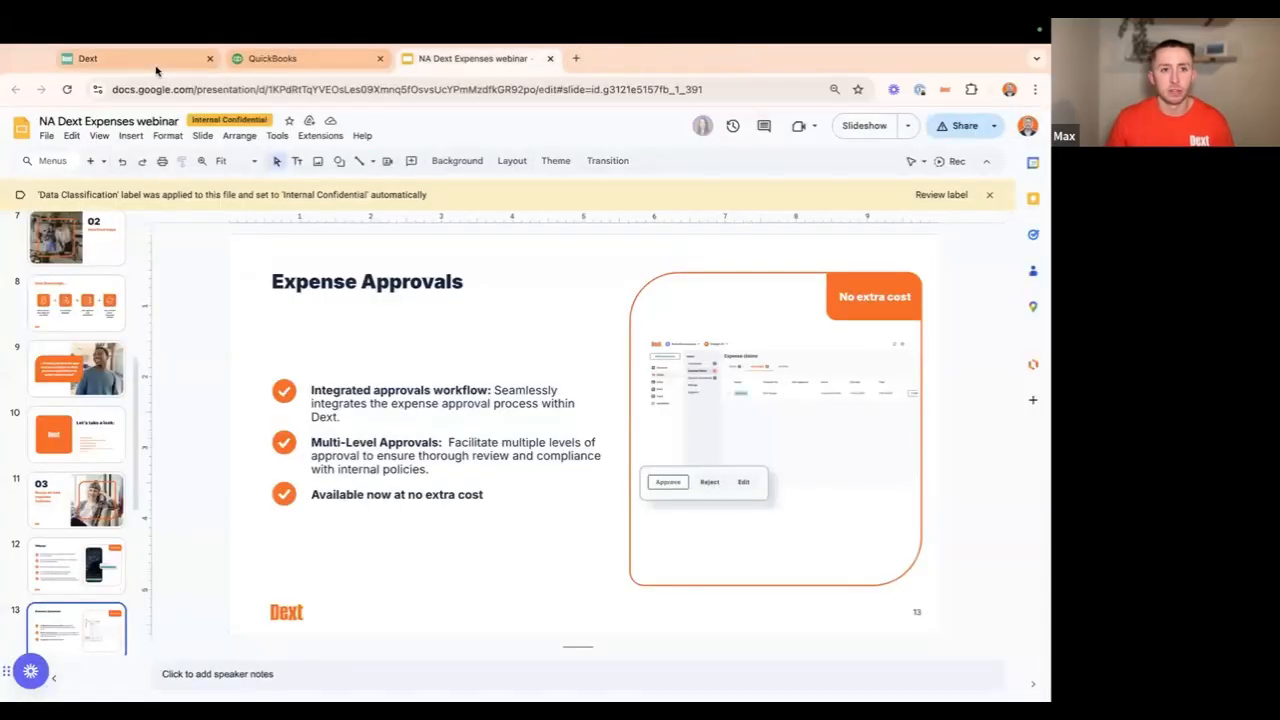
left_click(156, 66)
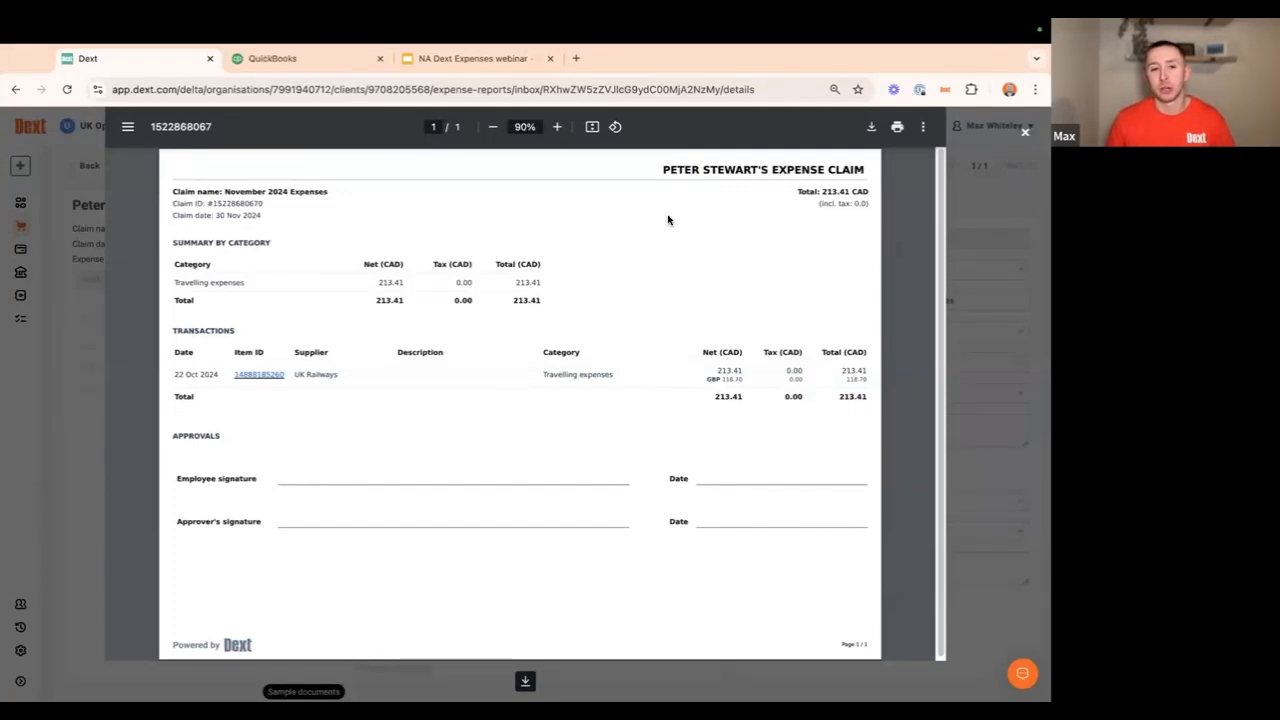
left_click(1025, 132)
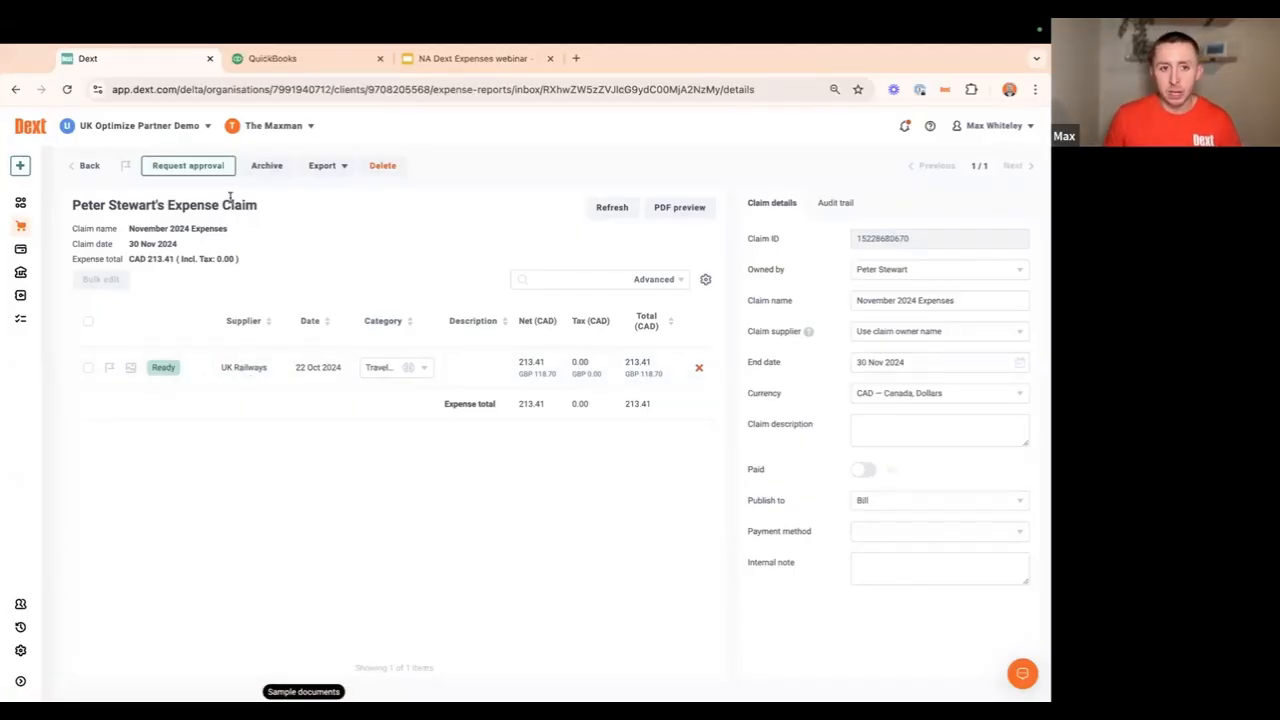
left_click(91, 168)
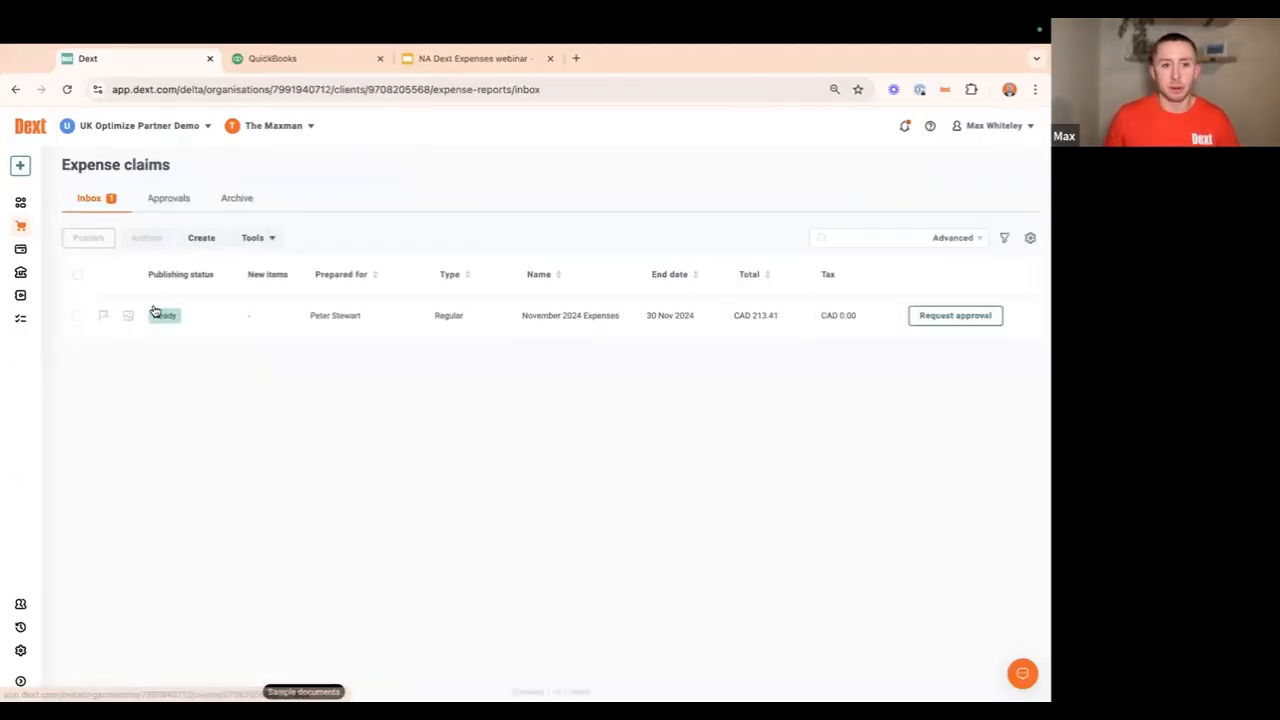
- In Manage Auto Expense Claims, enable the third listed user and set claims to finish at End of month, closing without saving
left_click(260, 238)
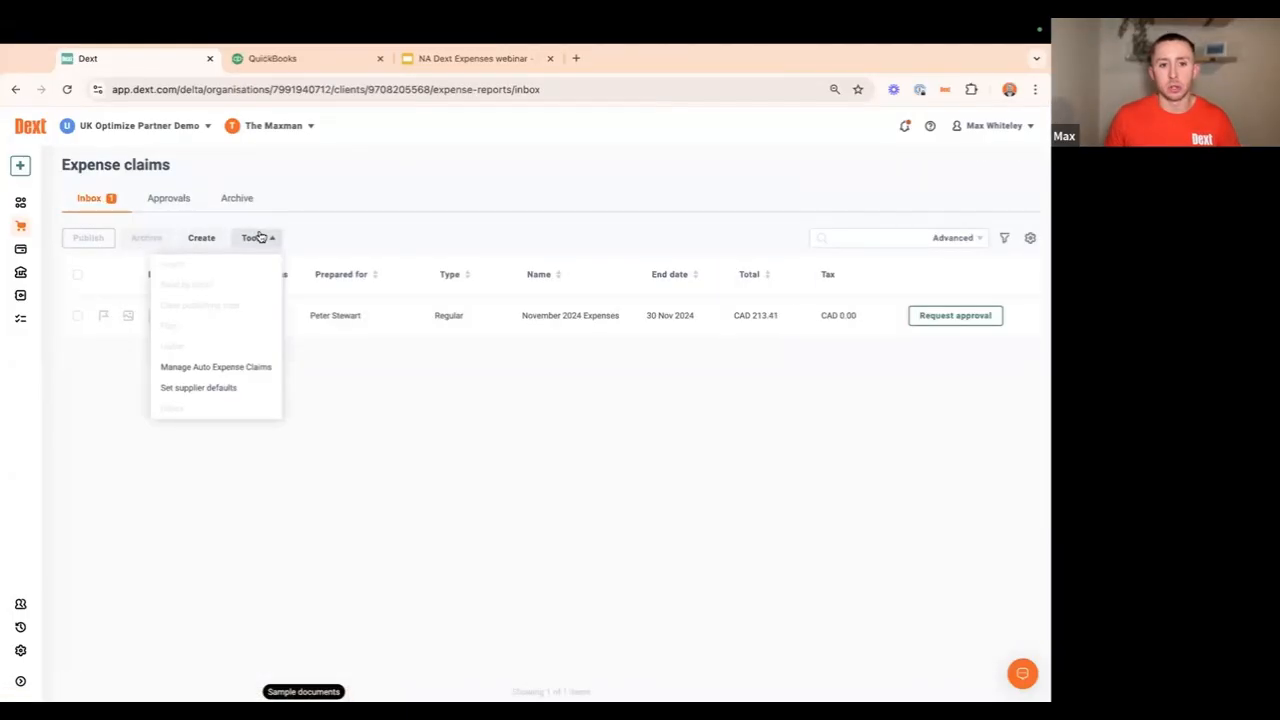
left_click(228, 370)
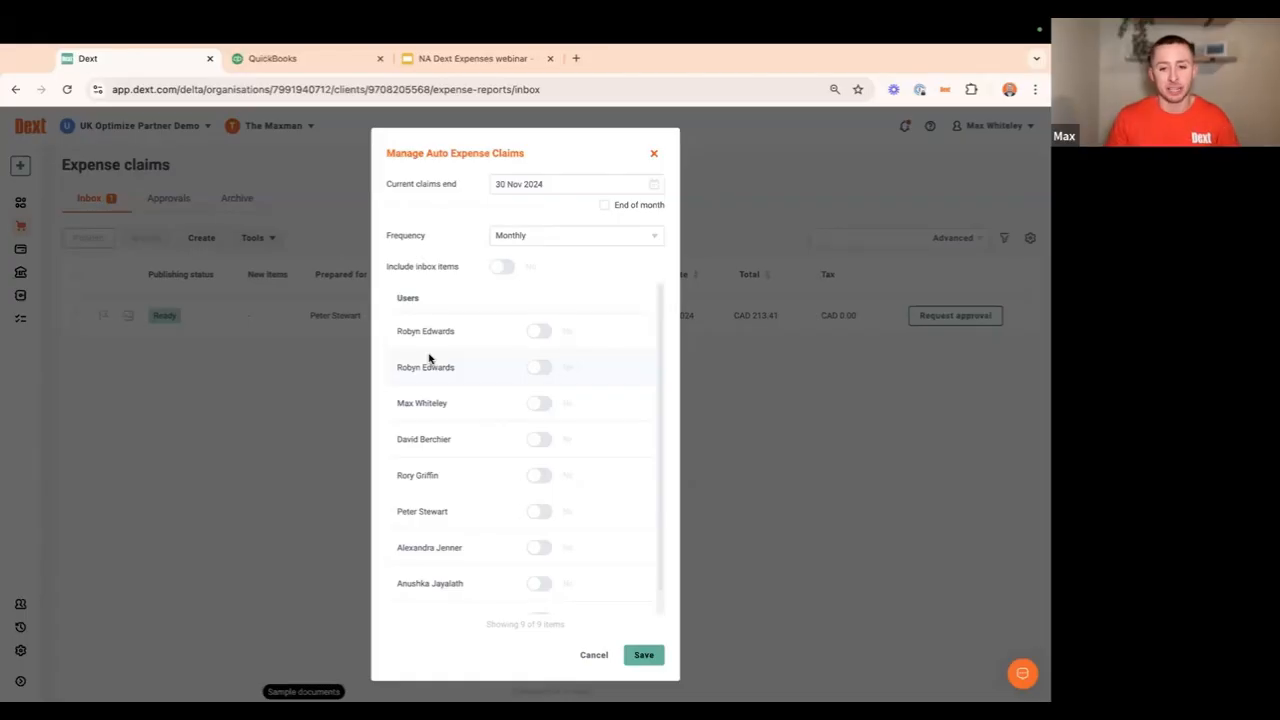
left_click(540, 404)
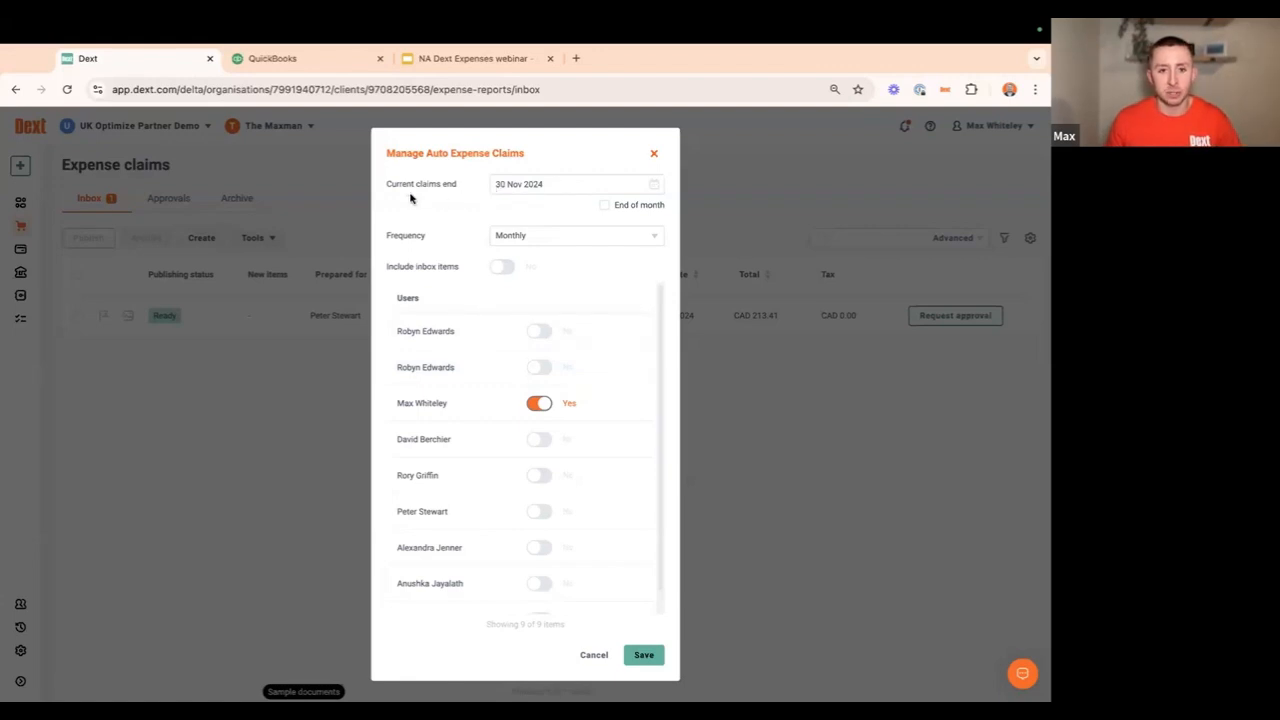
left_click(604, 205)
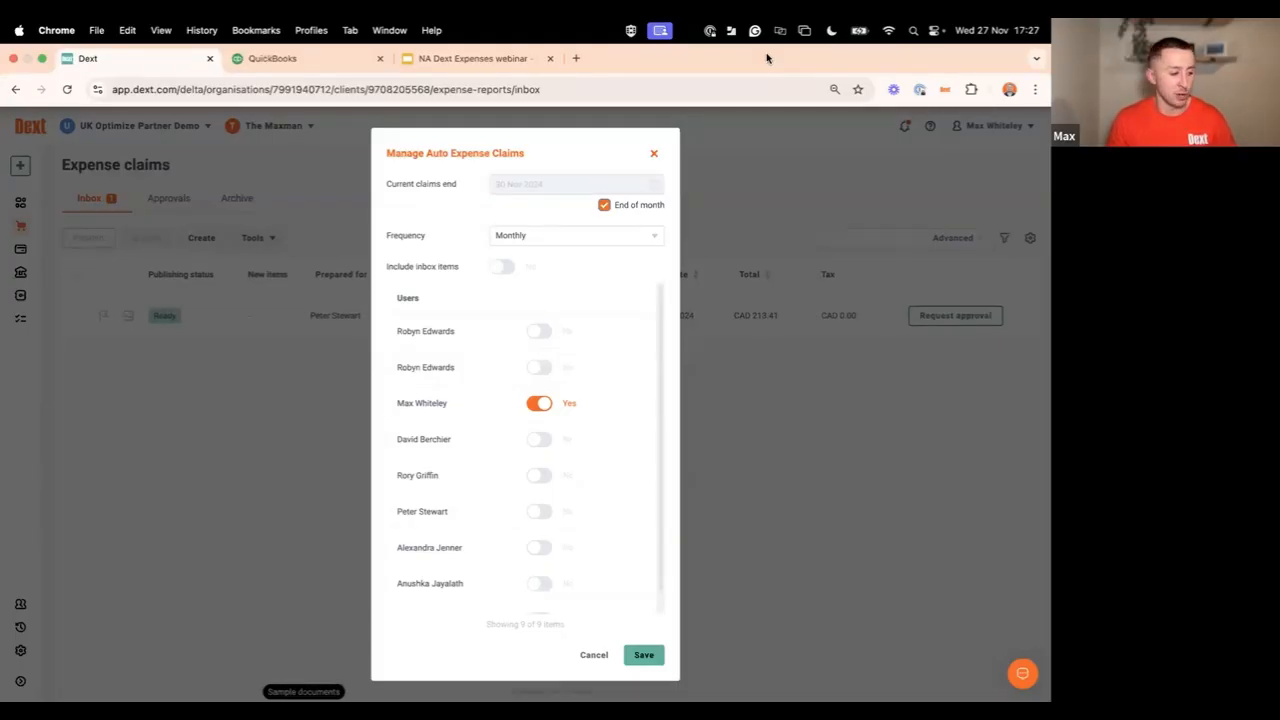
left_click(655, 155)
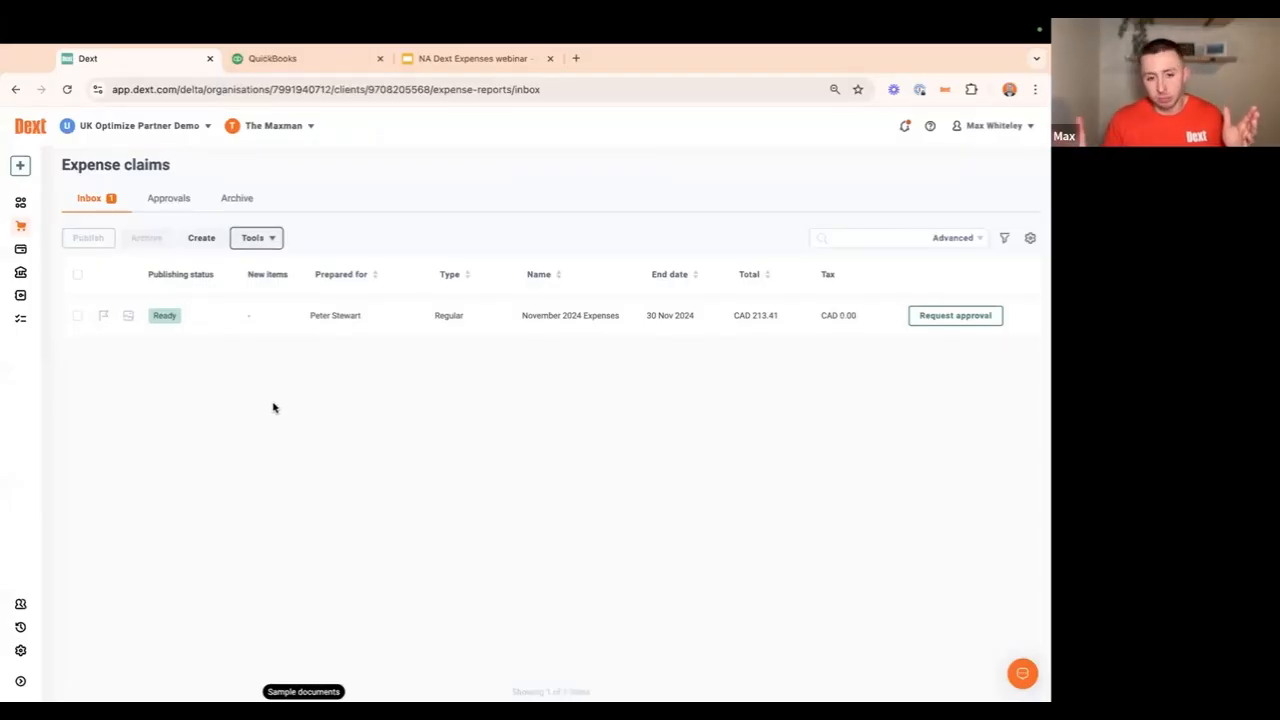
left_click(252, 240)
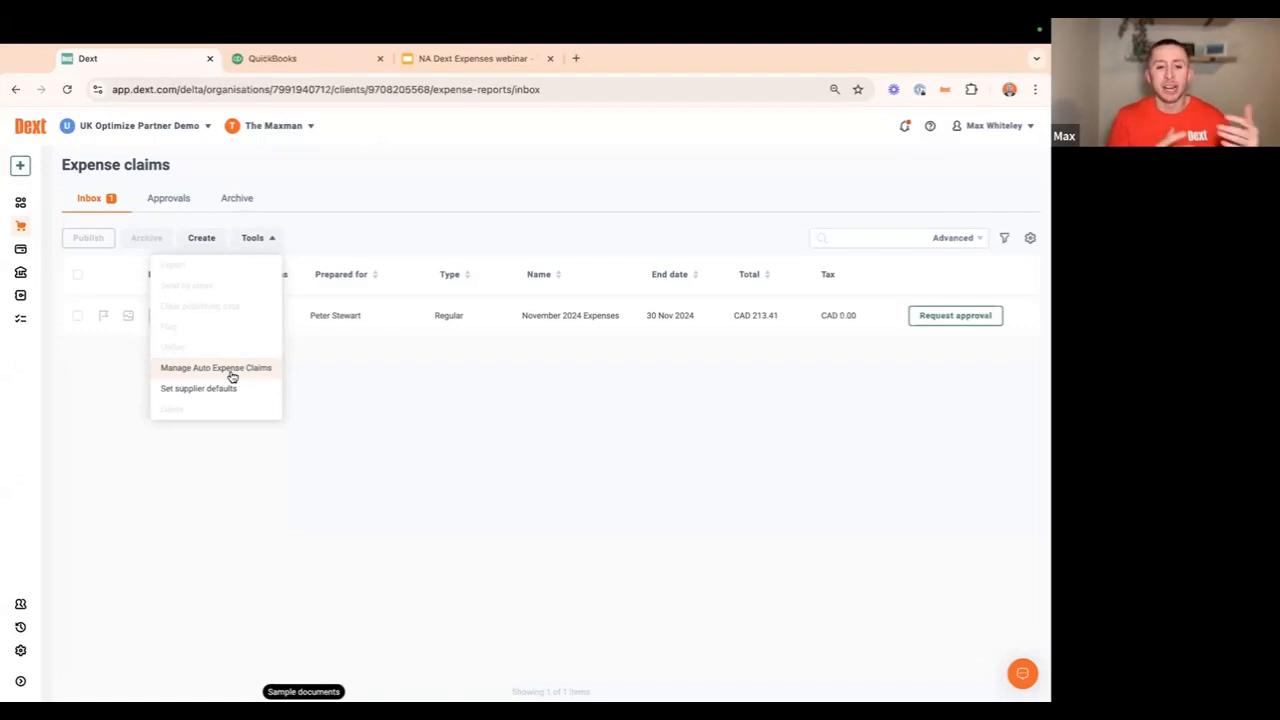
left_click(81, 399)
- Examine the two e-mail variants in the Users list and the assigned manager in the details of the user last logged in 18 Oct 2024
left_click(20, 606)
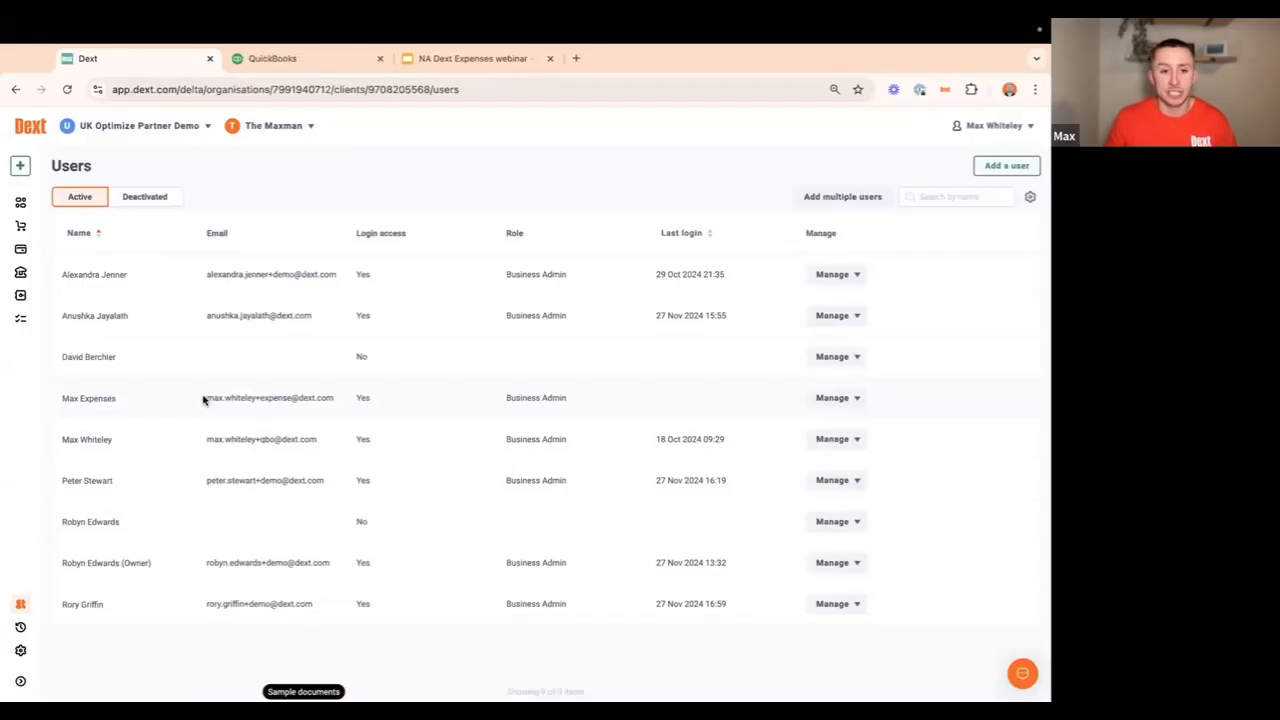
left_click_drag(206, 399, 257, 398)
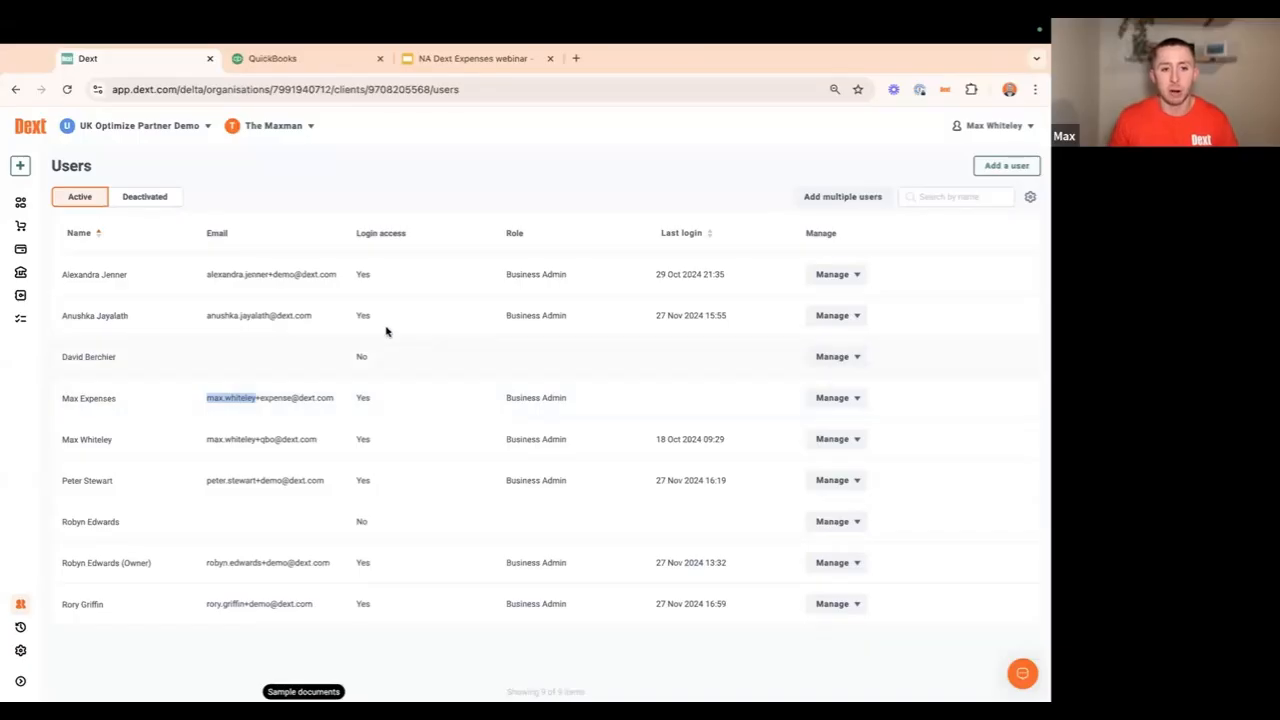
left_click_drag(204, 445, 322, 443)
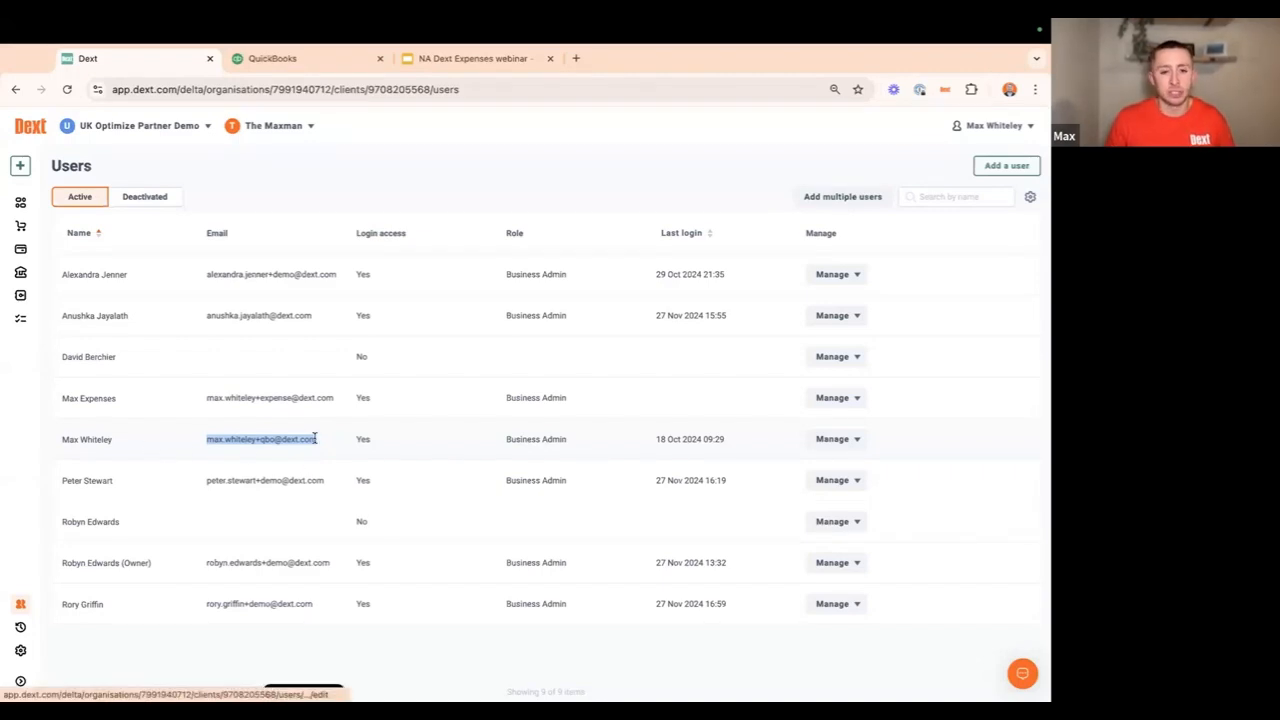
left_click(845, 446)
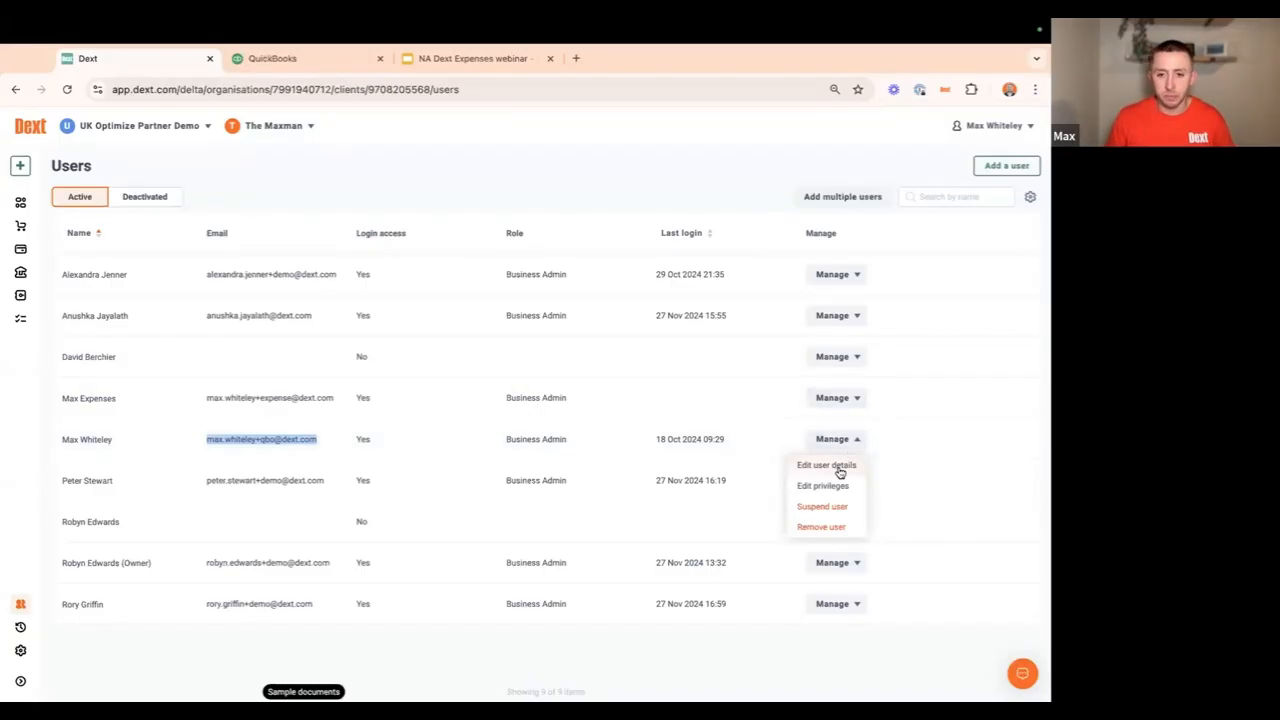
left_click(840, 468)
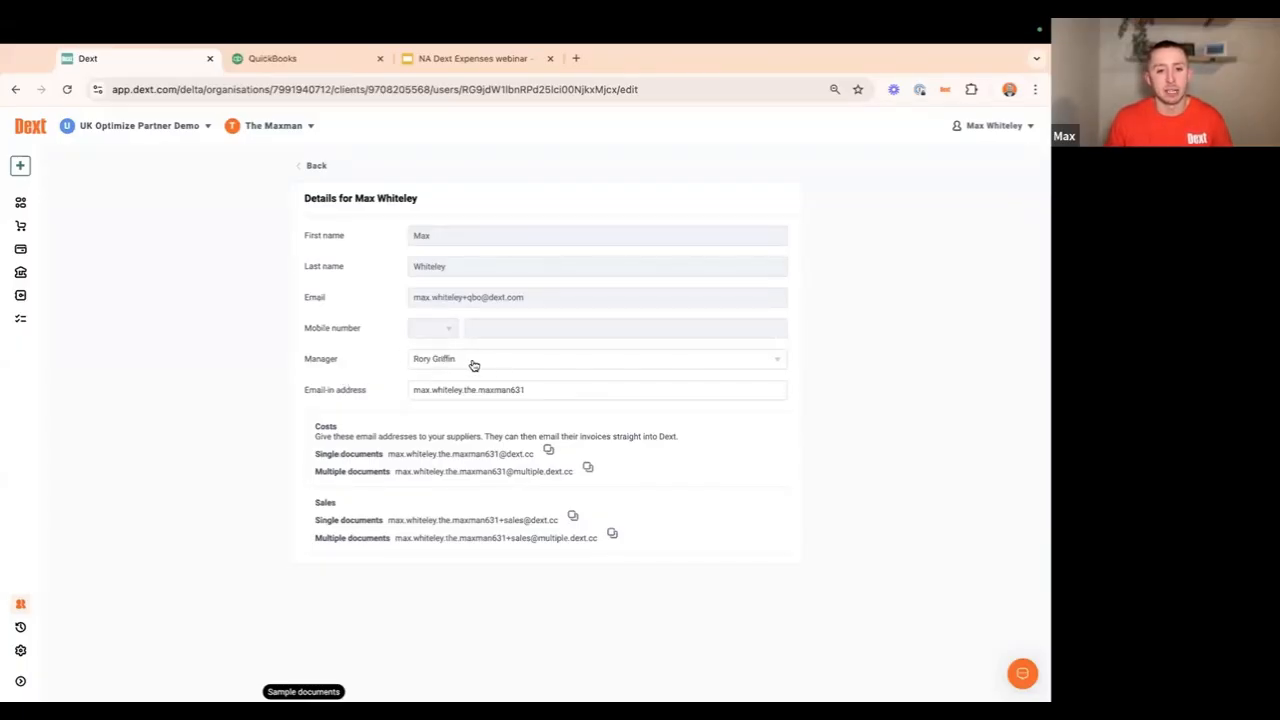
left_click(316, 166)
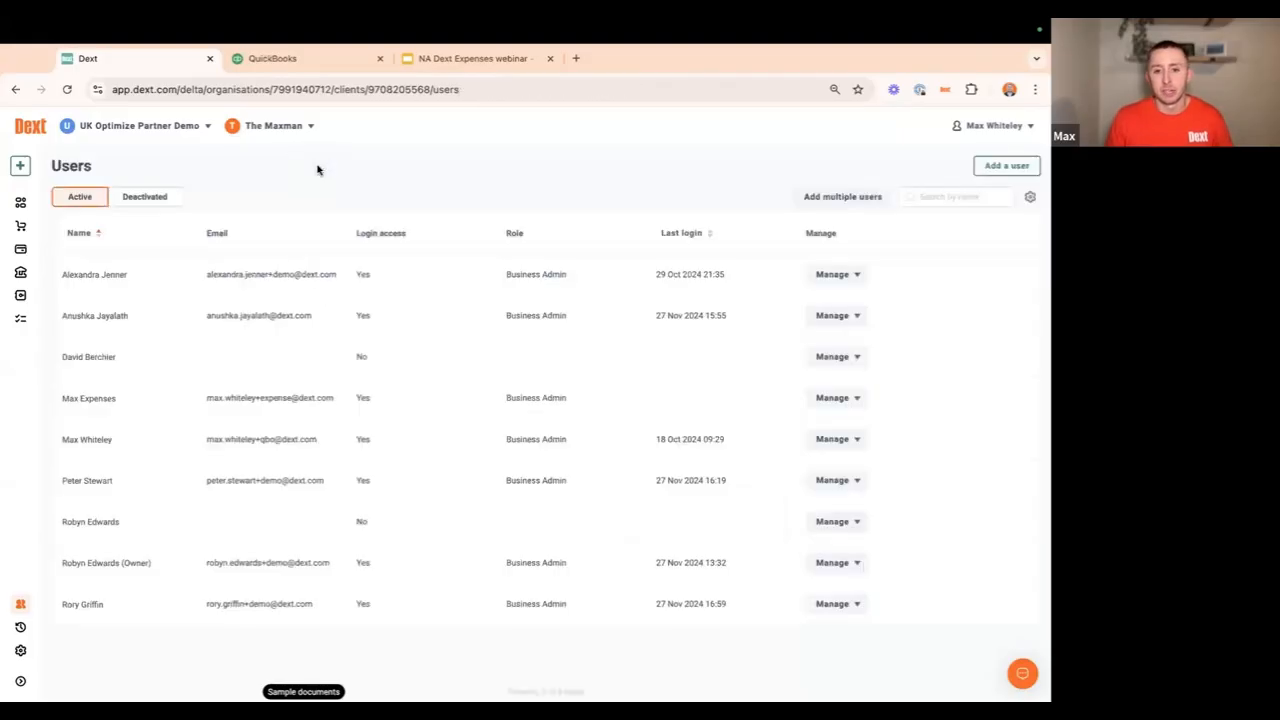
- Try the User Admin and Standard roles in the same user's privileges, enable Create expense claims for Standard, and cancel the changes
left_click(837, 438)
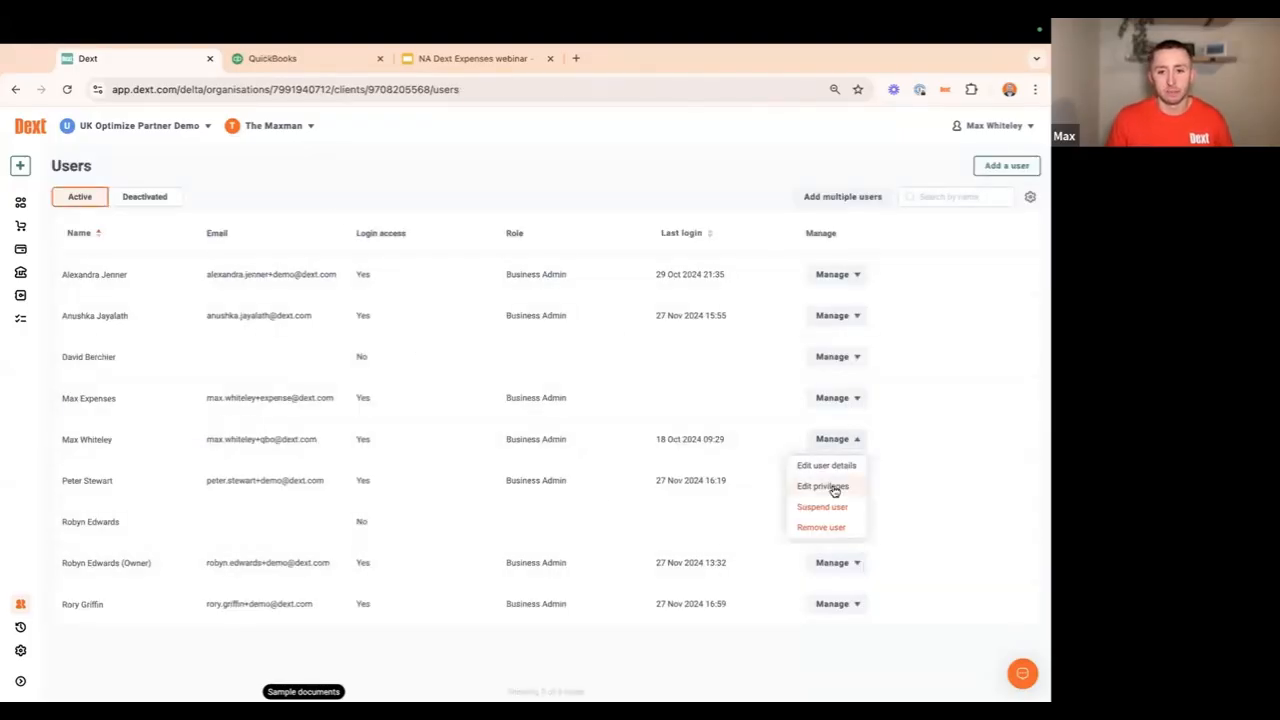
left_click(834, 488)
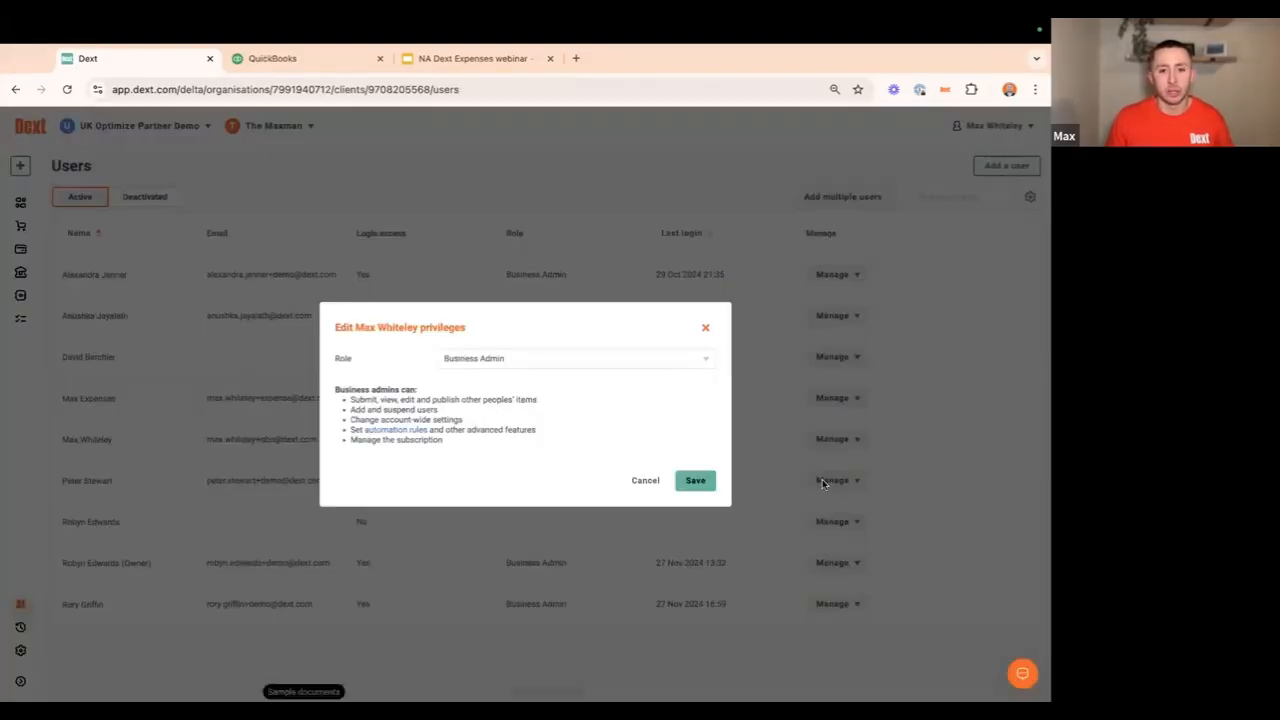
left_click(551, 368)
left_click(508, 450)
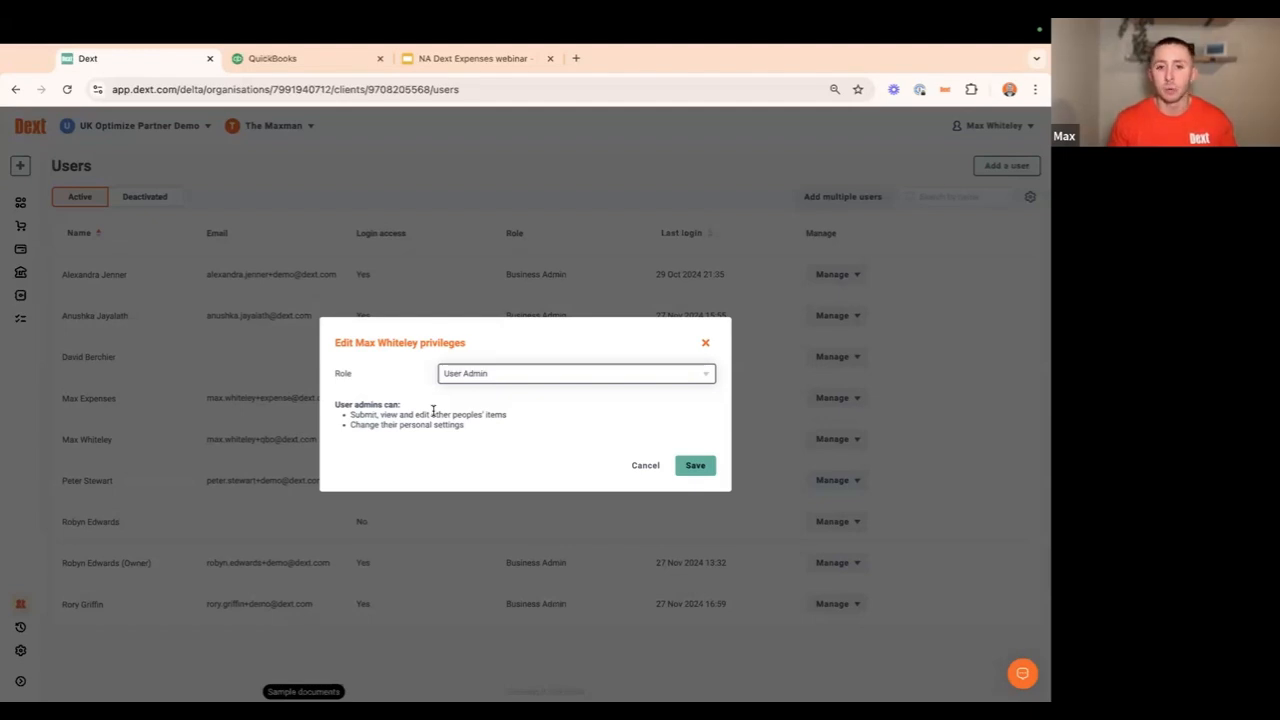
left_click(483, 384)
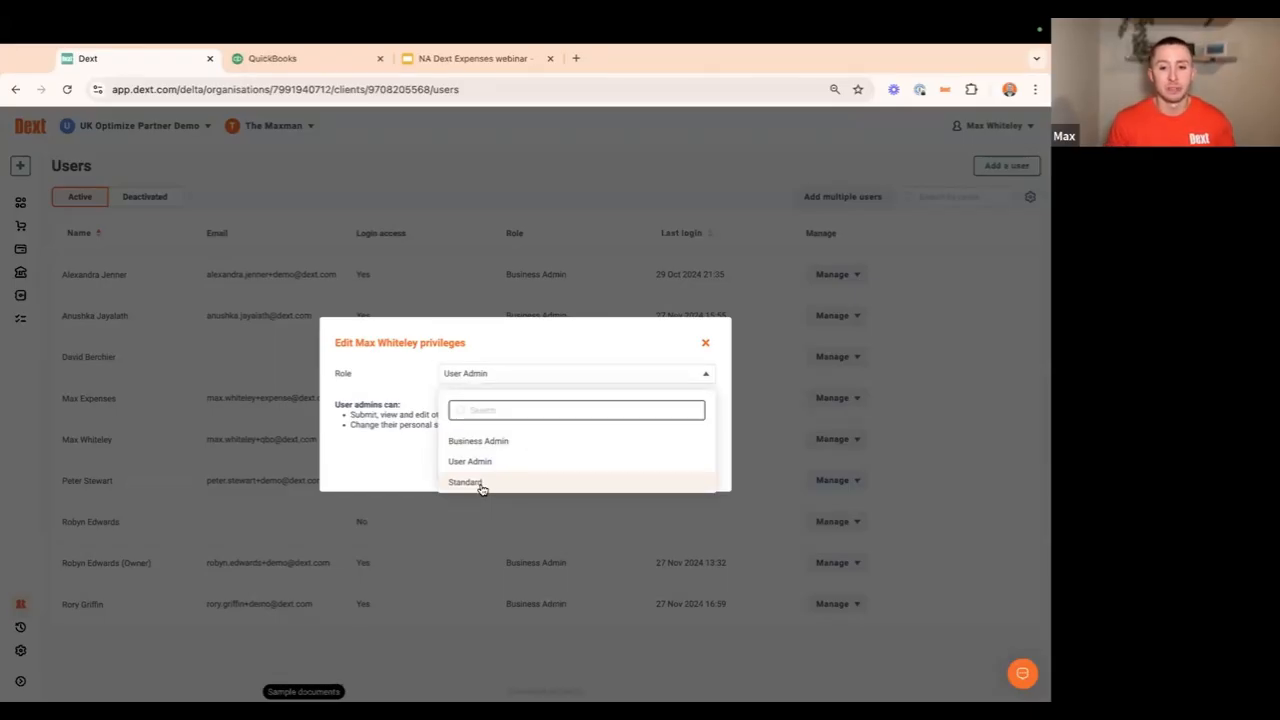
left_click(480, 484)
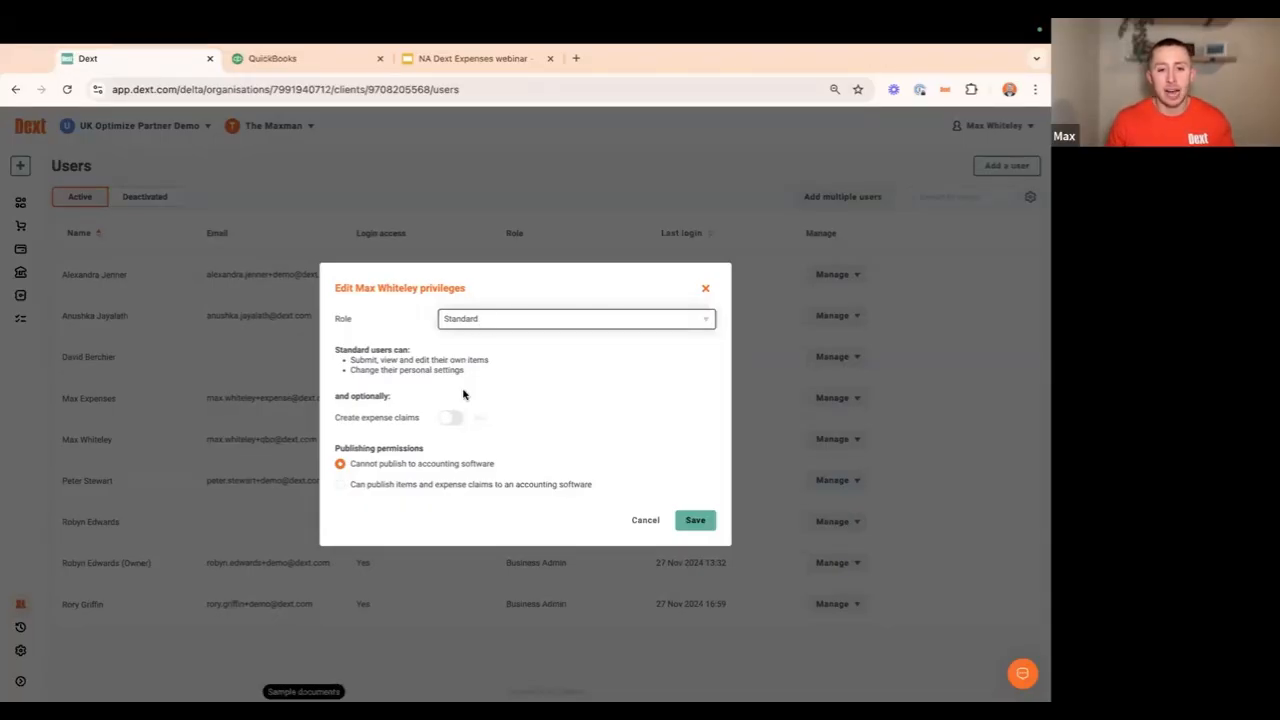
left_click(452, 419)
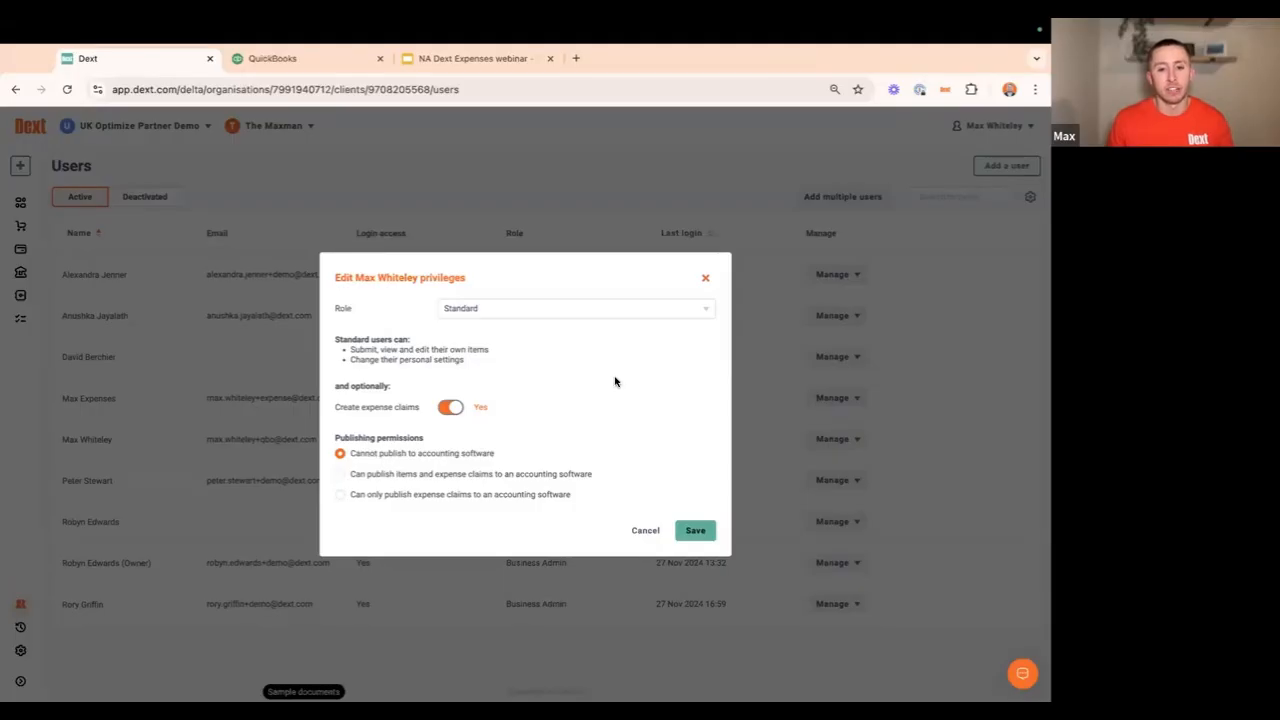
left_click(645, 531)
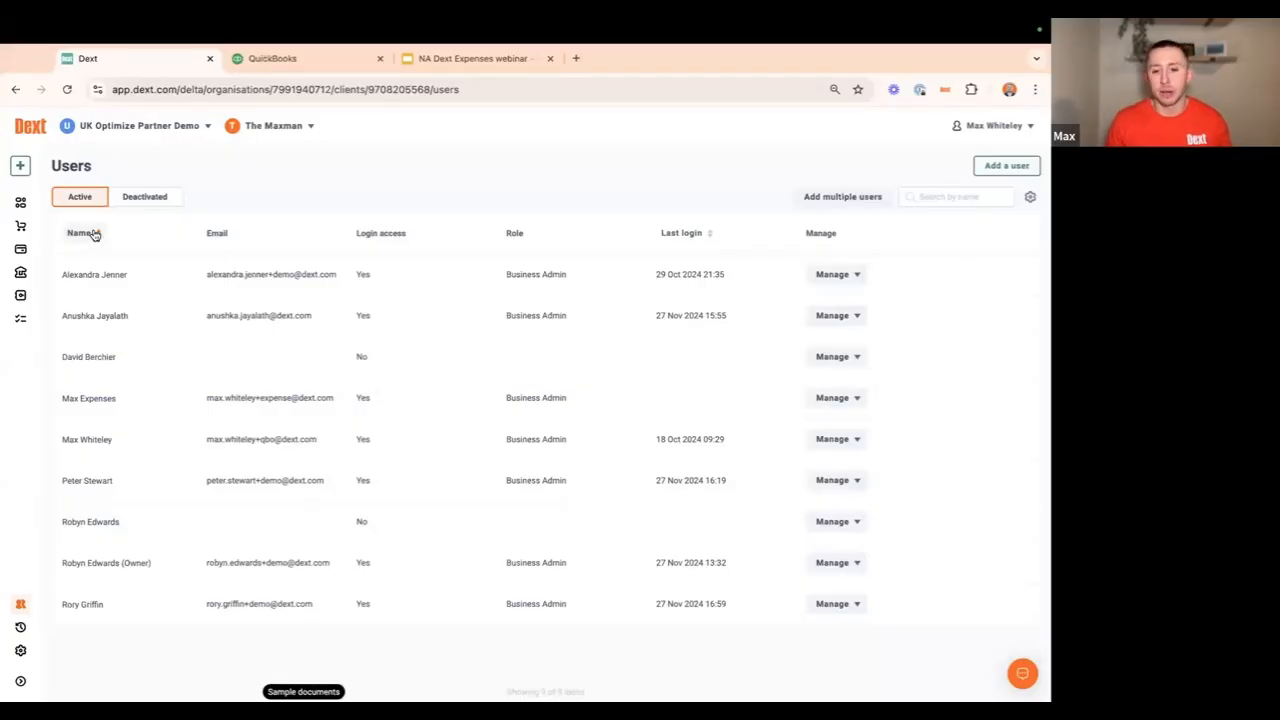
- Open the business settings' approval workflows for costs and open the second listed workflow for editing
left_click(20, 230)
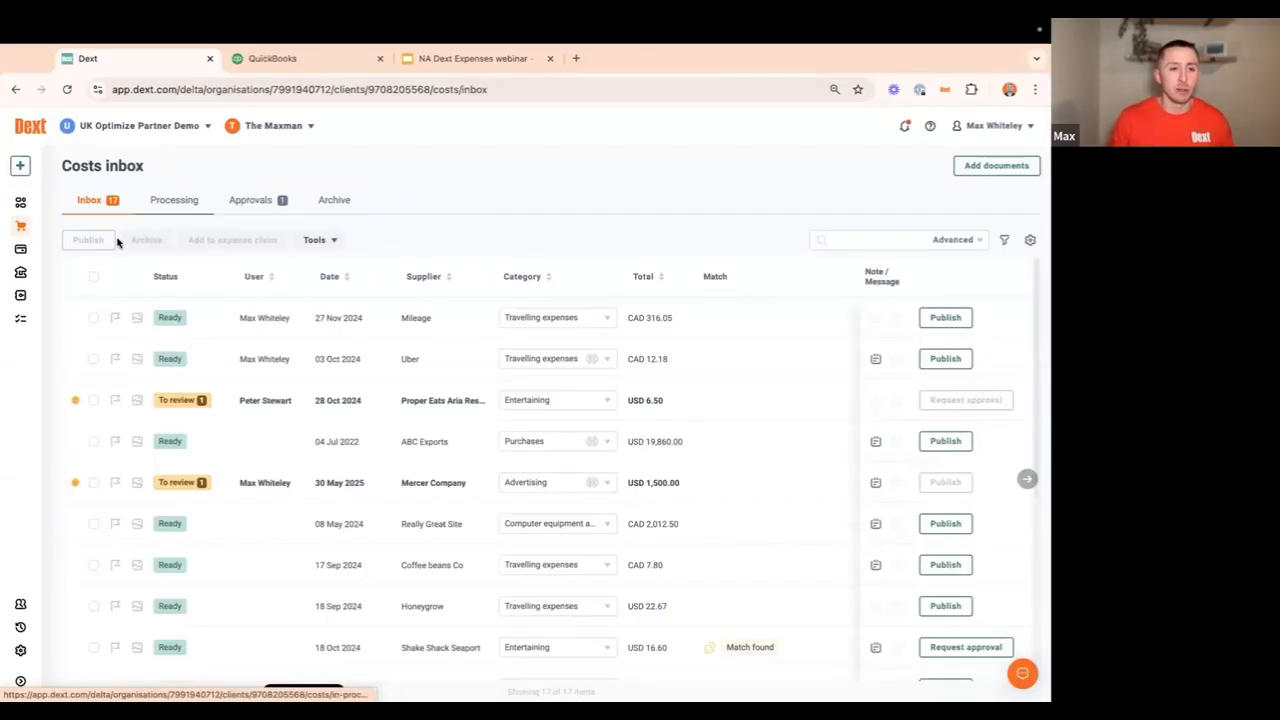
mouse_move(23, 356)
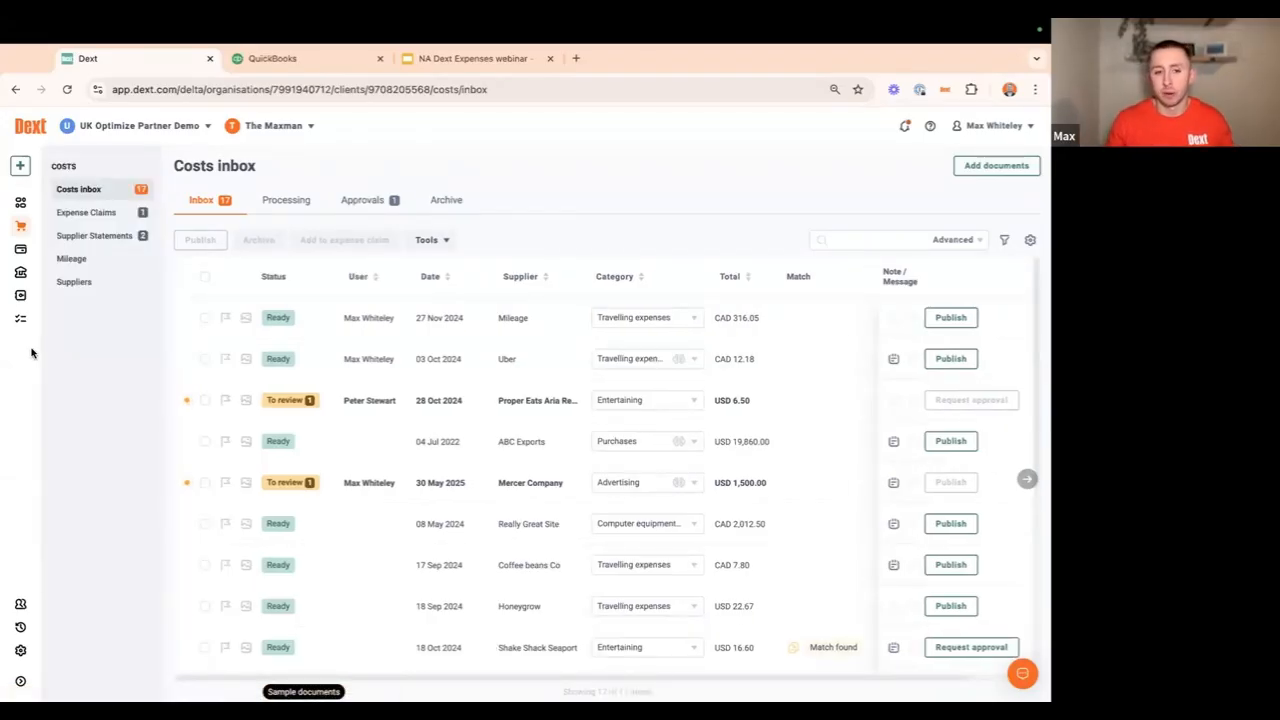
left_click(21, 655)
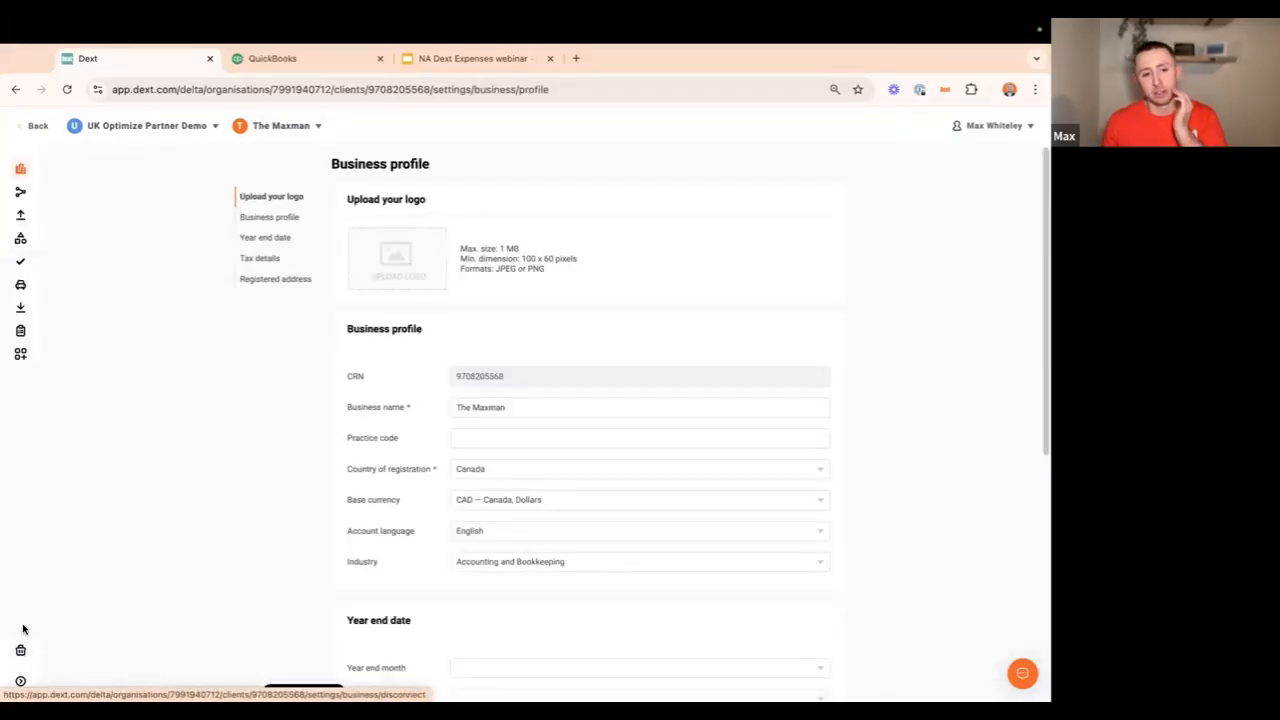
left_click(15, 267)
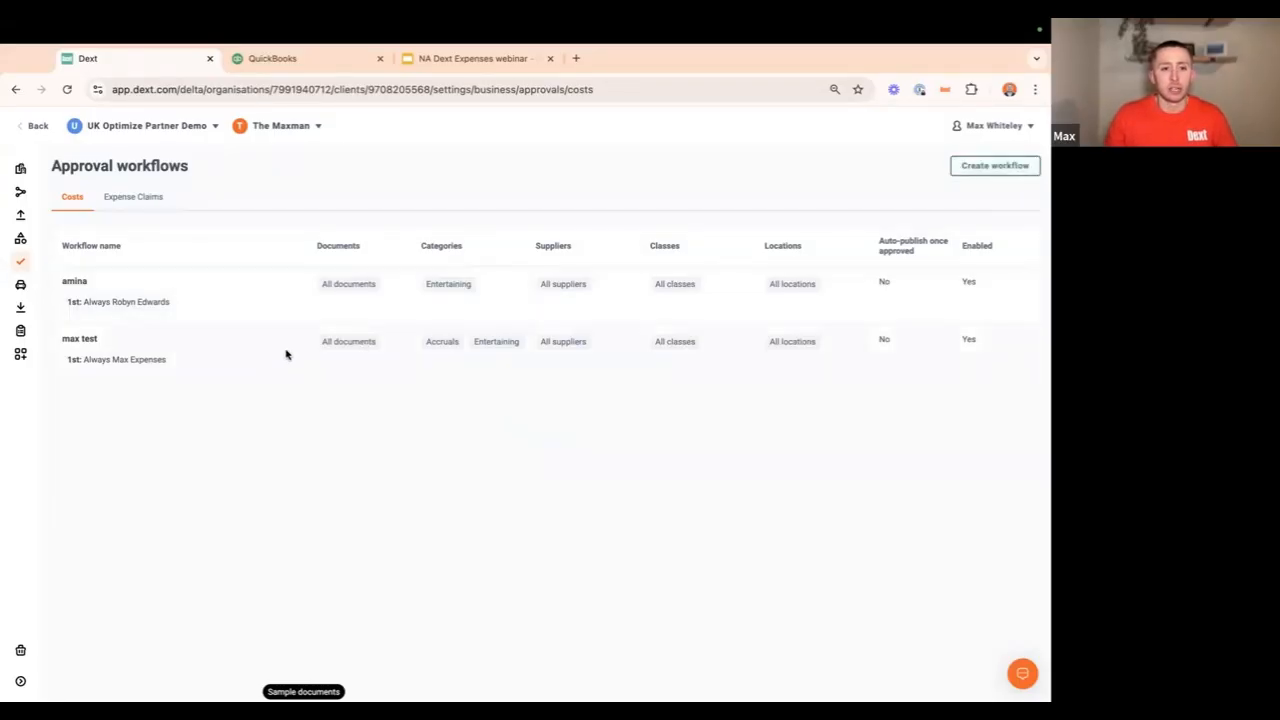
left_click(338, 345)
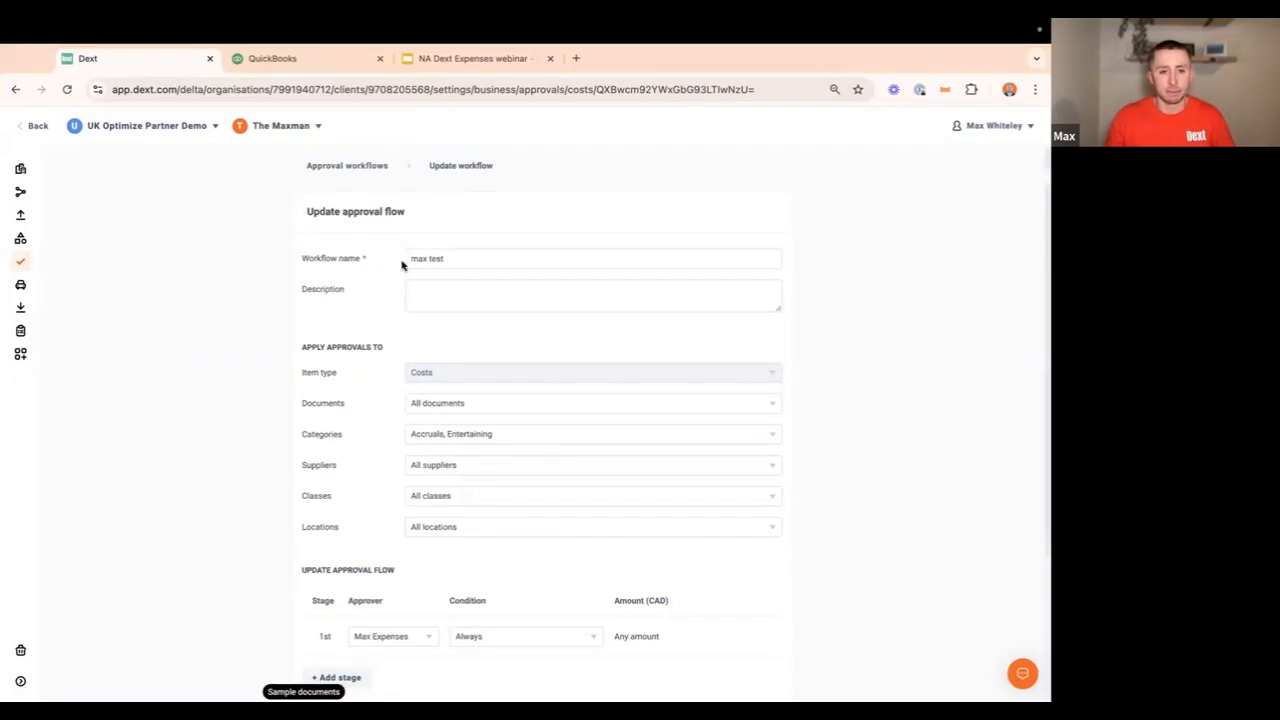
- Rename the workflow to the presenter's first name followed by "Entertaining Workflow"
left_click(449, 257)
left_click_drag(421, 257, 385, 260)
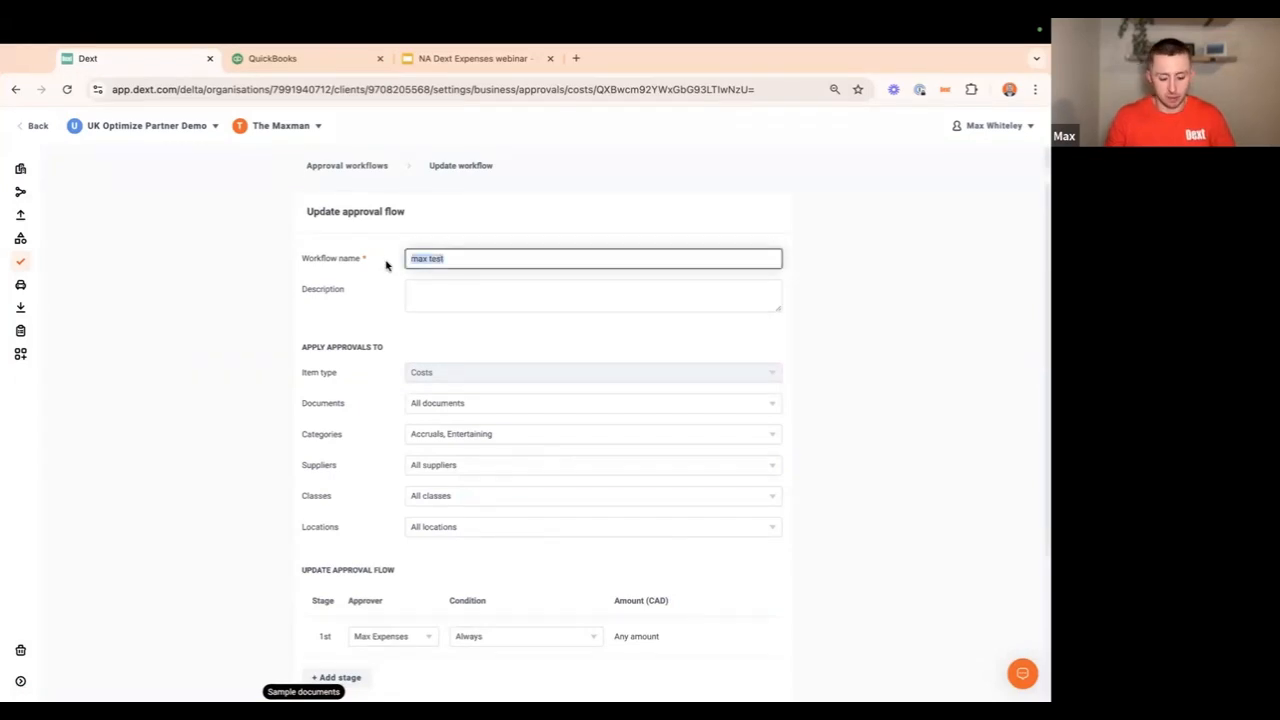
type("Max")
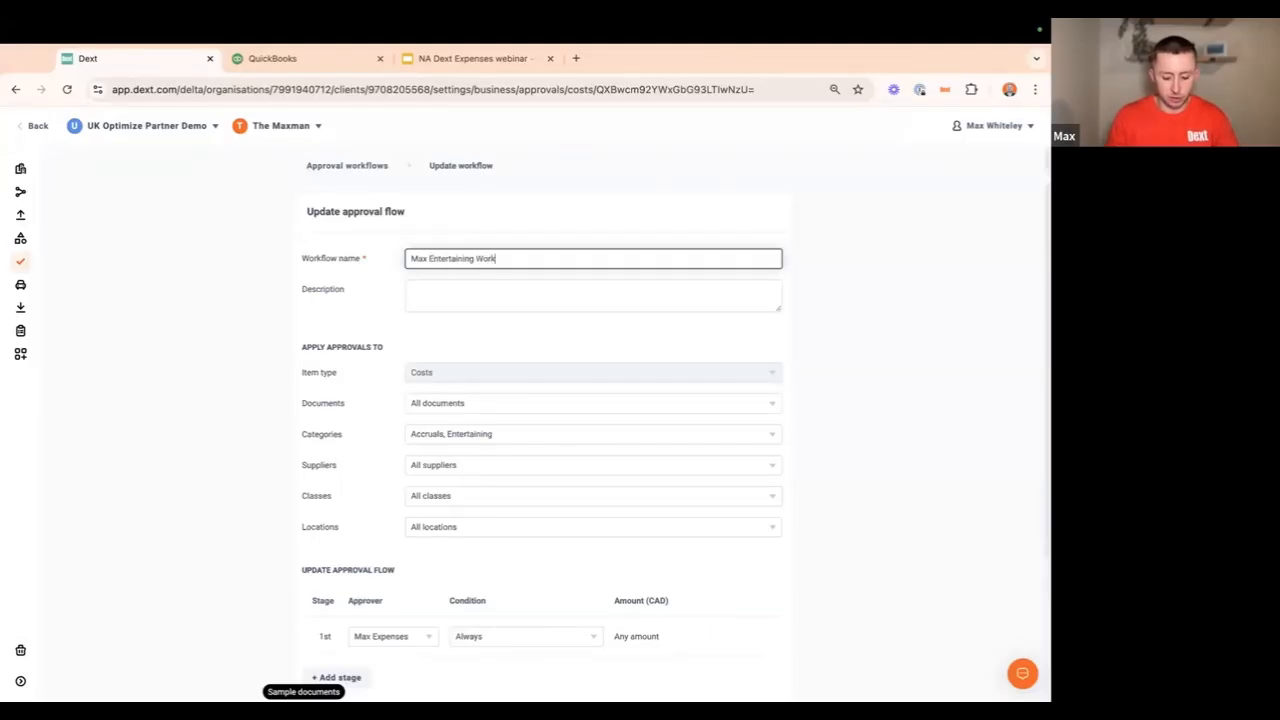
- Set the workflow description to "Keep an eye on employees going wild on xmas parties"
left_click(480, 289)
type("k")
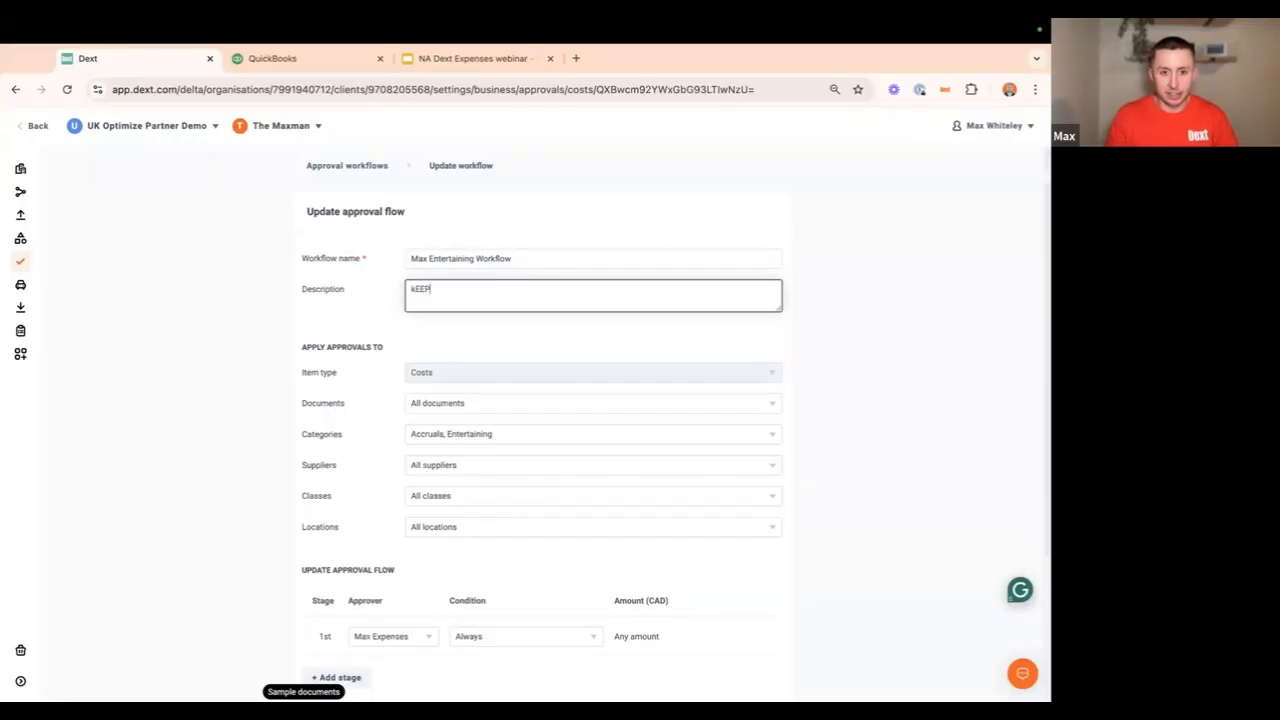
type("eep an eye on emplo")
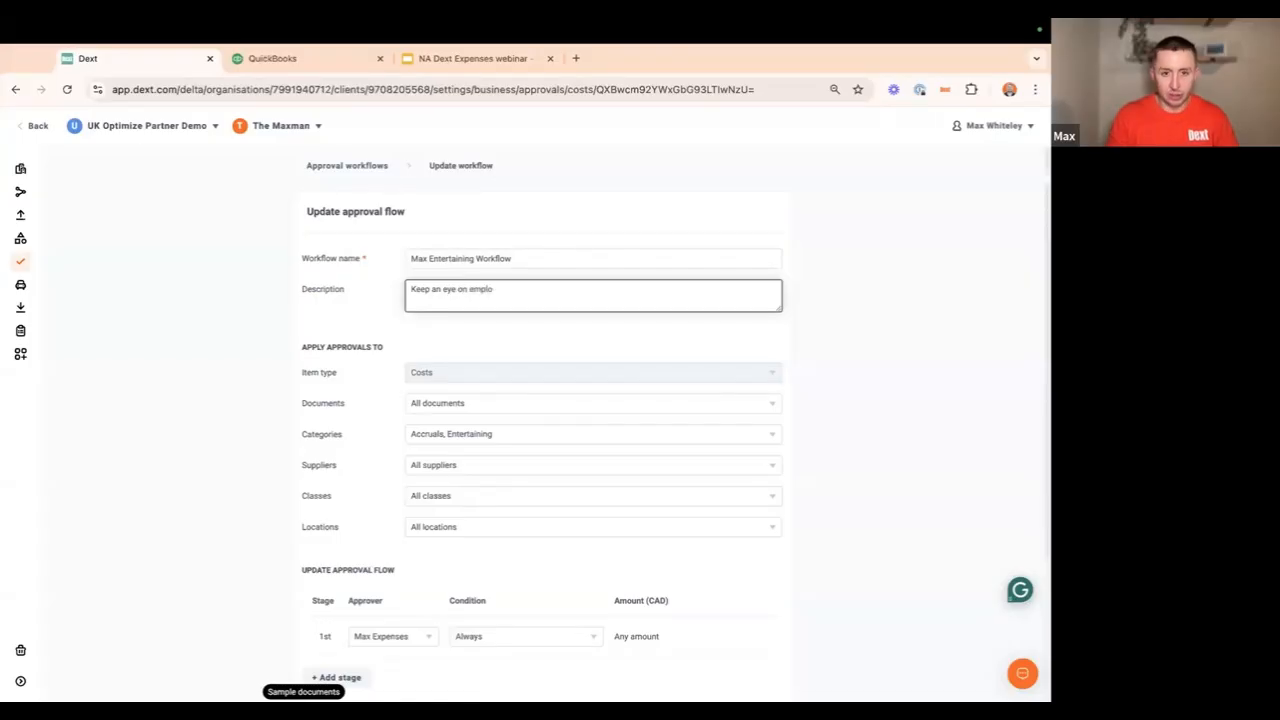
key("BackSpace")
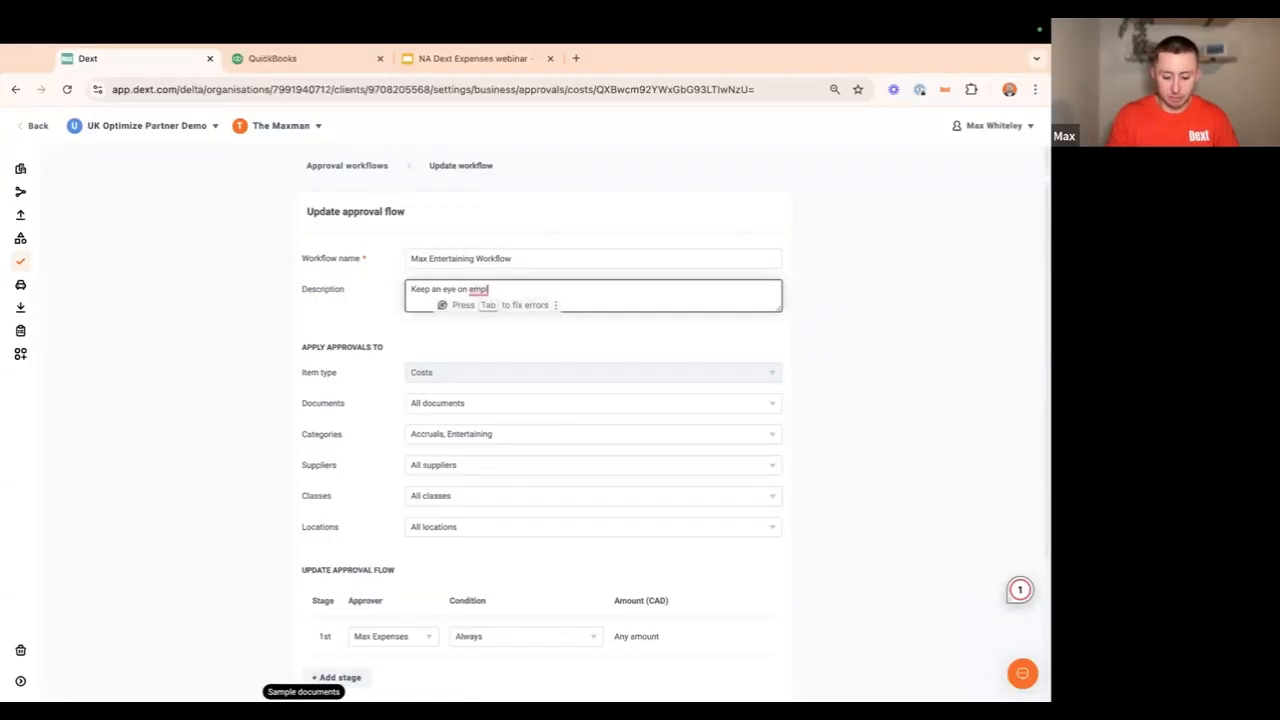
type("oyees going wild o")
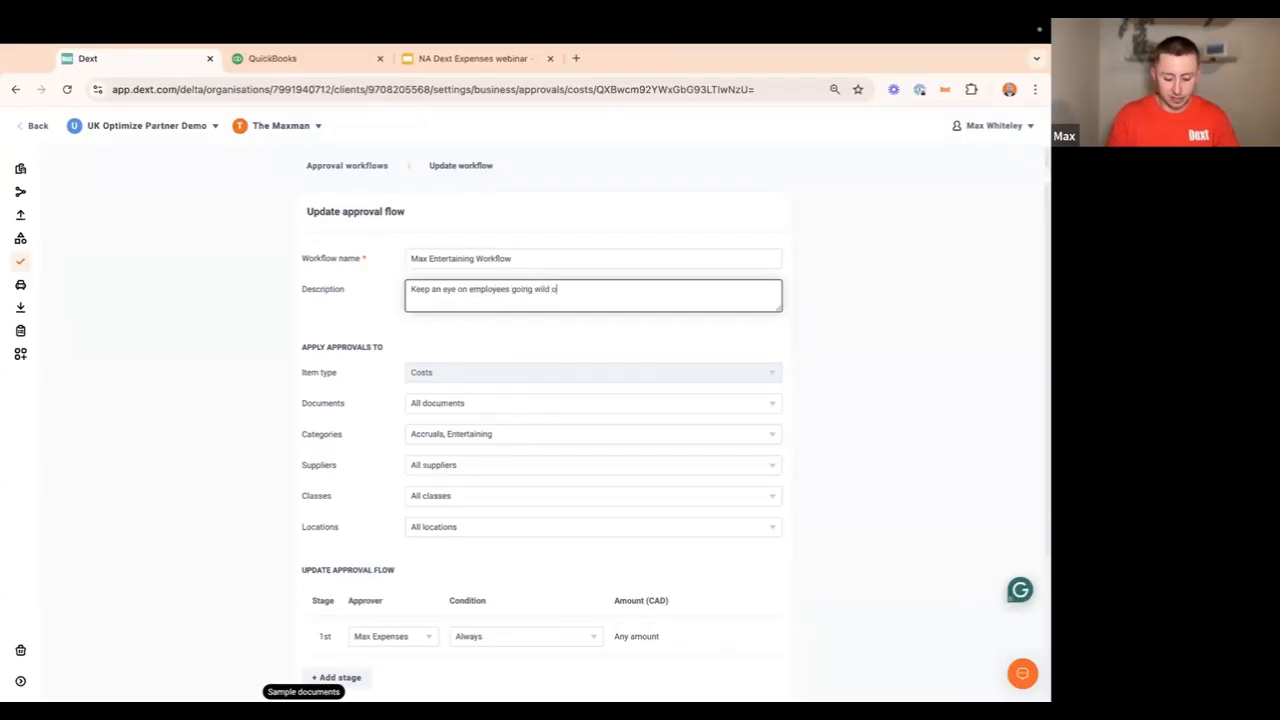
type("pa")
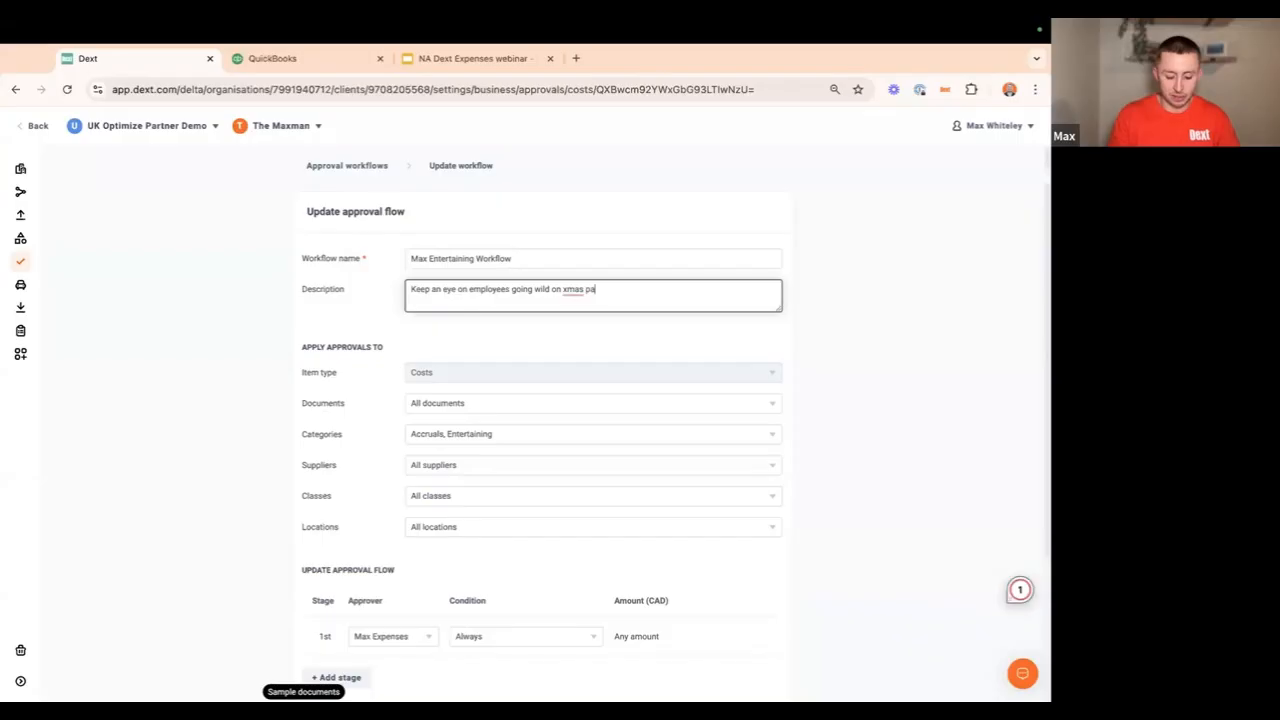
left_click(923, 380)
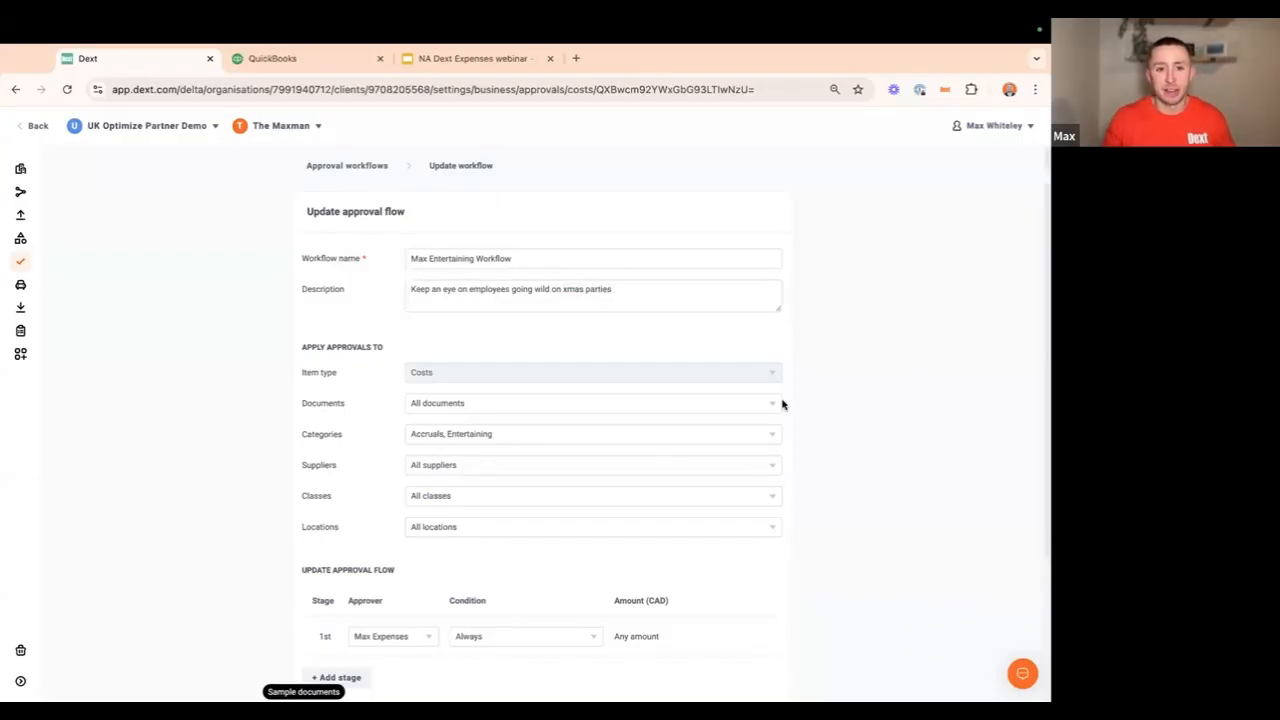
- Check the available document types, keep All documents, and remove Accruals from the workflow's categories so only Entertaining applies
scroll(786, 402, "down", 1)
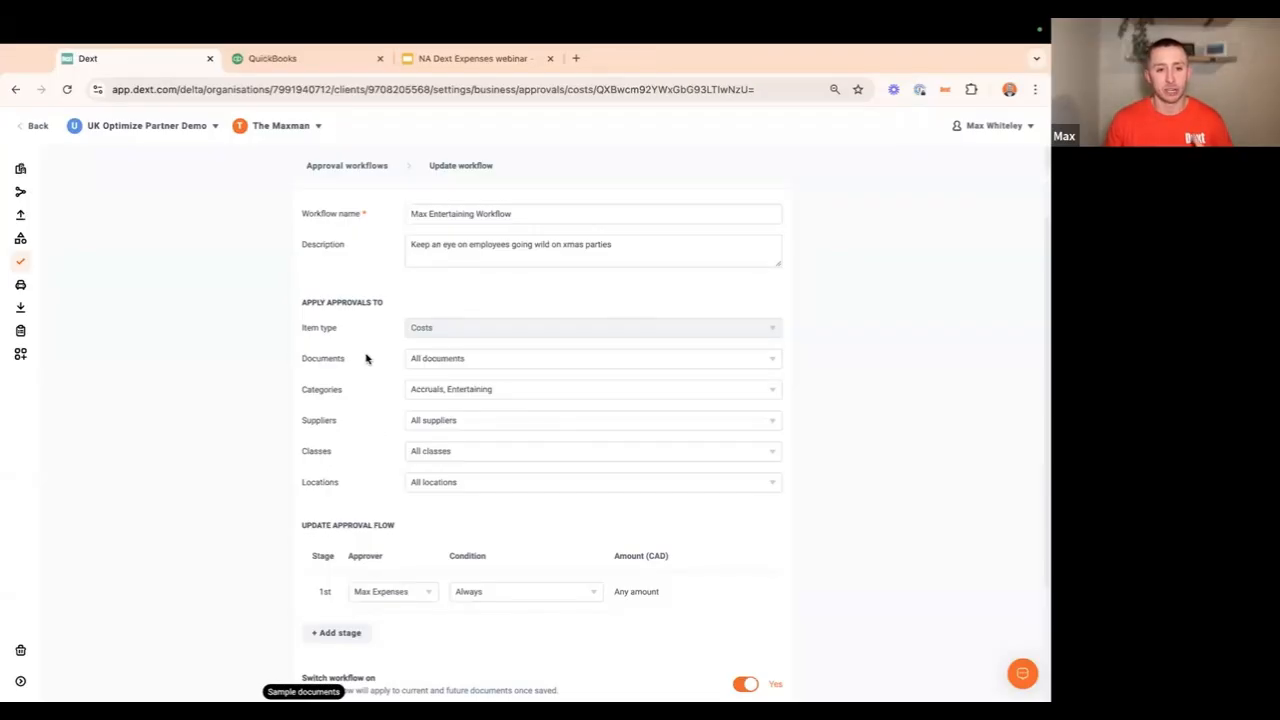
left_click(442, 362)
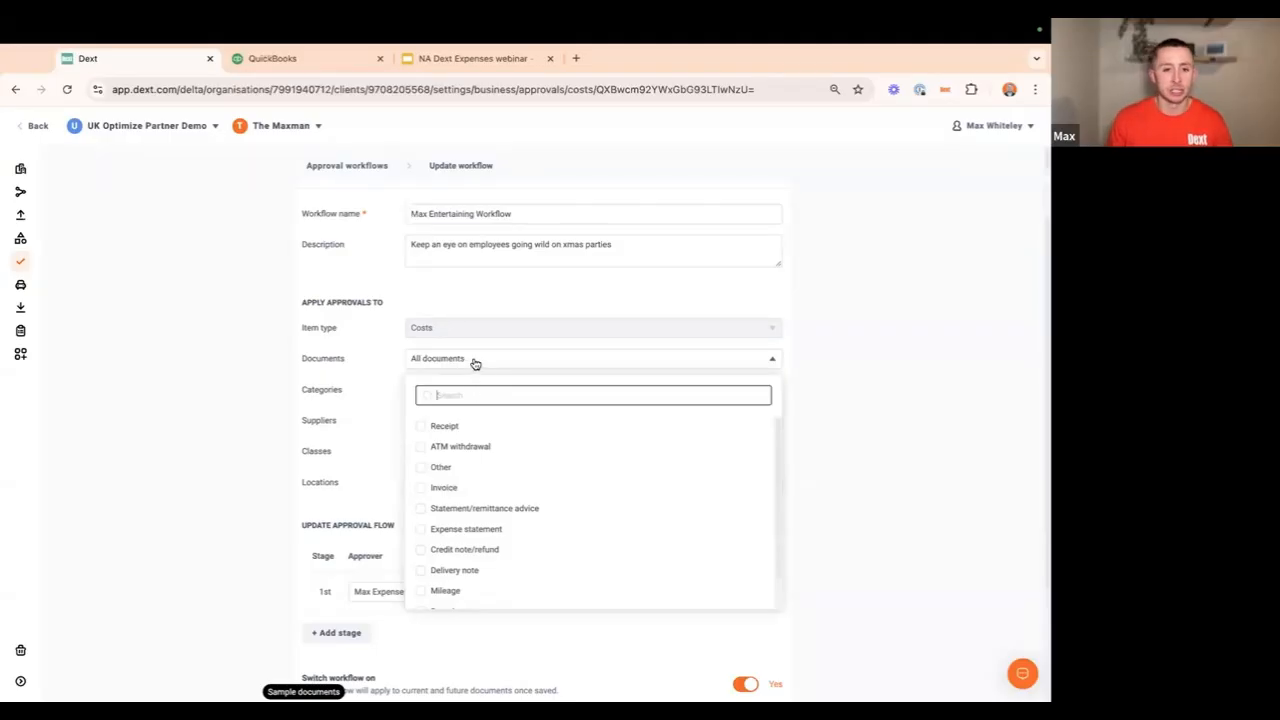
left_click(474, 363)
left_click(461, 394)
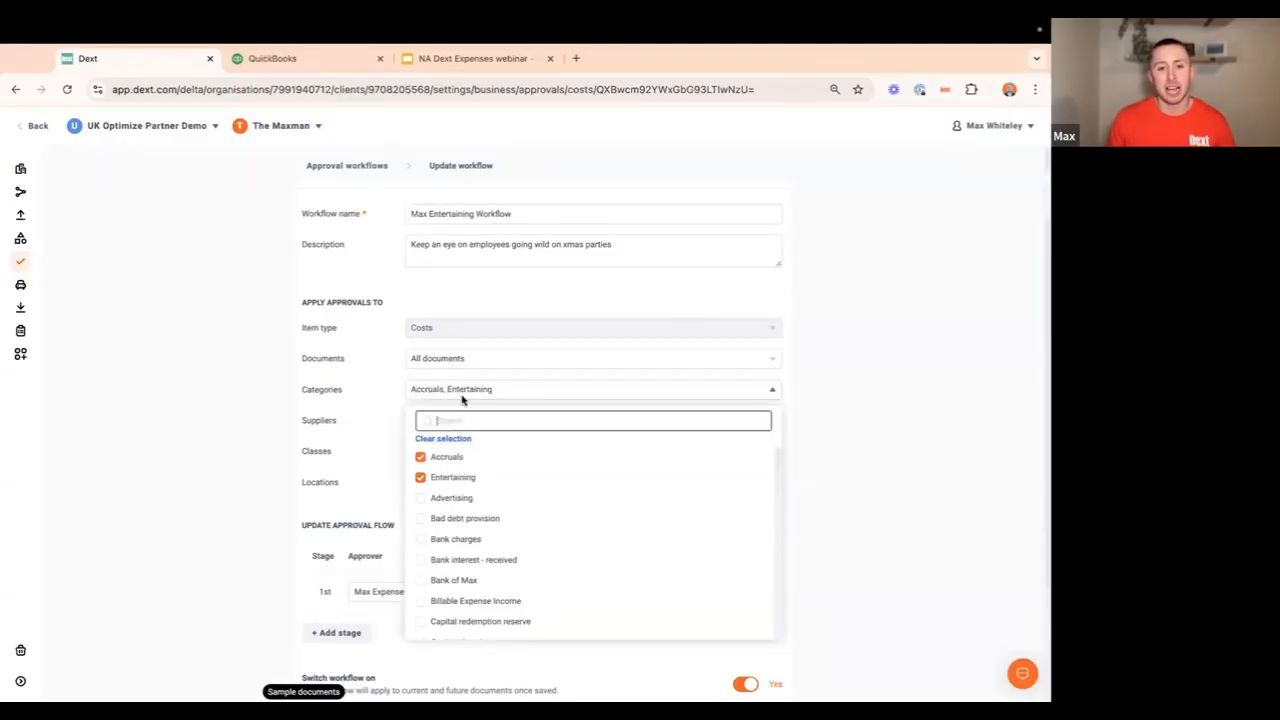
left_click(479, 463)
left_click(380, 438)
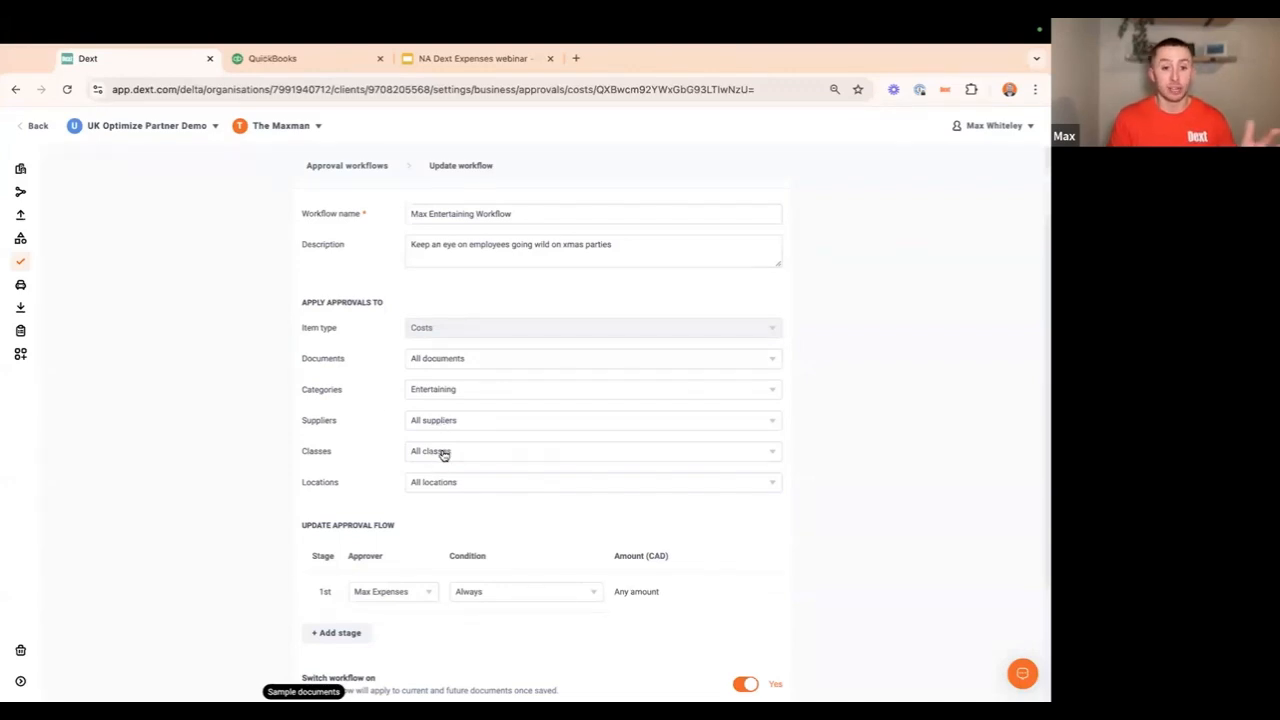
- Replace the first-stage approver with the sixth listed user in the approval flow
scroll(460, 487, "down", 1)
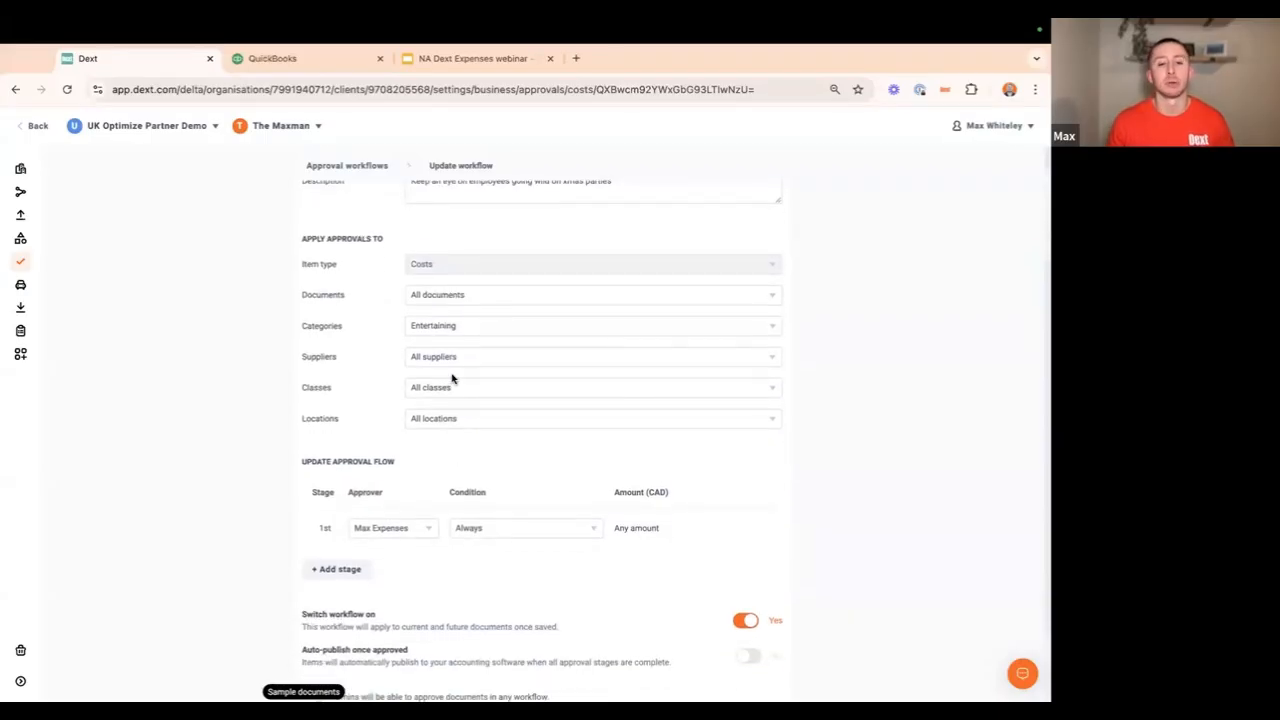
scroll(457, 390, "up", 2)
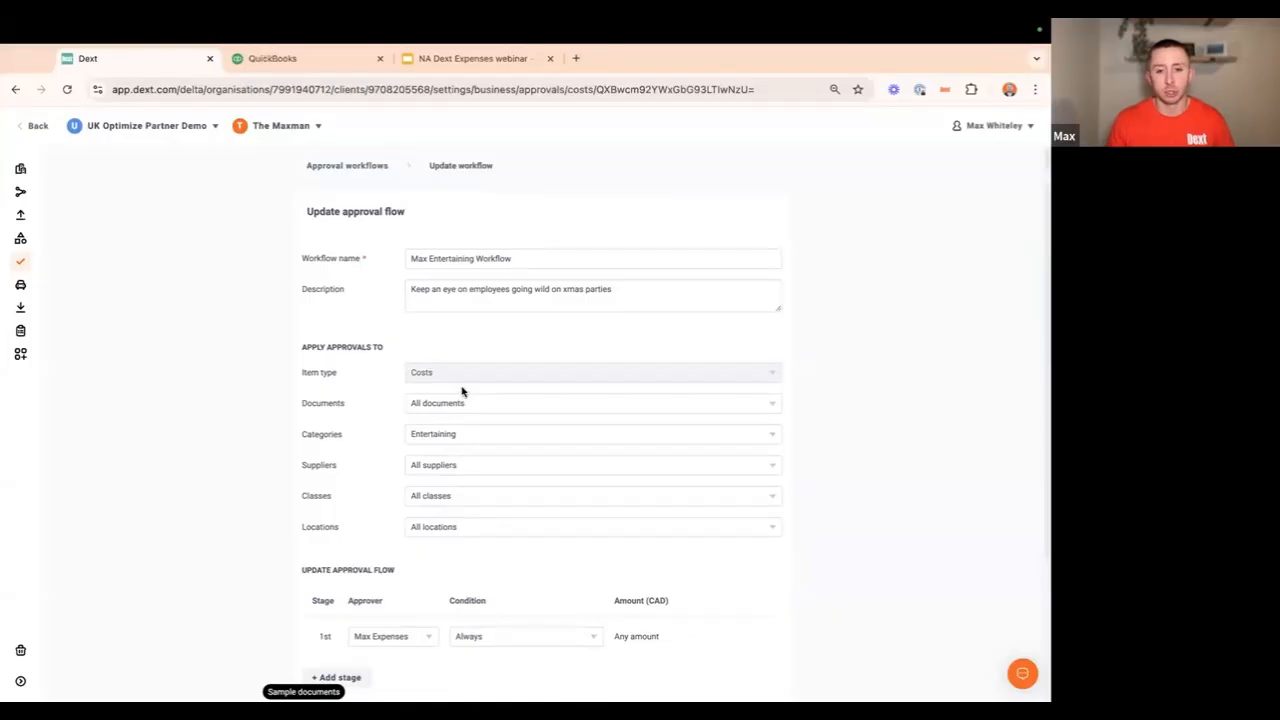
scroll(462, 391, "down", 2)
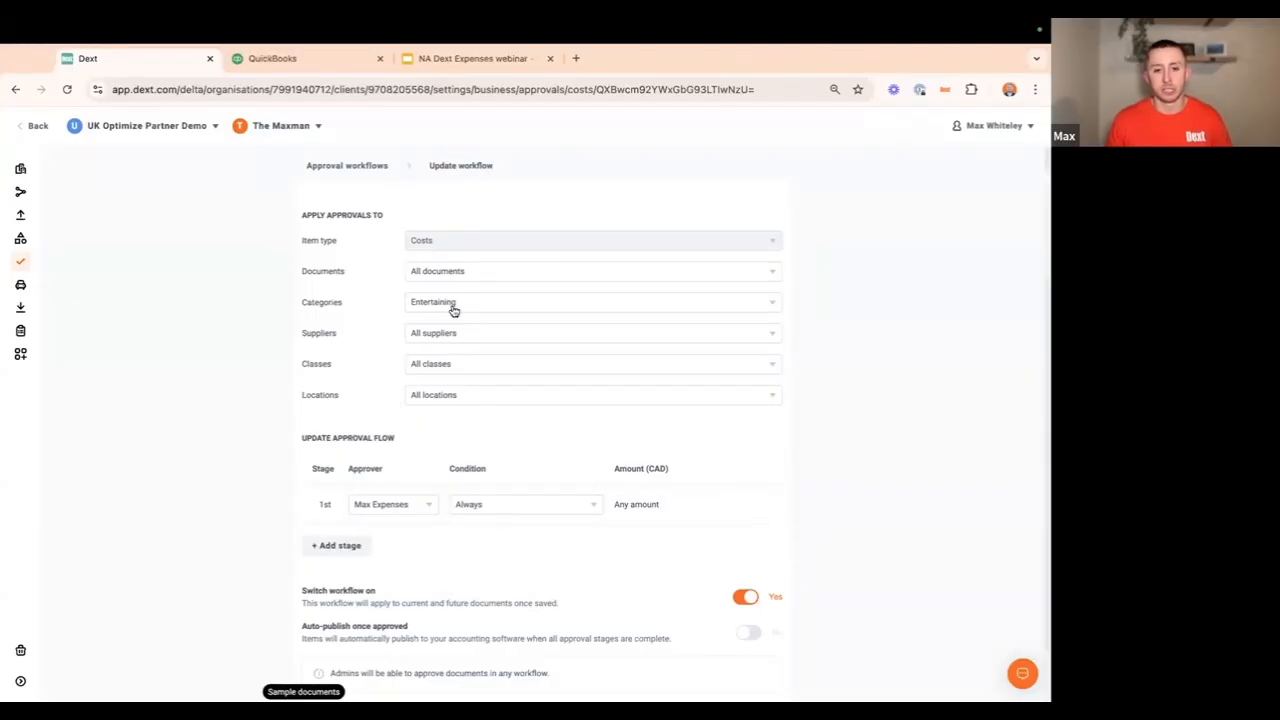
left_click(424, 509)
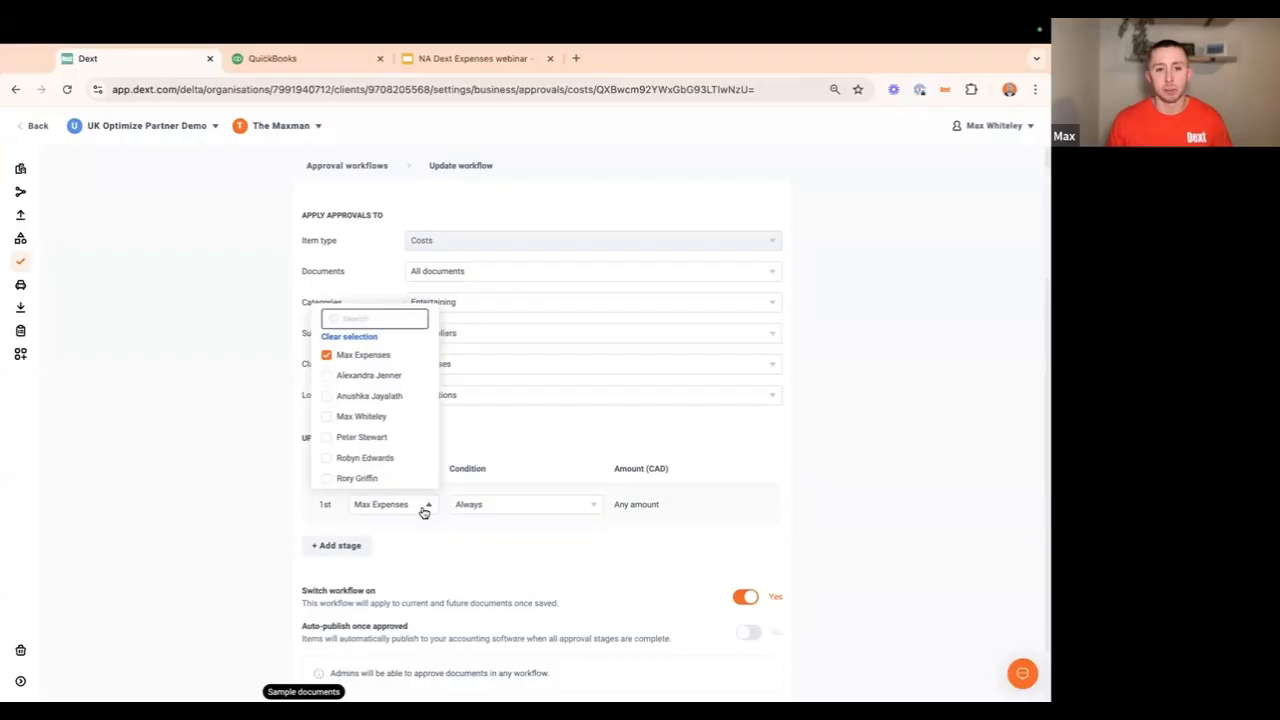
left_click(327, 355)
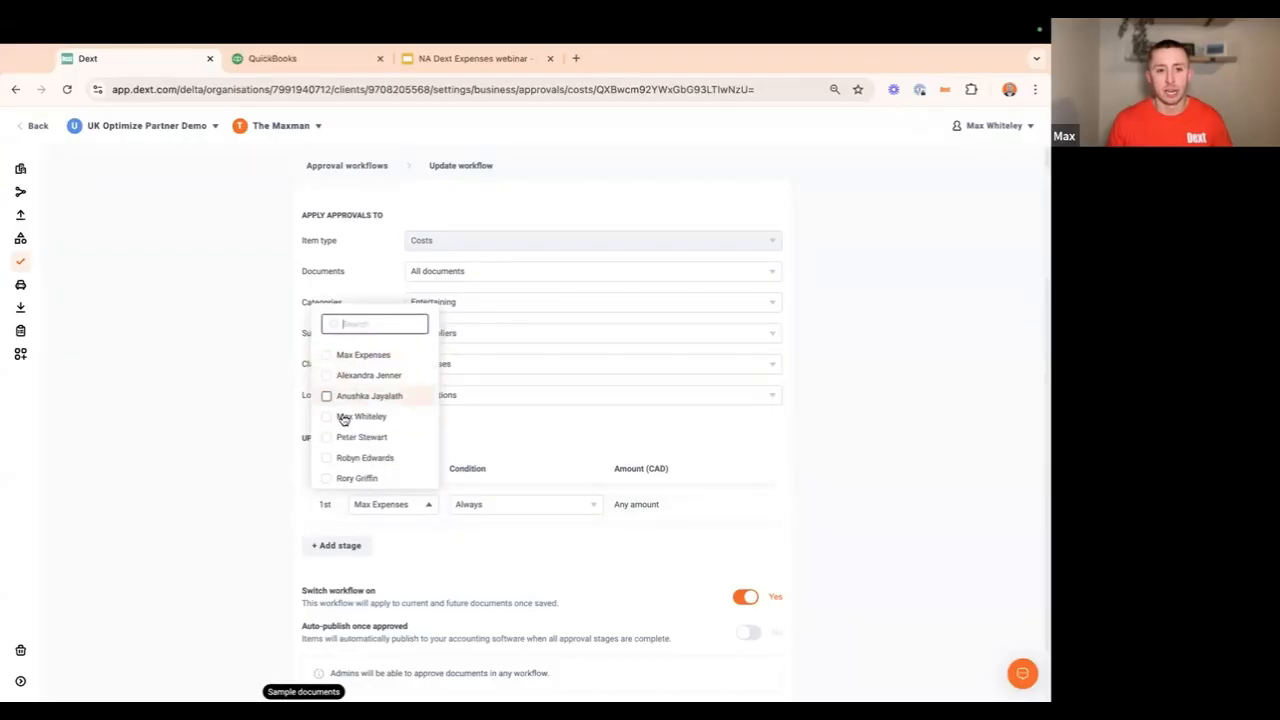
left_click(326, 457)
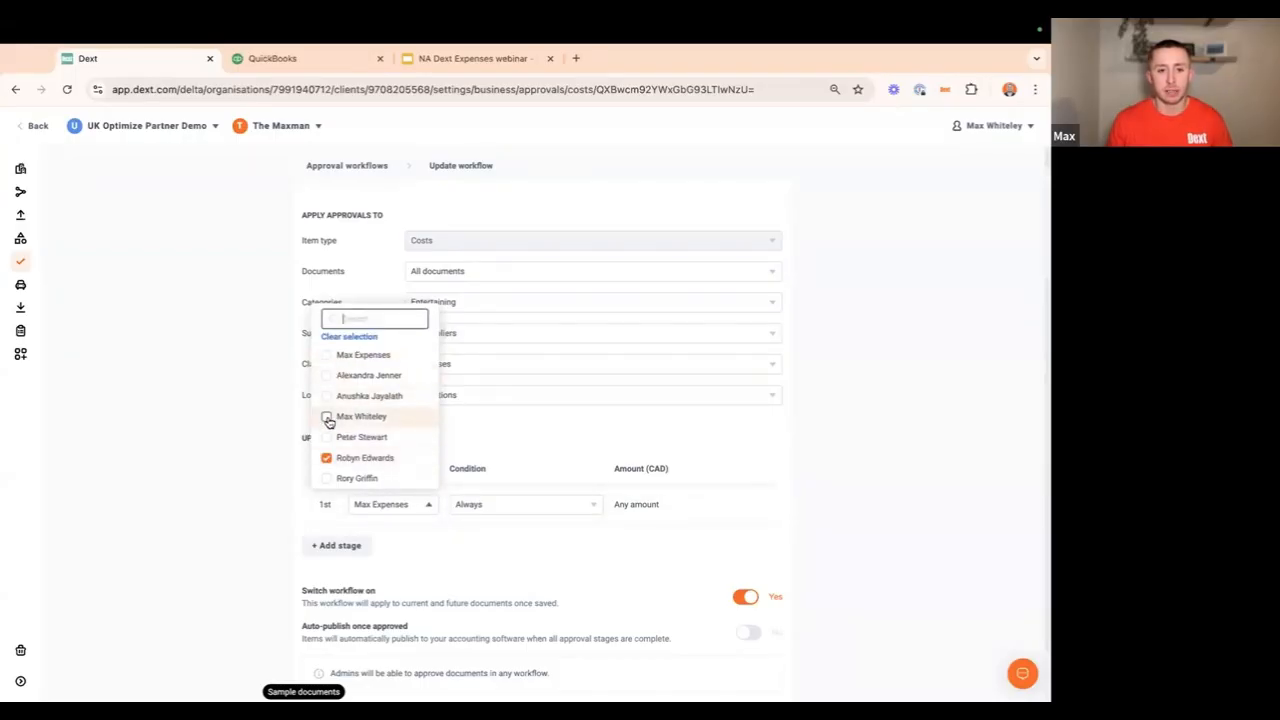
left_click(249, 457)
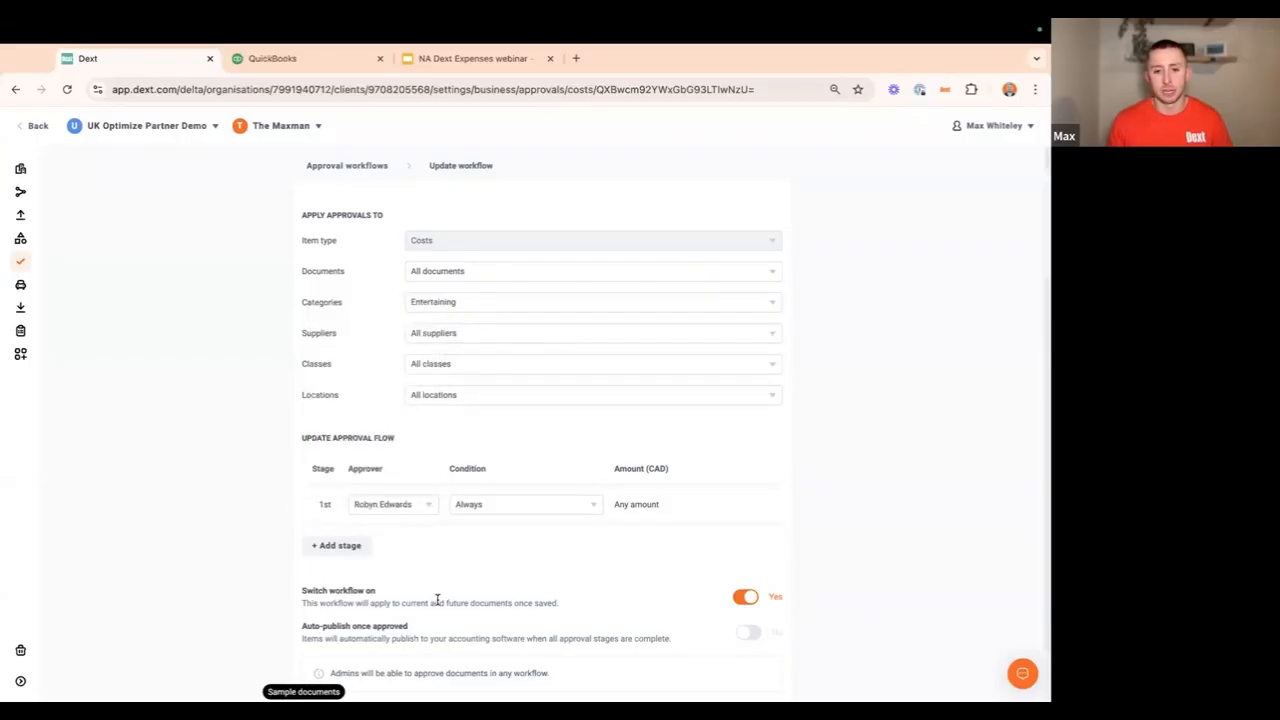
- Add a second stage with the last listed user as approver when the amount is equal or greater than 1000 CAD, and leave without saving
left_click(355, 548)
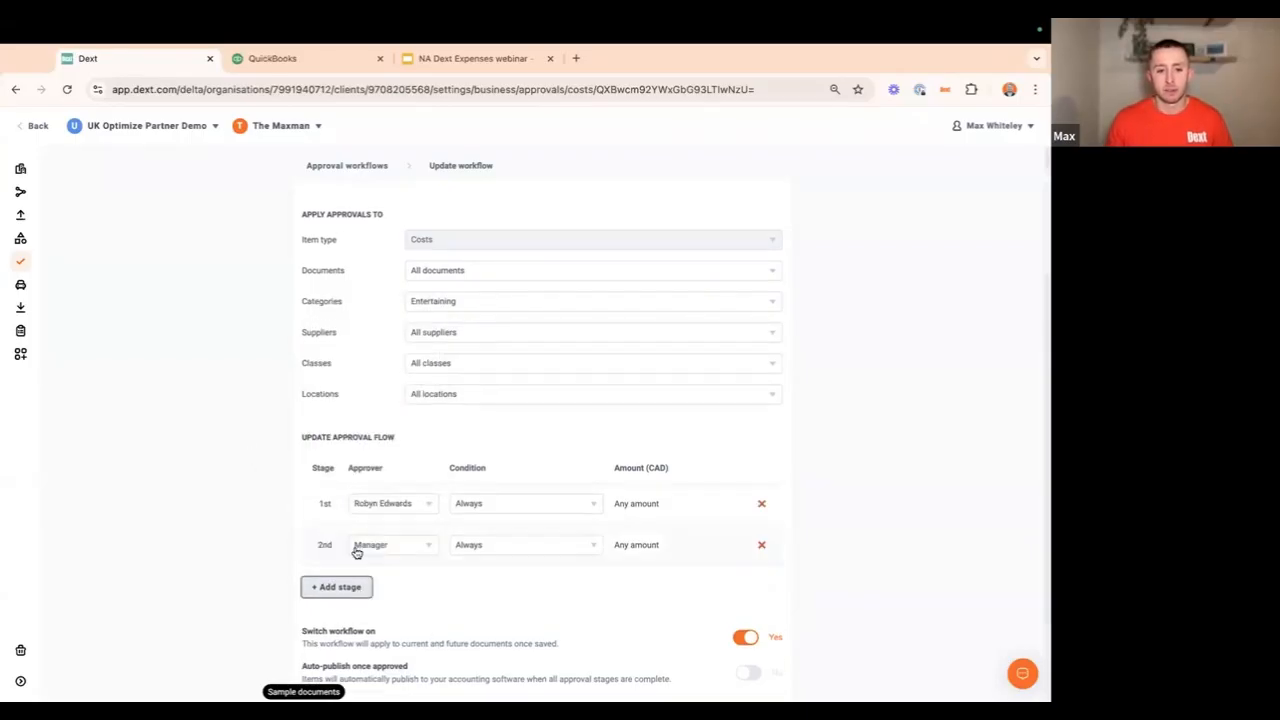
left_click(390, 547)
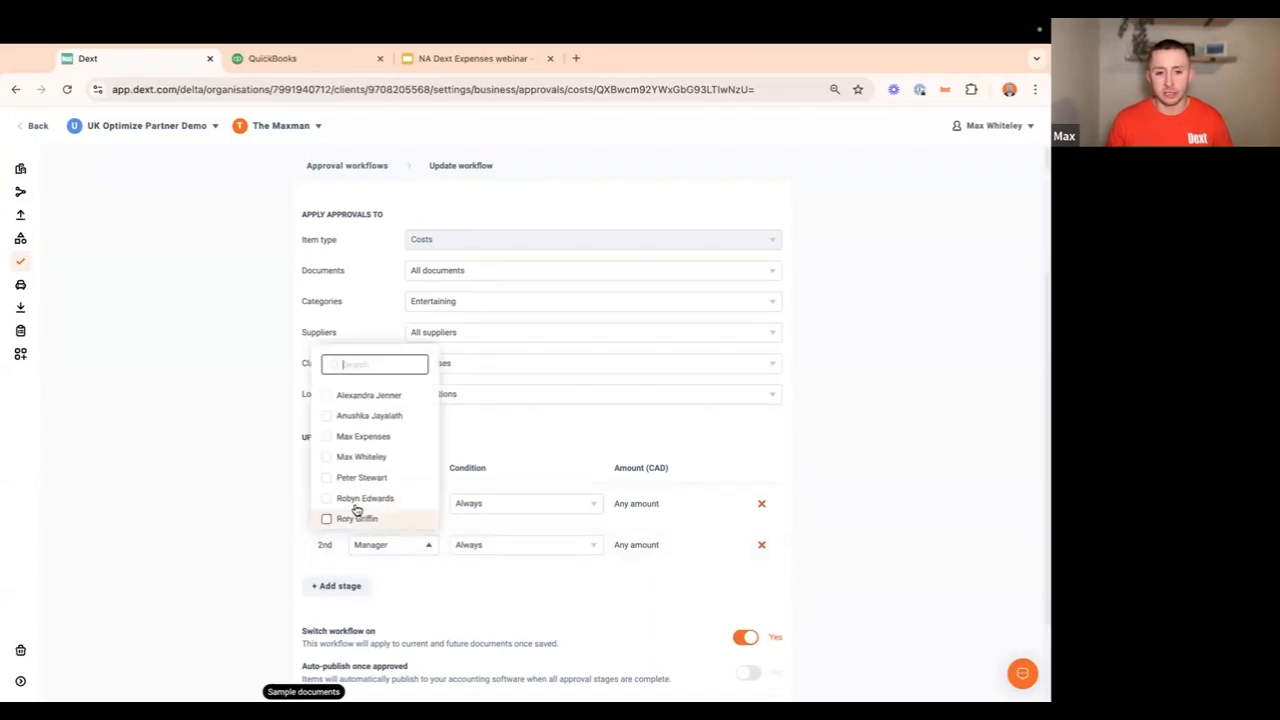
left_click(350, 522)
left_click(484, 549)
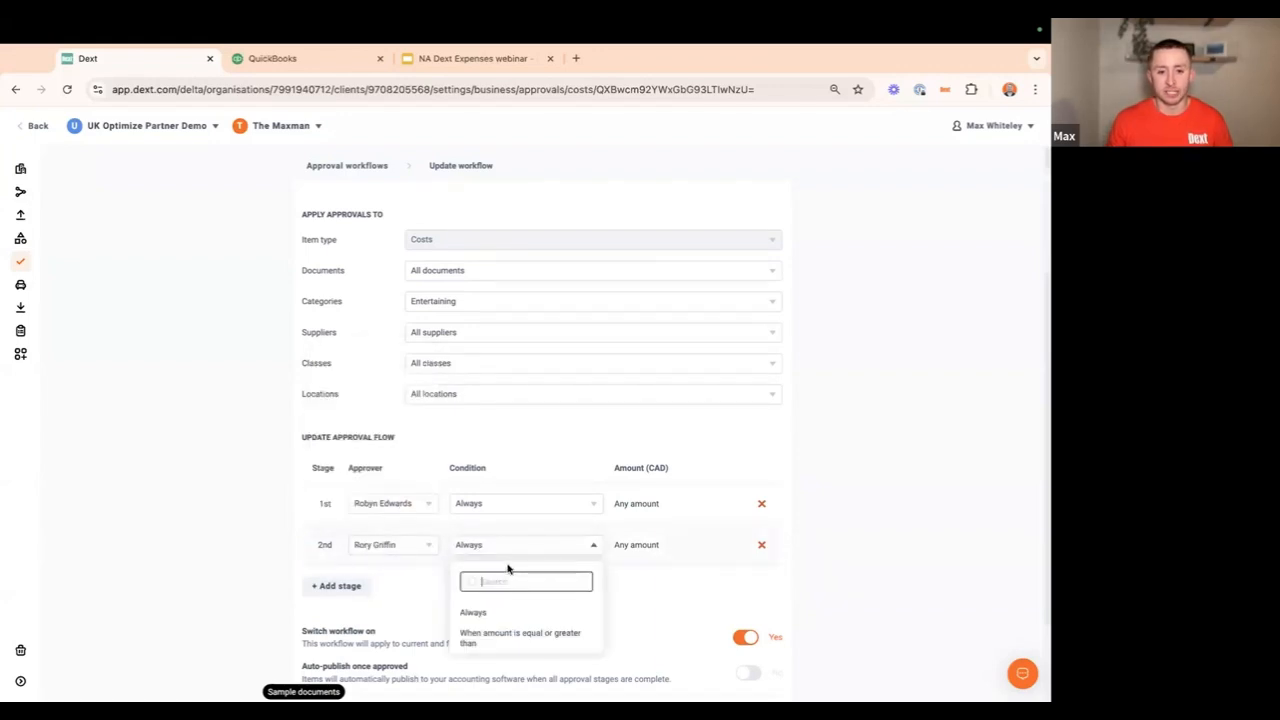
scroll(717, 520, "down", 1)
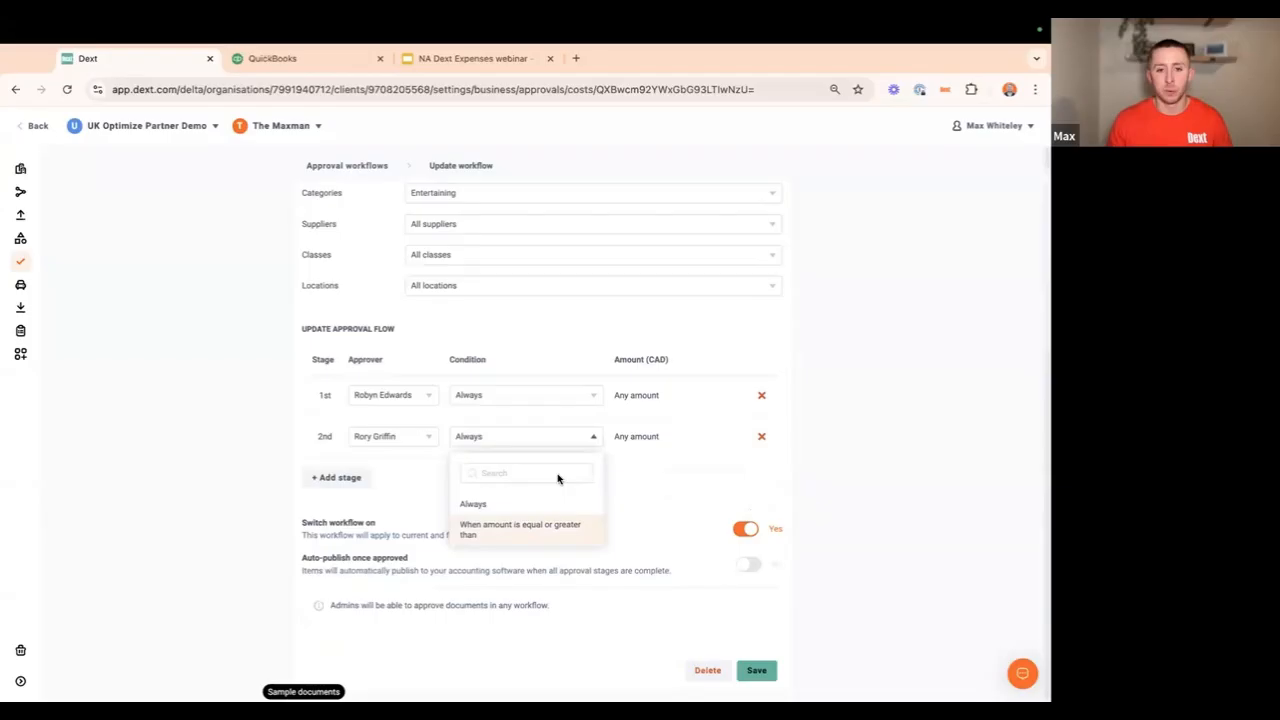
left_click(520, 529)
type("1000")
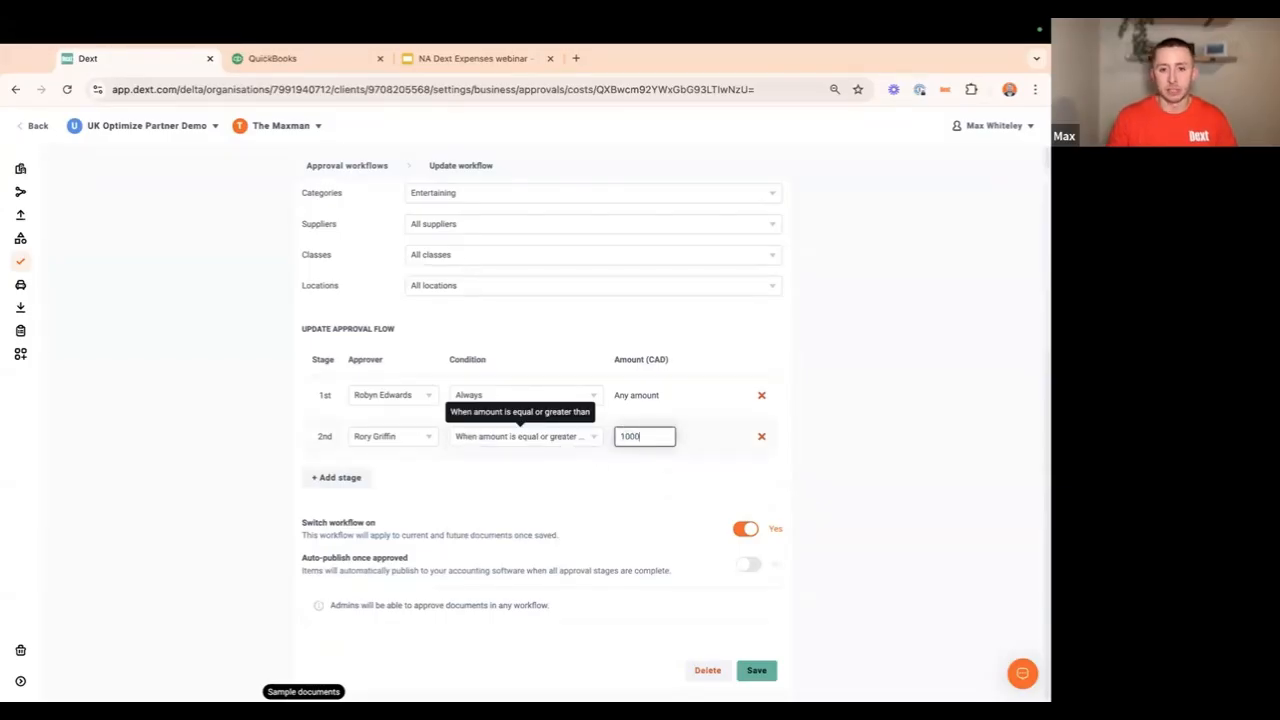
left_click(844, 436)
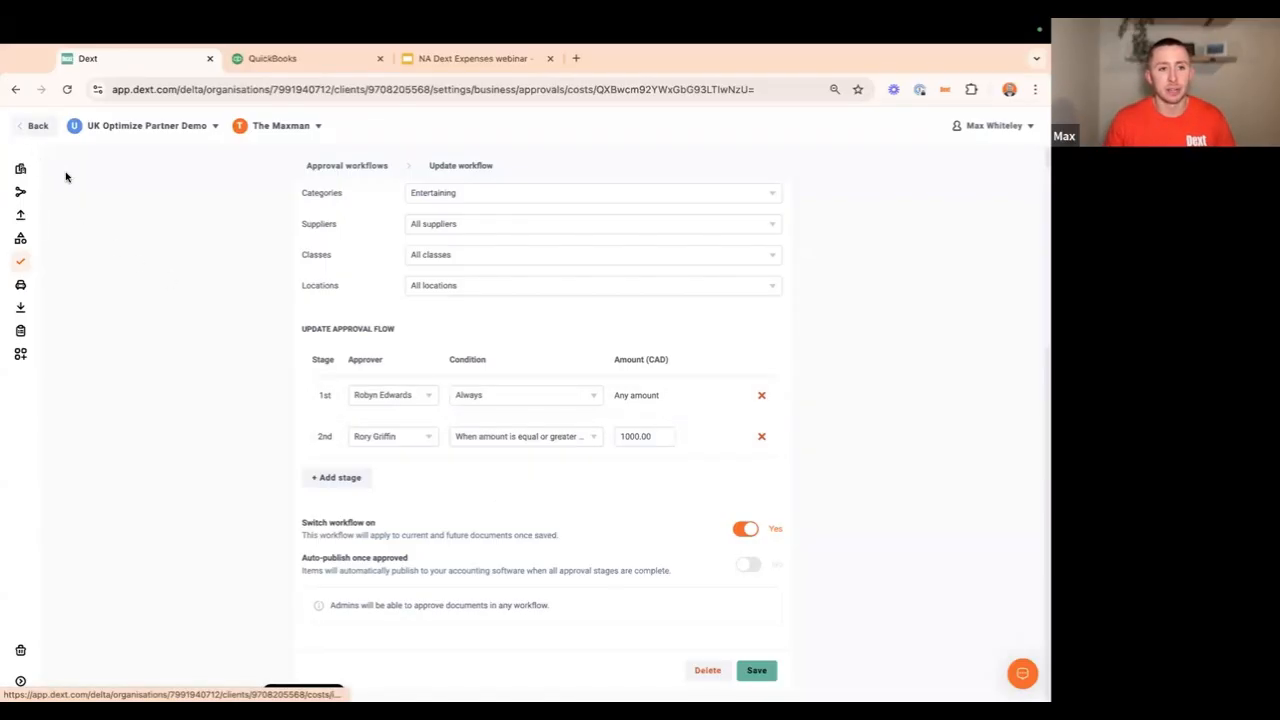
left_click(41, 136)
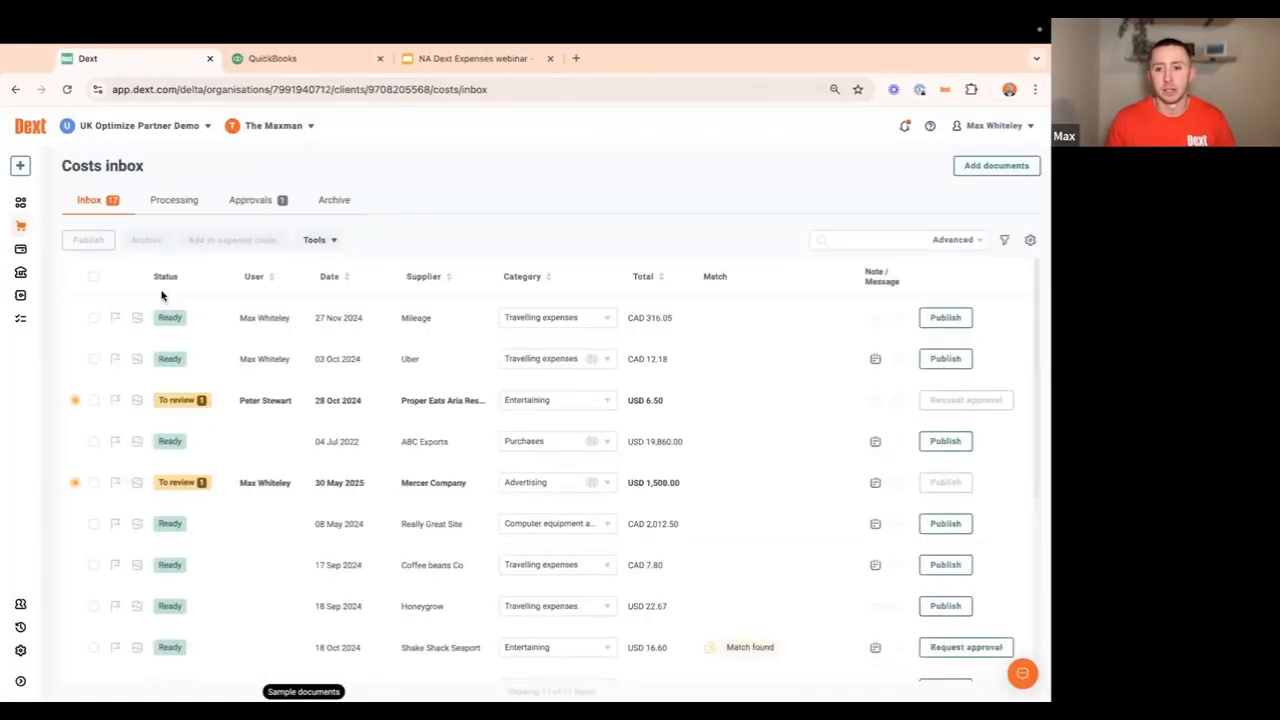
- Examine the approval request option on the Shake Shack Seaport receipt in the costs inbox, and view the costs awaiting approval
scroll(720, 360, "down", 2)
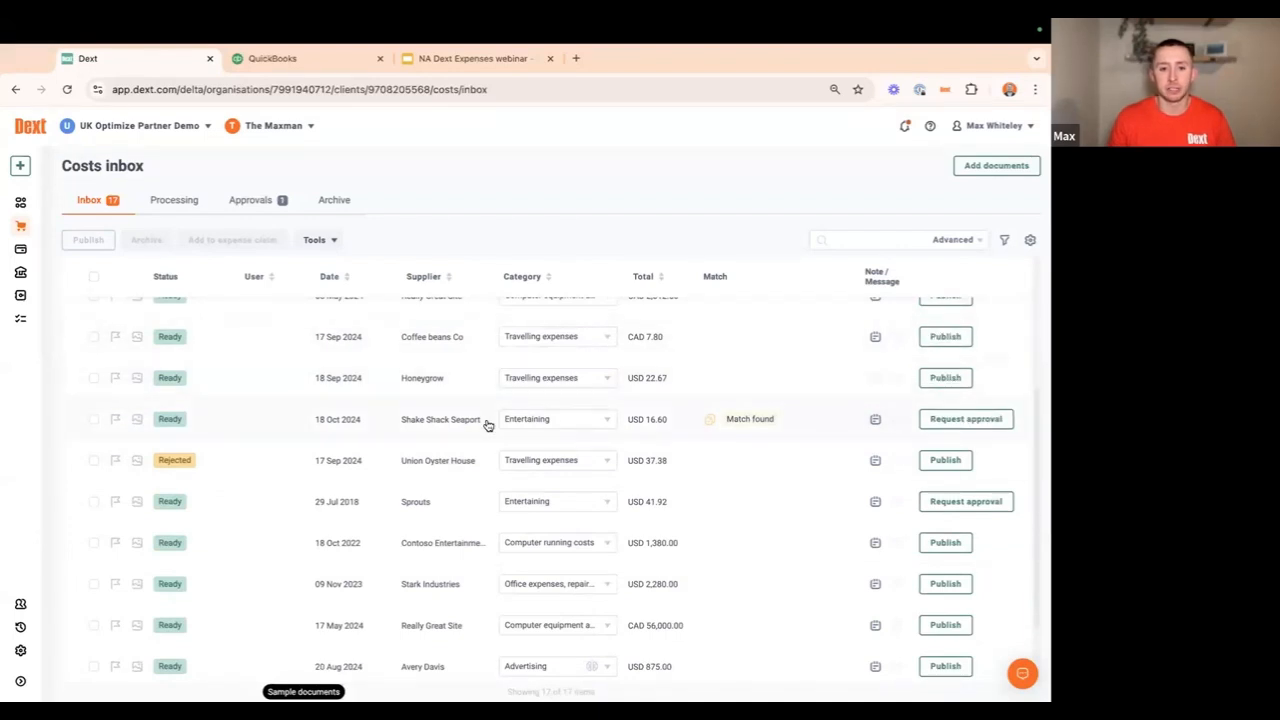
left_click(447, 420)
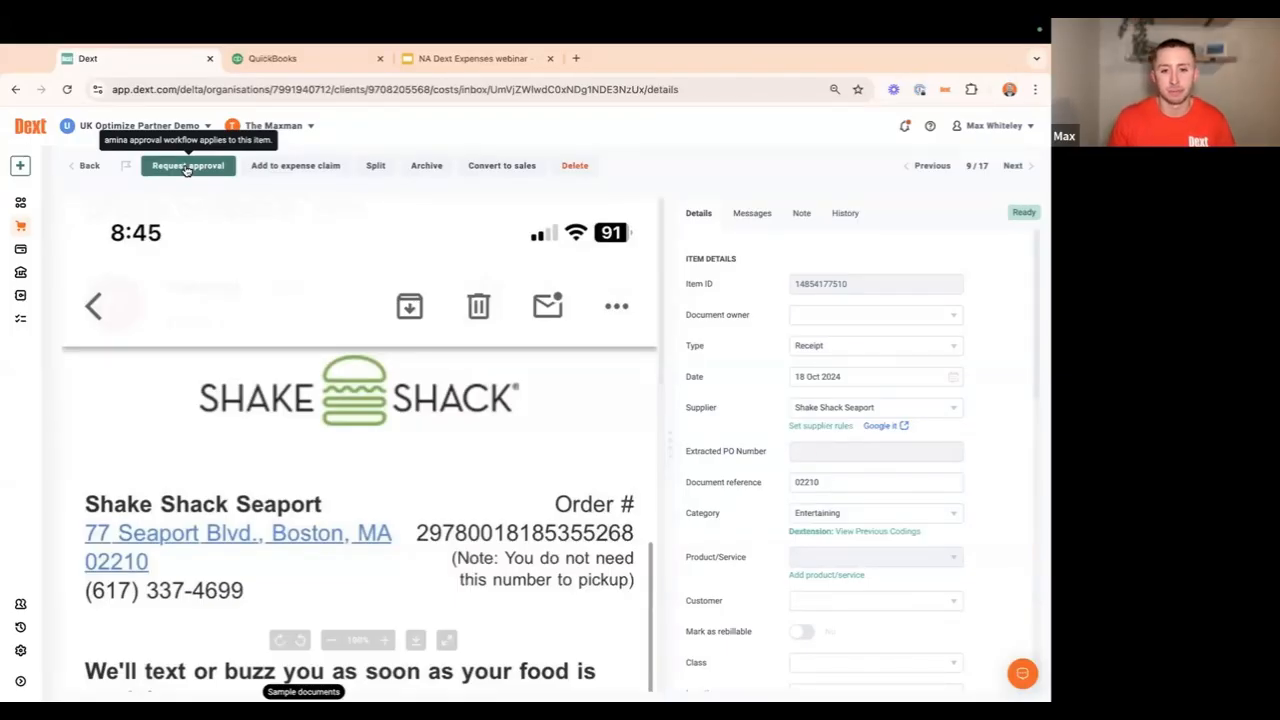
left_click(89, 167)
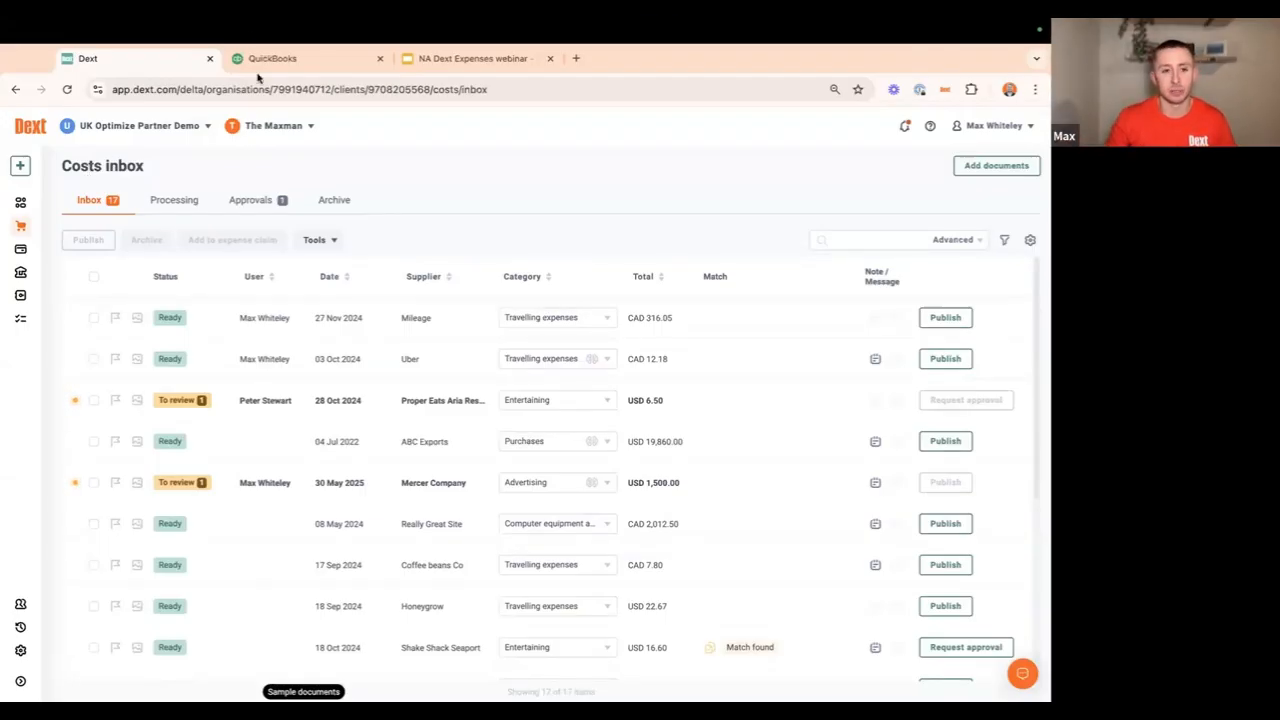
left_click(250, 209)
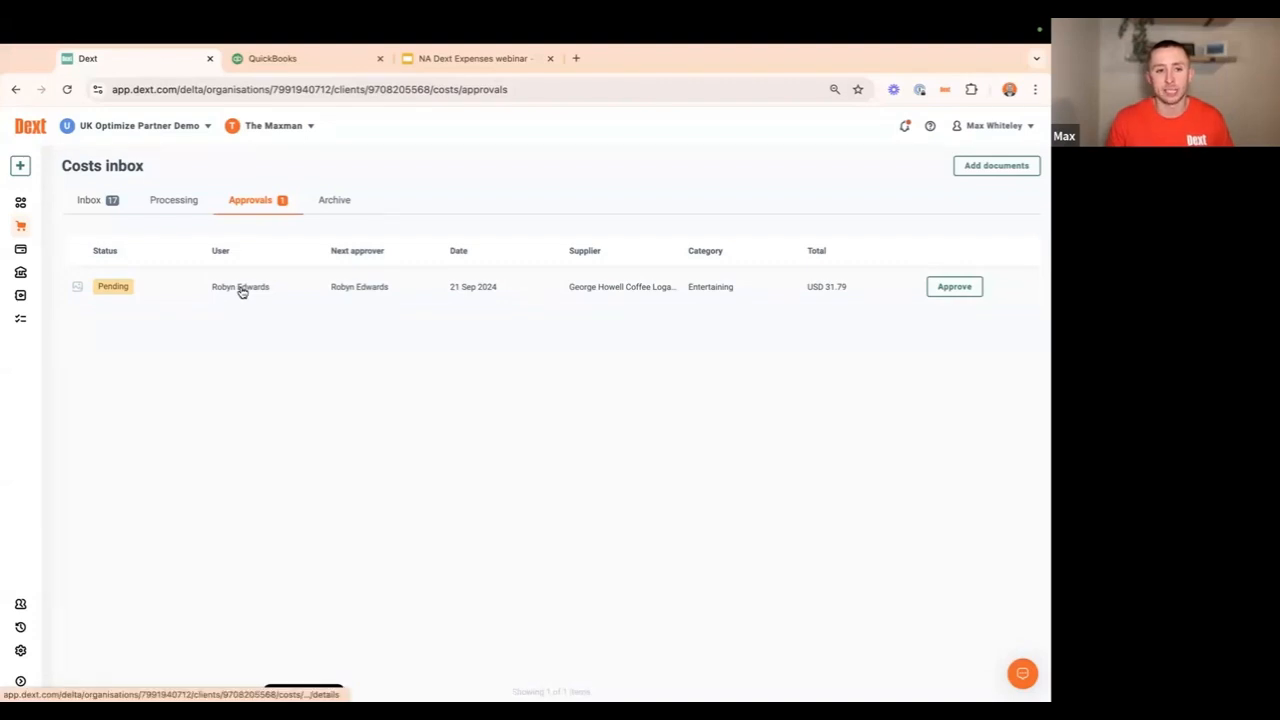
- Reject the pending George Howell Coffee receipt with the reason "no to iced lattes!!!!!"
left_click(242, 290)
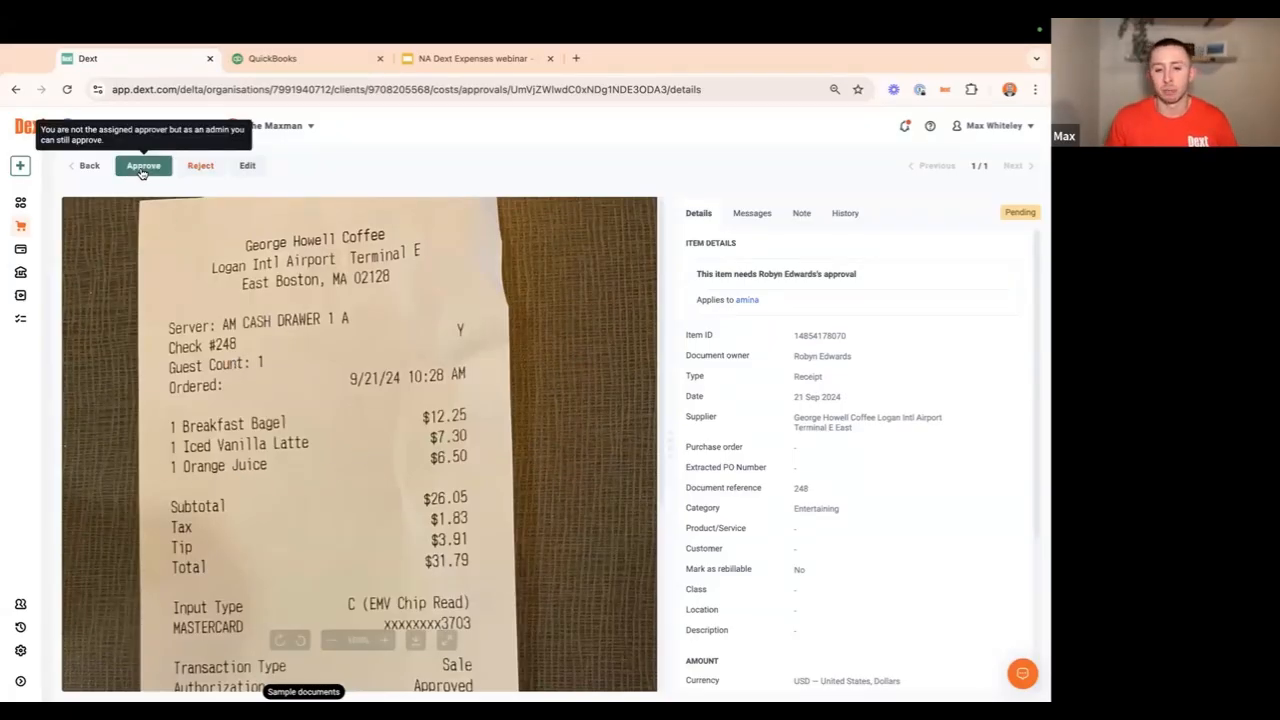
left_click(201, 167)
left_click(430, 422)
type("no to iced lattes")
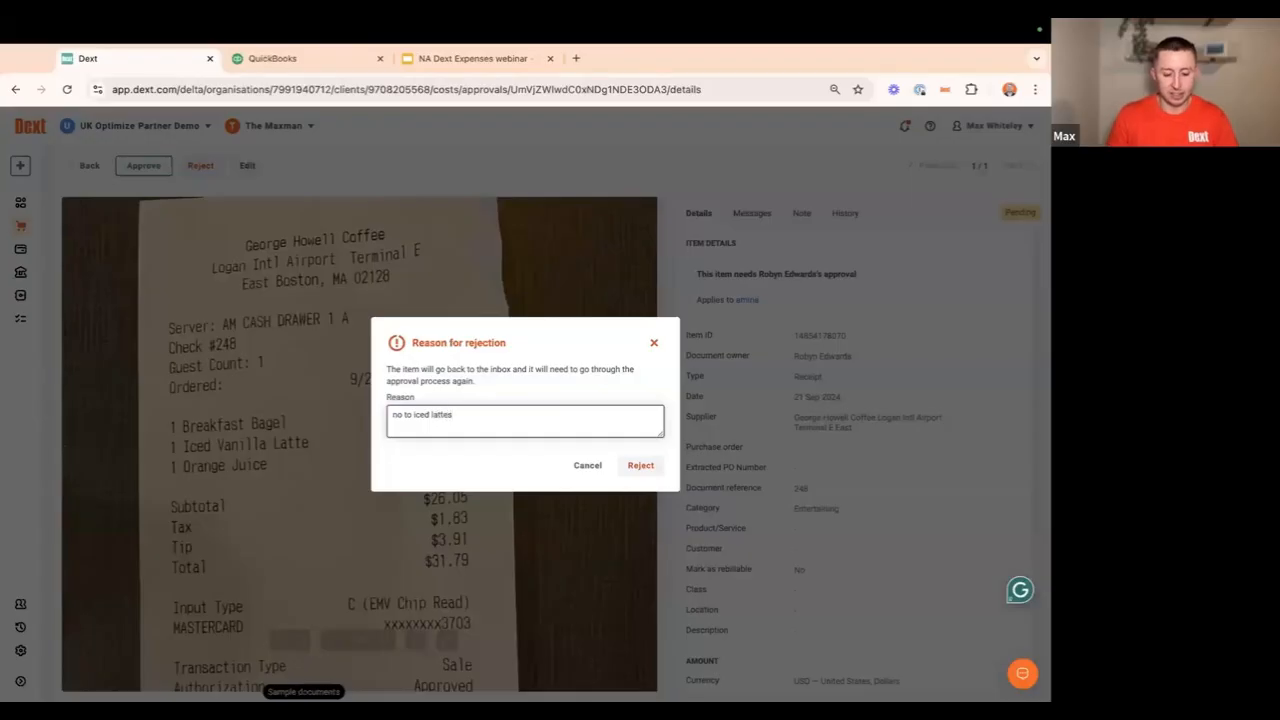
type("!!!!")
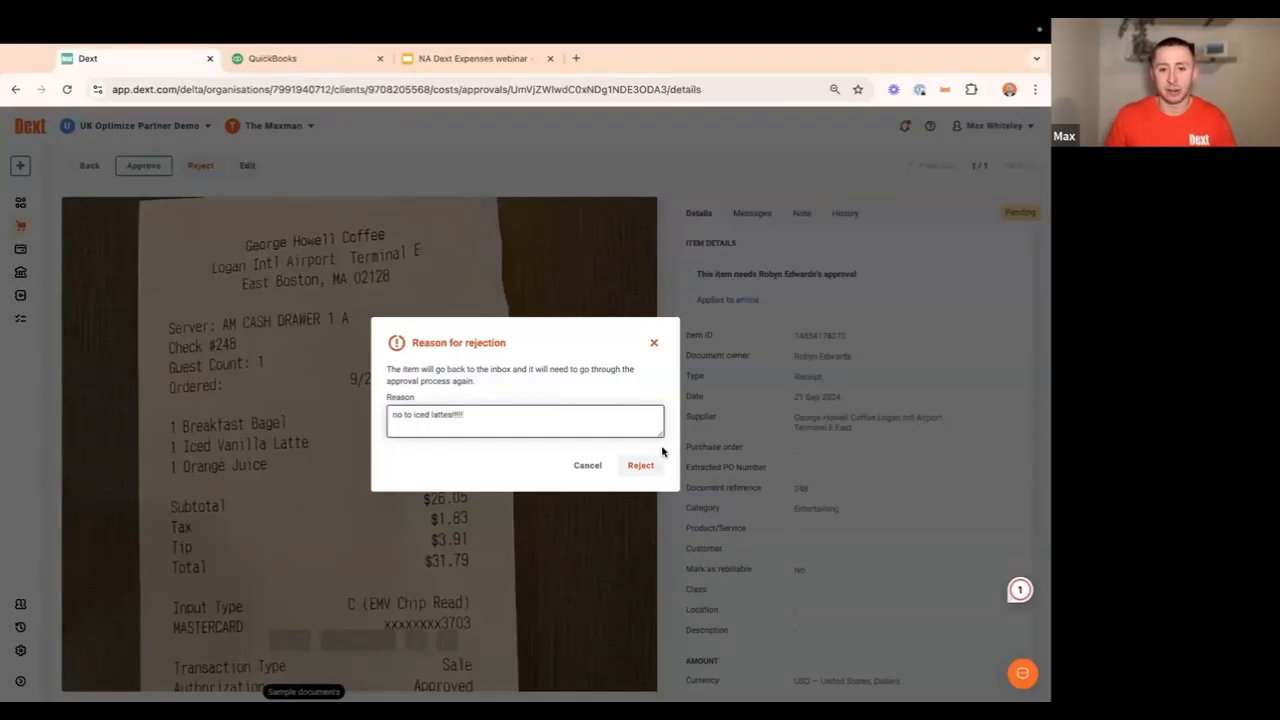
left_click(656, 469)
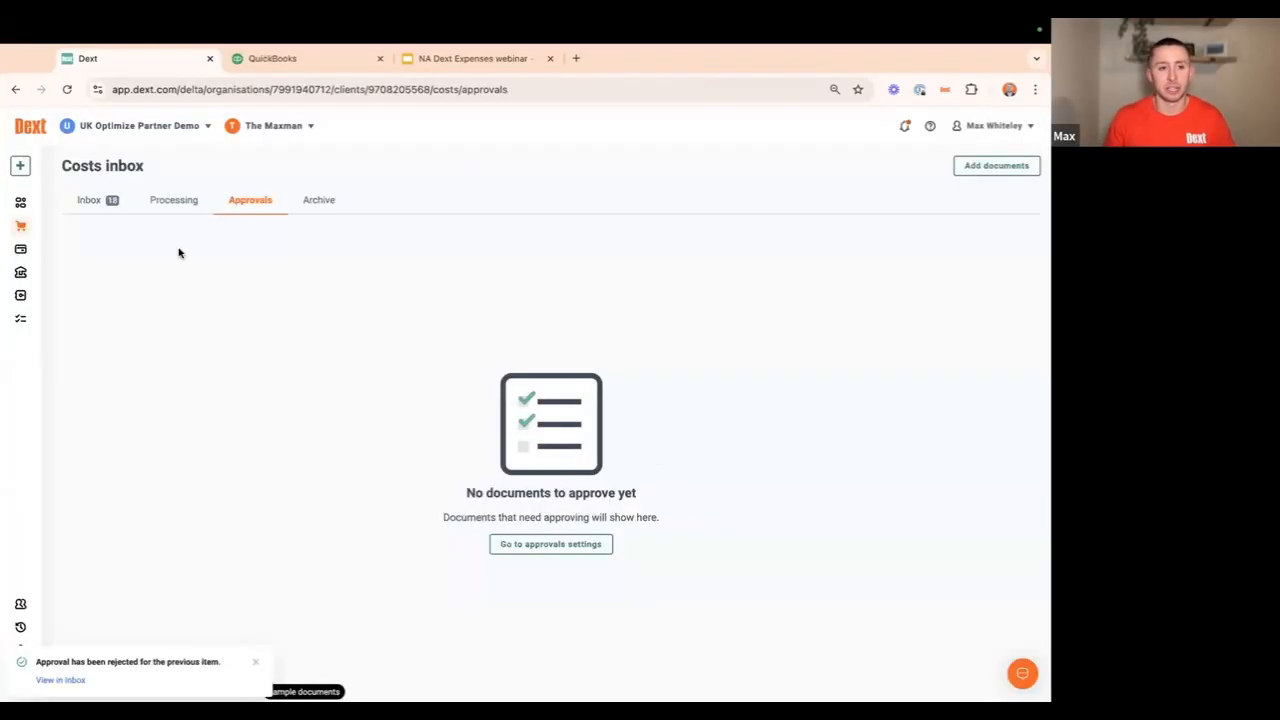
- Open the rejected George Howell Coffee receipt from the costs inbox and review its rejection reason and item details
left_click(96, 202)
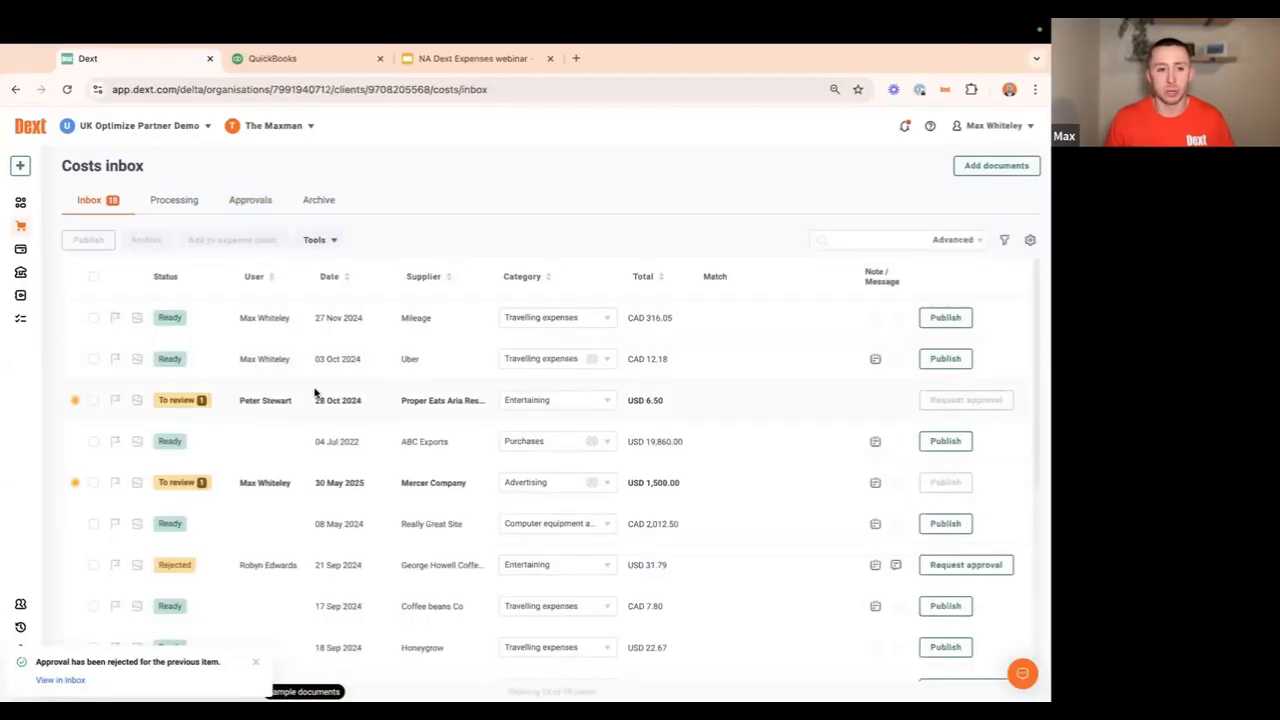
scroll(557, 391, "down", 2)
mouse_move(187, 411)
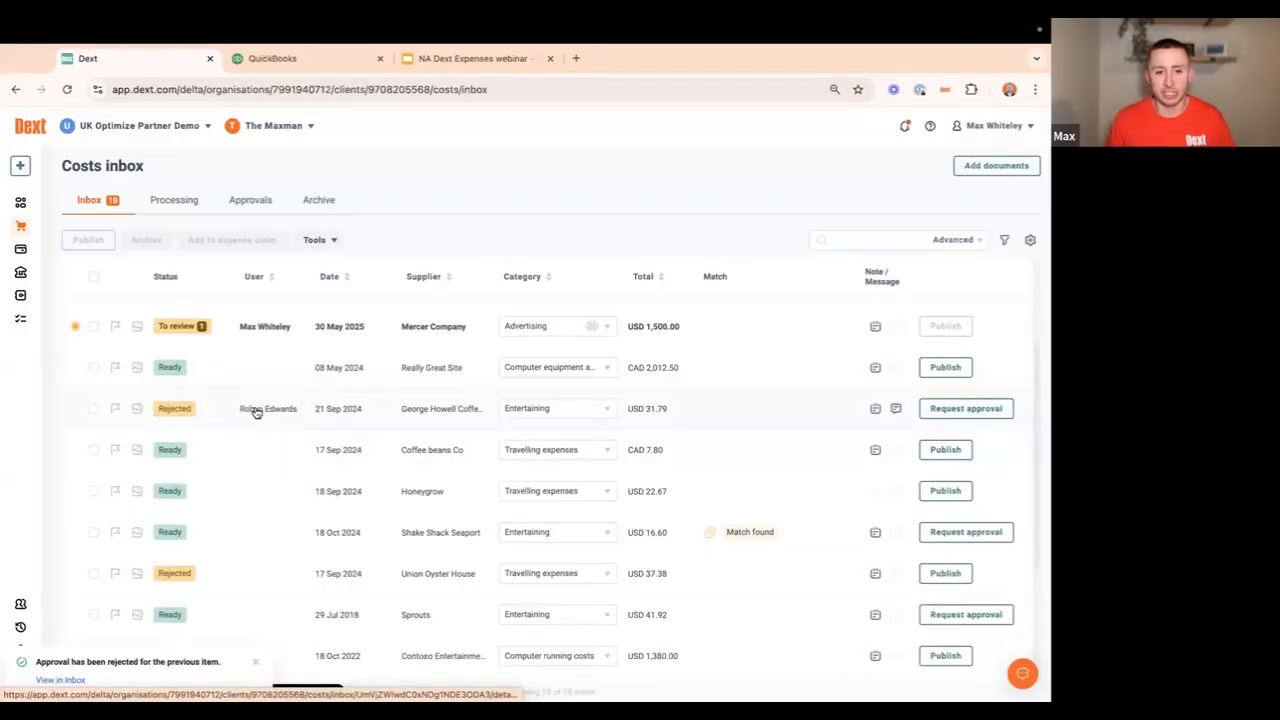
left_click(257, 409)
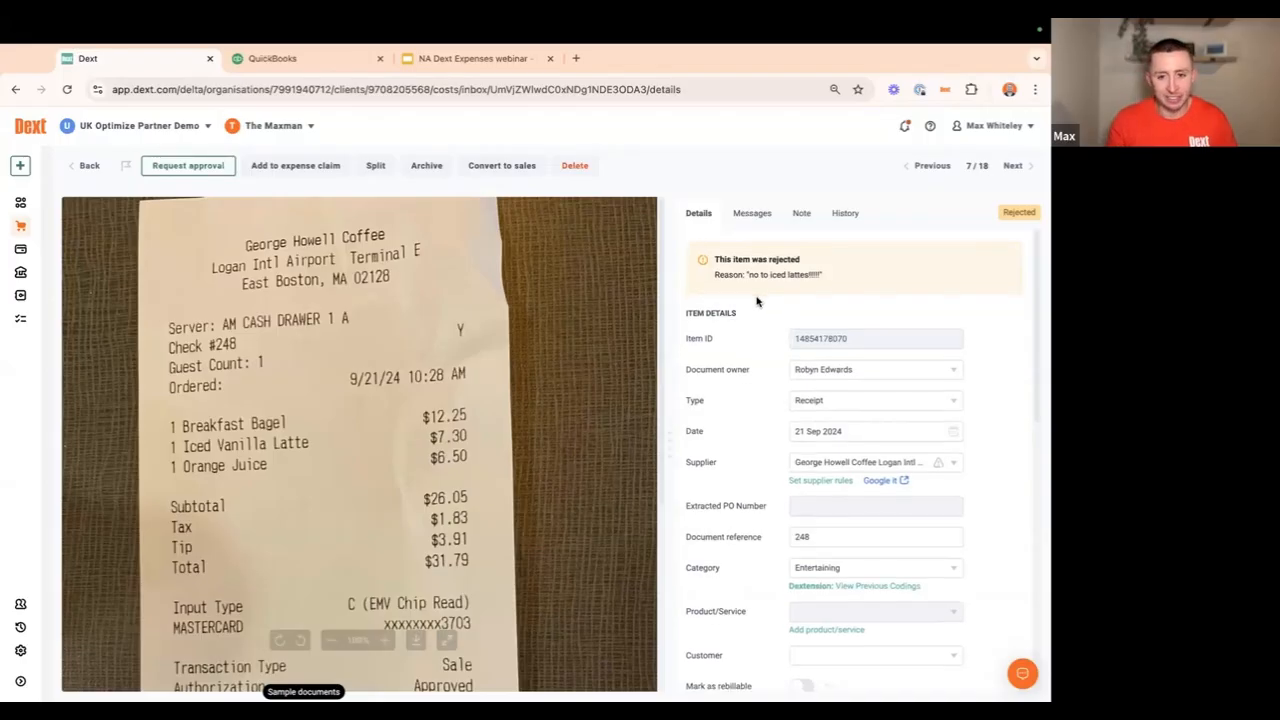
scroll(756, 305, "down", 1)
scroll(756, 307, "down", 2)
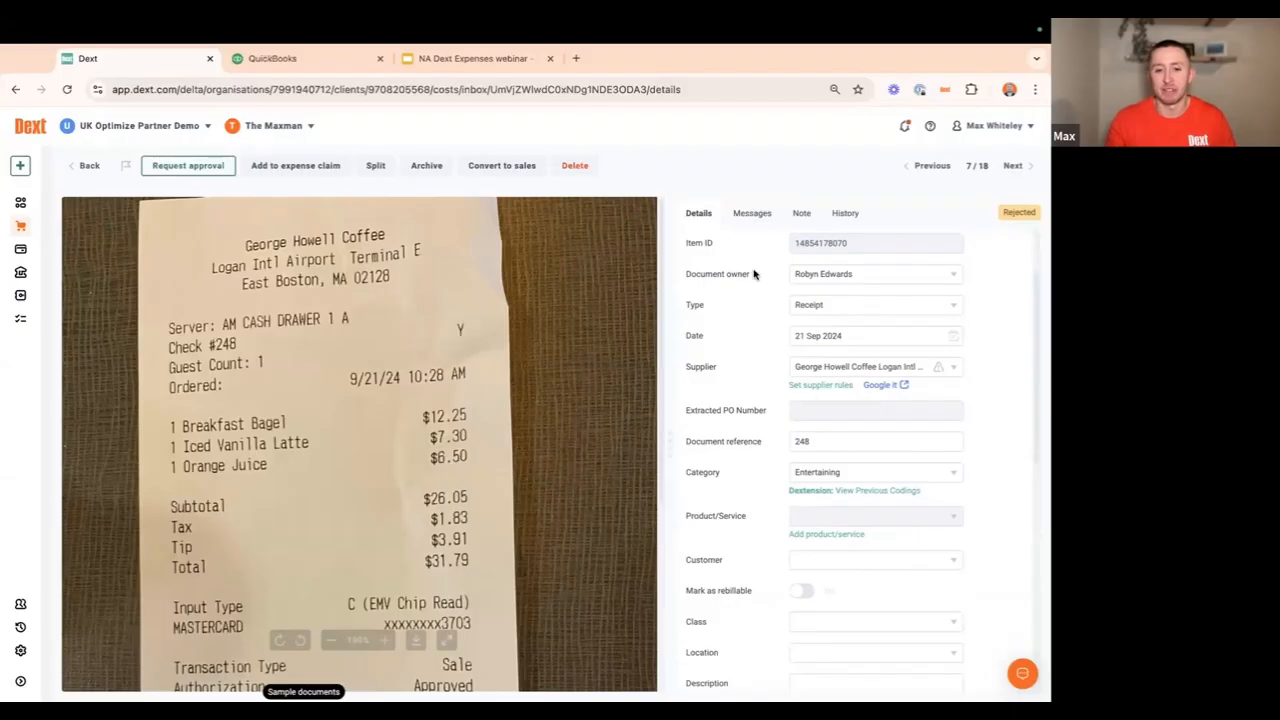
scroll(756, 272, "up", 3)
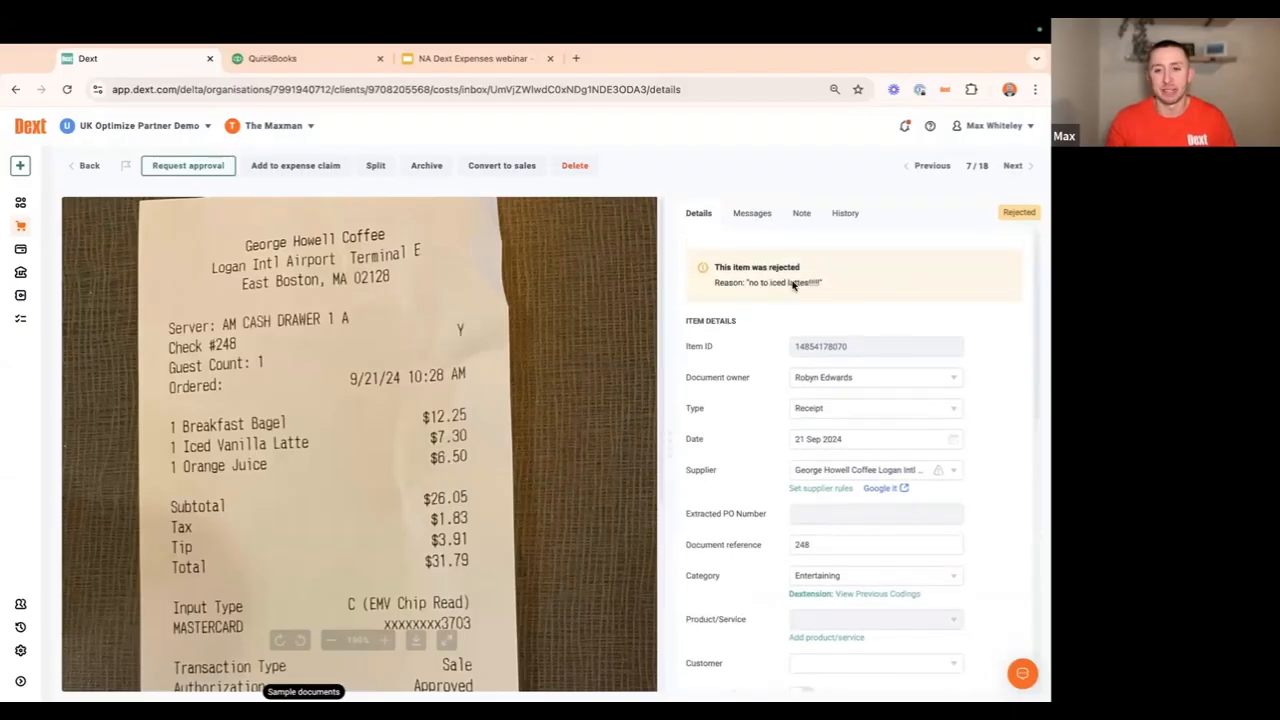
- Review the rejected receipt's activity history, return to the costs inbox, and check the rejection reason shown on its status
left_click(847, 215)
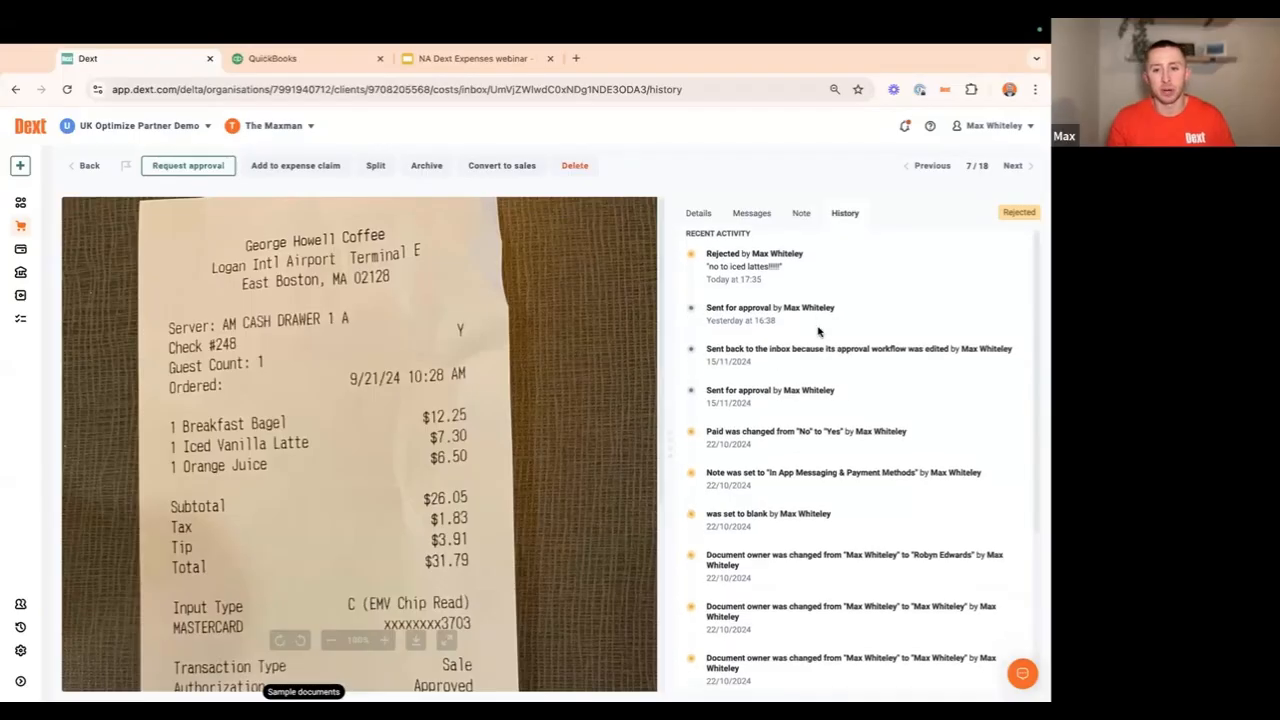
scroll(817, 330, "down", 4)
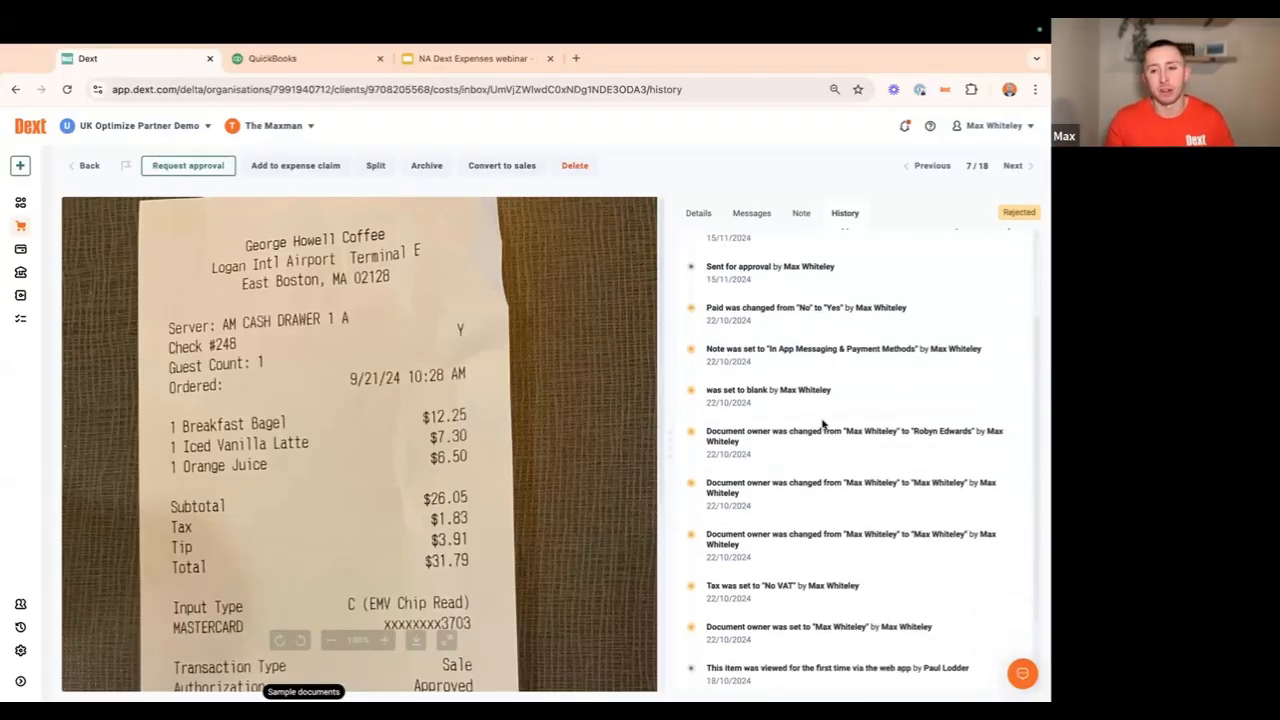
scroll(825, 420, "down", 3)
scroll(818, 410, "up", 6)
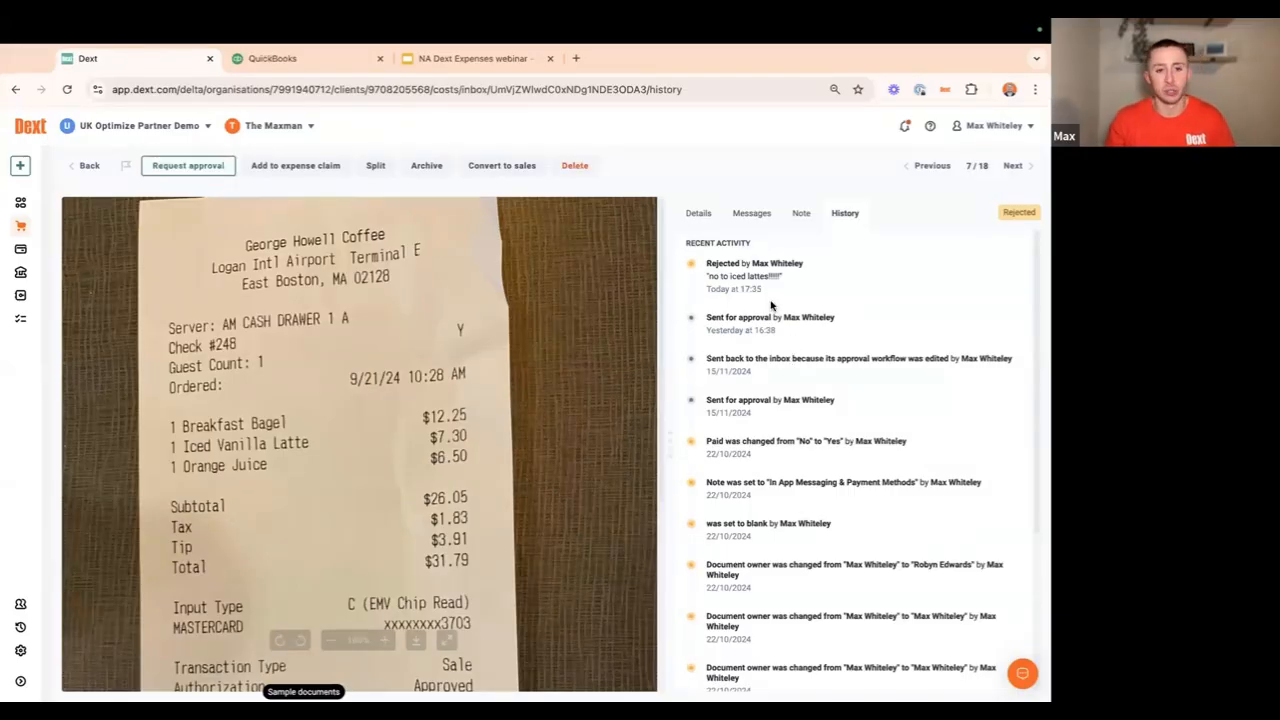
left_click(88, 168)
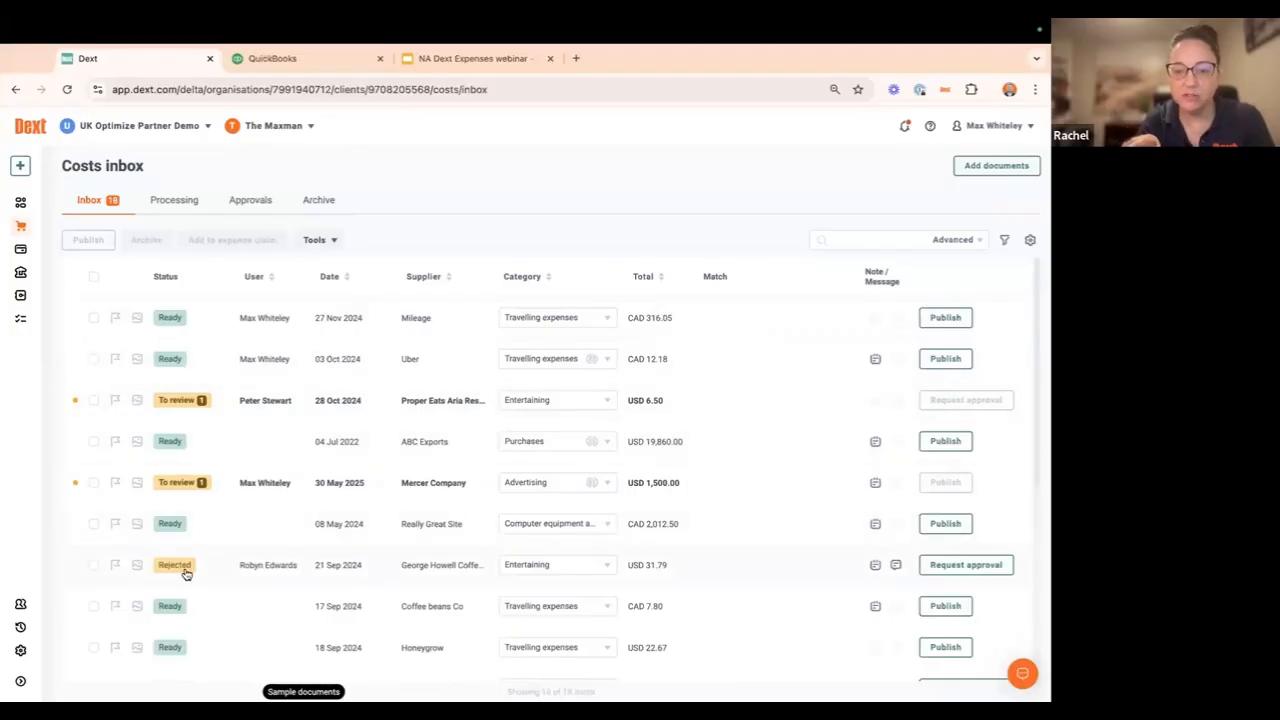
mouse_move(181, 570)
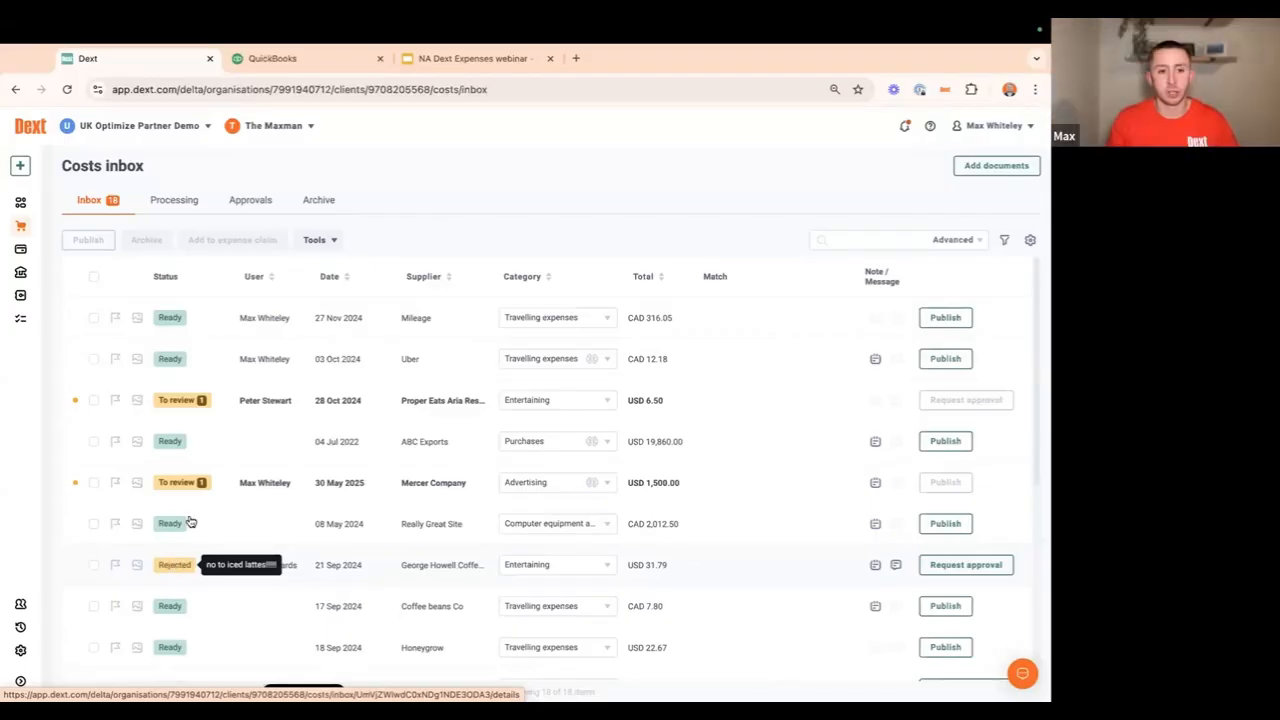
- Request approval again for the rejected George Howell Coffee receipt and view the costs awaiting approval
scroll(609, 485, "down", 1)
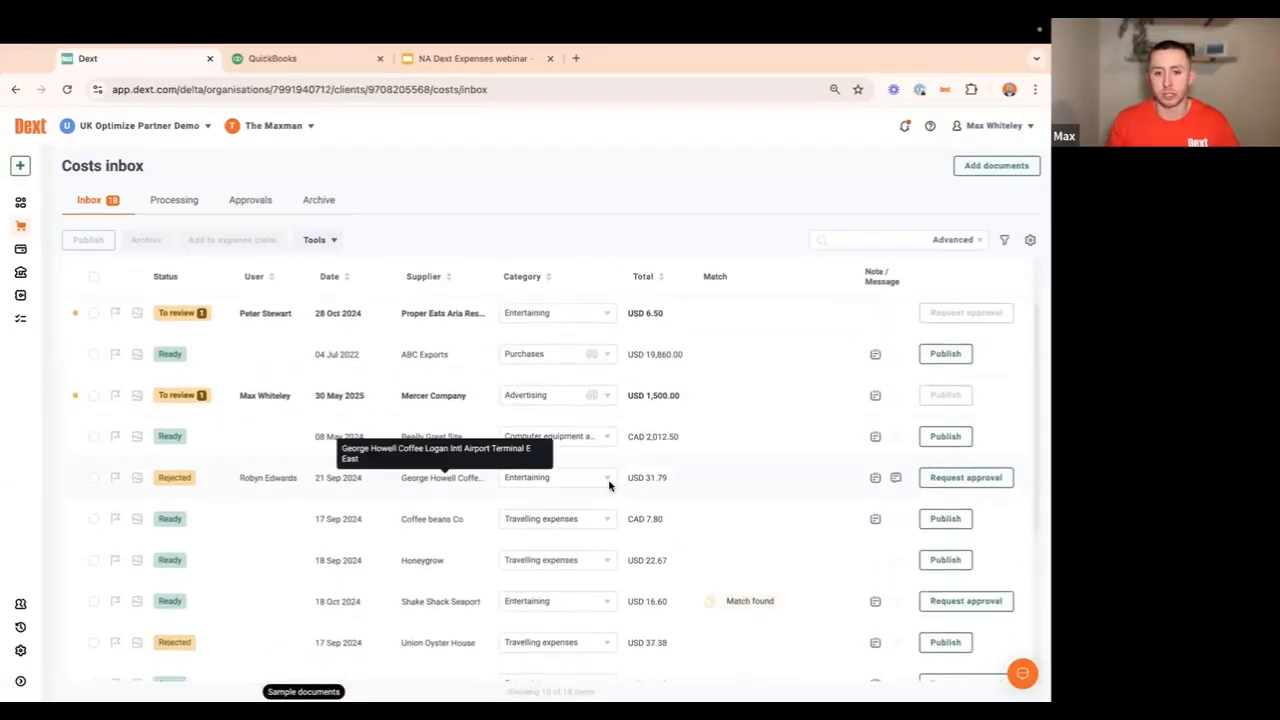
left_click(972, 480)
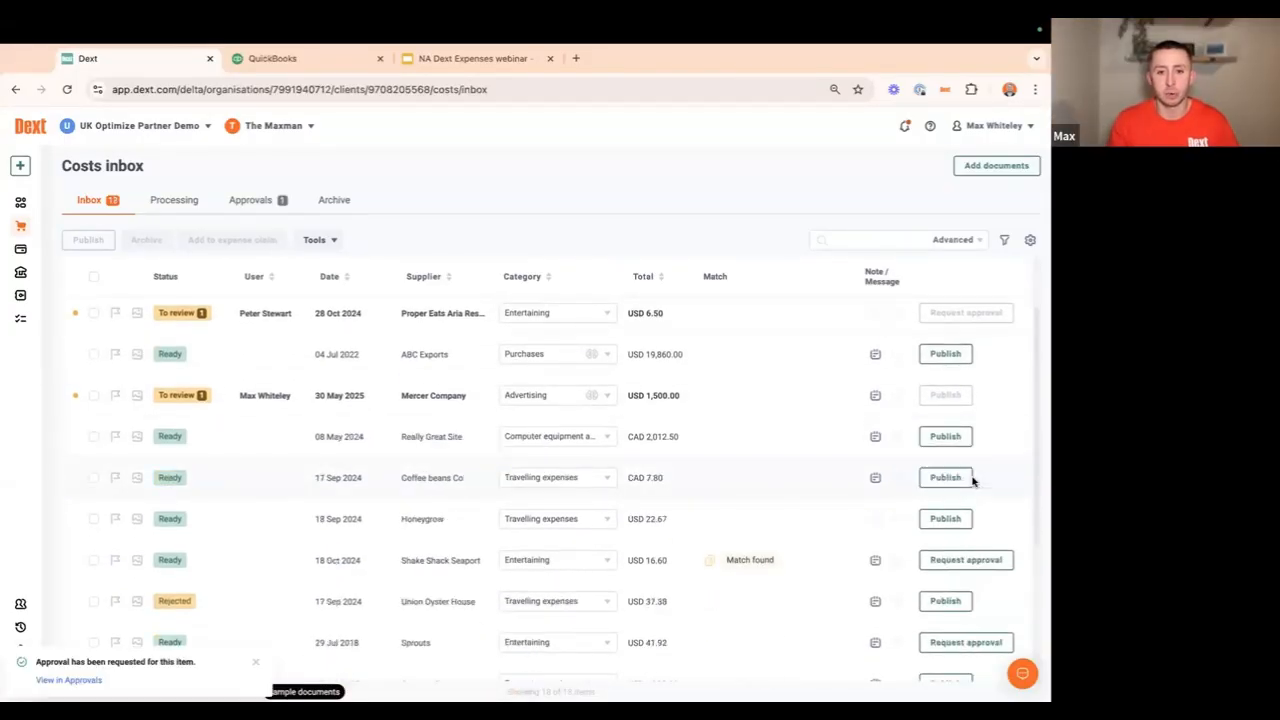
left_click(240, 210)
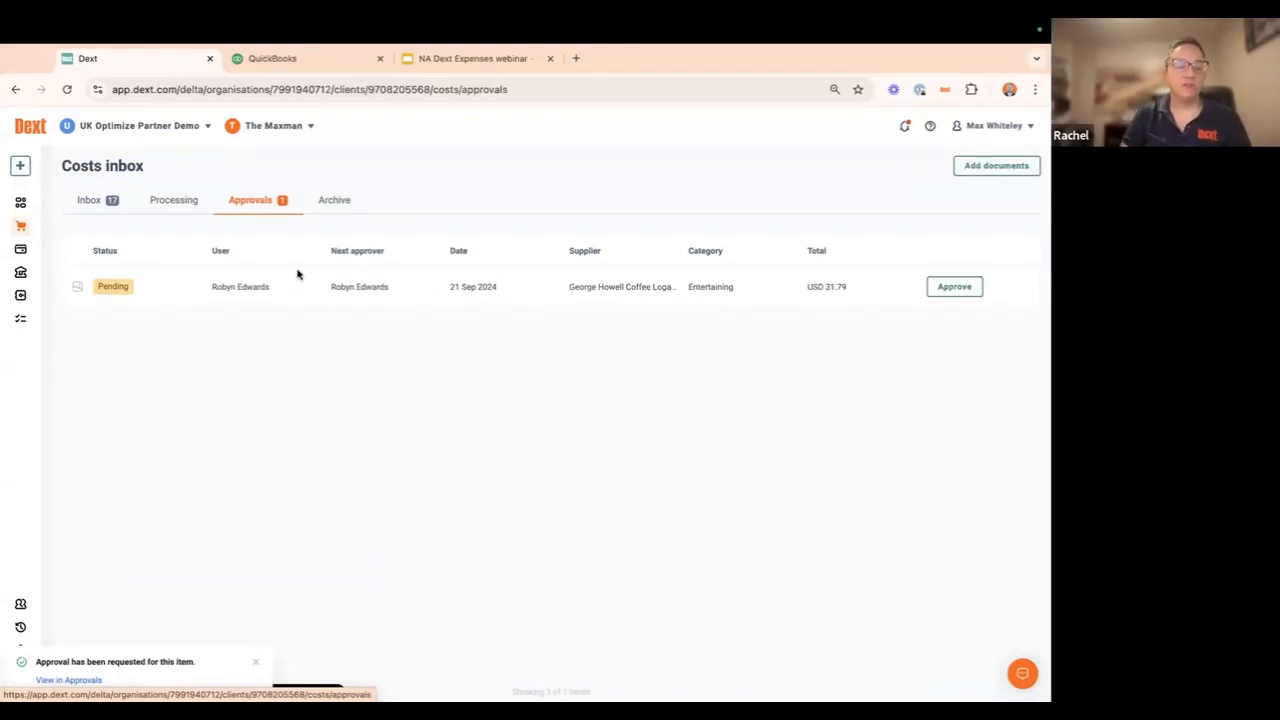
- Inspect the approve and reject options on the pending George Howell Coffee receipt, and return to the approvals list without deciding
left_click(255, 288)
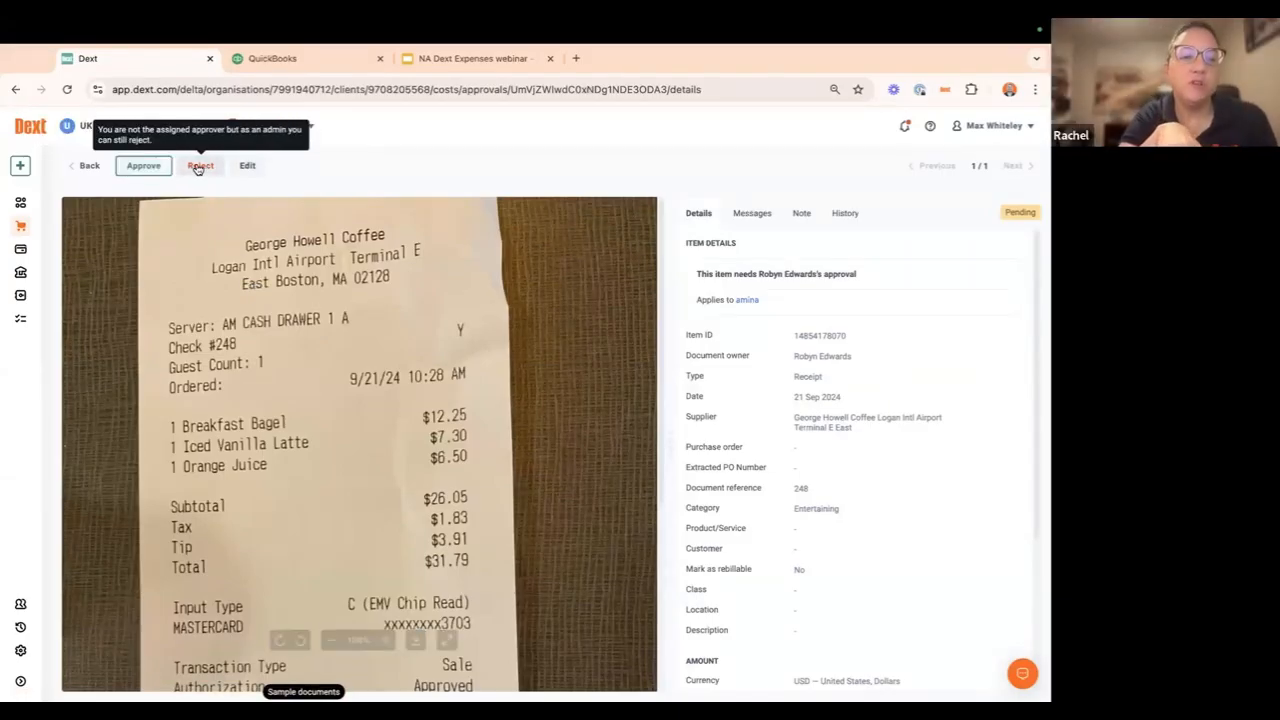
left_click(89, 165)
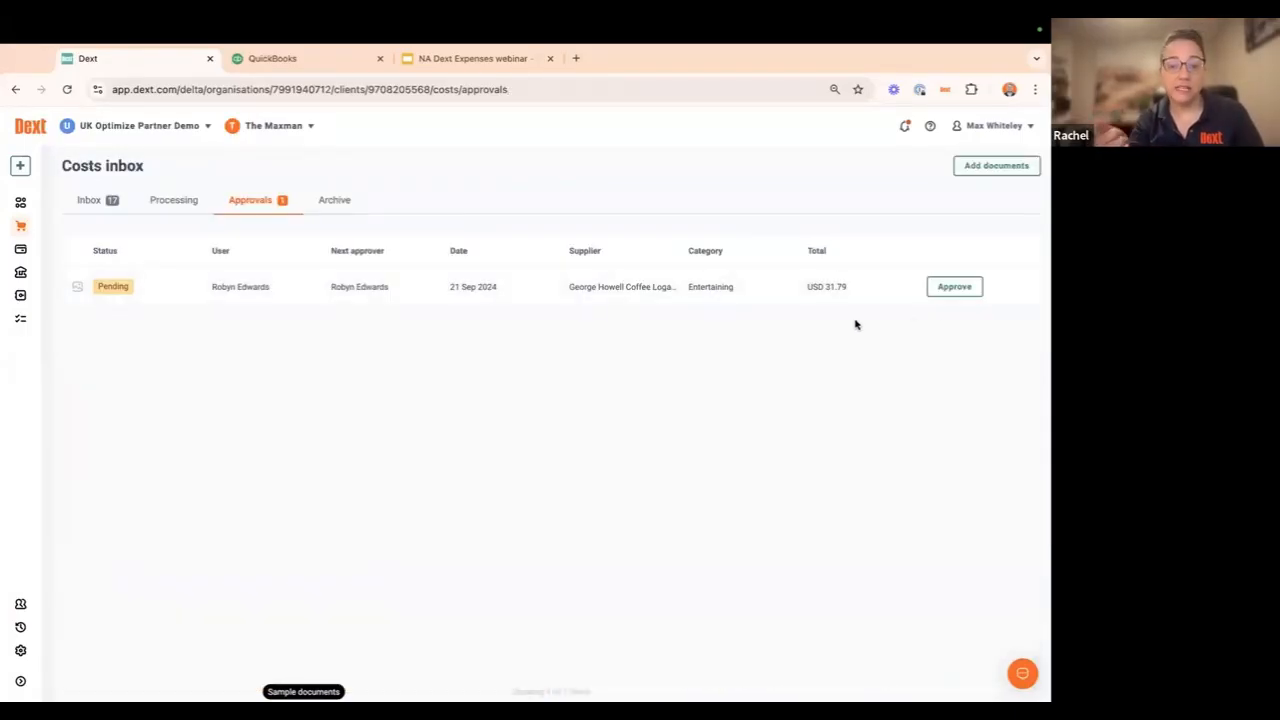
left_click(255, 288)
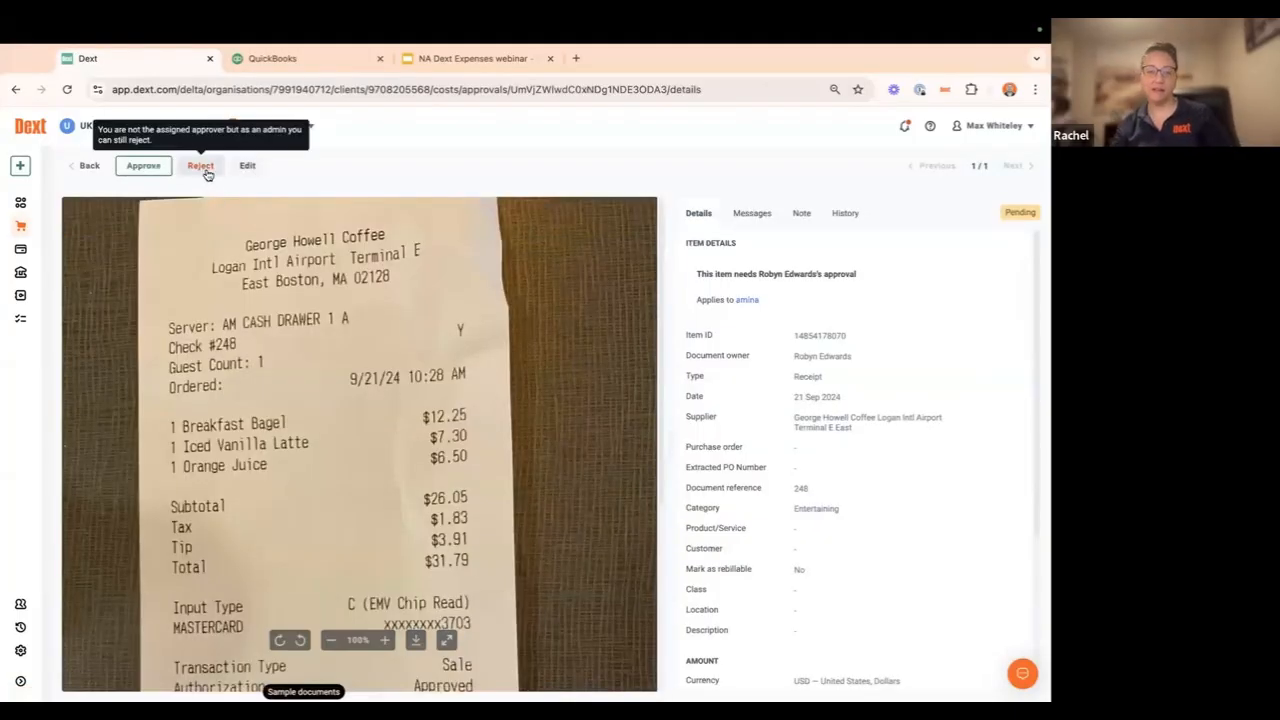
left_click(90, 166)
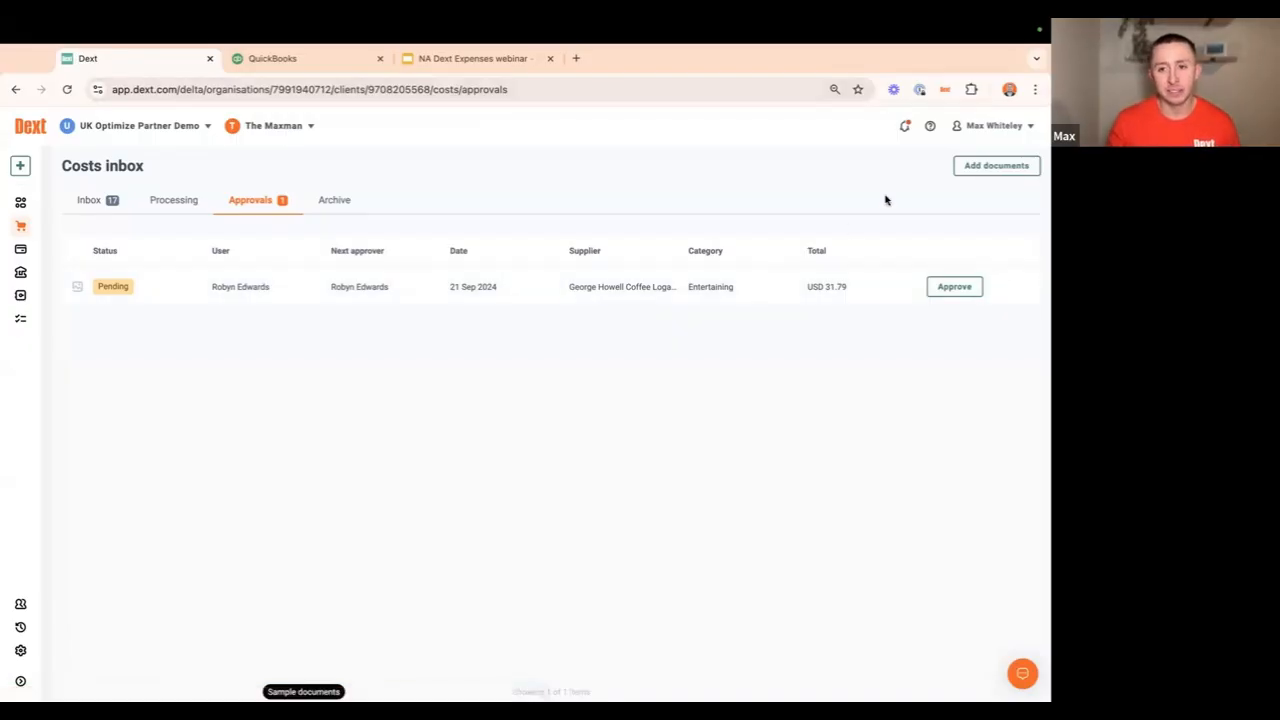
- Examine the approval email notification settings in the user profile, including the frequency options for items needing approval, and leave them unchanged
left_click(994, 128)
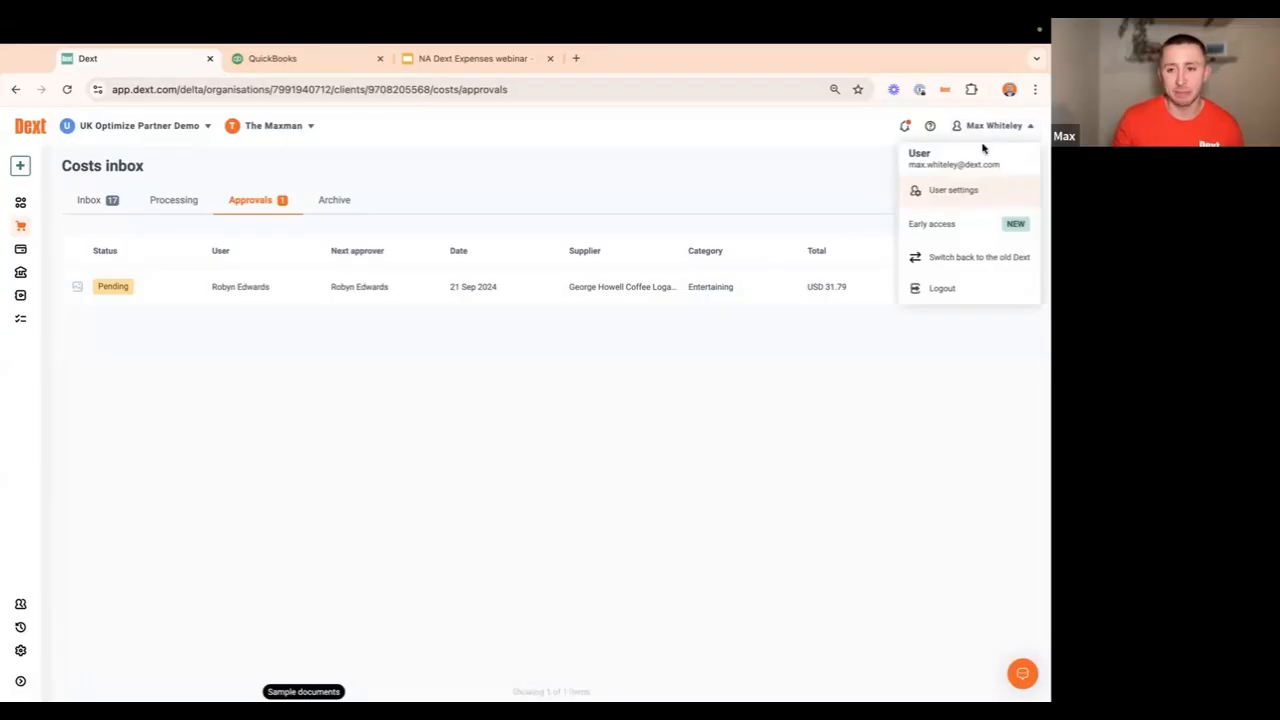
left_click(946, 191)
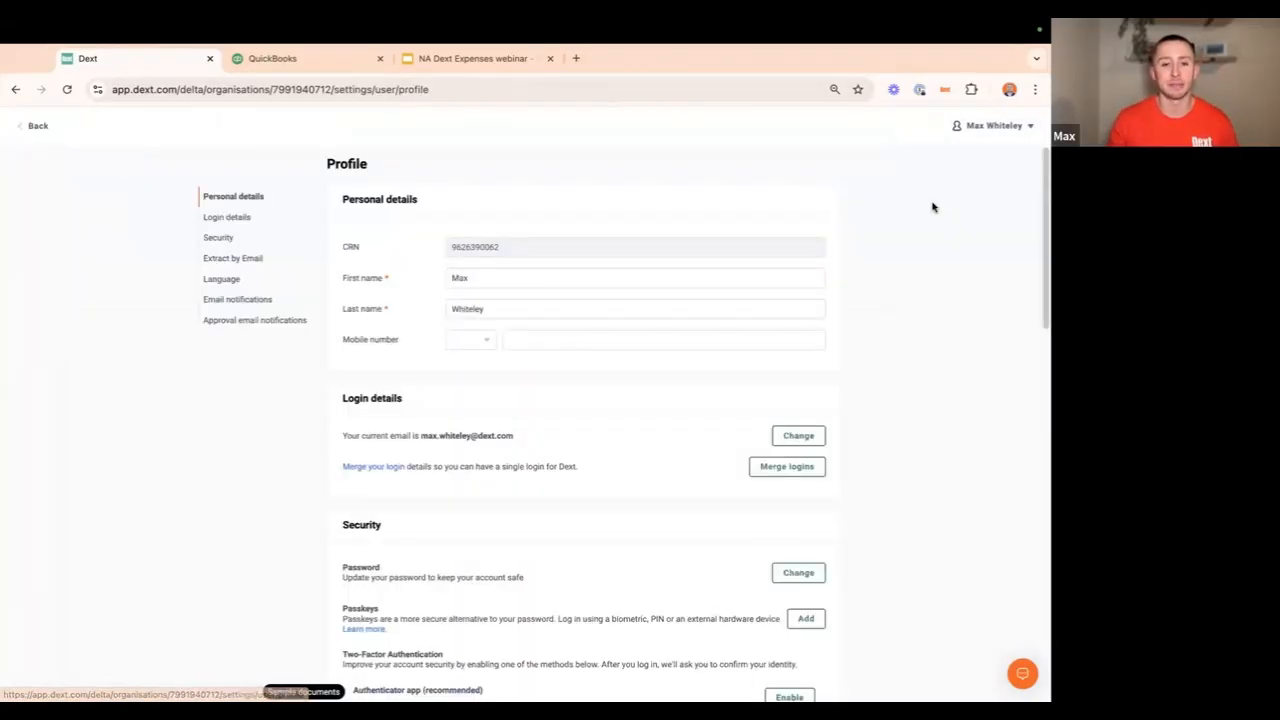
left_click(231, 323)
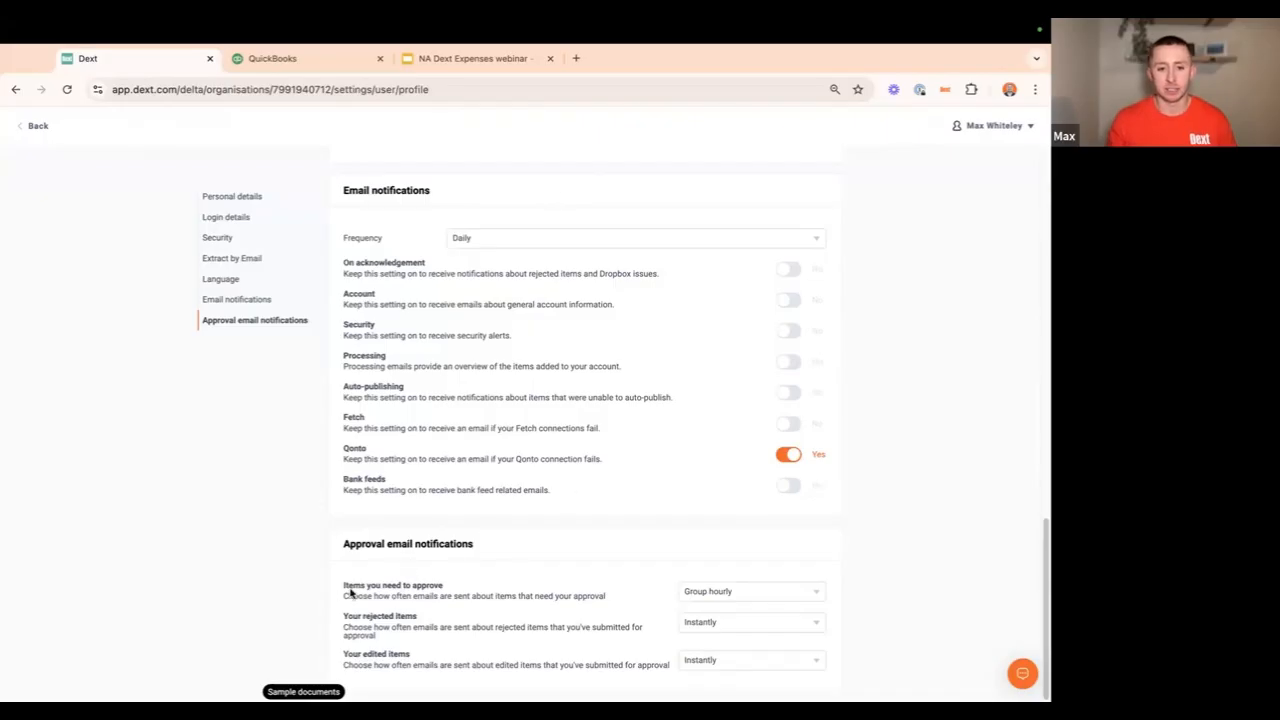
left_click(705, 597)
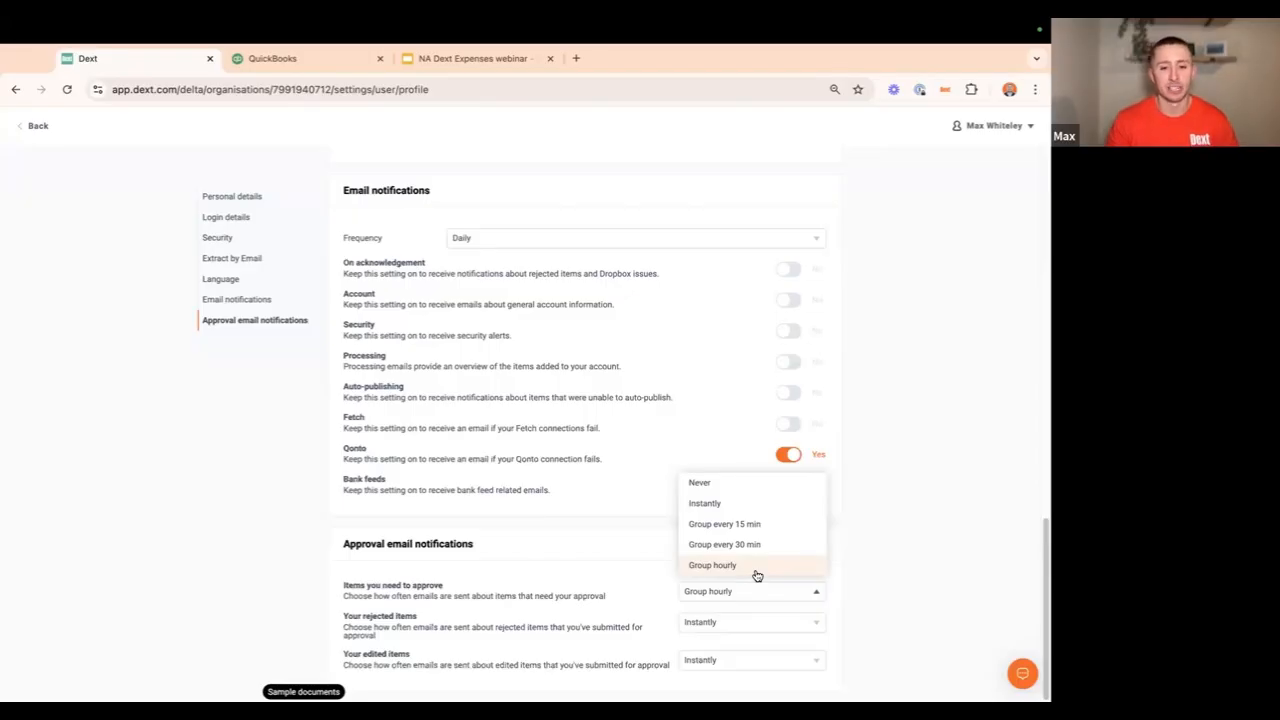
left_click(926, 561)
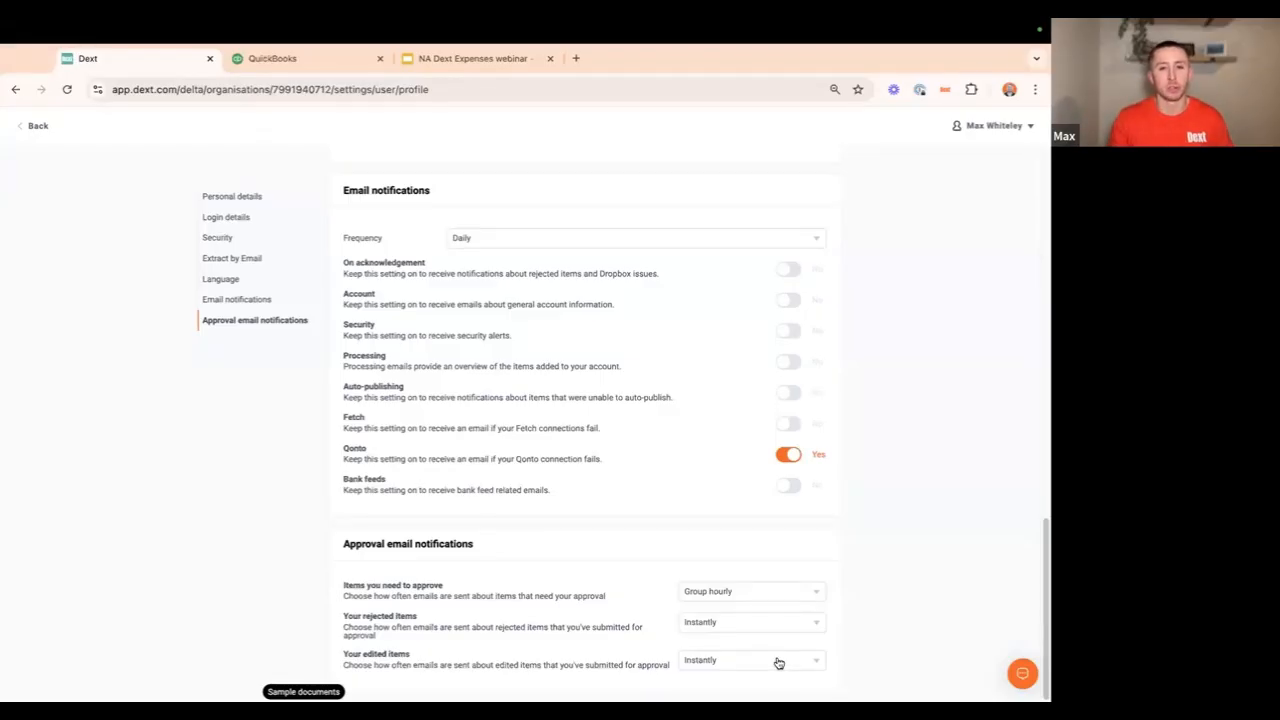
scroll(814, 397, "up", 5)
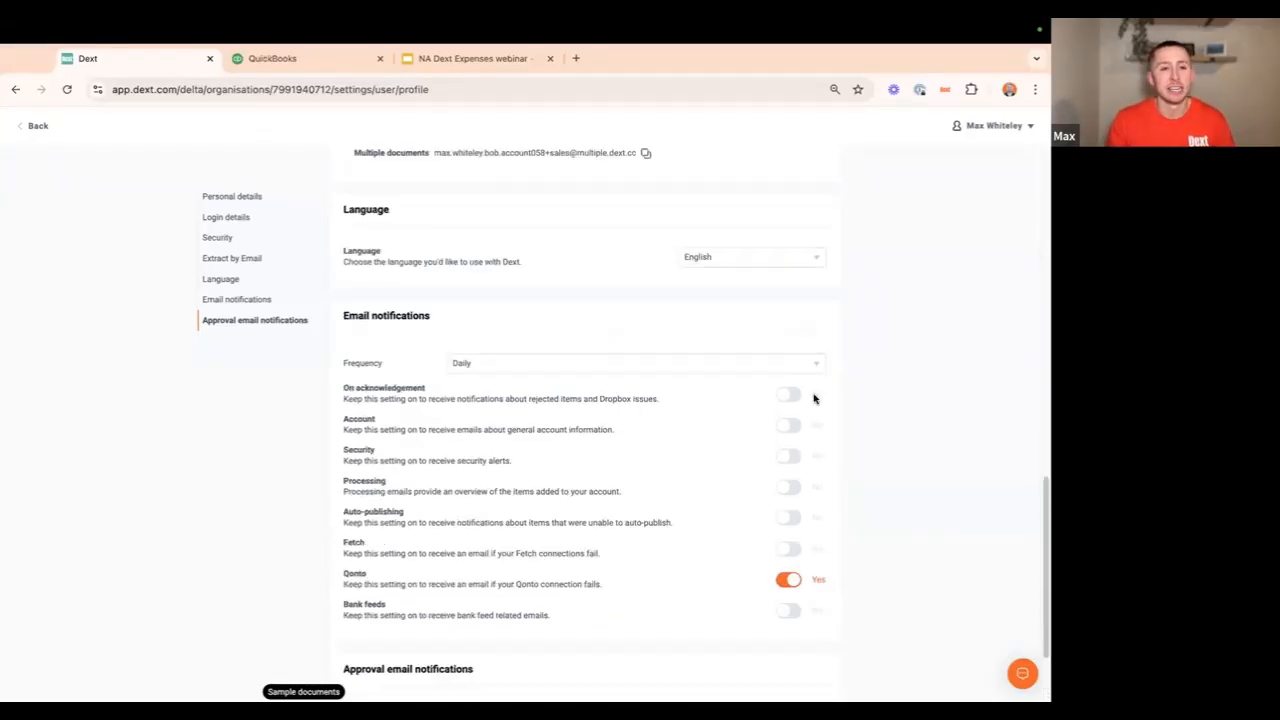
left_click(36, 127)
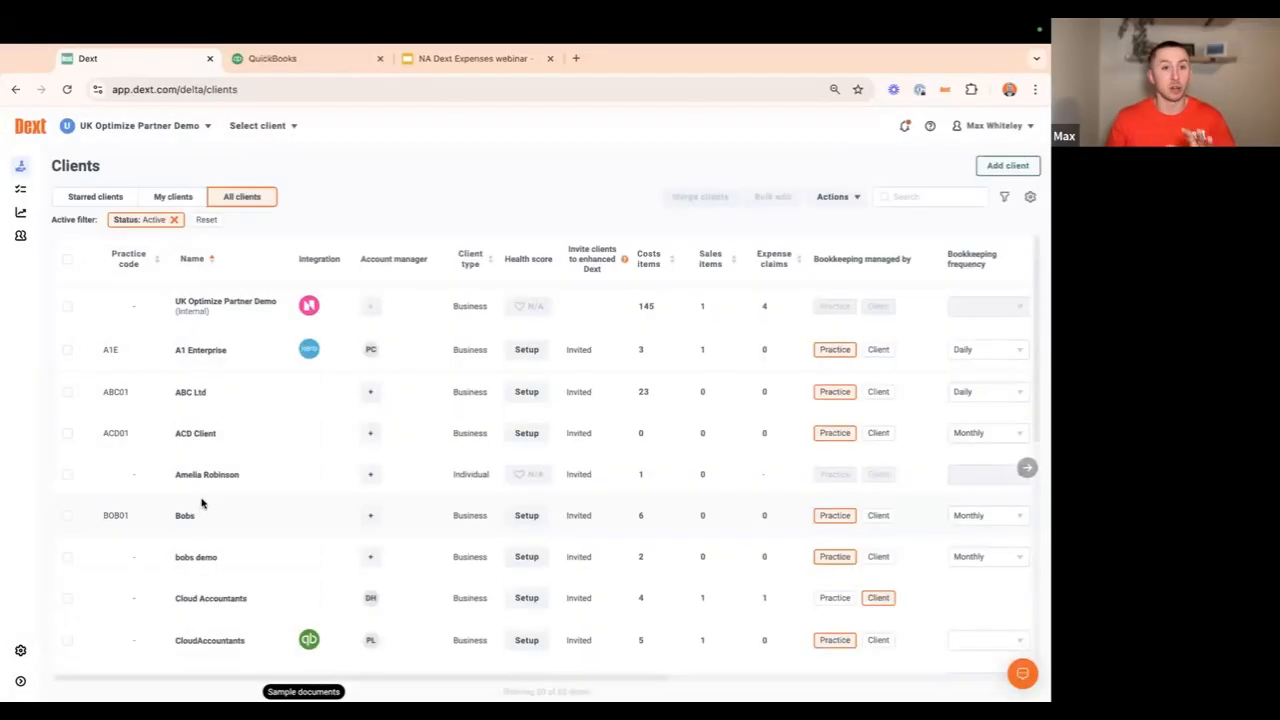
- Find the client The Maxman by searching for "max", and open its approval workflows for costs in the business settings
left_click(20, 649)
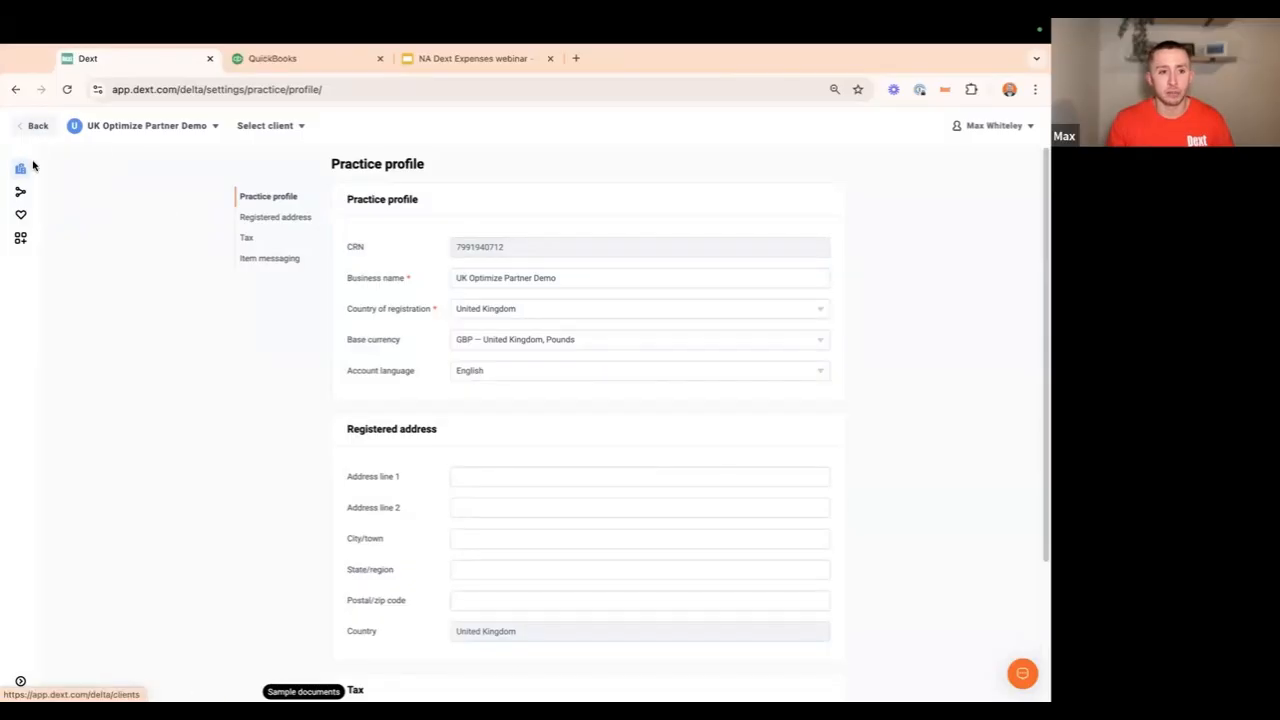
left_click(37, 127)
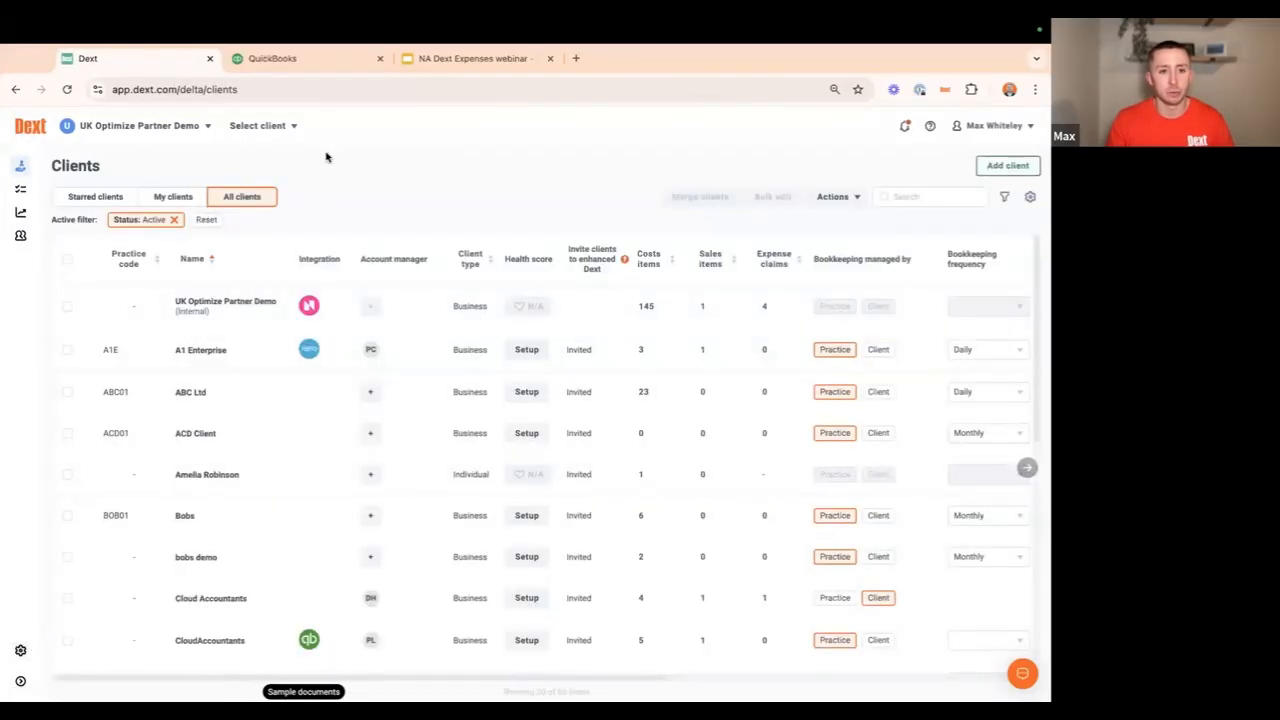
left_click(253, 127)
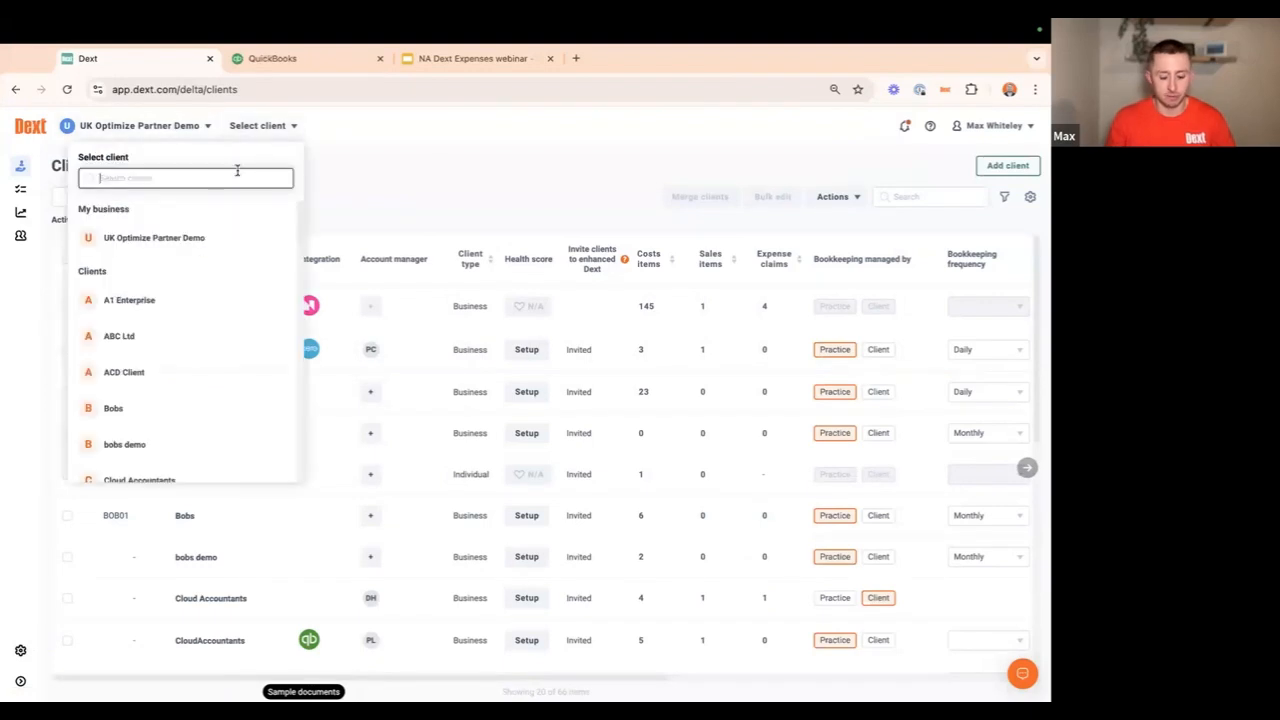
type("max")
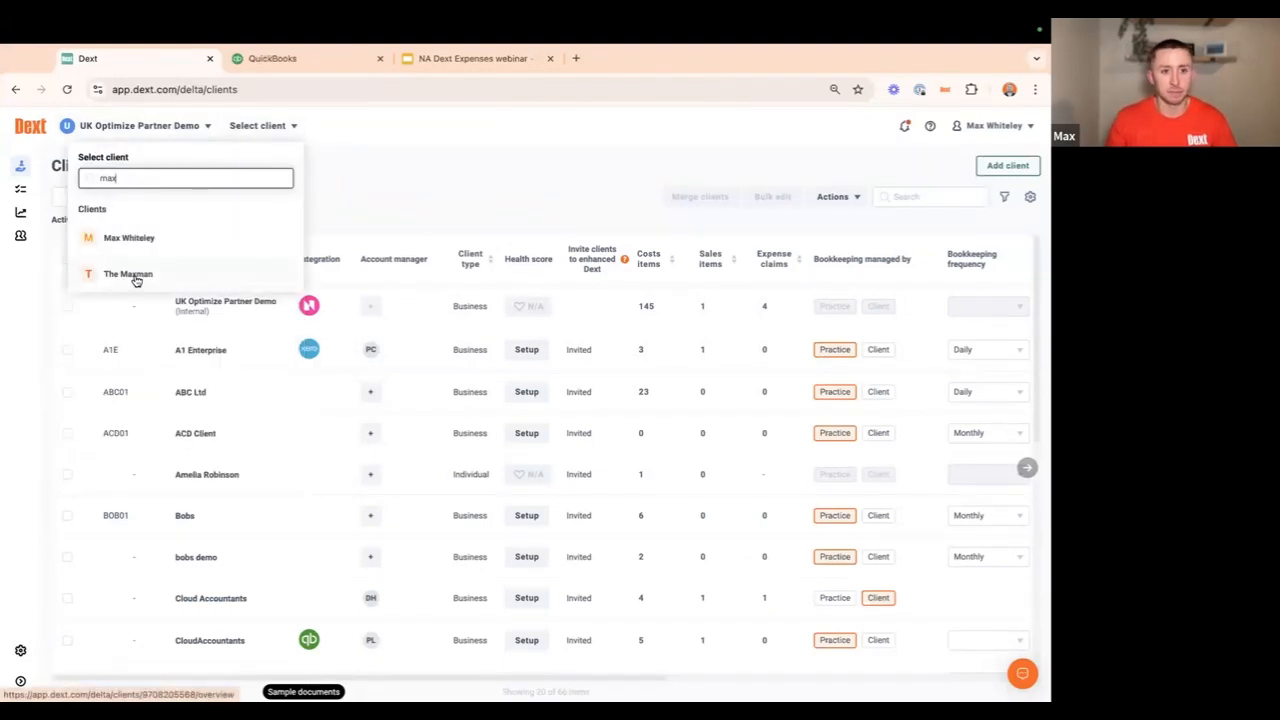
left_click(135, 277)
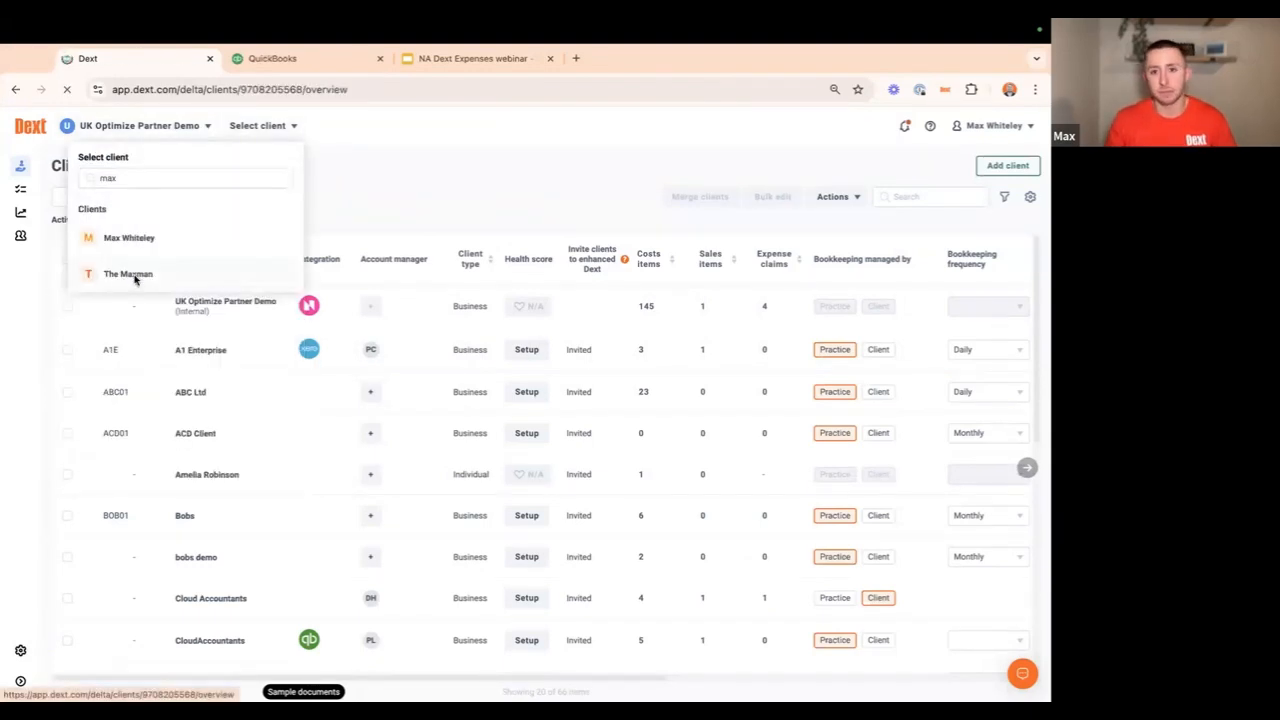
left_click(20, 650)
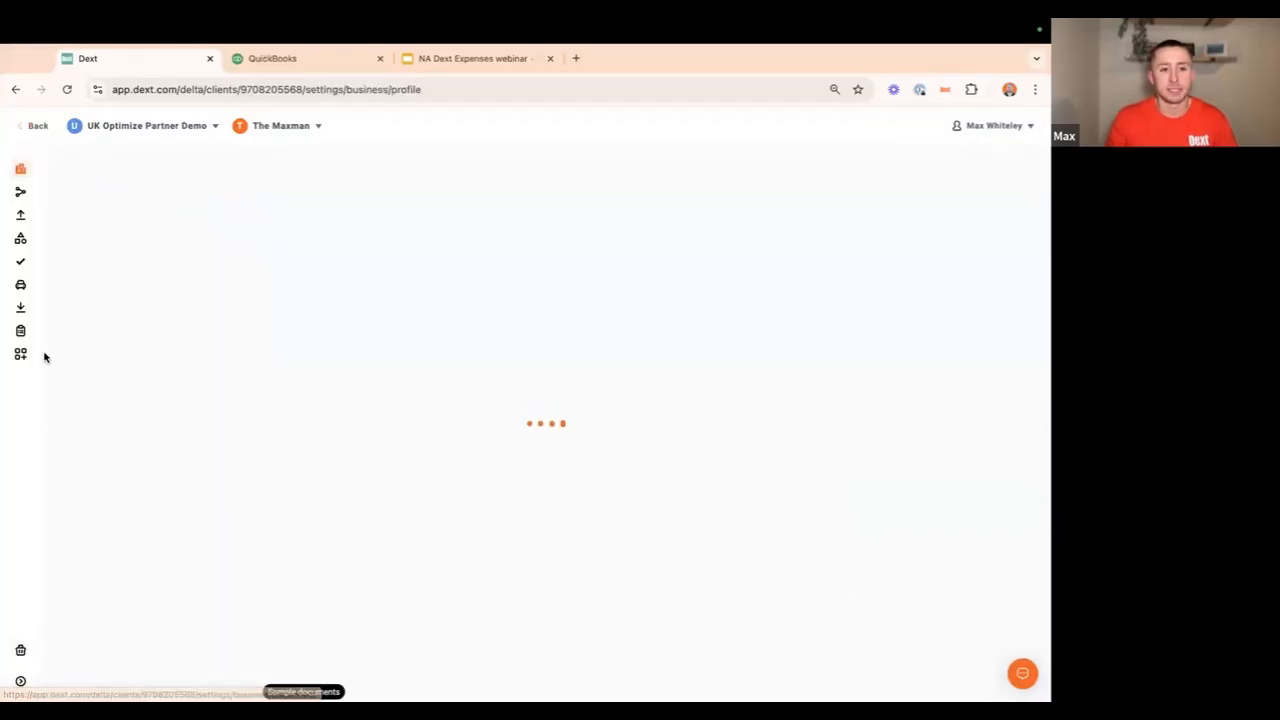
left_click(16, 261)
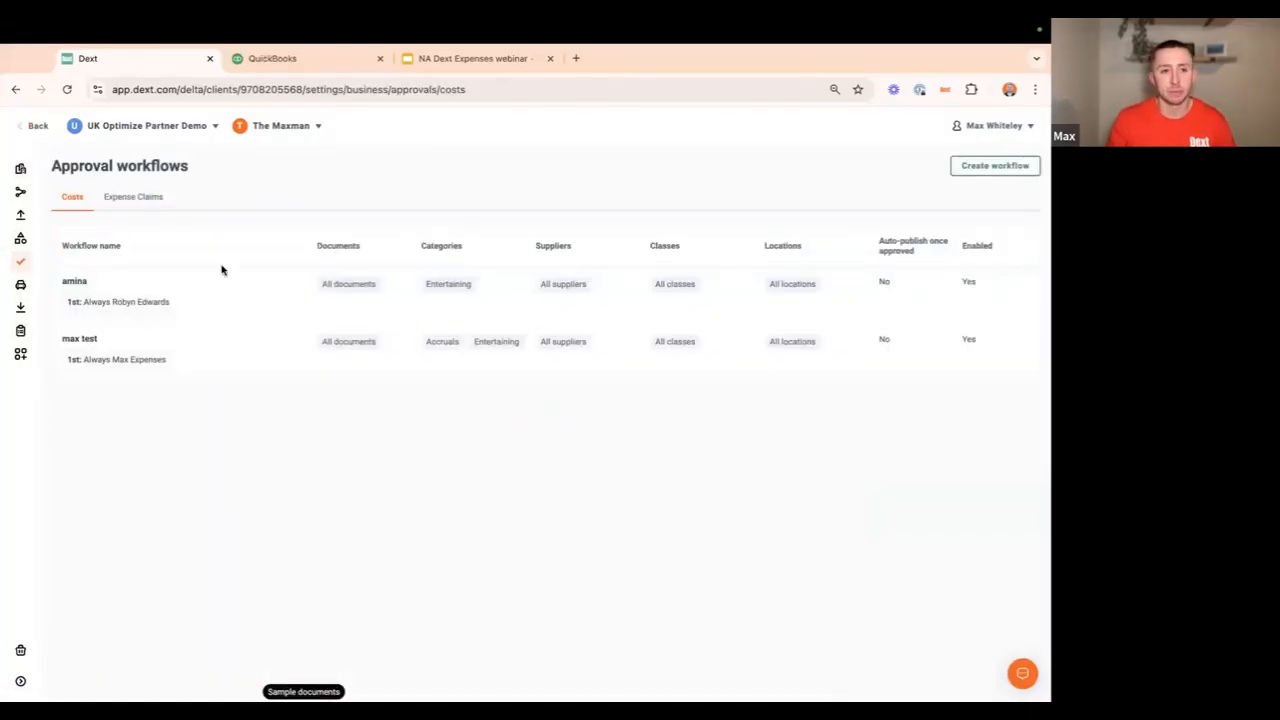
- Open the Expenses Approval Workflow for expense claims and examine its stage approver and condition options without changing them
left_click(128, 196)
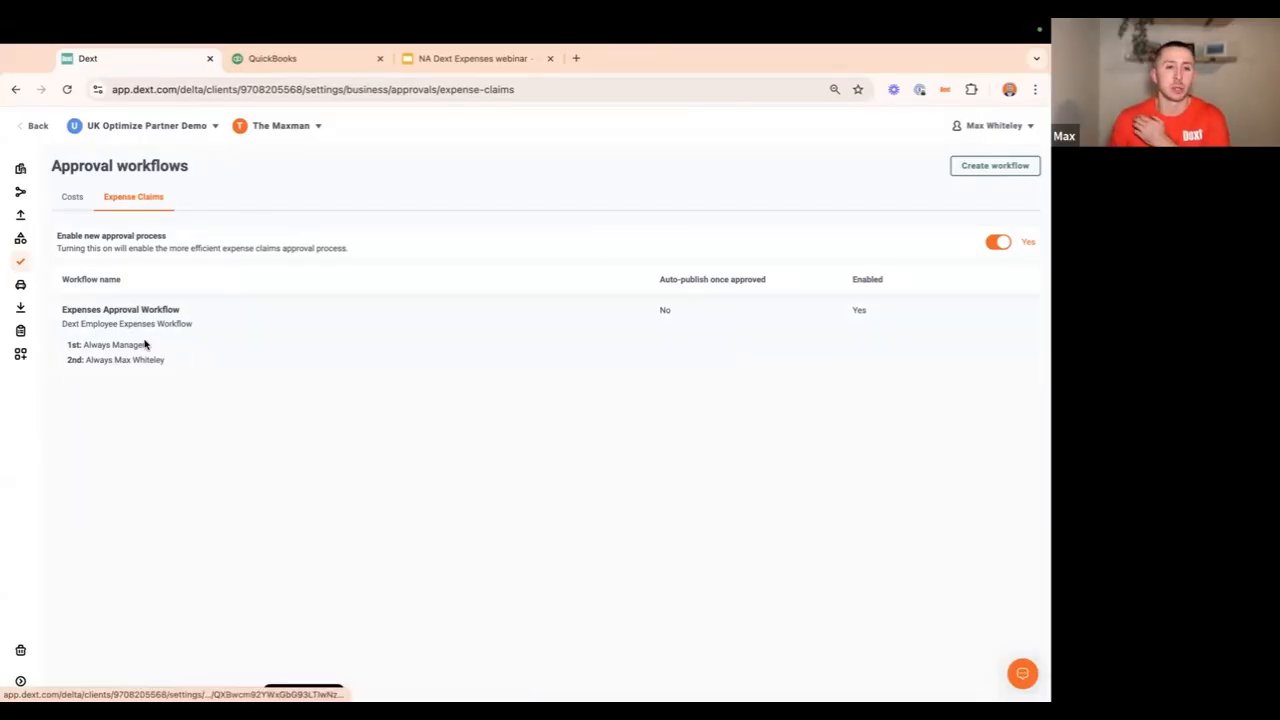
left_click(179, 359)
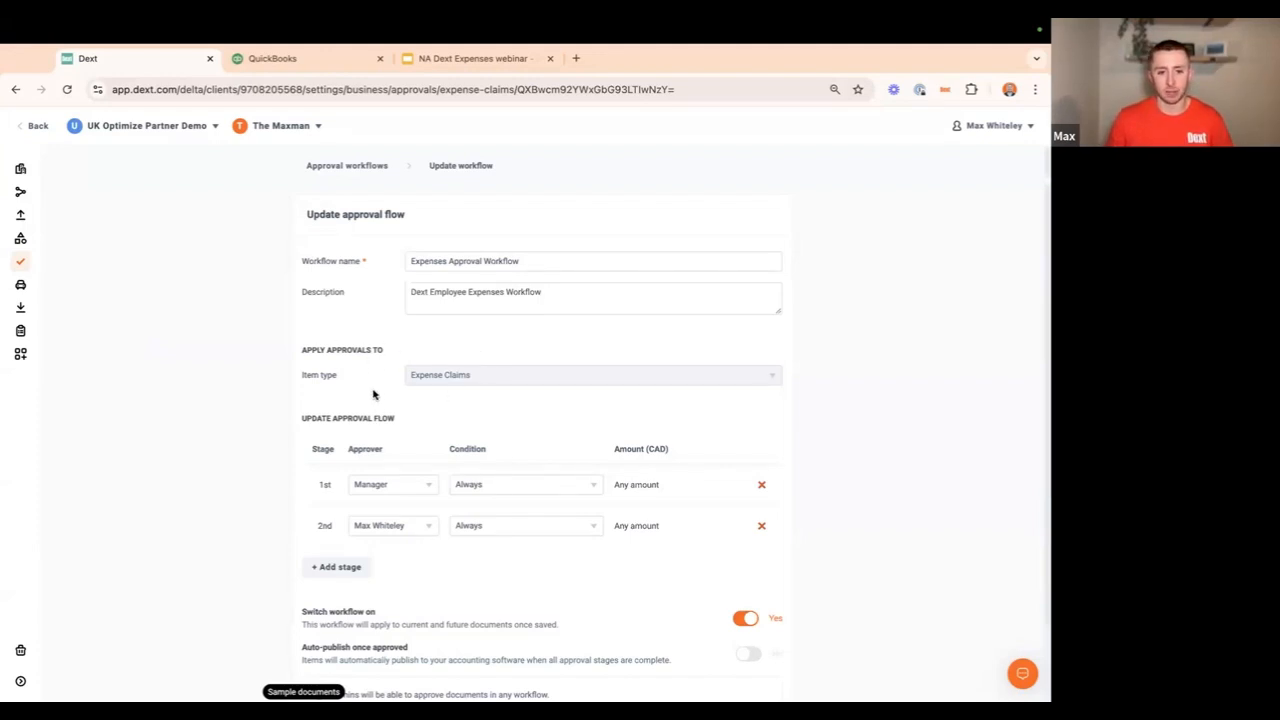
scroll(374, 449, "down", 2)
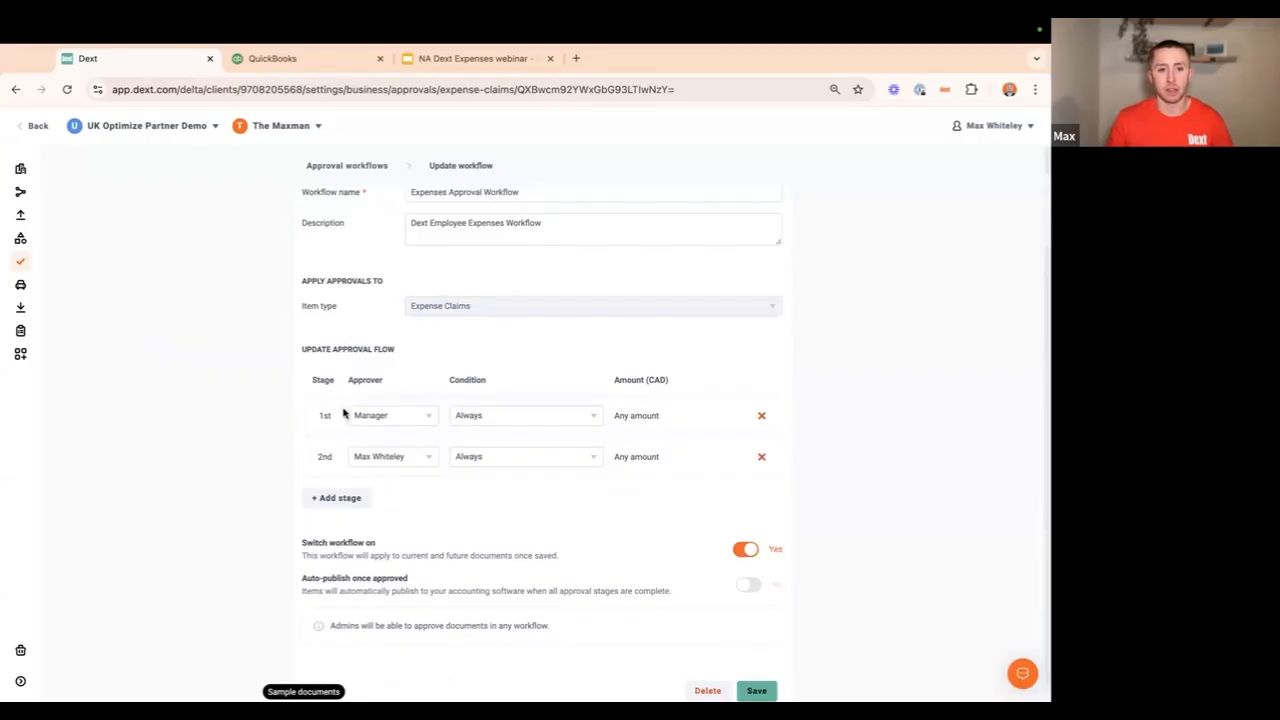
left_click(405, 427)
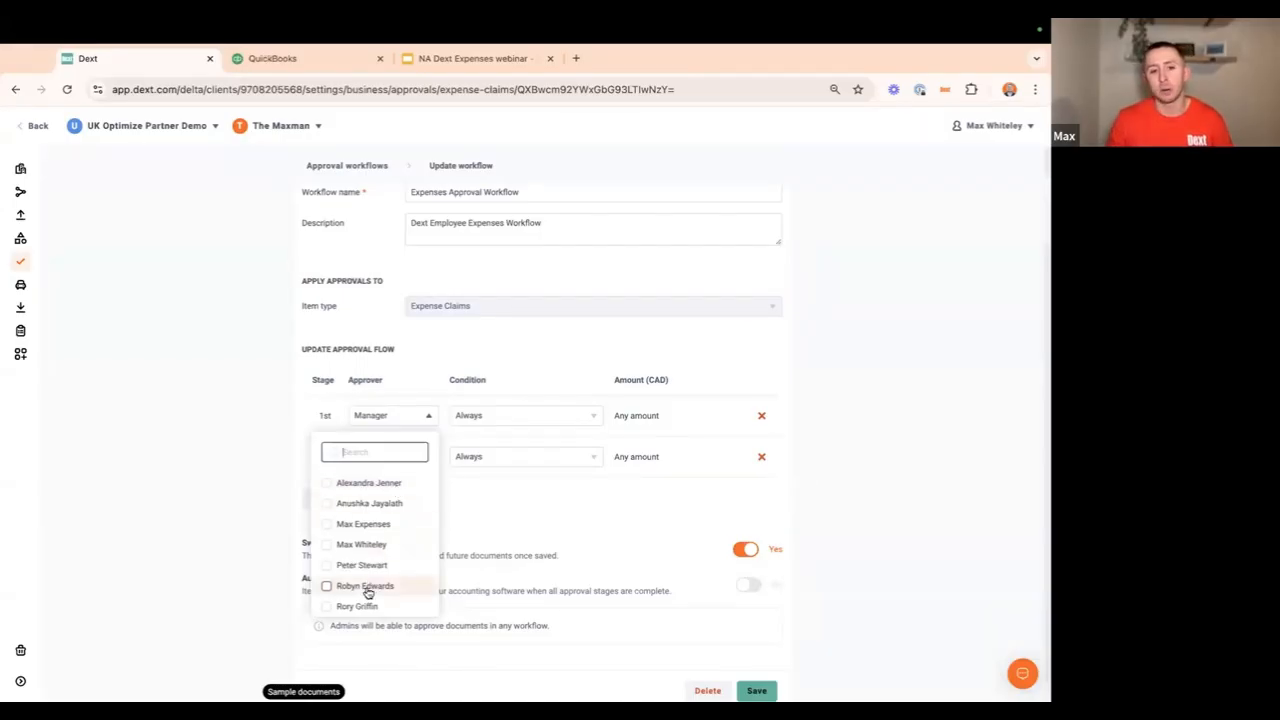
left_click(368, 417)
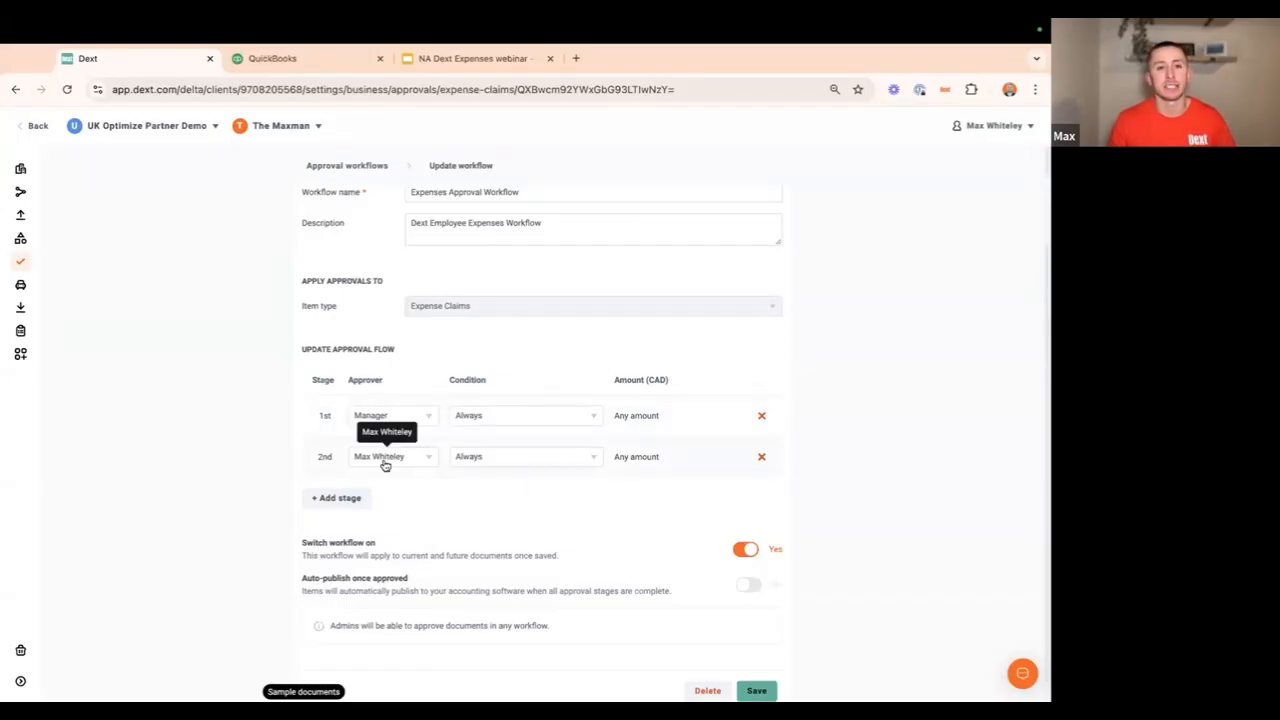
left_click(500, 459)
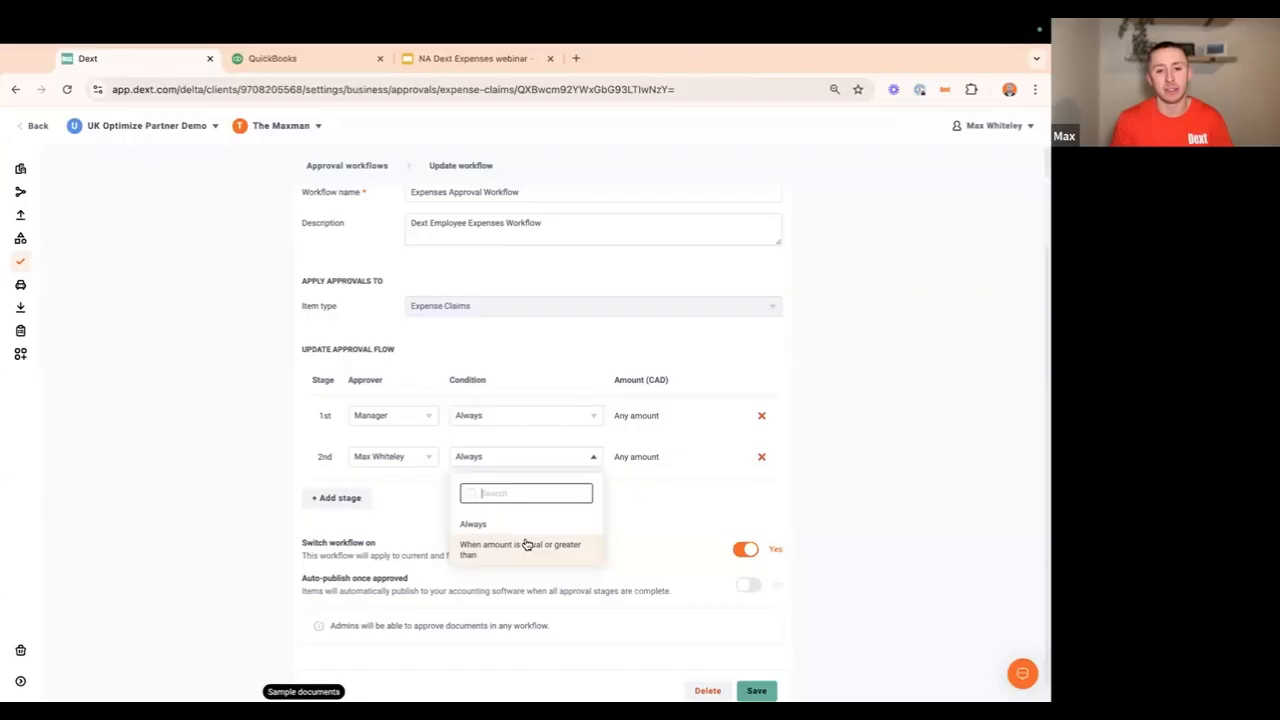
left_click(652, 543)
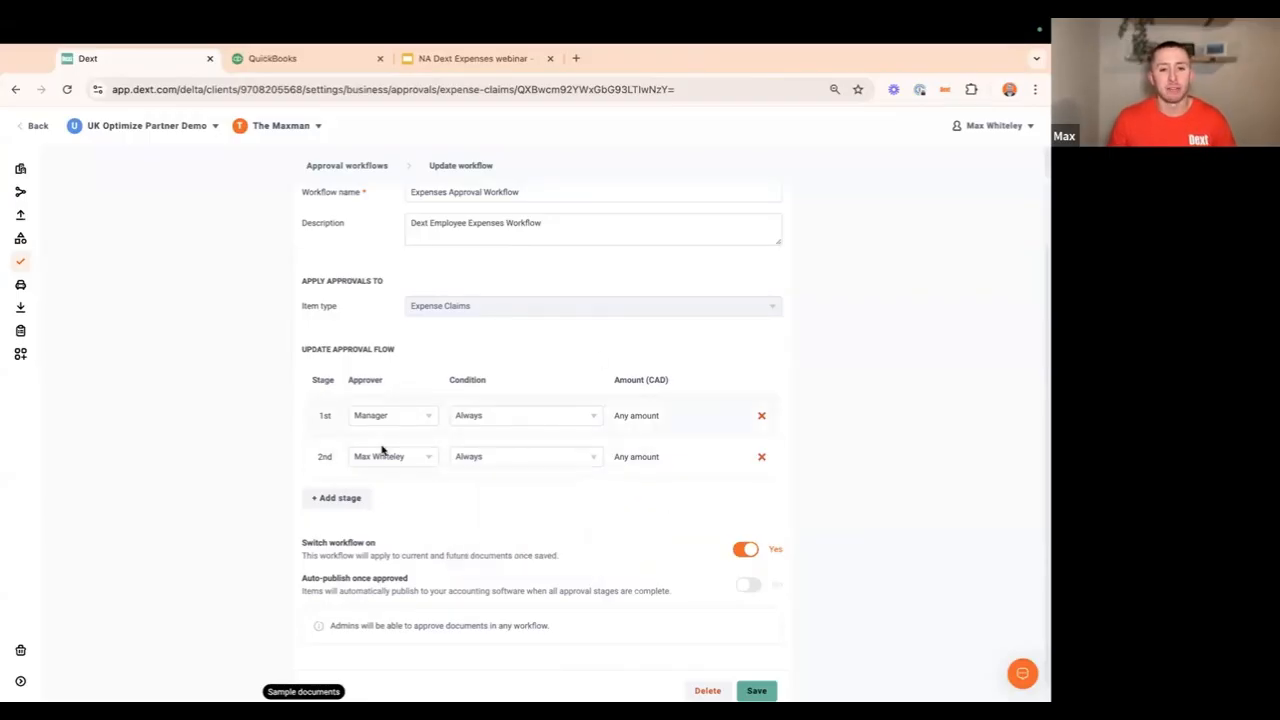
- Remove the second approval stage, examine the first stage's approver choices, and leave the workflow without saving
left_click(762, 460)
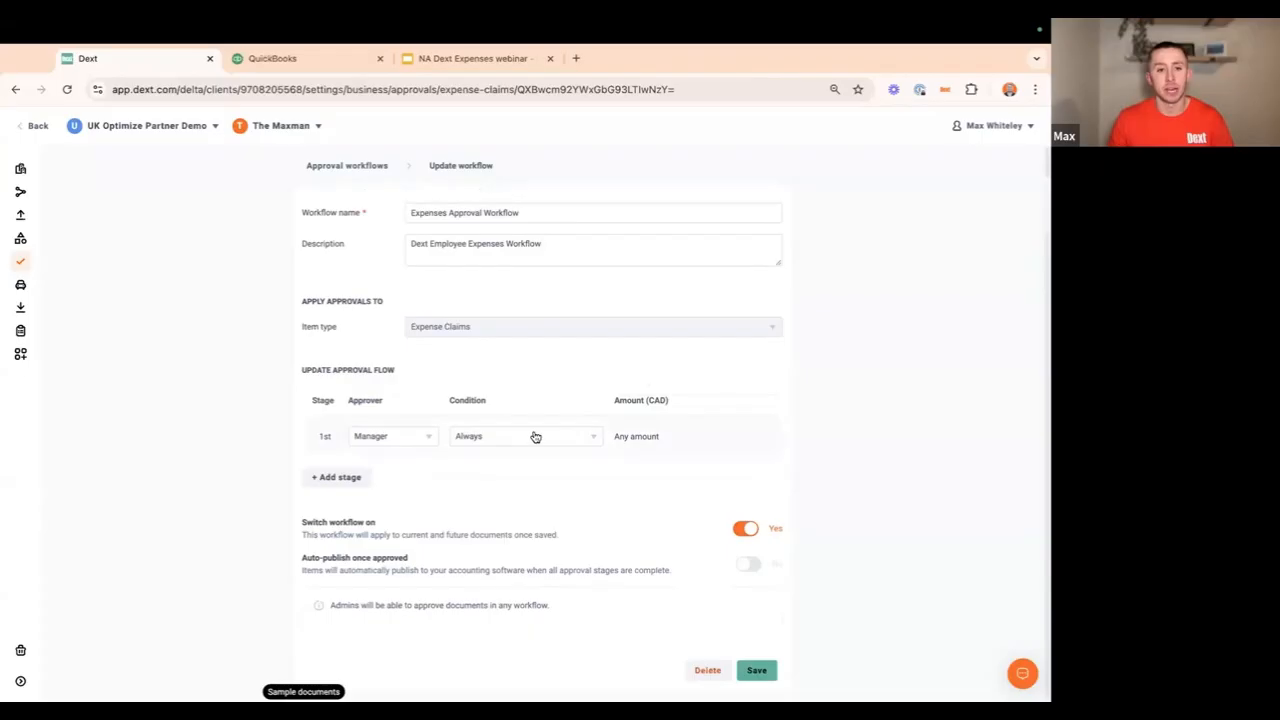
left_click(398, 440)
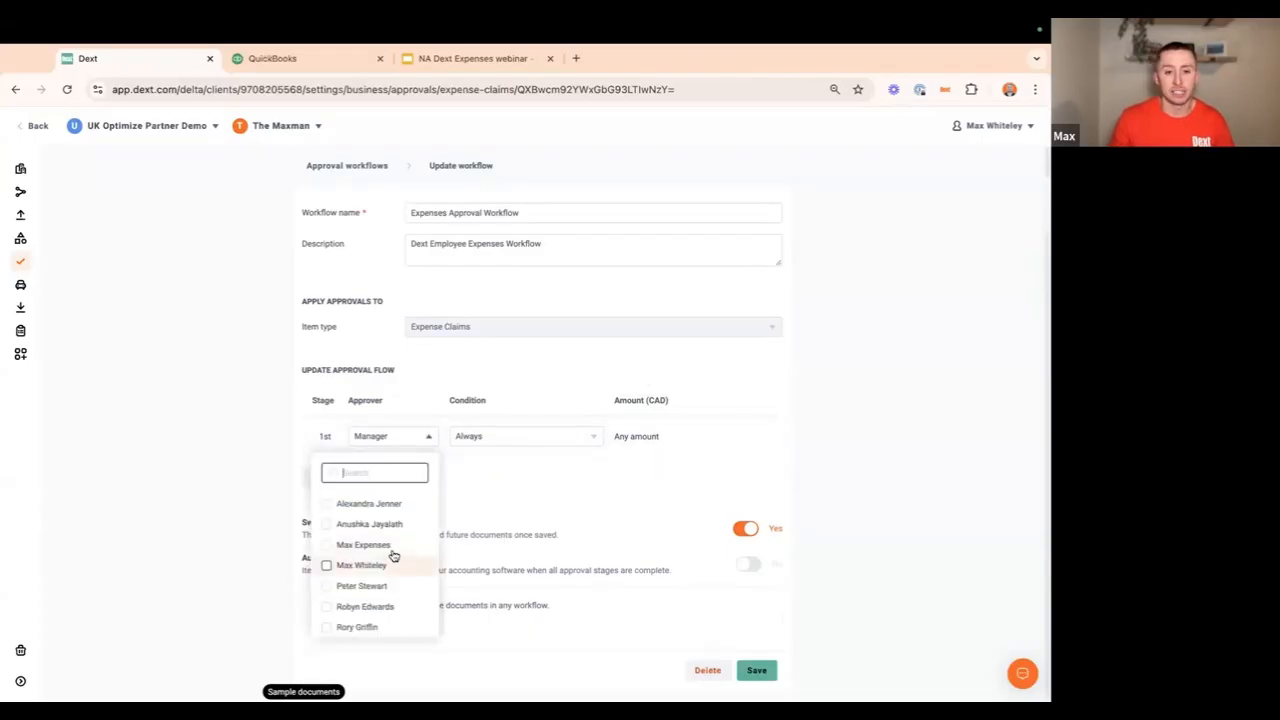
left_click(485, 477)
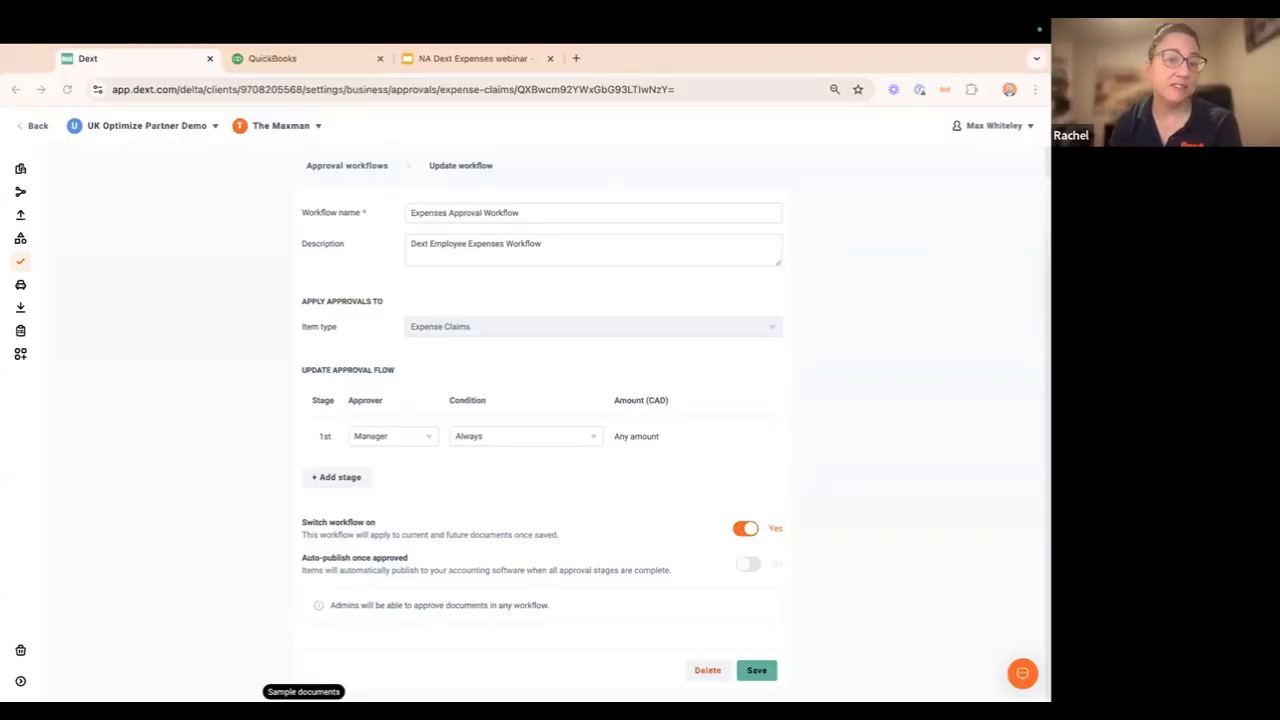
mouse_move(560, 23)
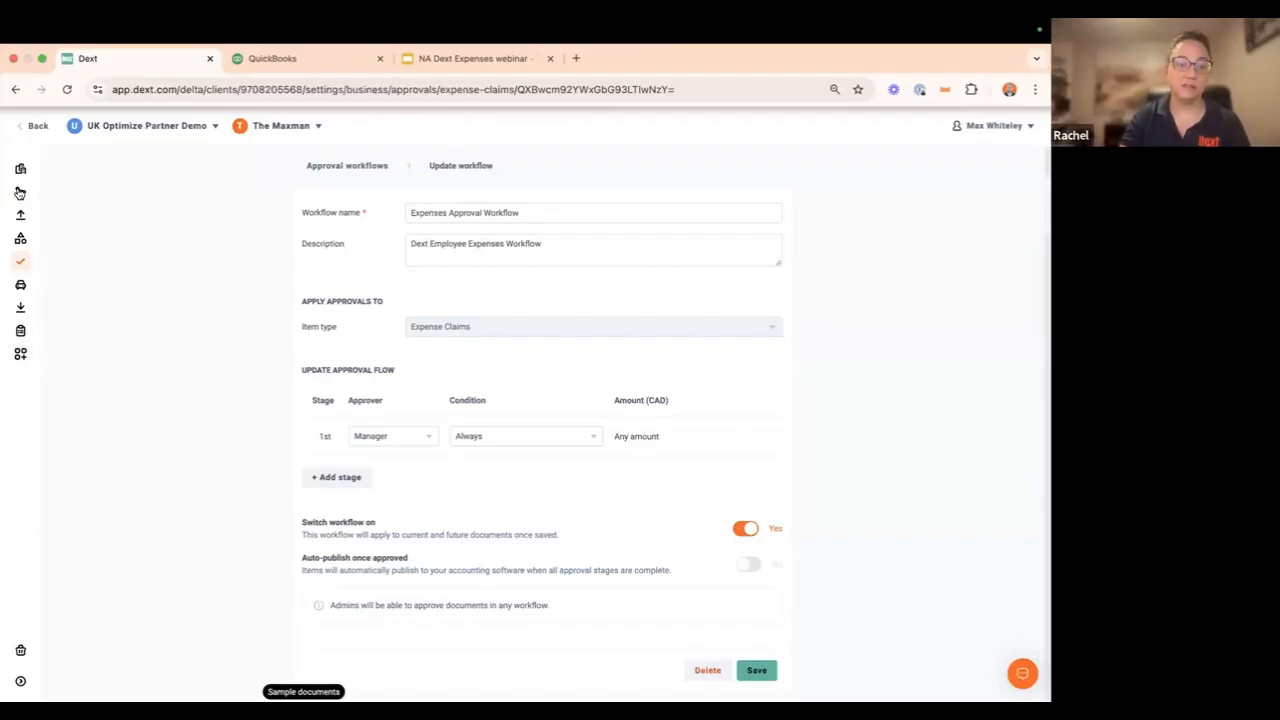
left_click(36, 127)
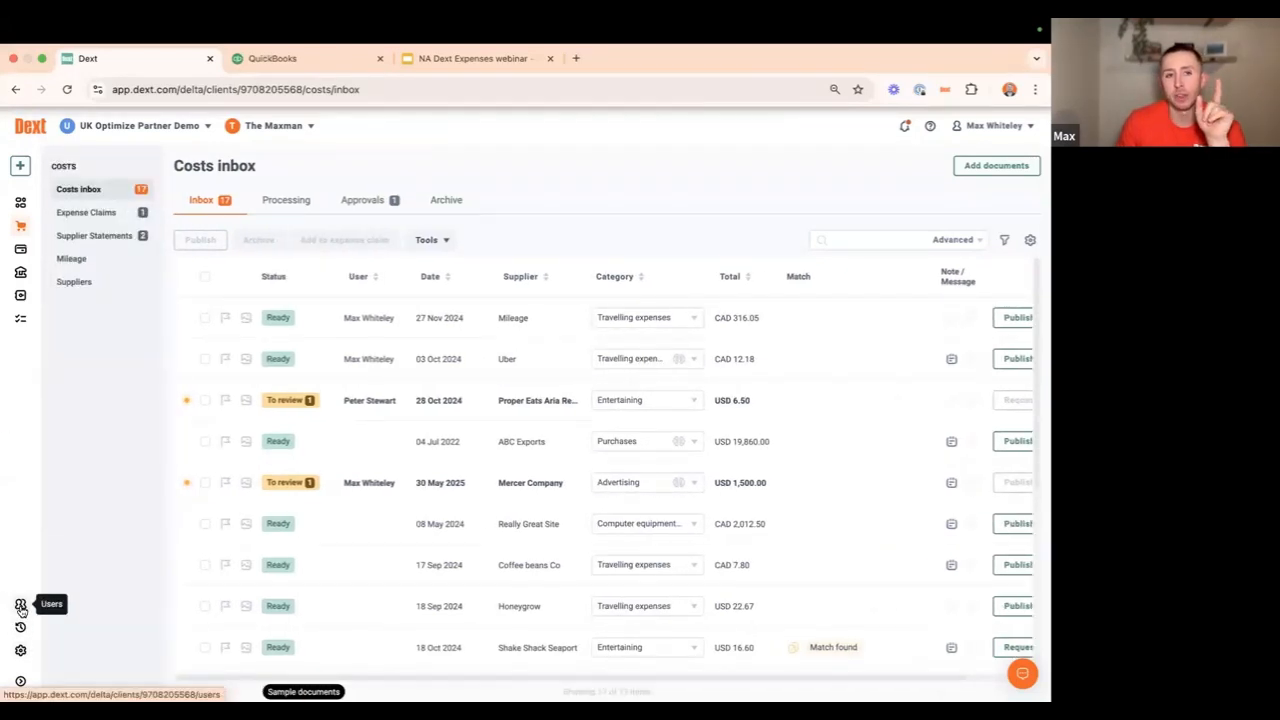
- View the client's active users and highlight the part before the plus sign in the expense user's email
left_click(21, 606)
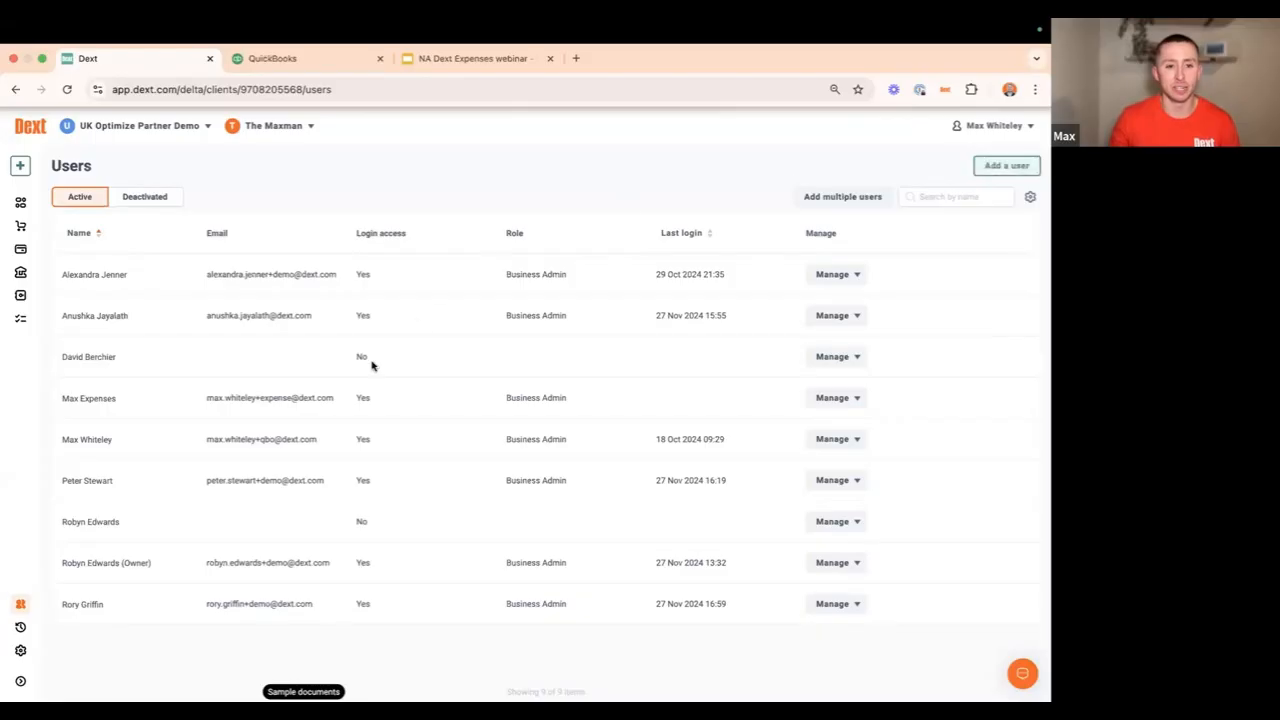
left_click_drag(206, 400, 255, 401)
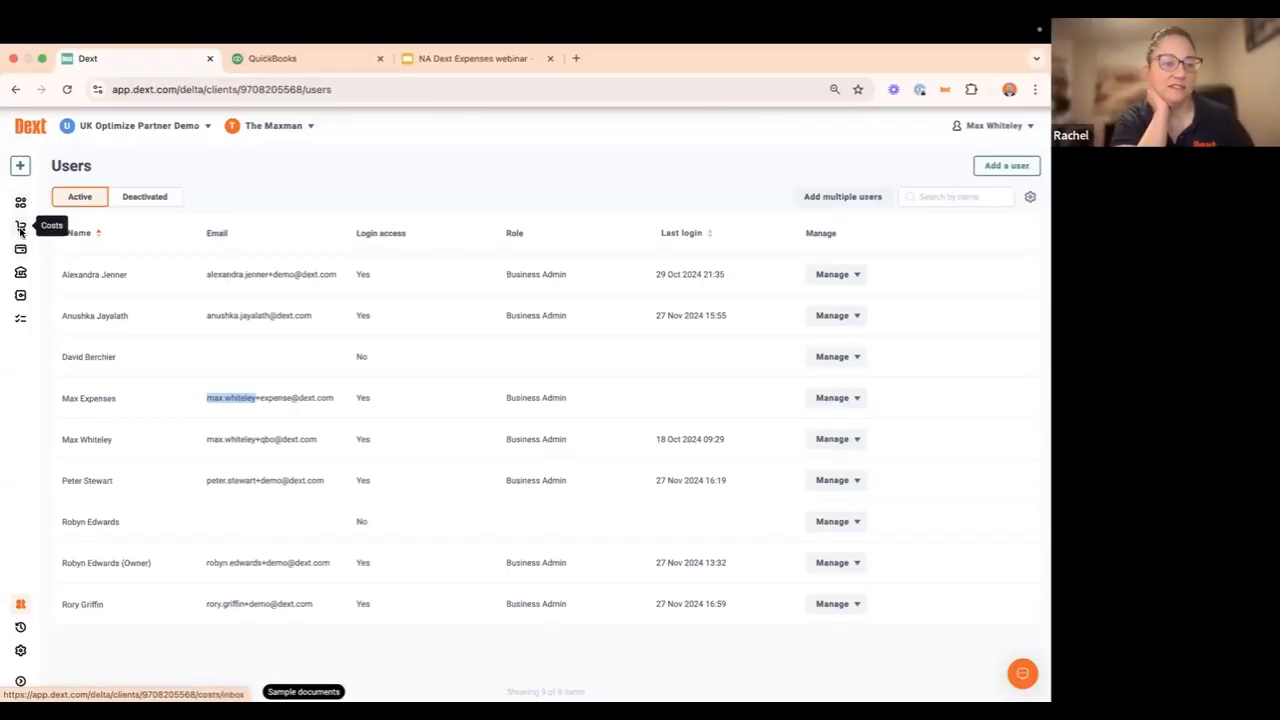
- Open the 27 Nov 2024 mileage item in the costs inbox and review its details and claim document
left_click(20, 229)
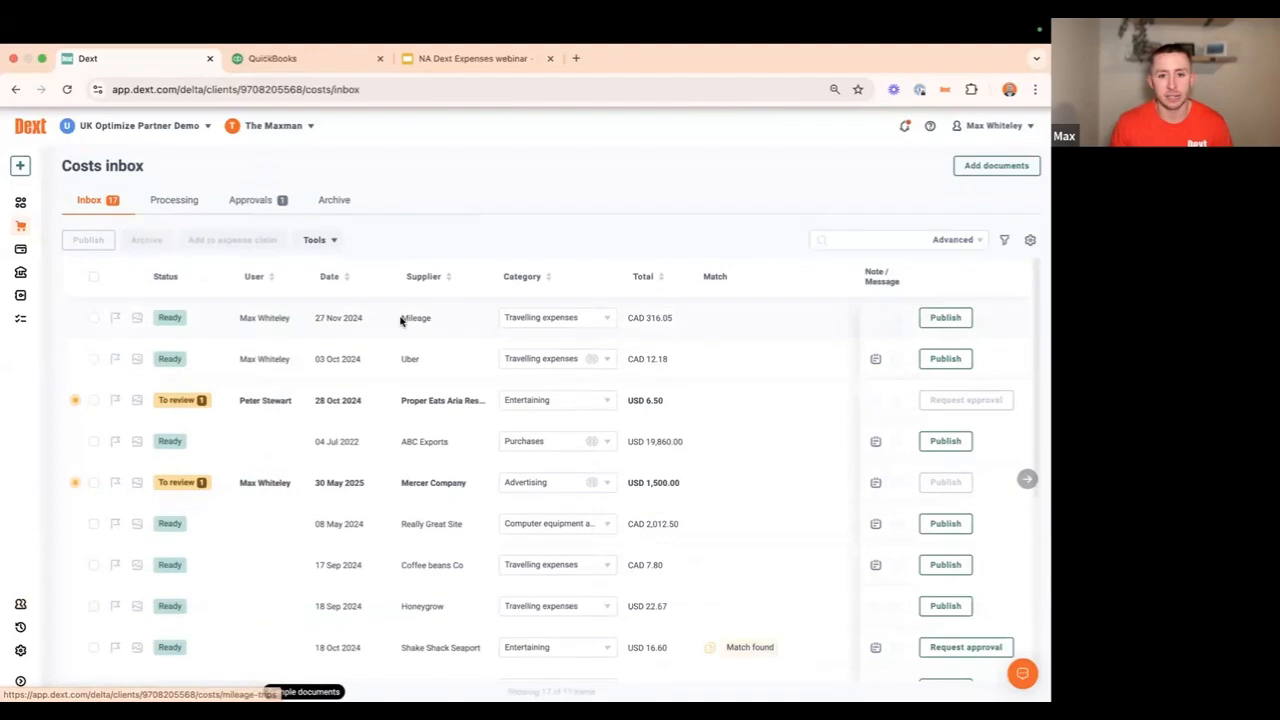
left_click(411, 322)
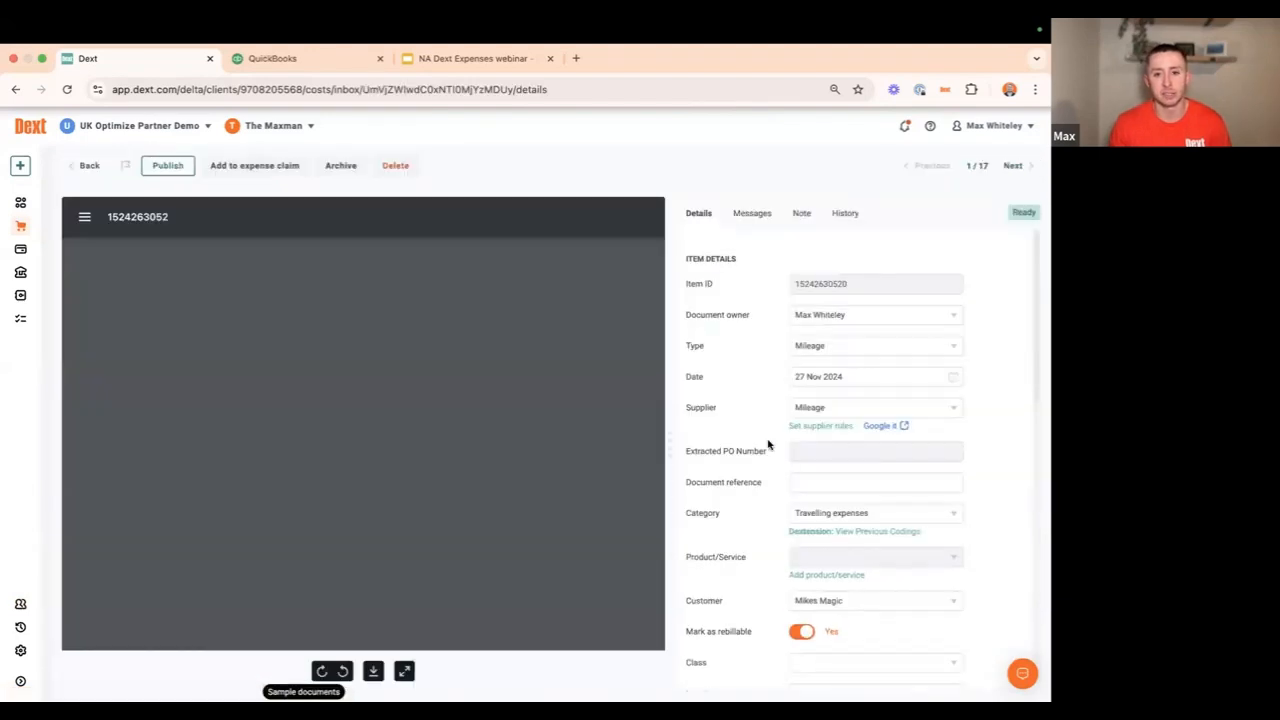
scroll(819, 572, "down", 1)
scroll(819, 572, "down", 5)
scroll(819, 565, "up", 6)
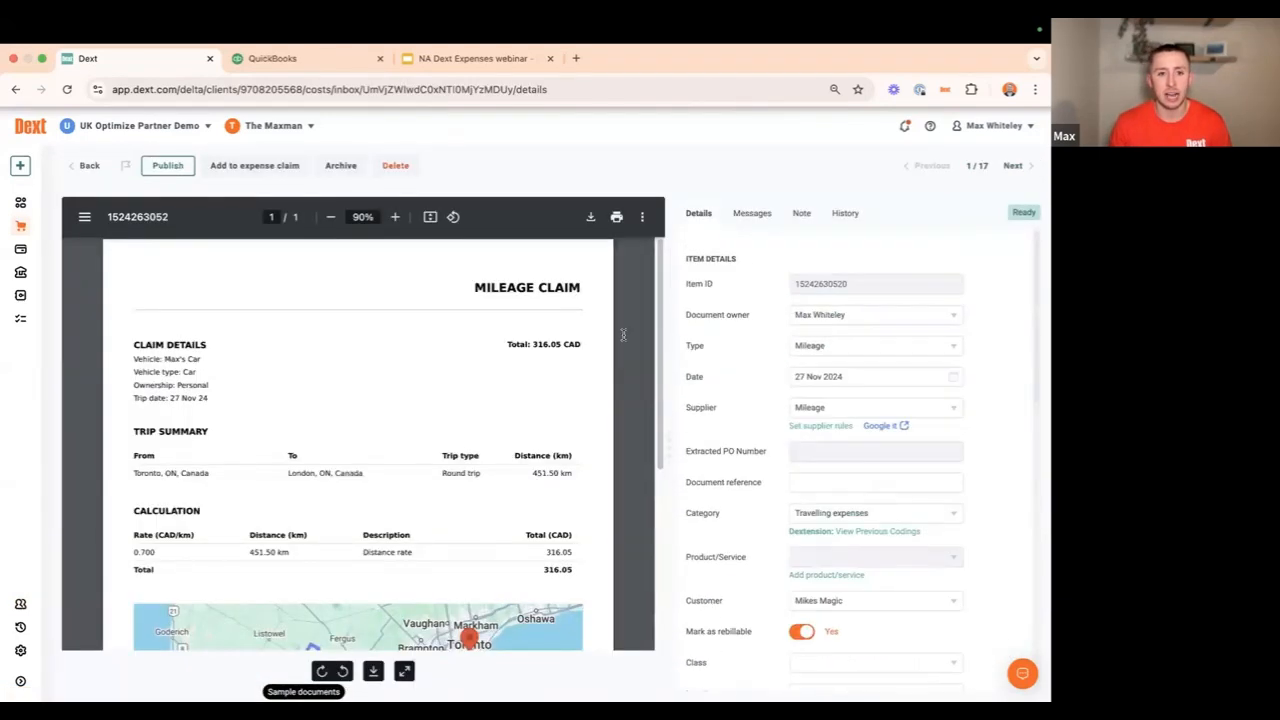
- Add the mileage item to a new expense claim for its document owner, ending 30 Nov 2024 and named "November mILEAGE"
left_click(247, 168)
left_click(570, 381)
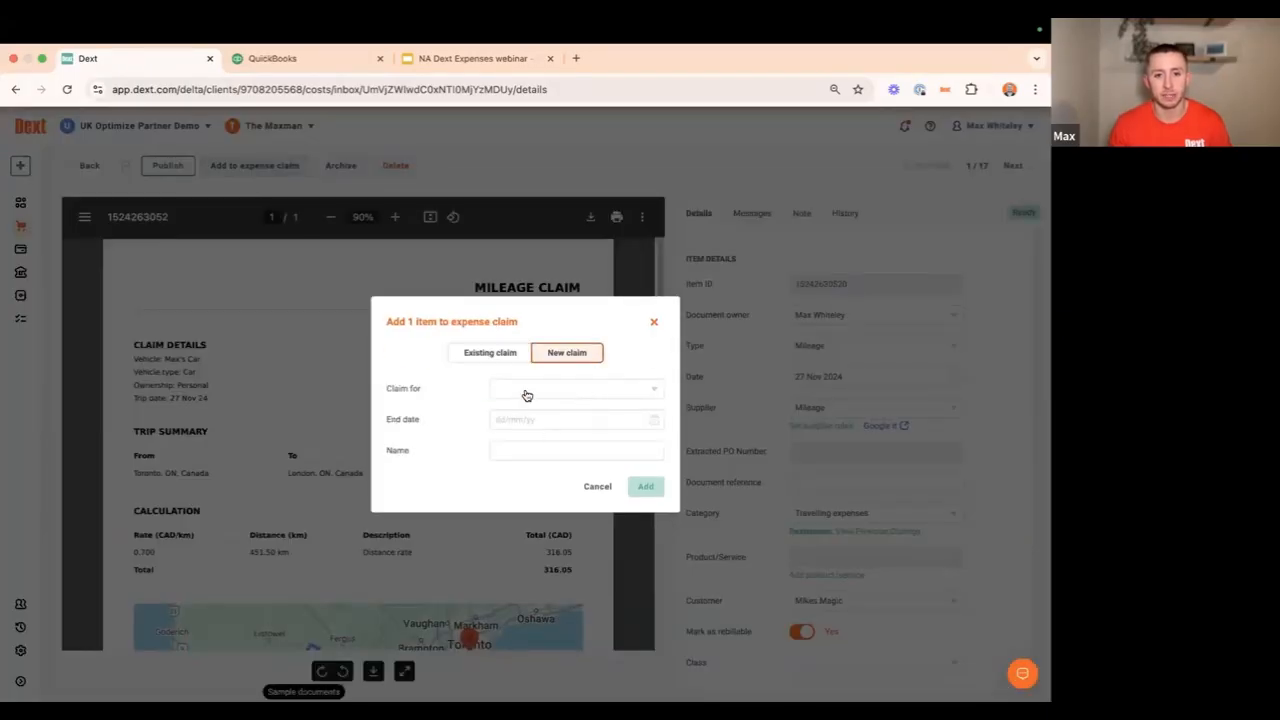
left_click(527, 396)
left_click(545, 497)
left_click(510, 419)
left_click(652, 420)
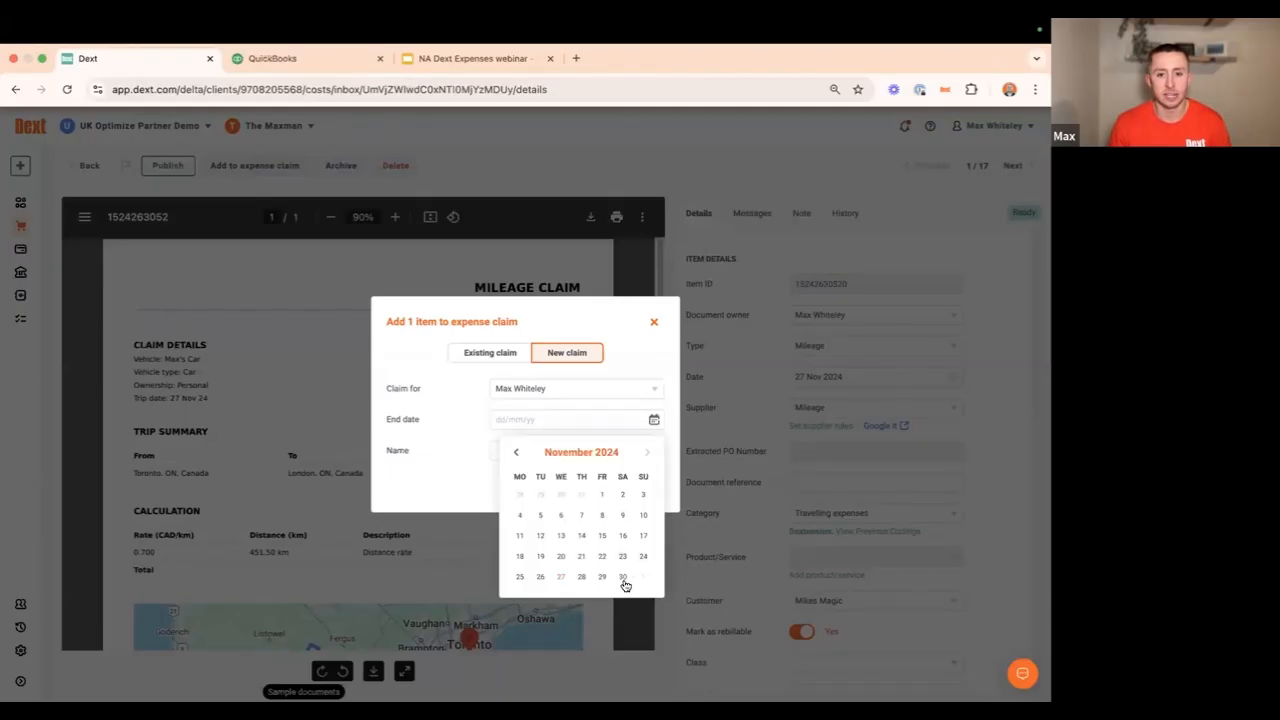
left_click(622, 579)
left_click(524, 450)
type("November miLEAGE")
left_click(648, 486)
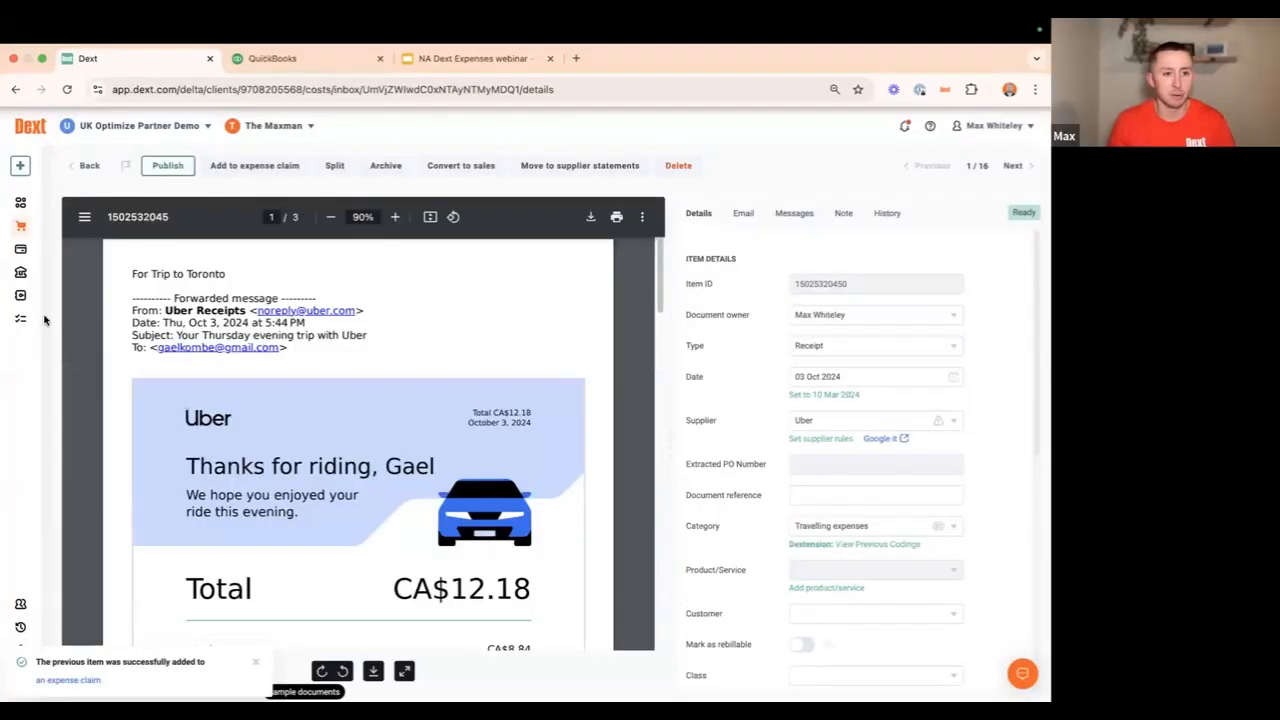
- Open the November mILEAGE expense claim and inspect its request approval option without submitting it
mouse_move(43, 295)
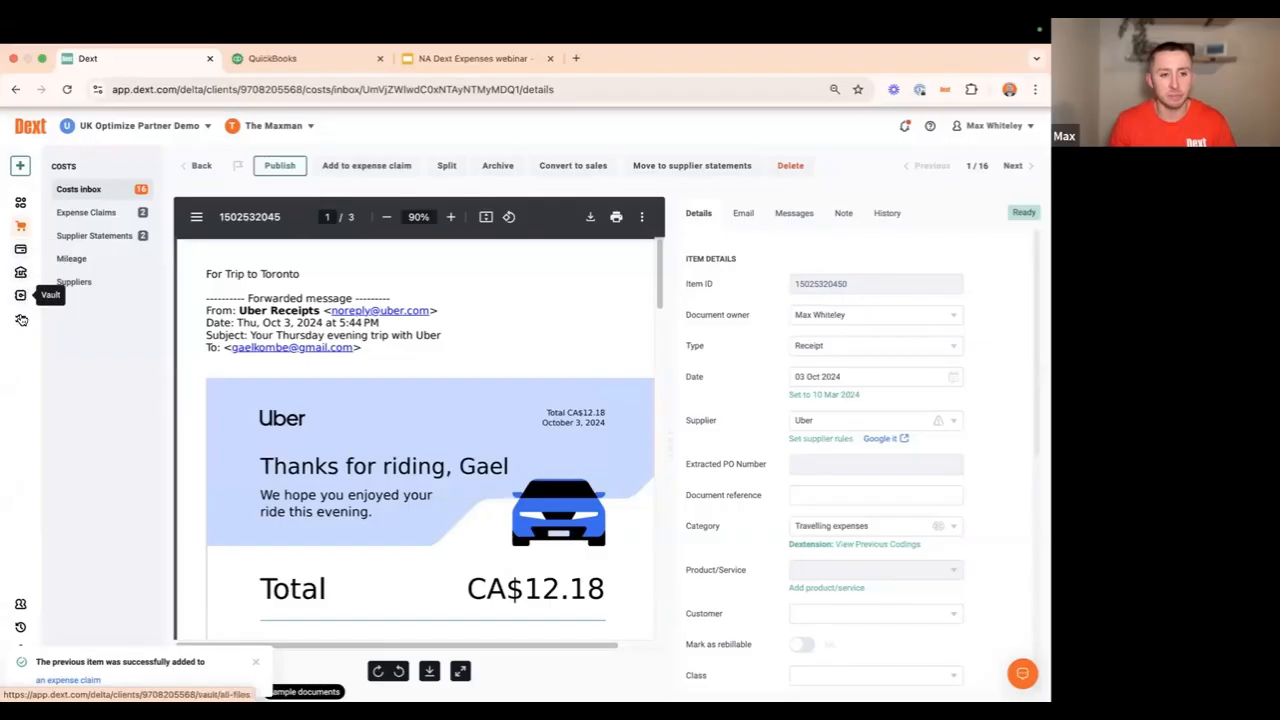
left_click(82, 214)
left_click(461, 316)
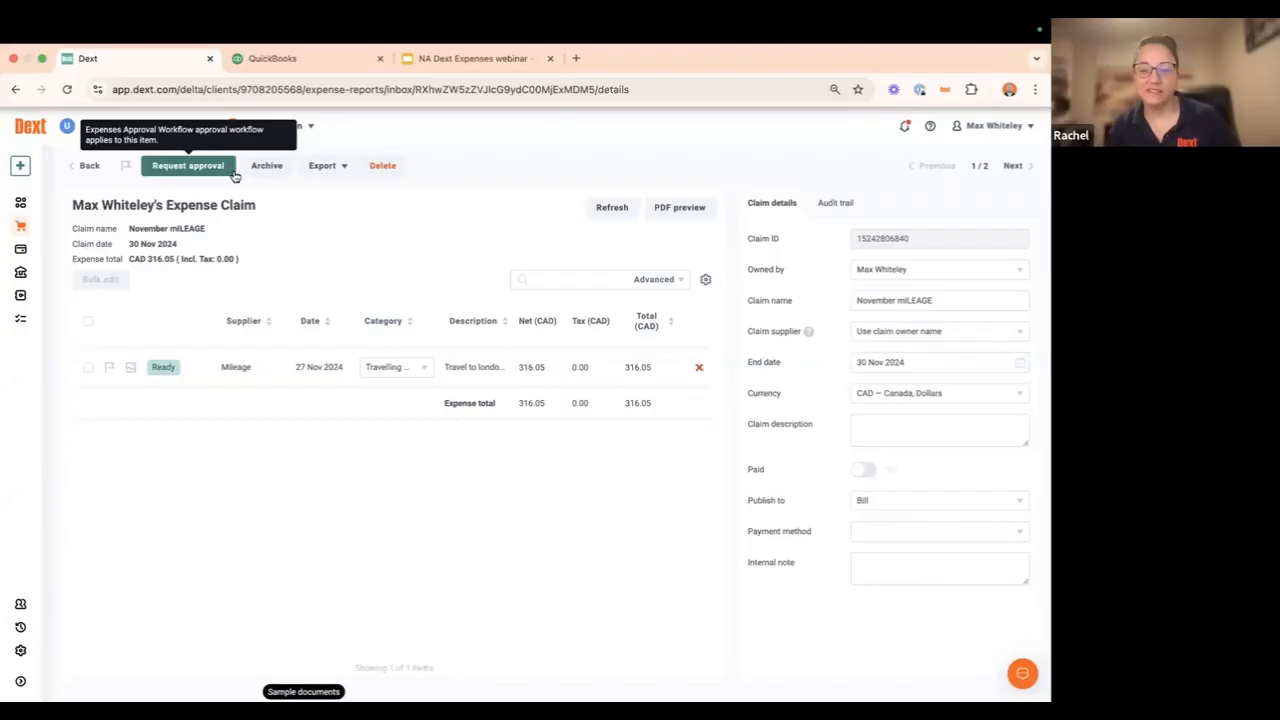
- View the mileage trips list, filter it by a document owner, and clear that filter
mouse_move(25, 230)
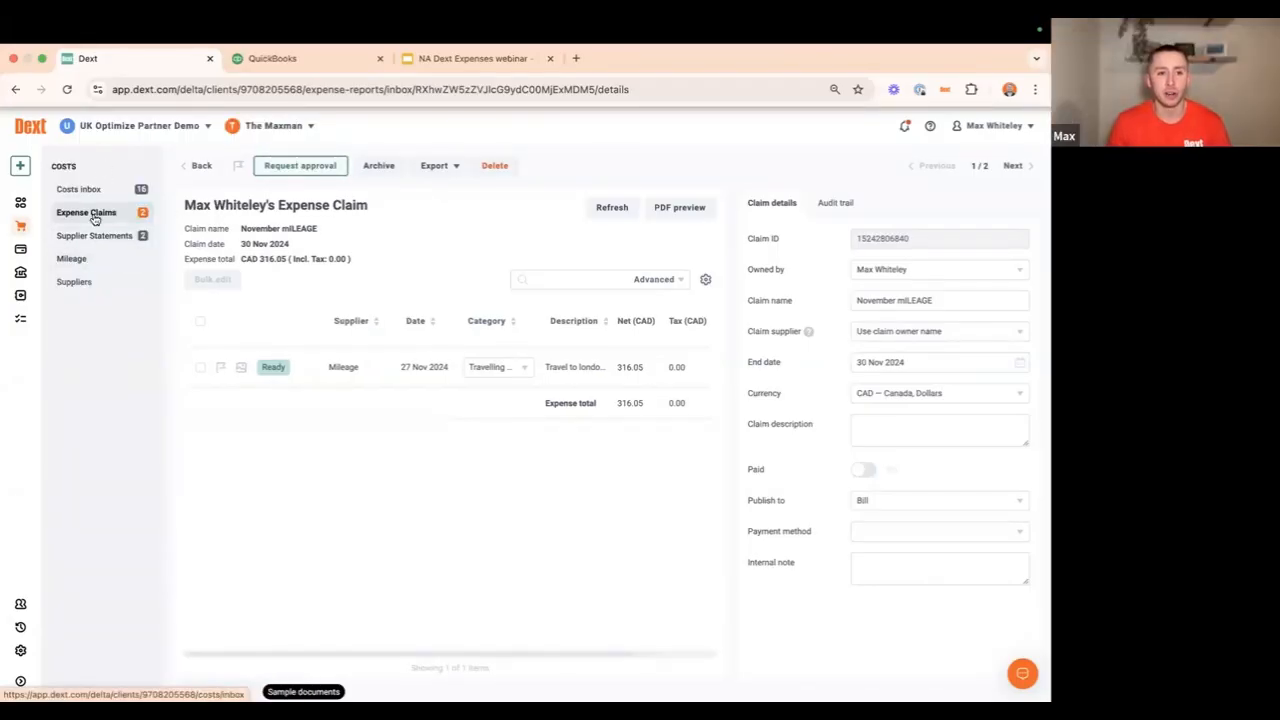
left_click(80, 259)
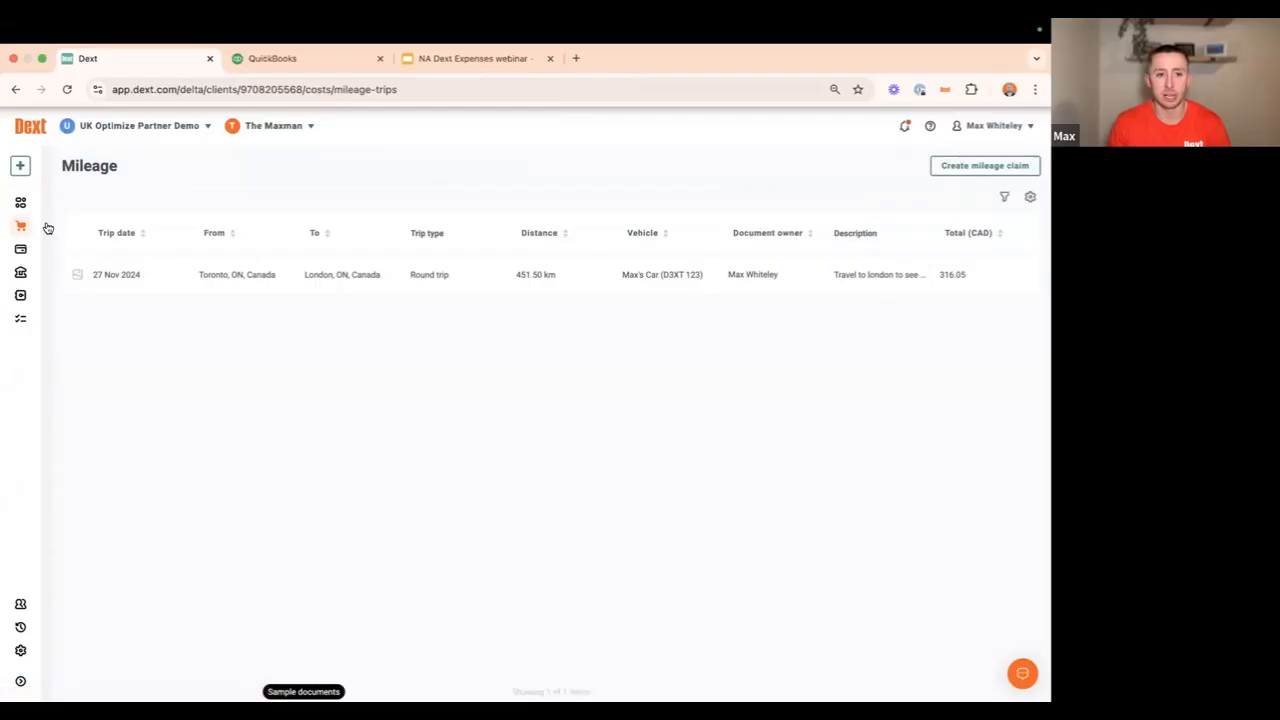
mouse_move(24, 228)
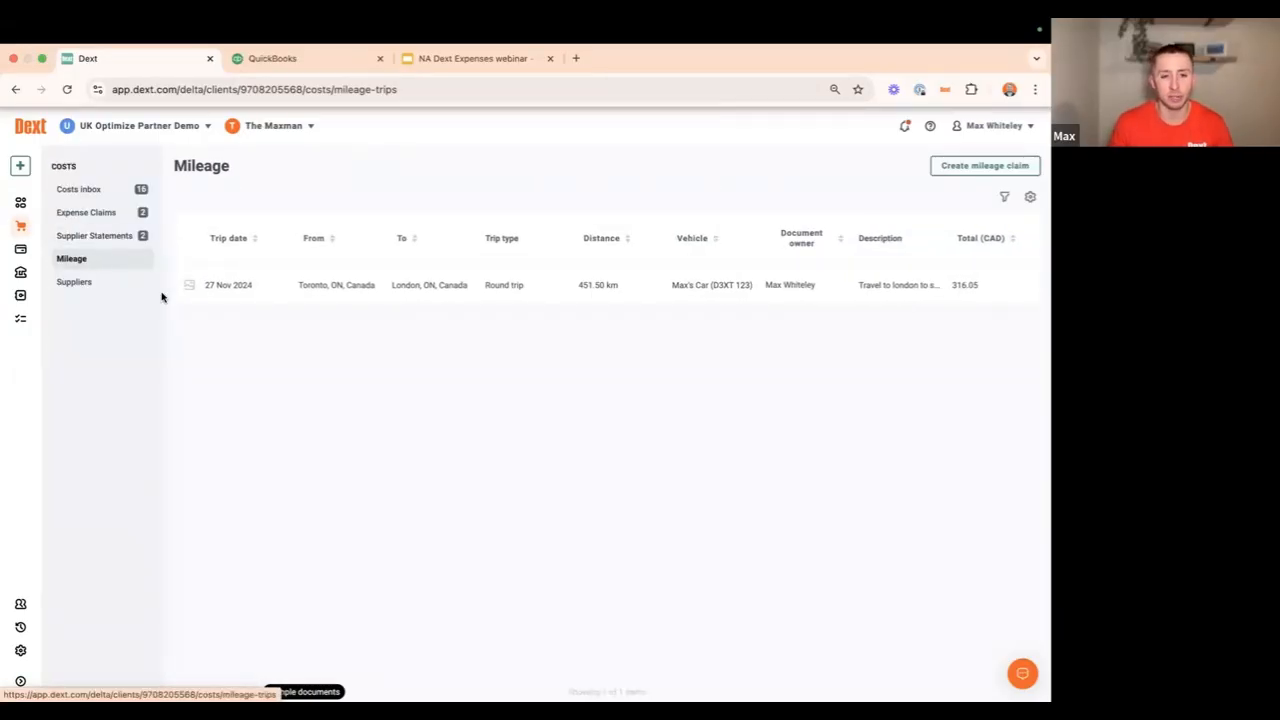
left_click(1003, 199)
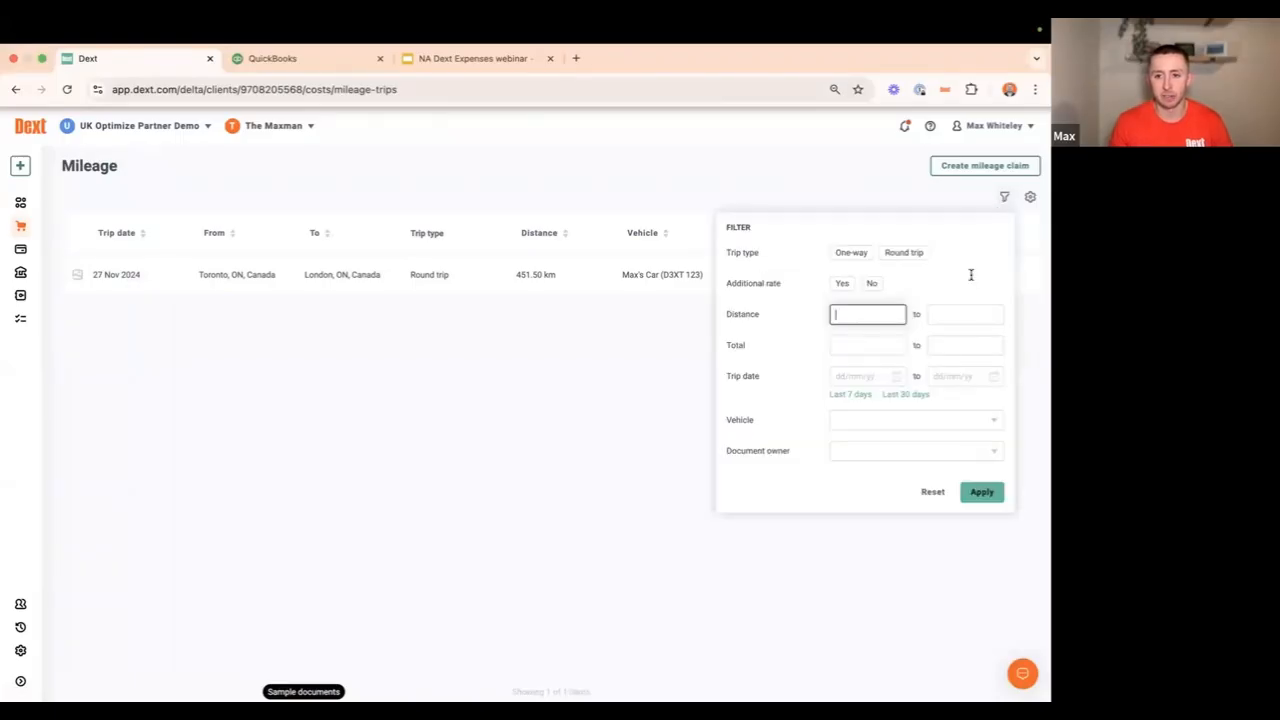
left_click(904, 457)
left_click(866, 560)
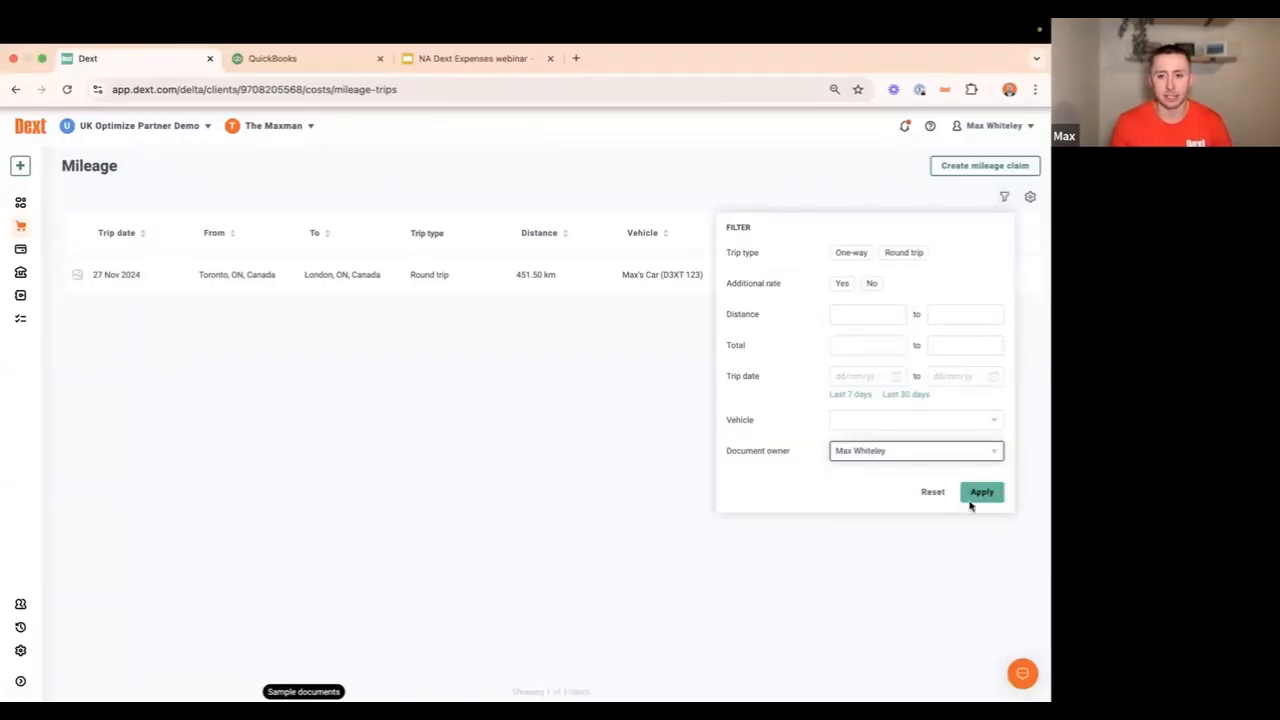
left_click(980, 491)
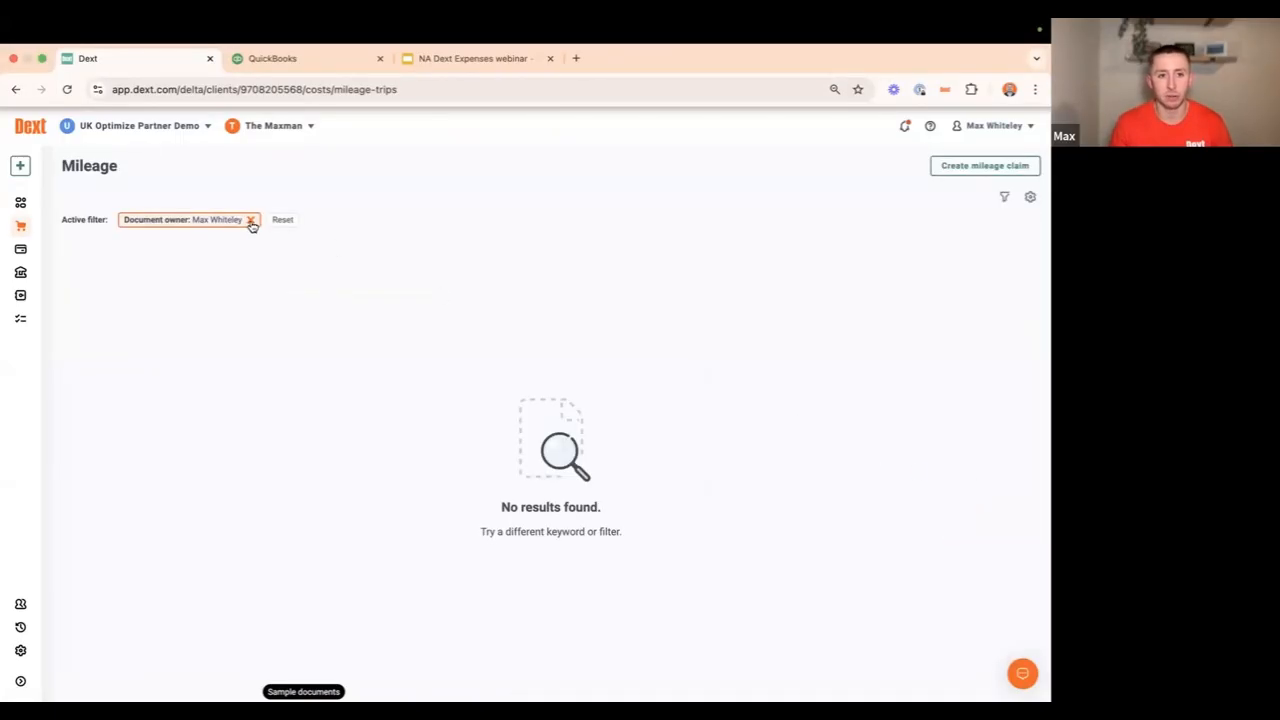
left_click(251, 220)
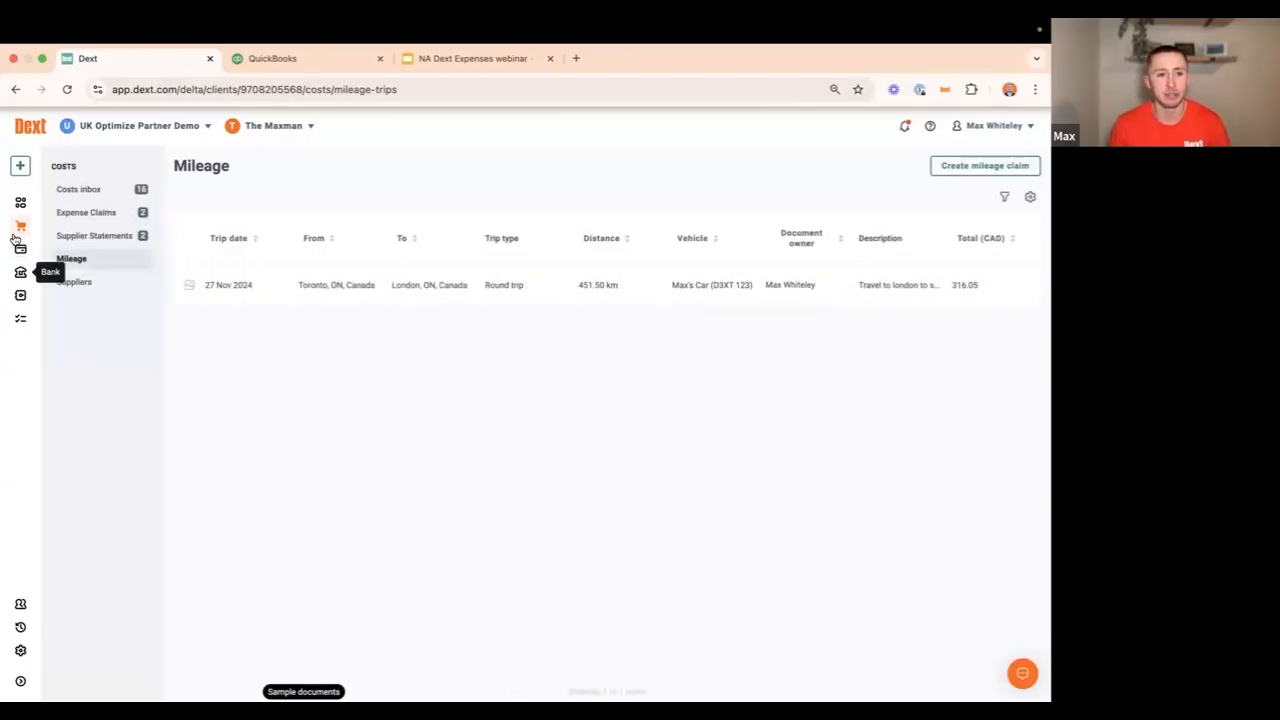
mouse_move(725, 25)
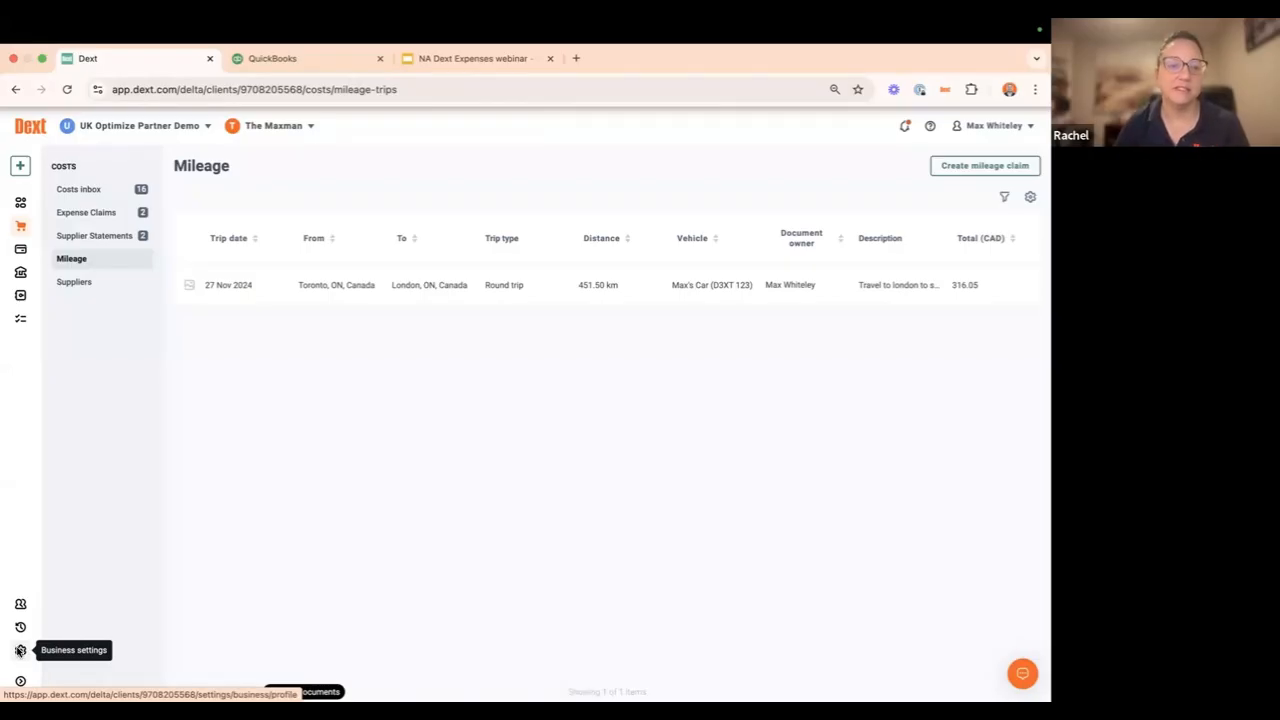
left_click(20, 651)
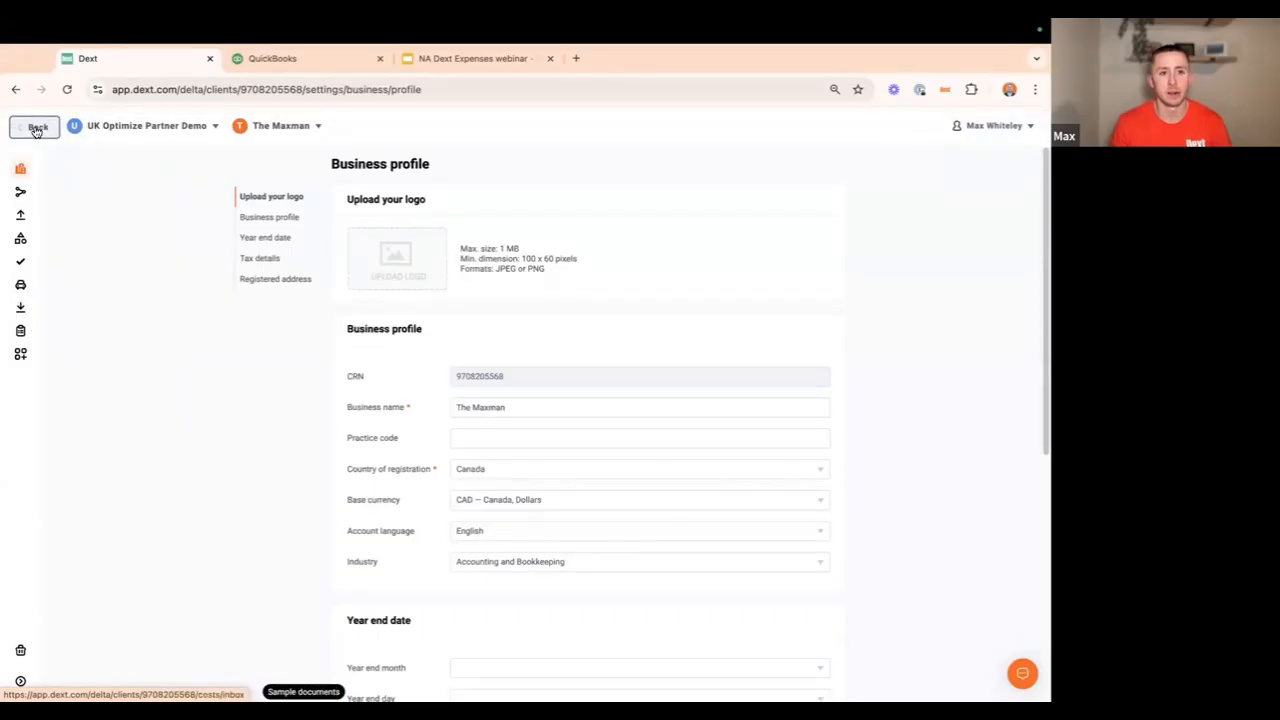
left_click(36, 130)
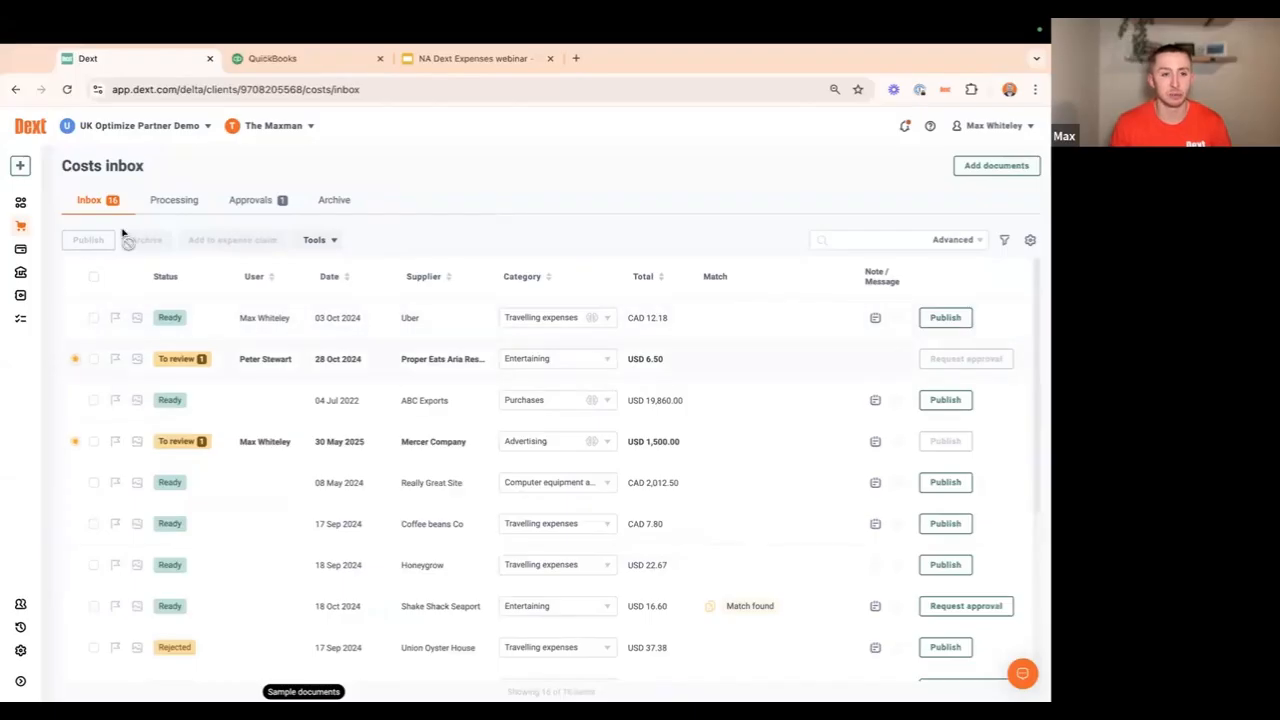
- Return to the mileage trips list and switch to the NA Dext Expenses webinar presentation in Google Slides
mouse_move(20, 226)
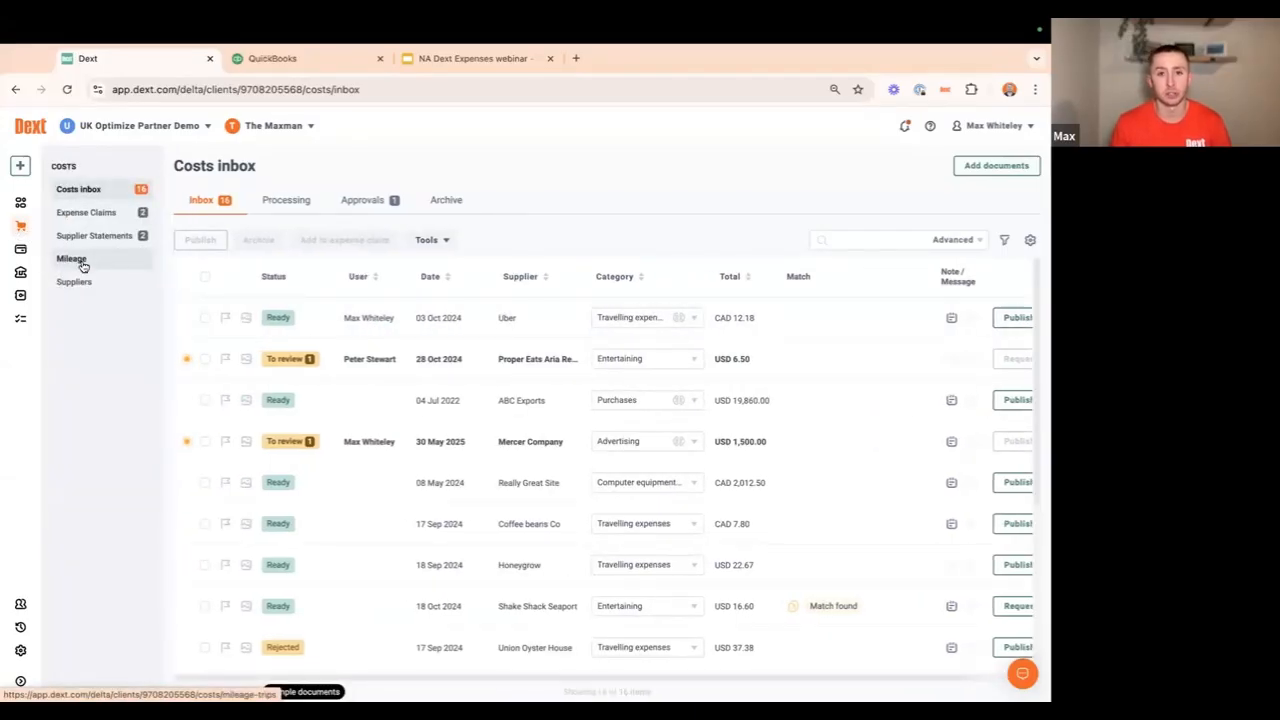
left_click(82, 264)
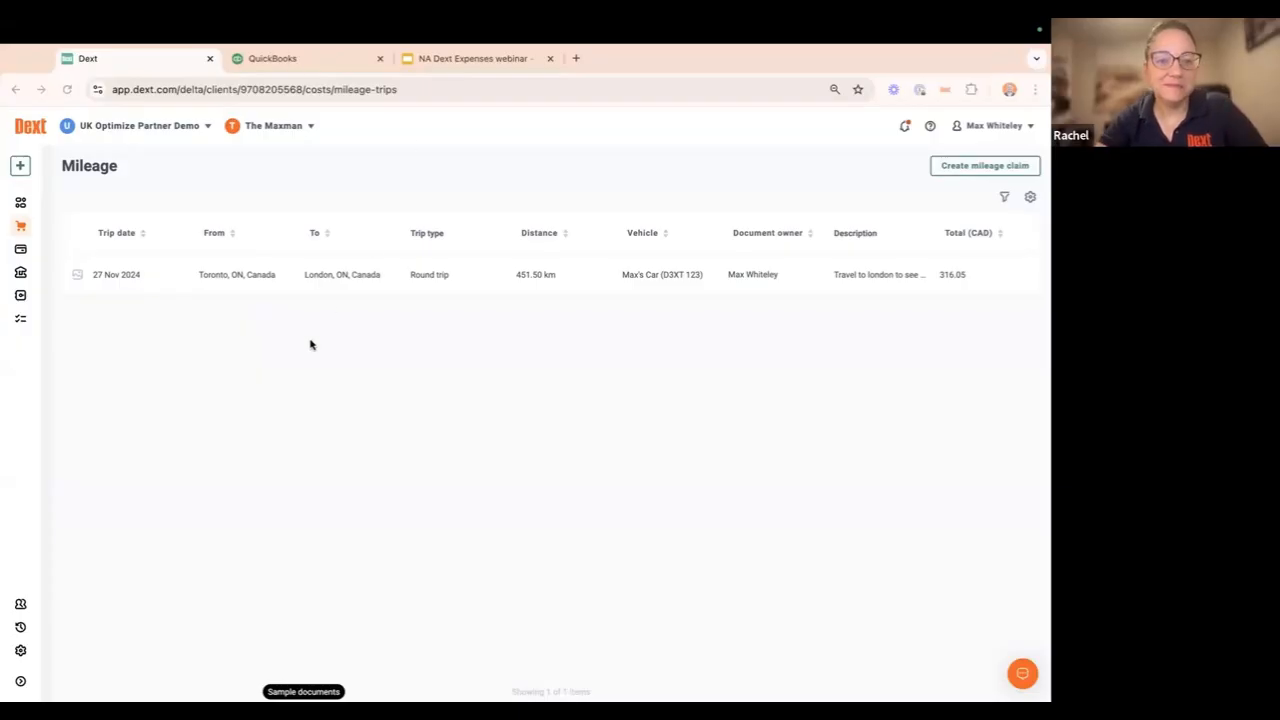
left_click(466, 60)
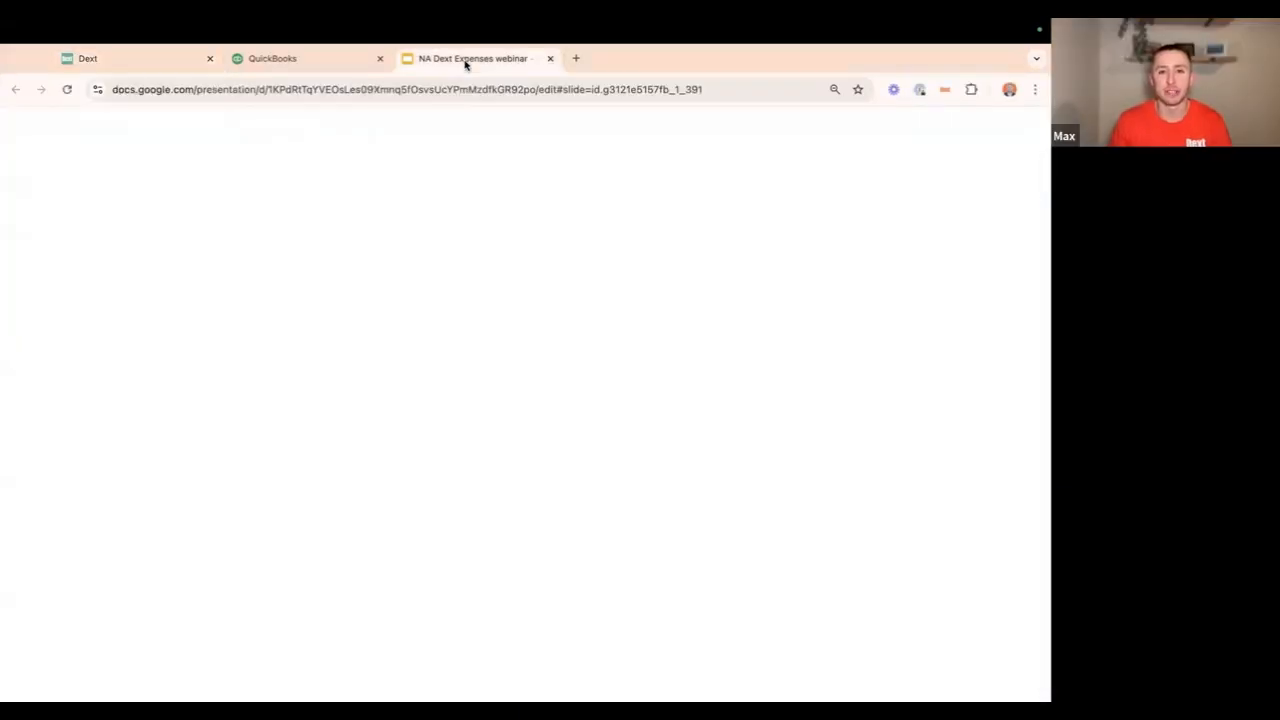
- Switch back to Dext and open the Mercer Company invoice marked for review in the costs inbox
scroll(73, 541, "down", 2)
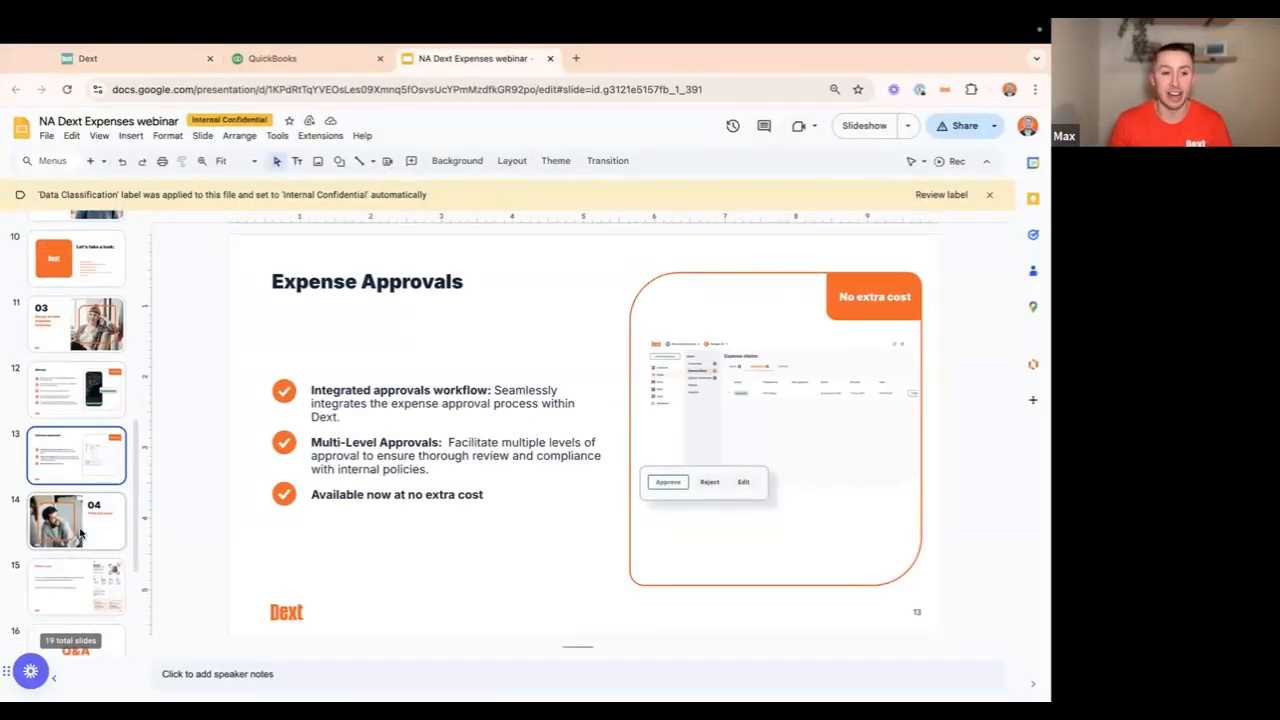
scroll(73, 541, "down", 3)
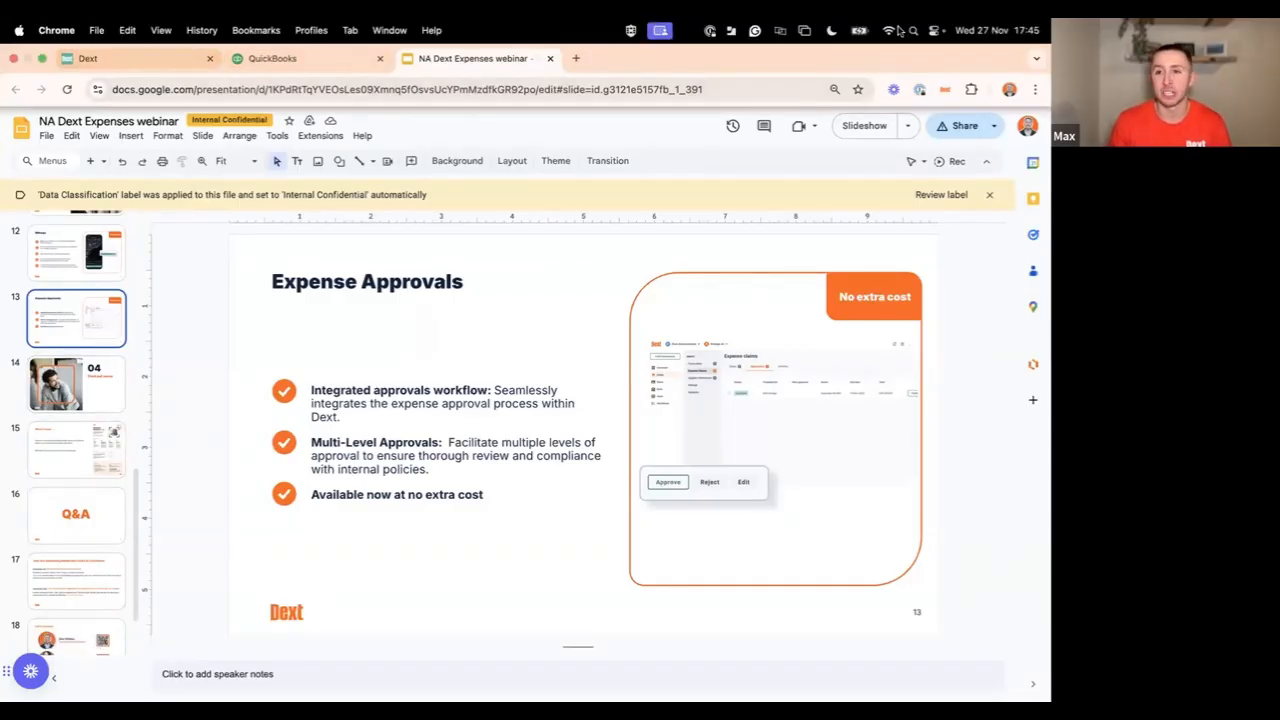
left_click(180, 60)
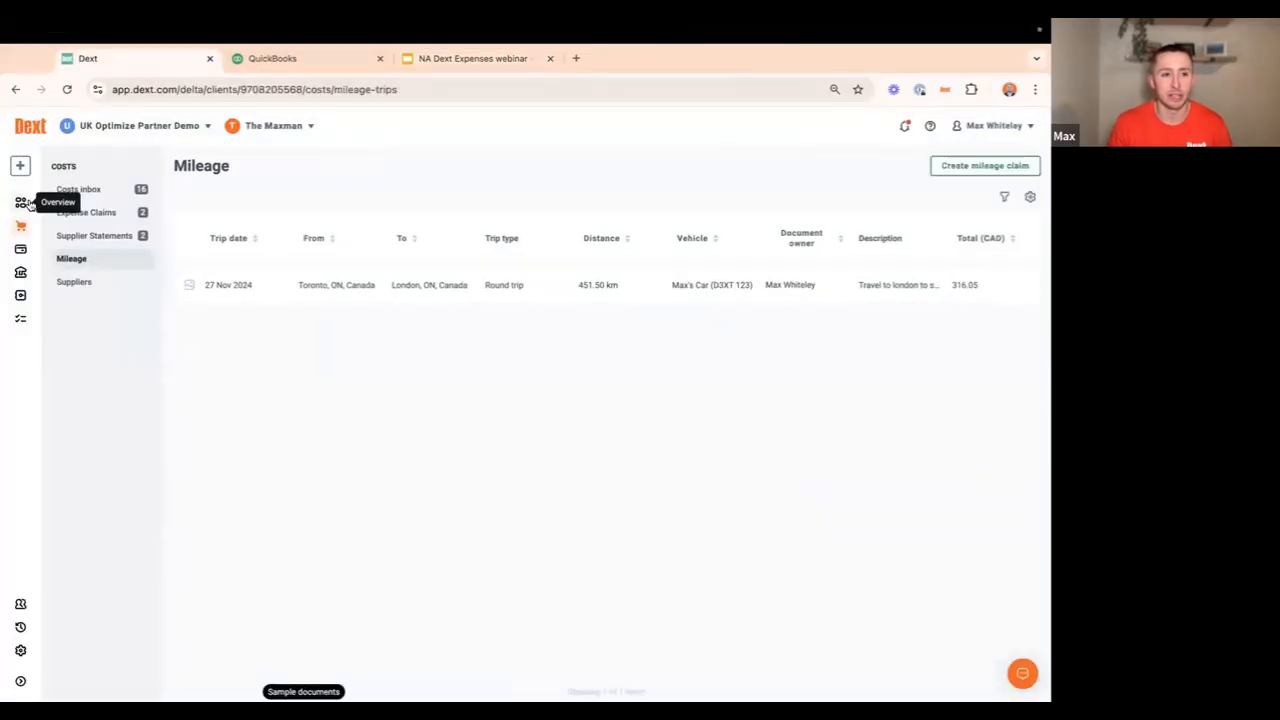
left_click(80, 194)
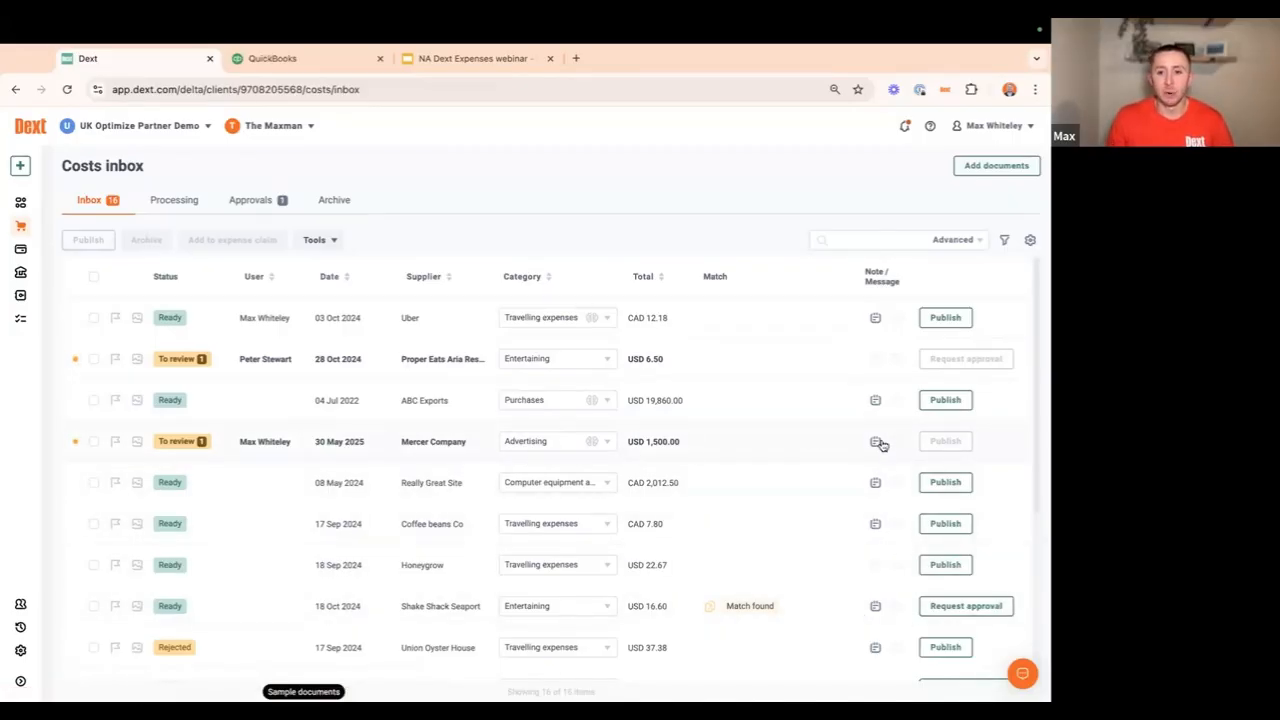
left_click(263, 442)
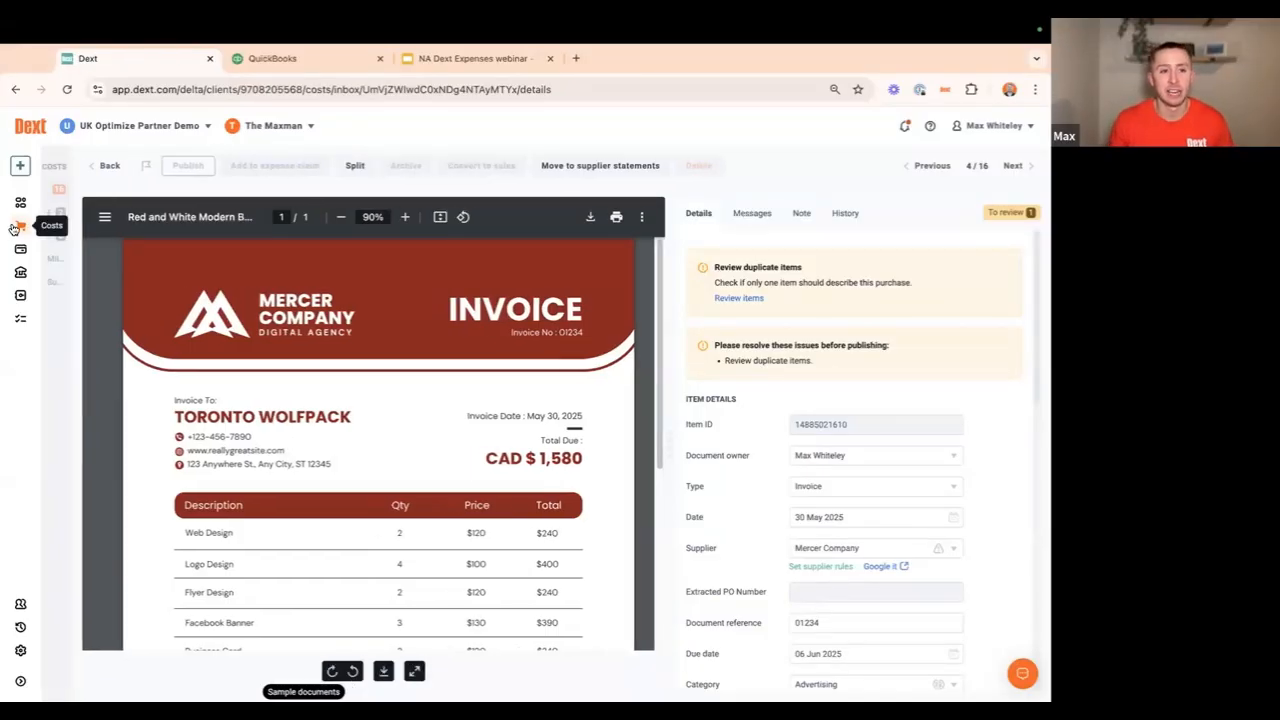
- Open the submission history from the costs archive and review the workspace status of the submitted items
mouse_move(20, 226)
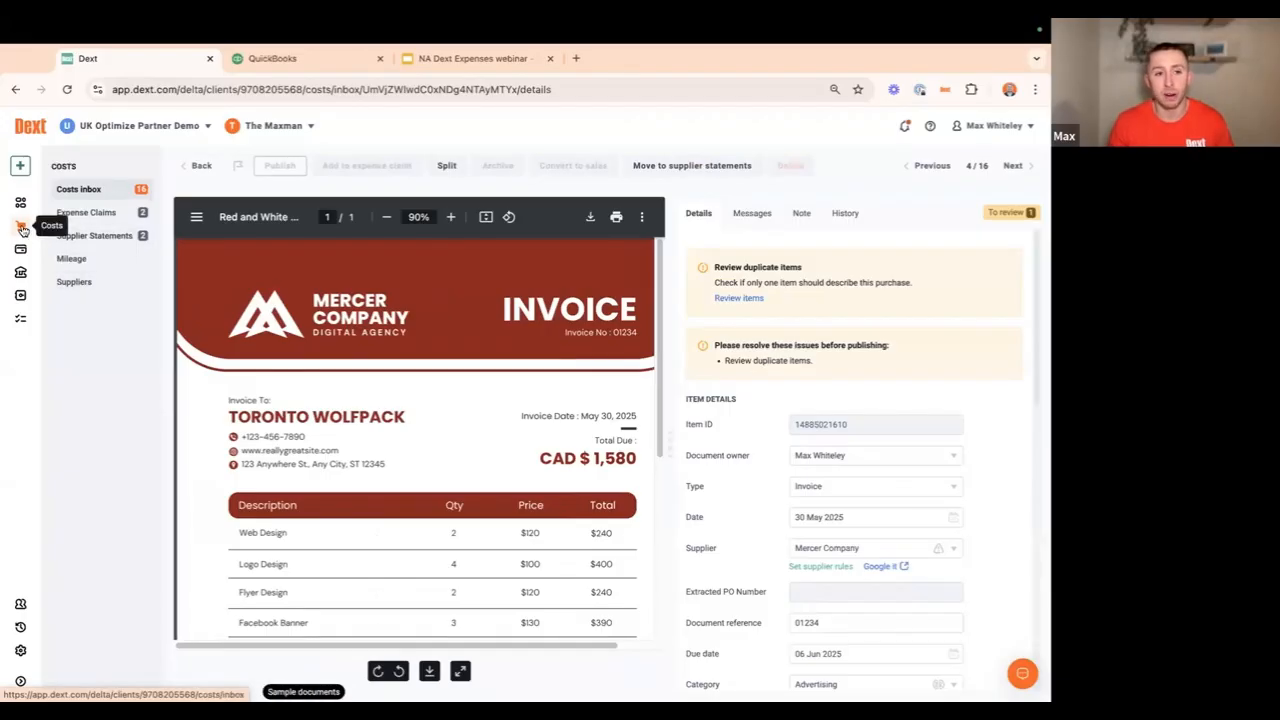
left_click(92, 192)
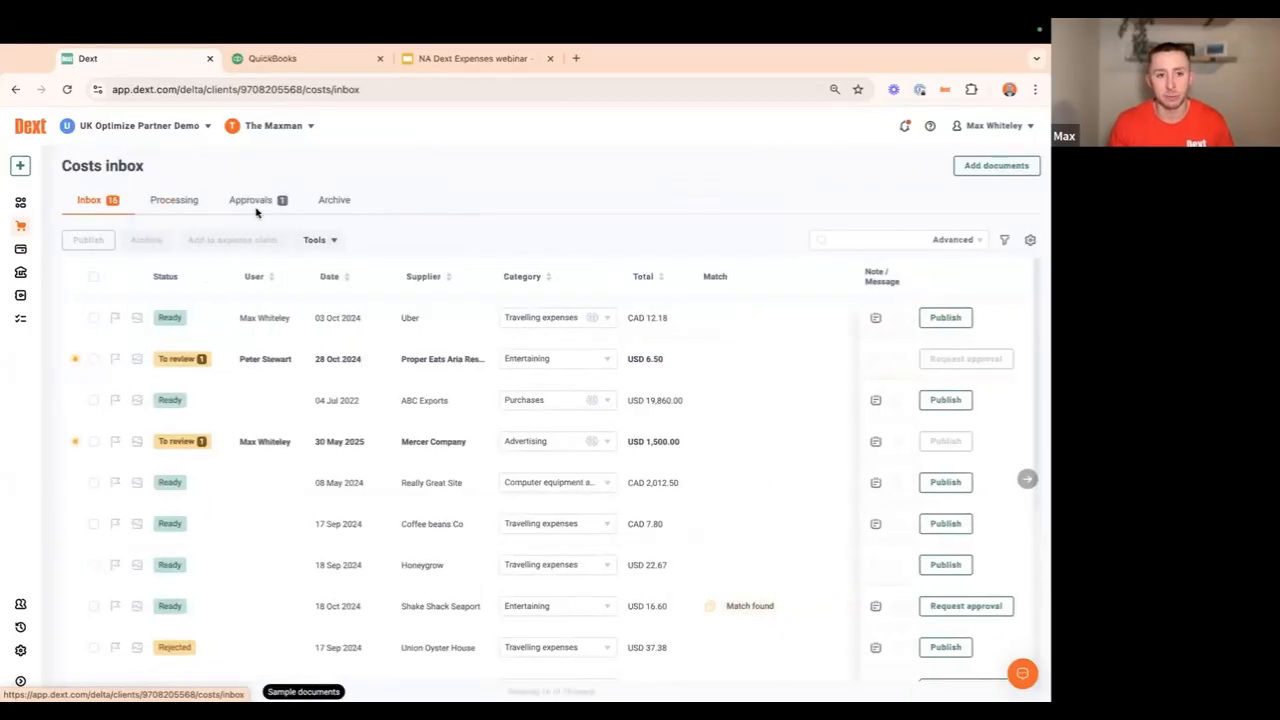
left_click(334, 200)
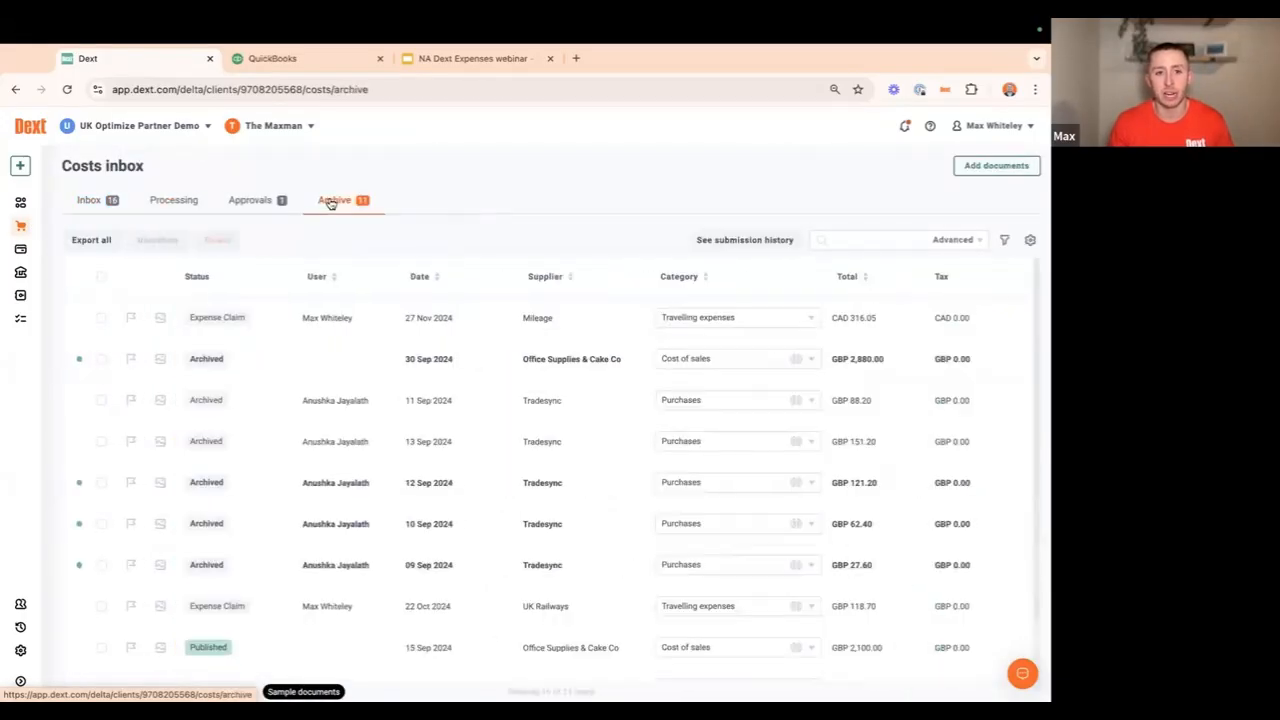
left_click(745, 242)
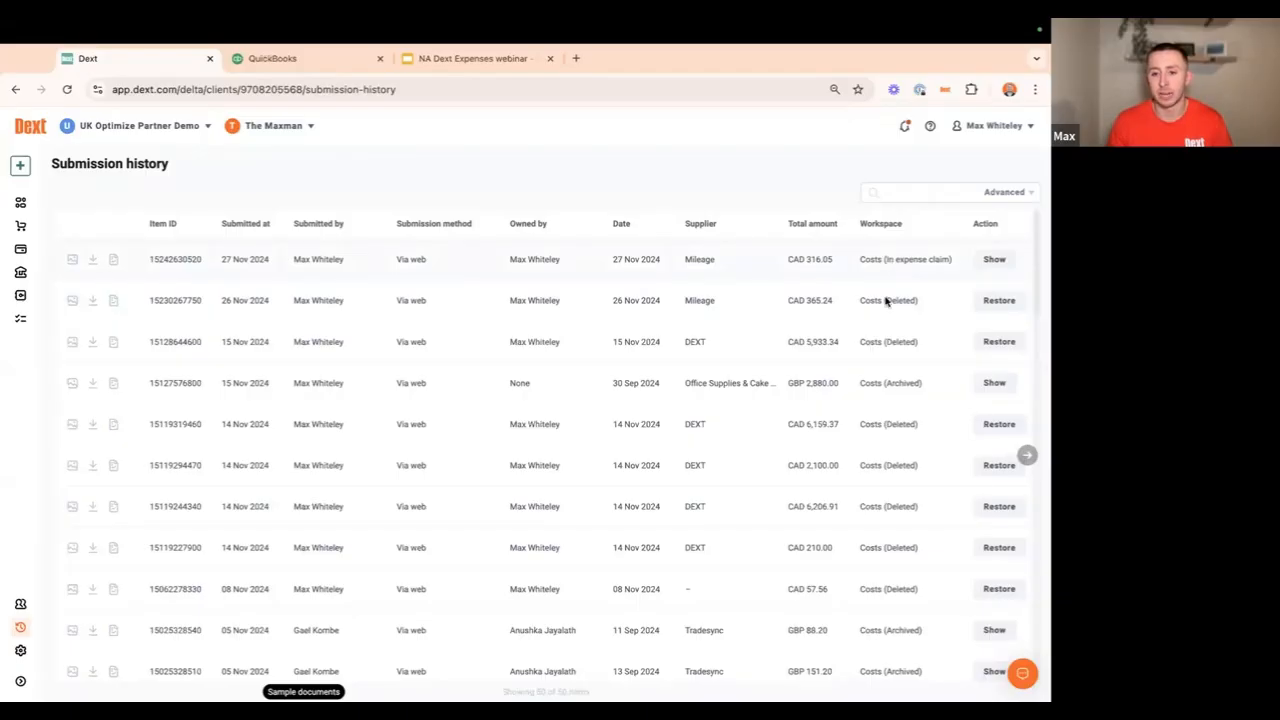
scroll(886, 410, "down", 2)
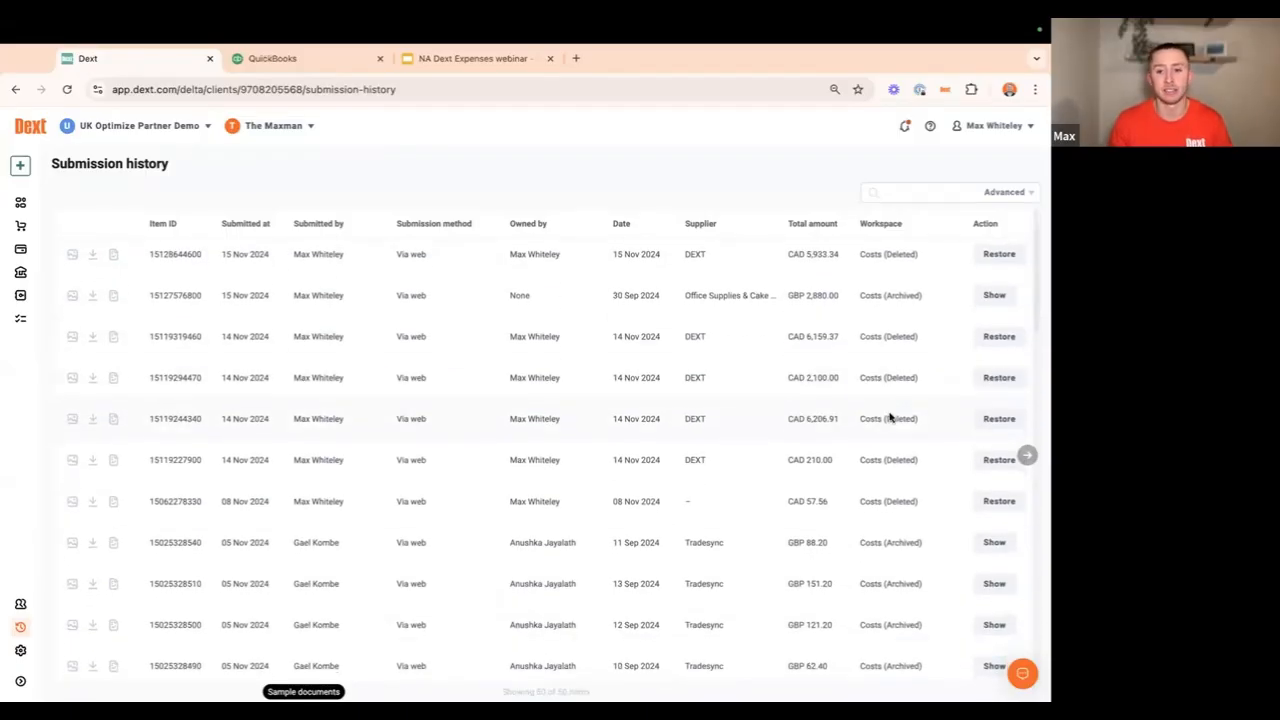
scroll(890, 418, "down", 15)
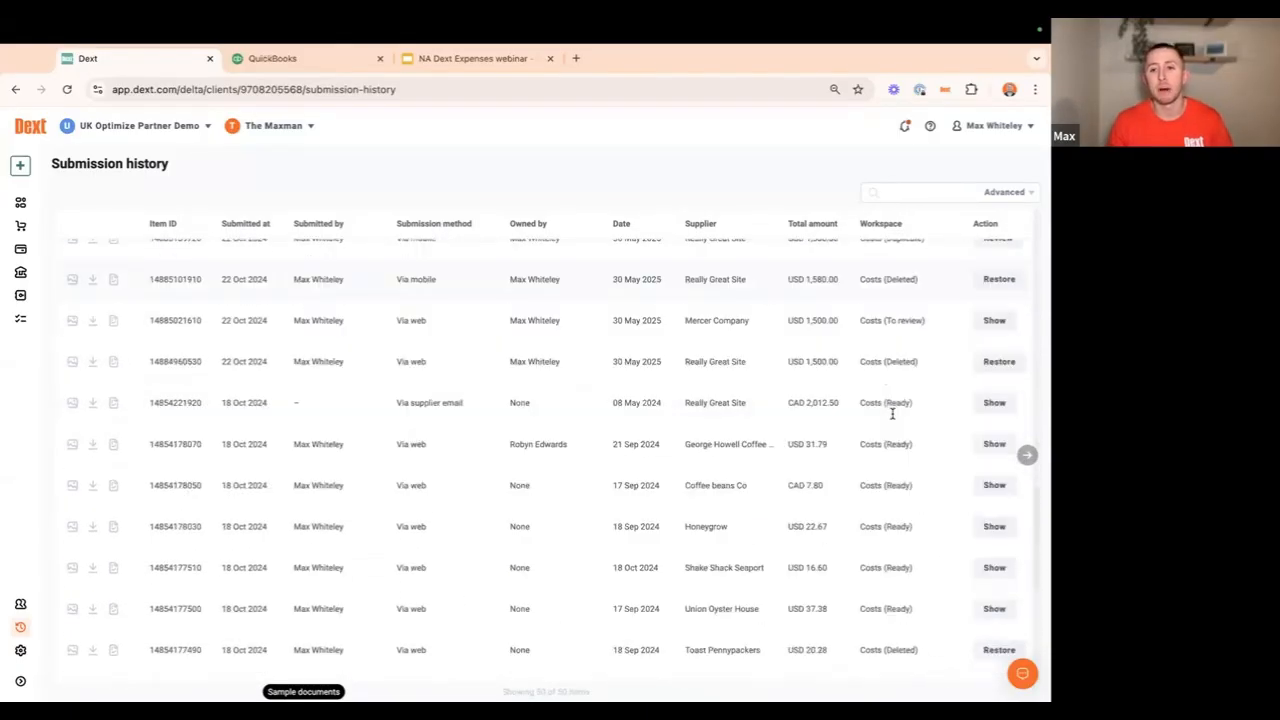
scroll(892, 413, "down", 5)
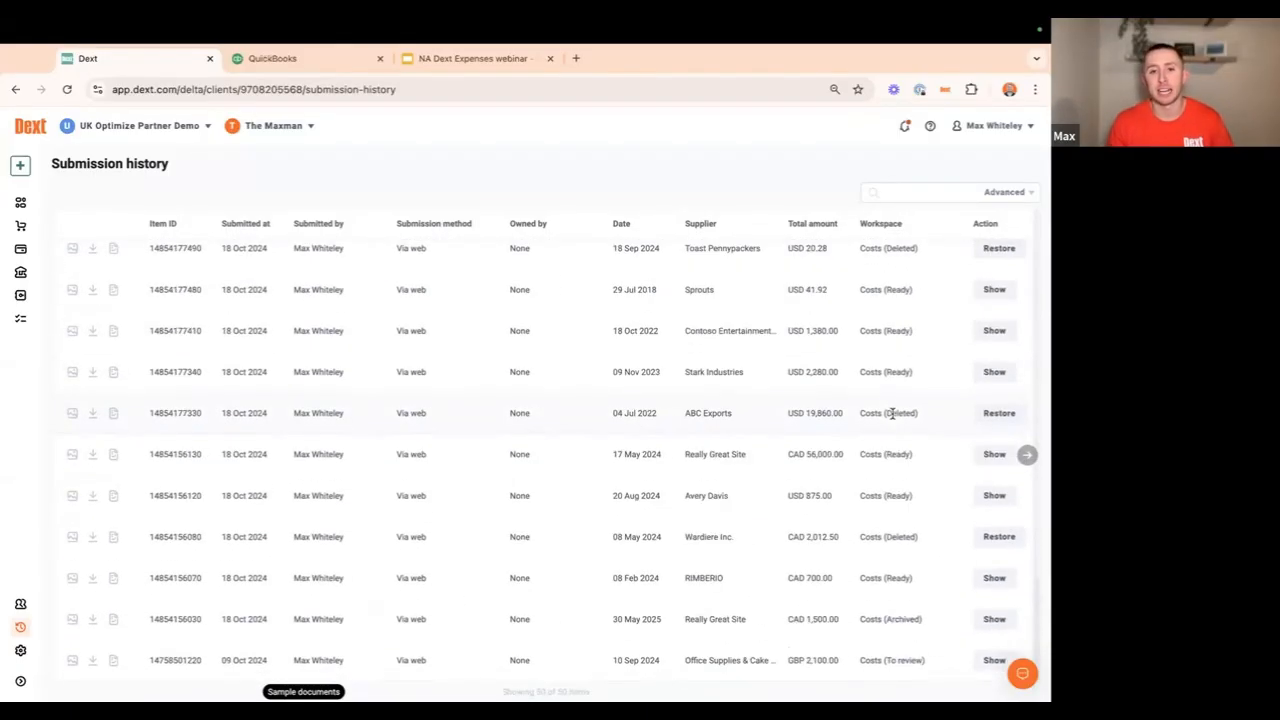
- Set the handling of duplicate cost items to Review in the business's extraction settings
left_click(20, 650)
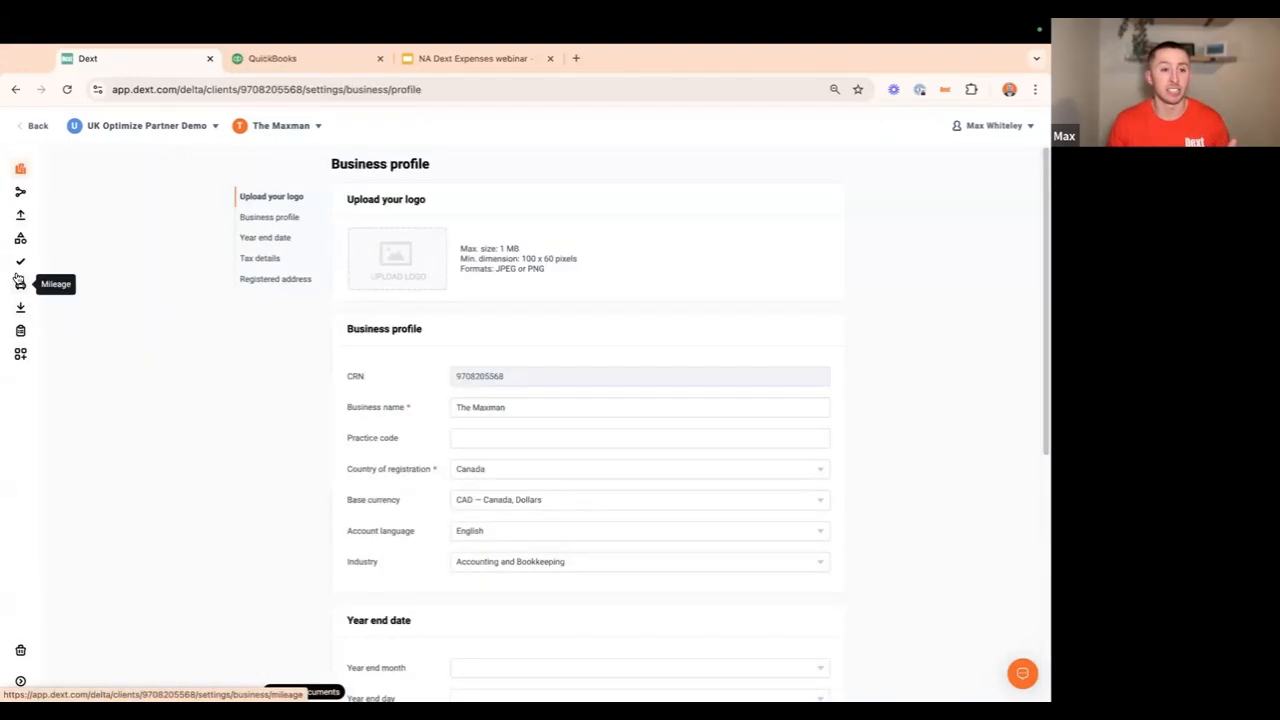
left_click(21, 217)
scroll(579, 419, "down", 2)
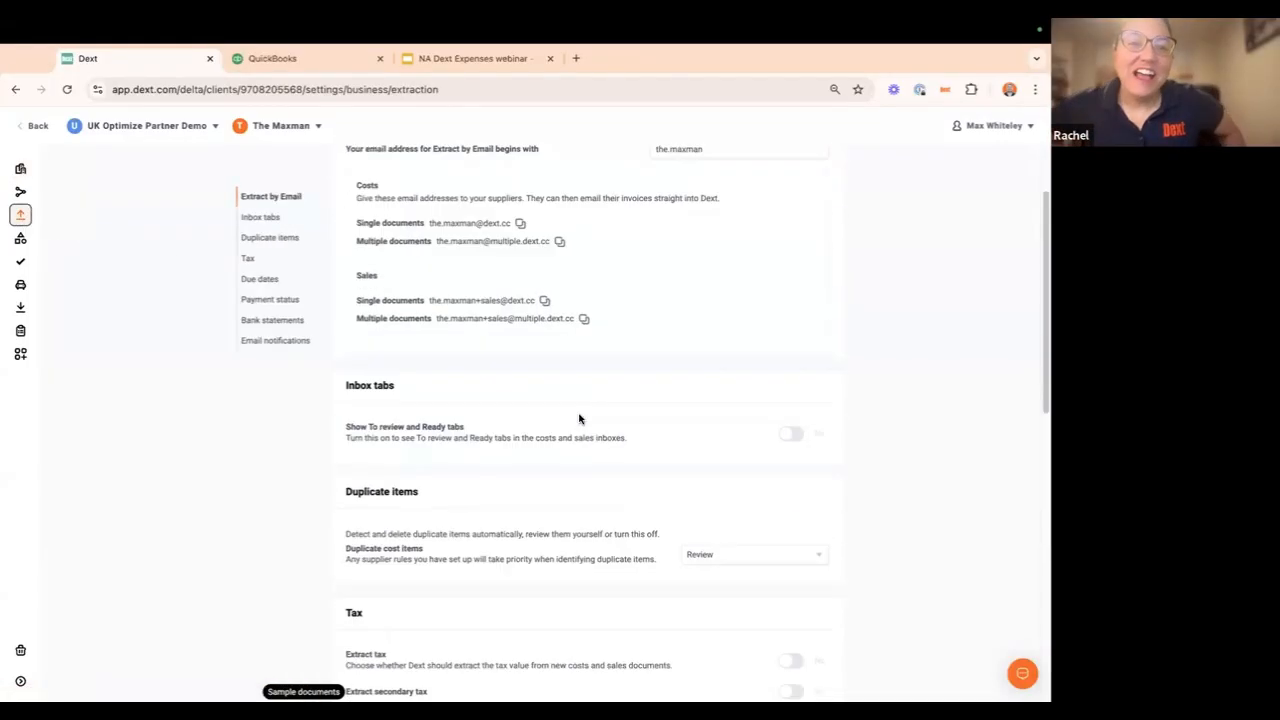
scroll(579, 419, "down", 2)
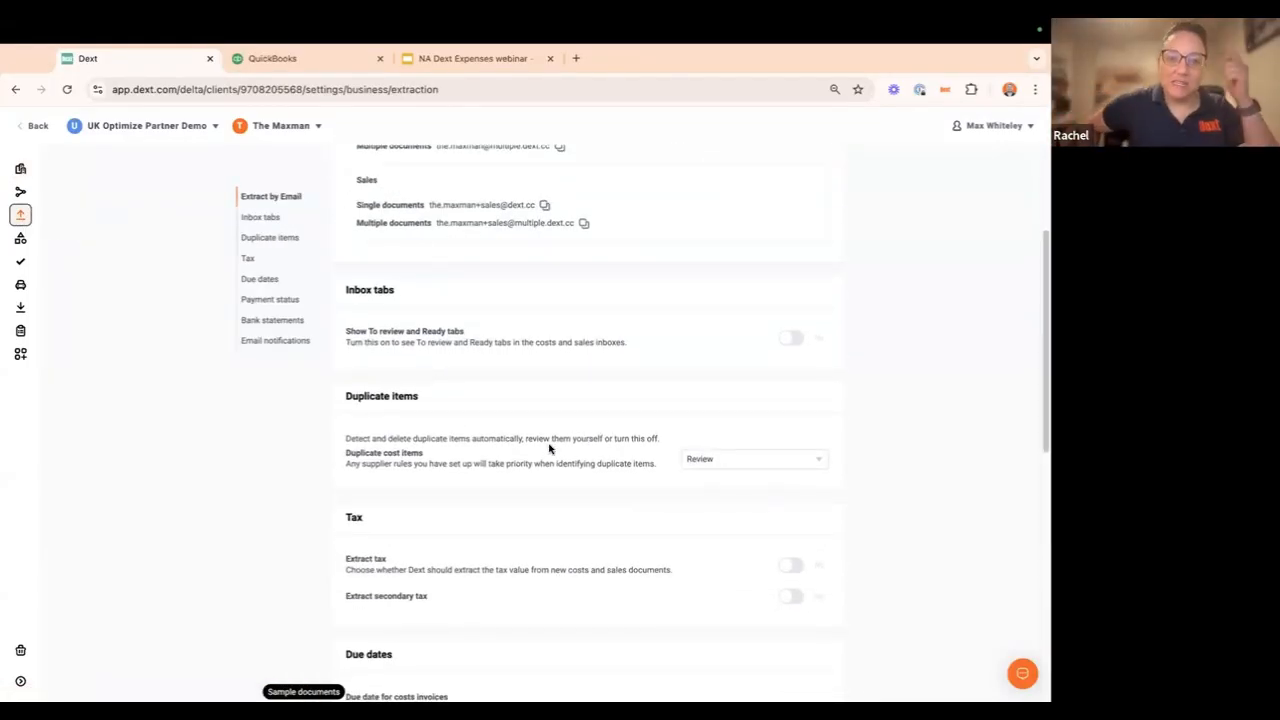
scroll(549, 449, "down", 1)
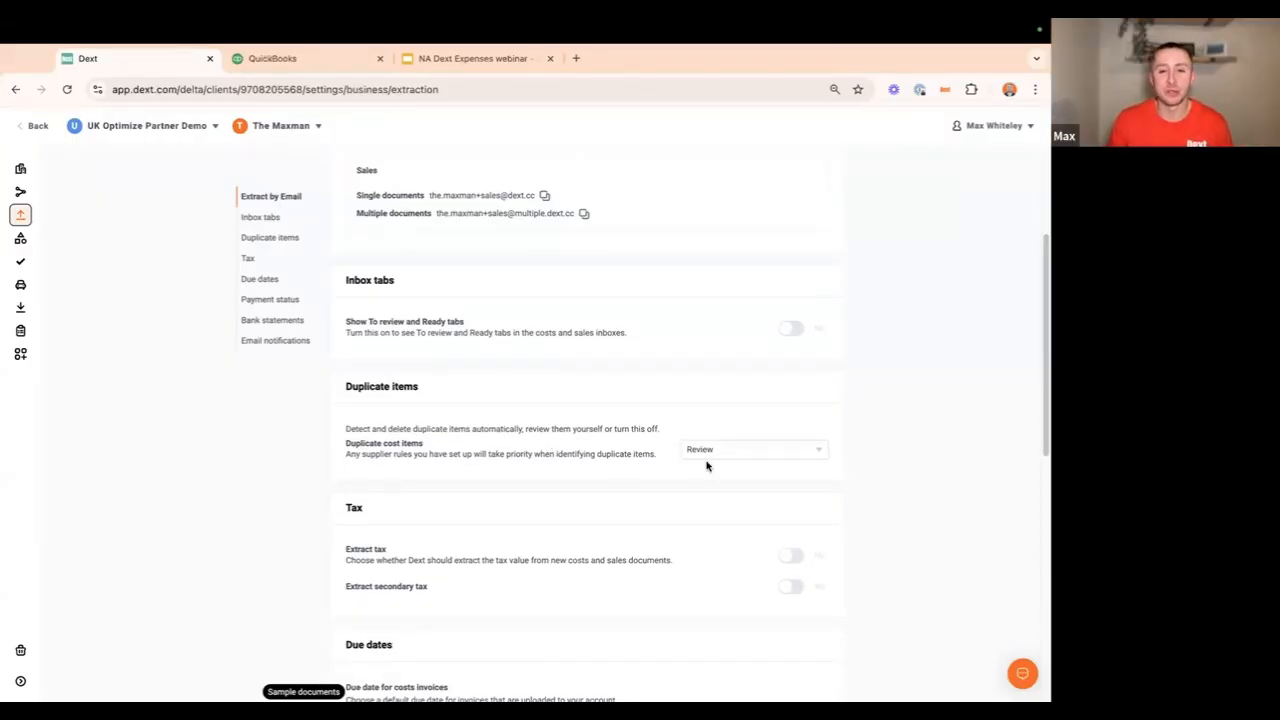
left_click(741, 457)
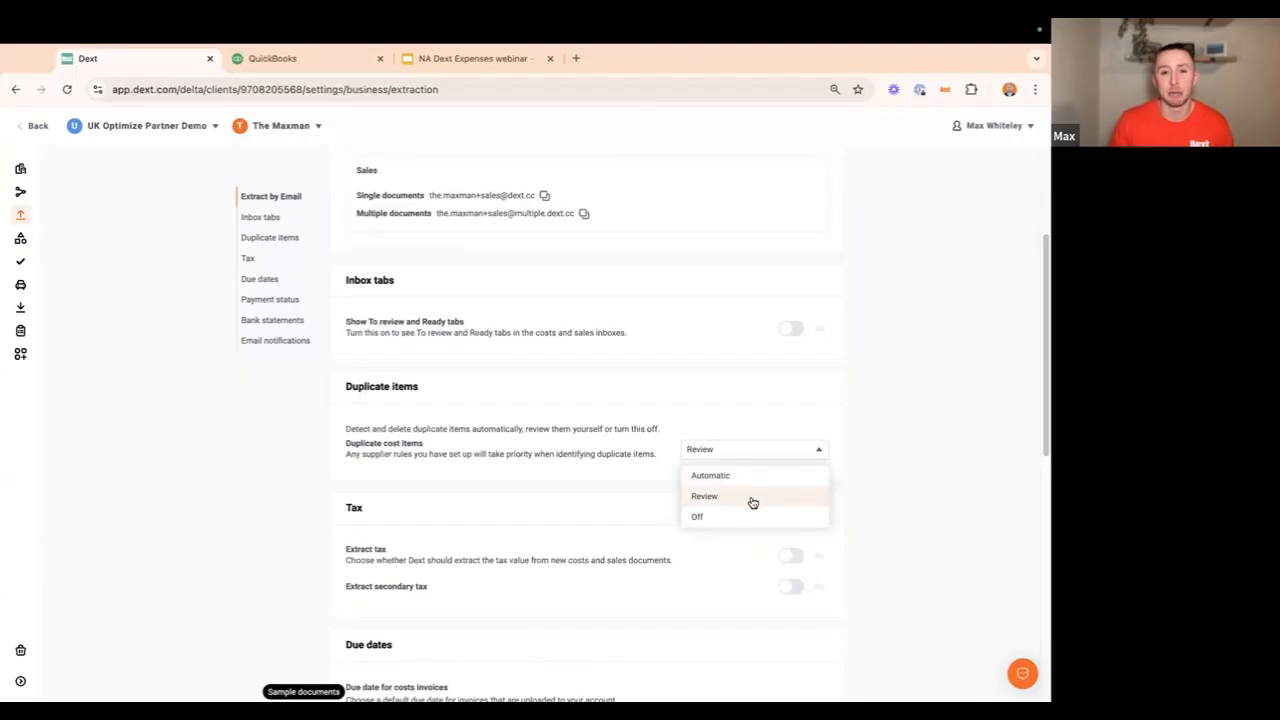
left_click(813, 496)
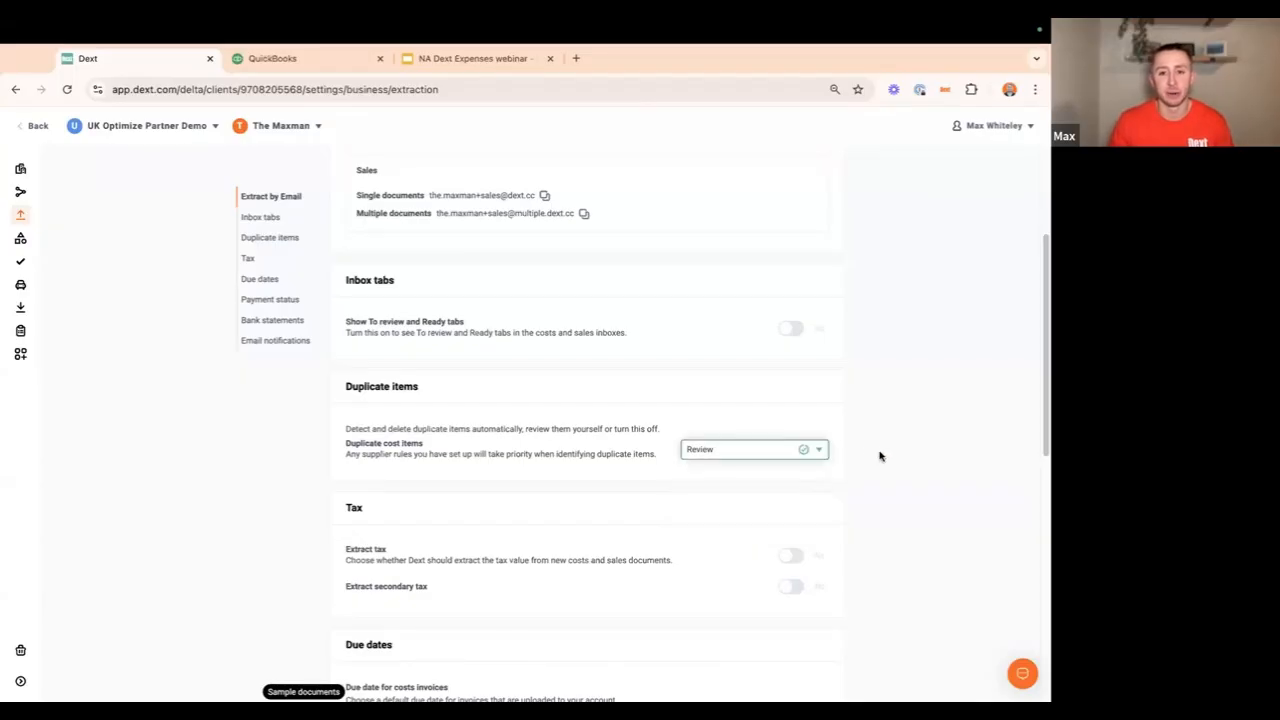
- Reopen the Mercer Company invoice, compare it with its duplicate, and inspect the same-purchase options without choosing one
left_click(38, 127)
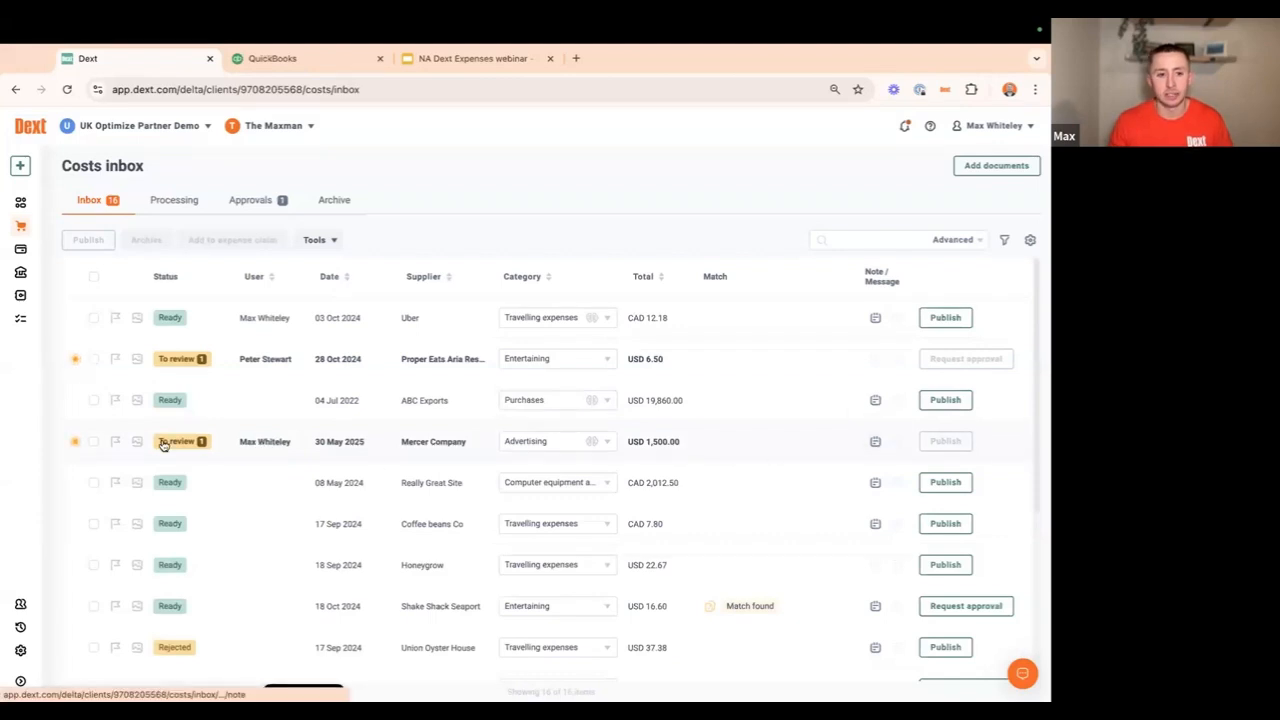
left_click(324, 443)
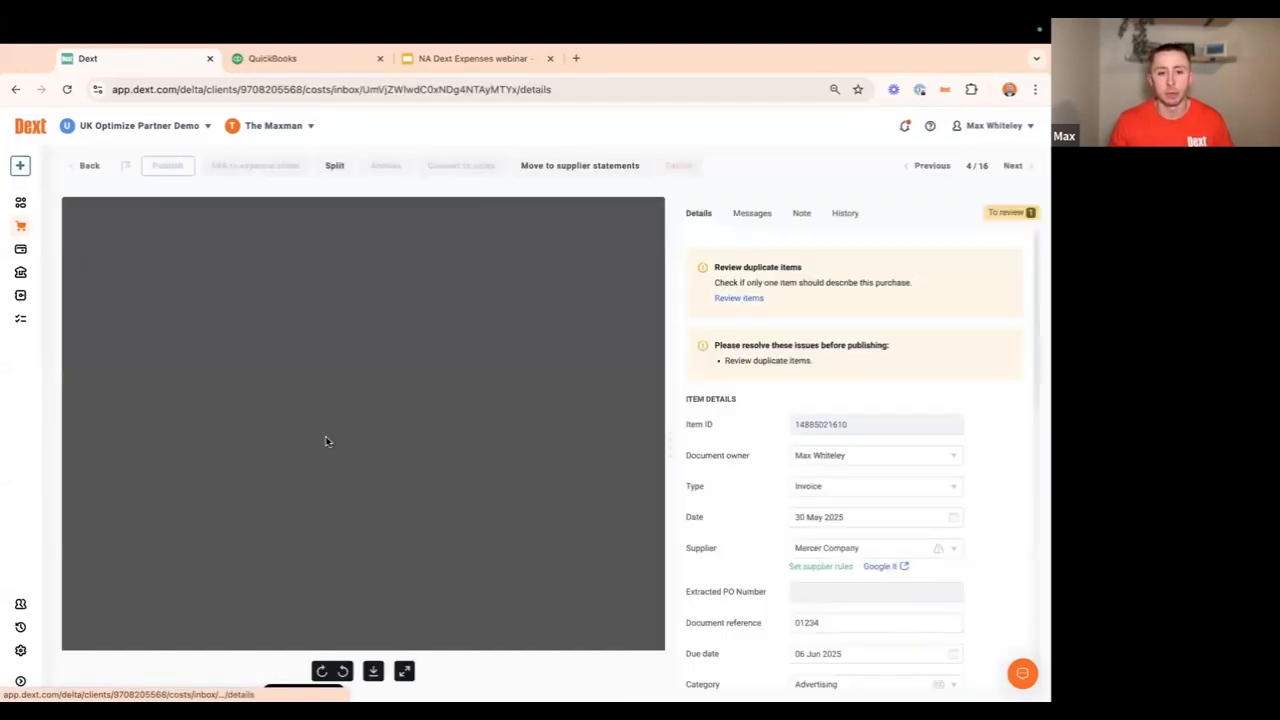
left_click(752, 299)
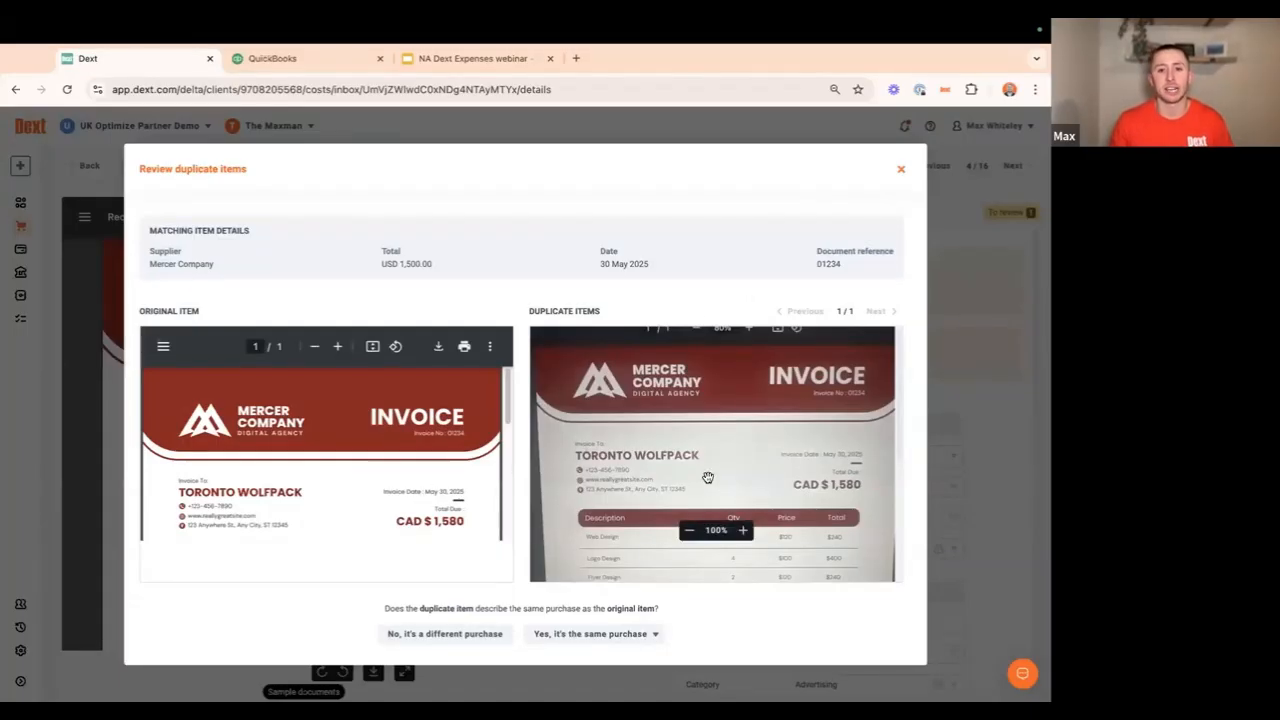
scroll(620, 487, "down", 2)
scroll(620, 487, "up", 2)
scroll(616, 482, "down", 2)
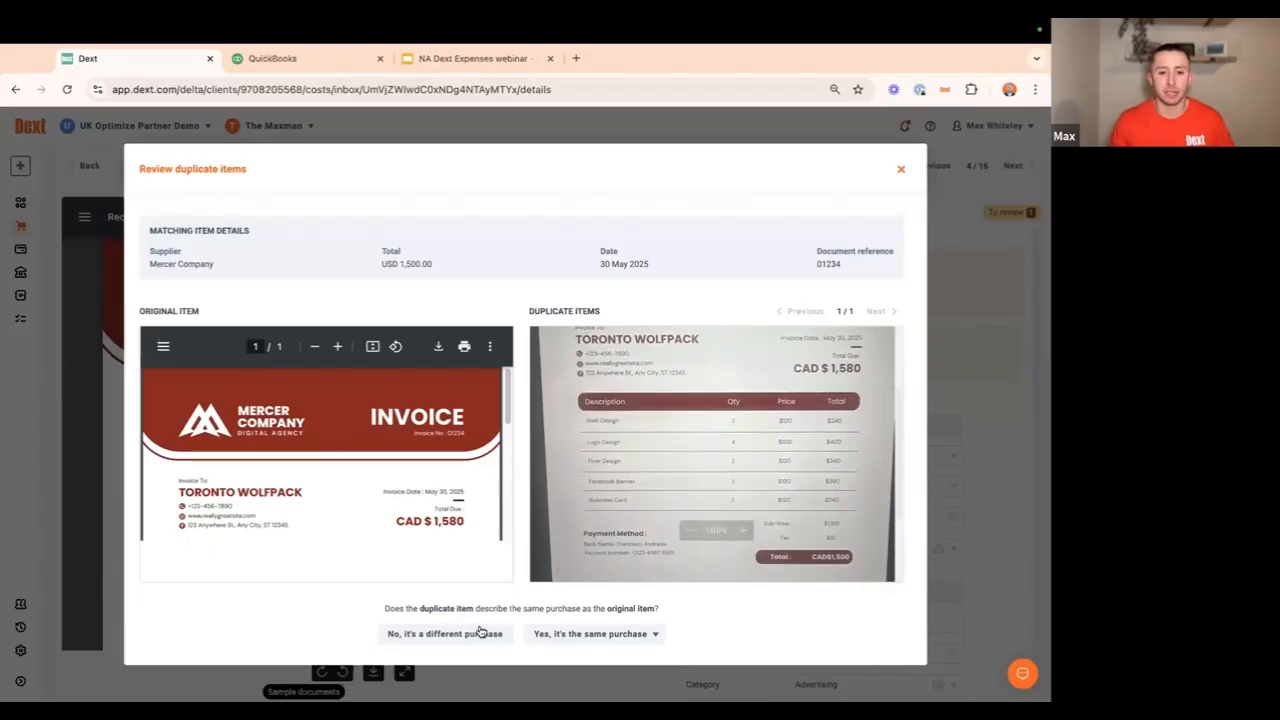
left_click(563, 641)
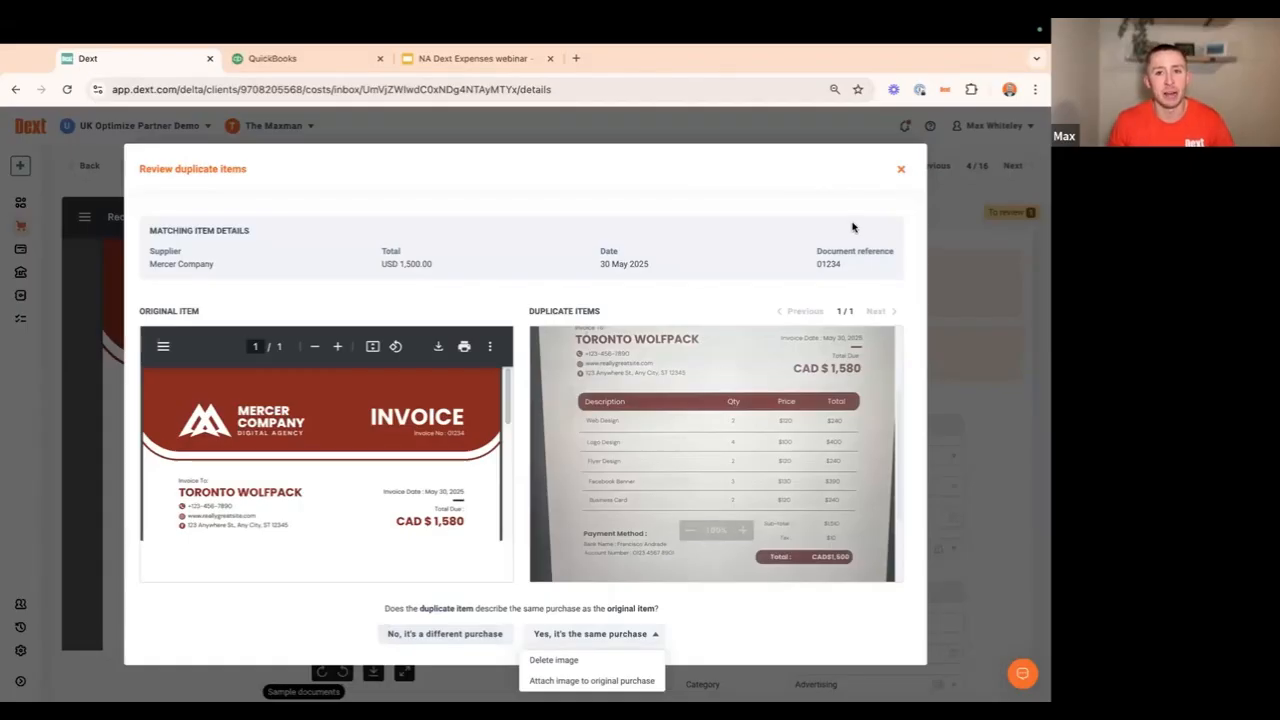
left_click(902, 171)
- Open the supplier rules for ABC Exports and set duplicate costs items to Off
mouse_move(18, 249)
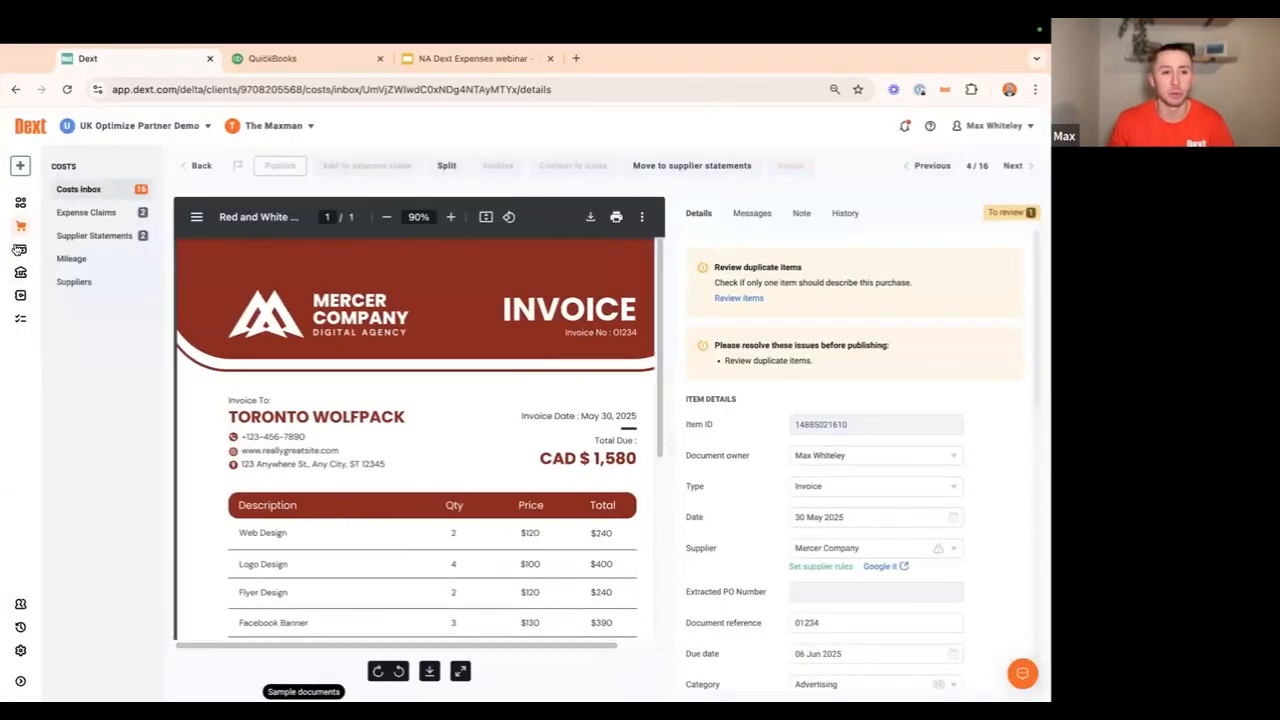
left_click(75, 282)
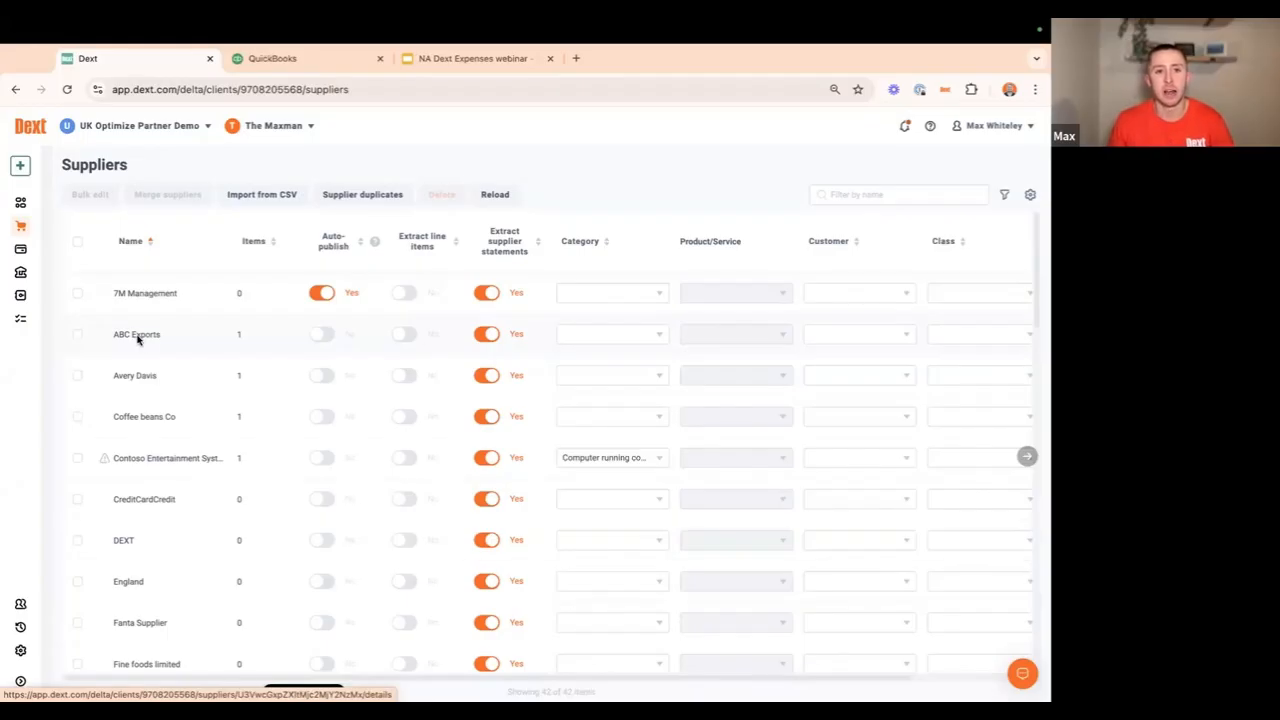
left_click(139, 337)
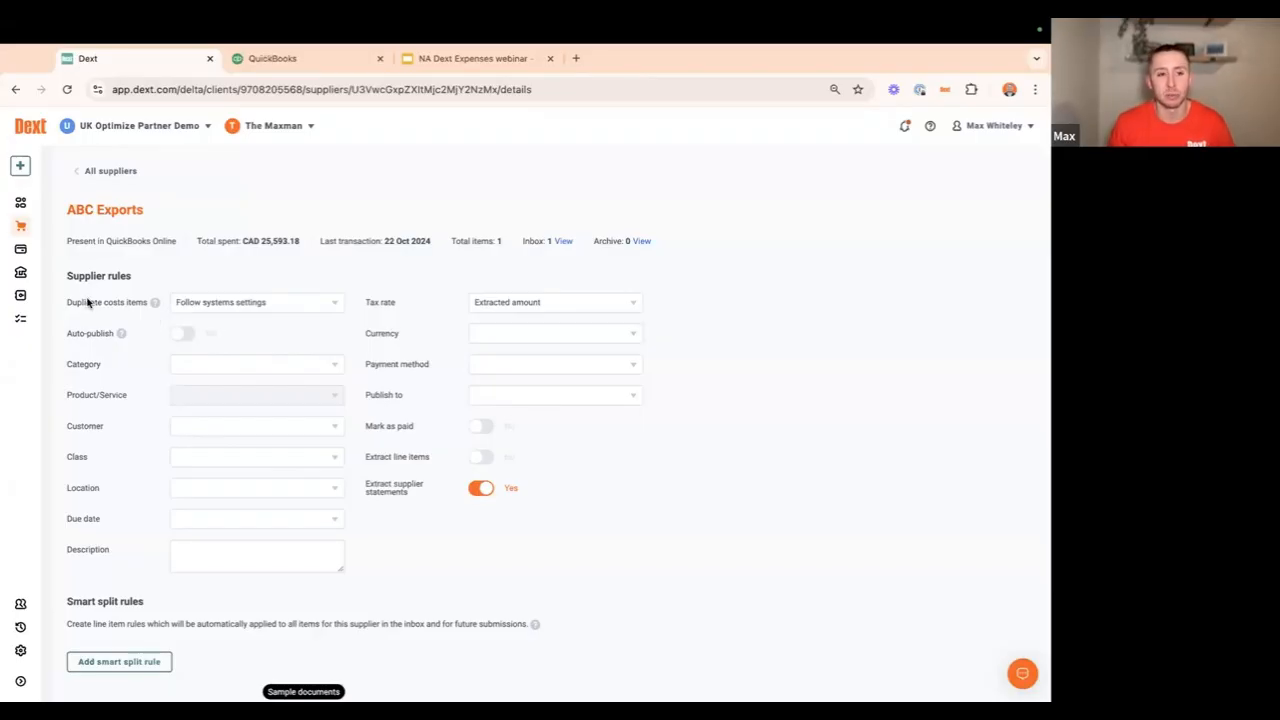
left_click(273, 311)
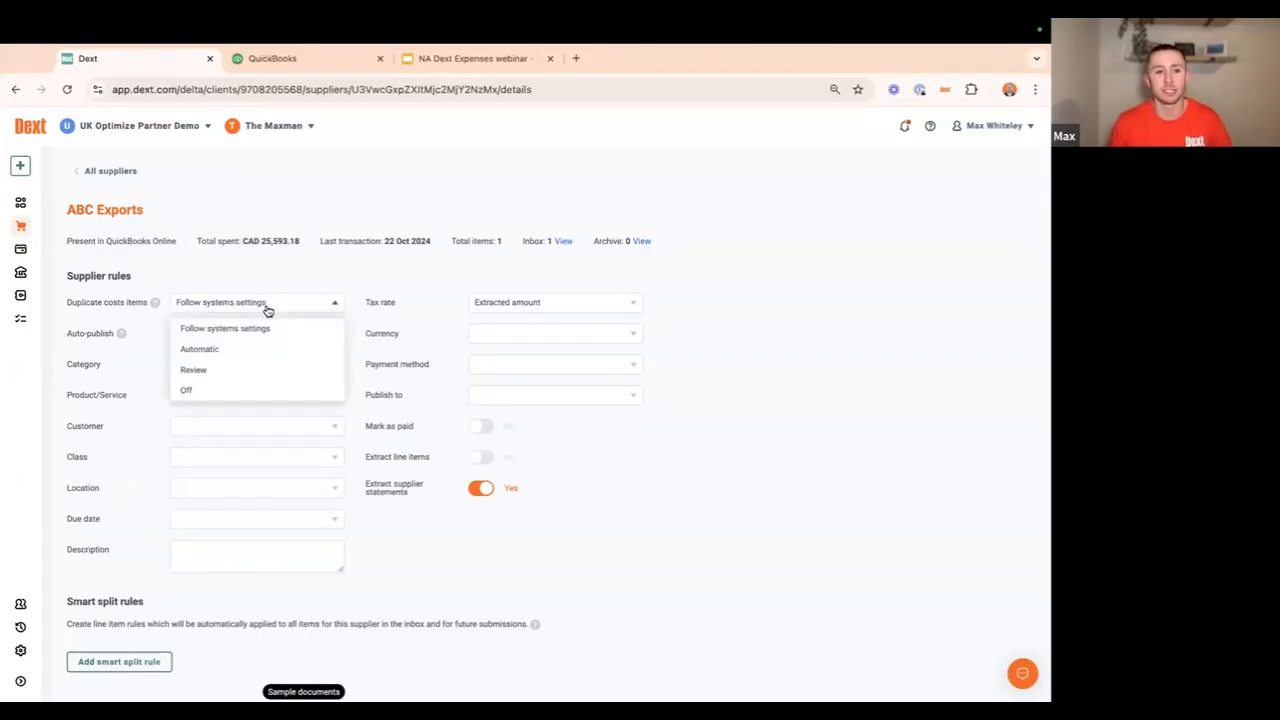
left_click(248, 390)
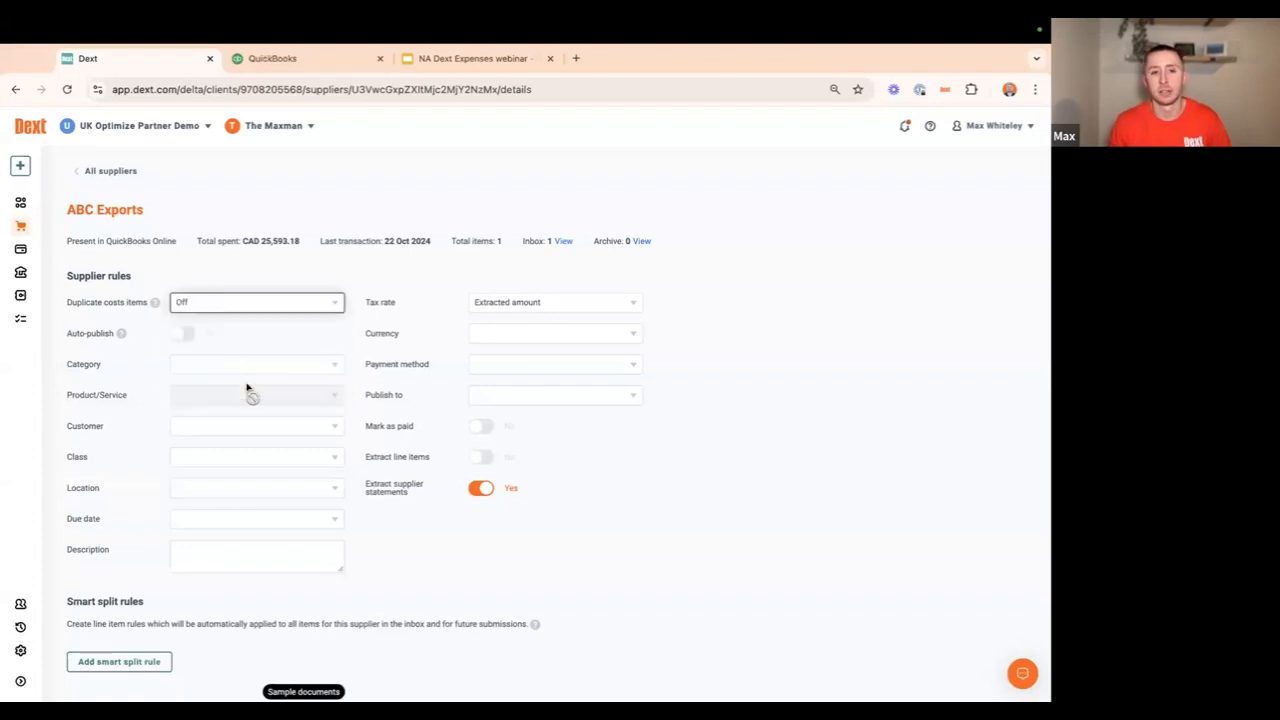
left_click(278, 320)
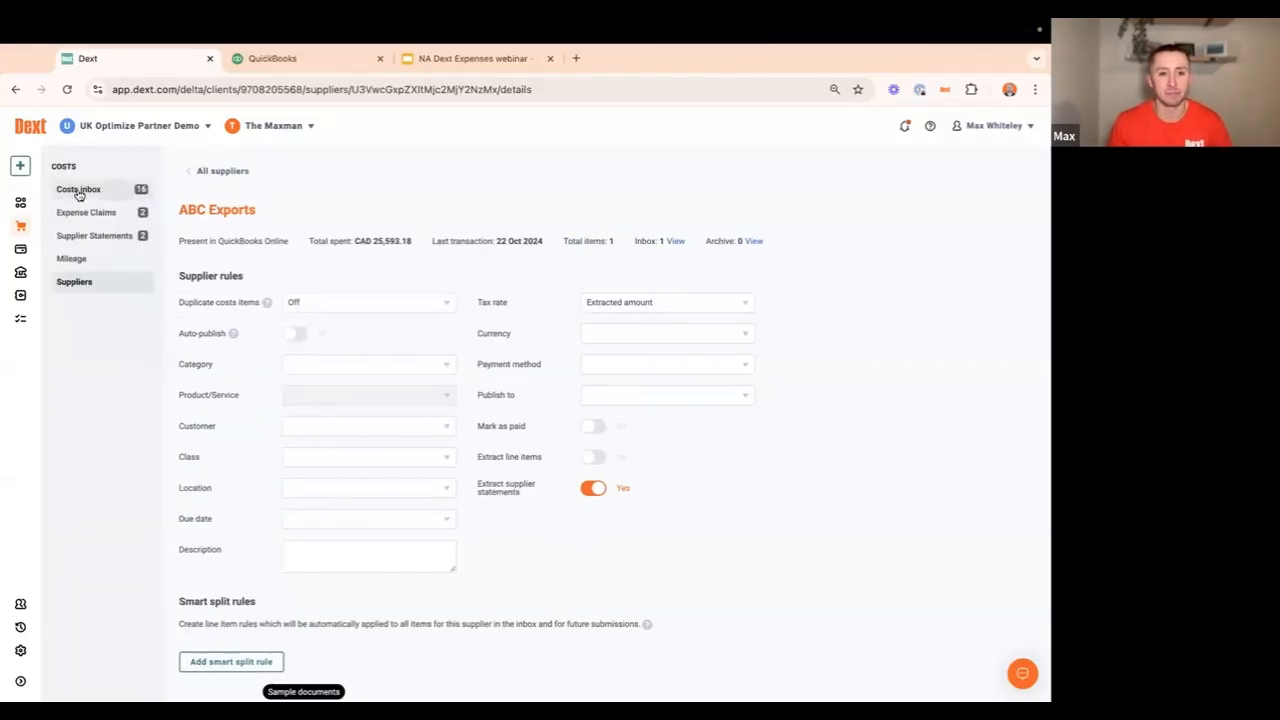
- Find the Stark Industries item with the Microwave note in the costs inbox and open its invoice
left_click(76, 190)
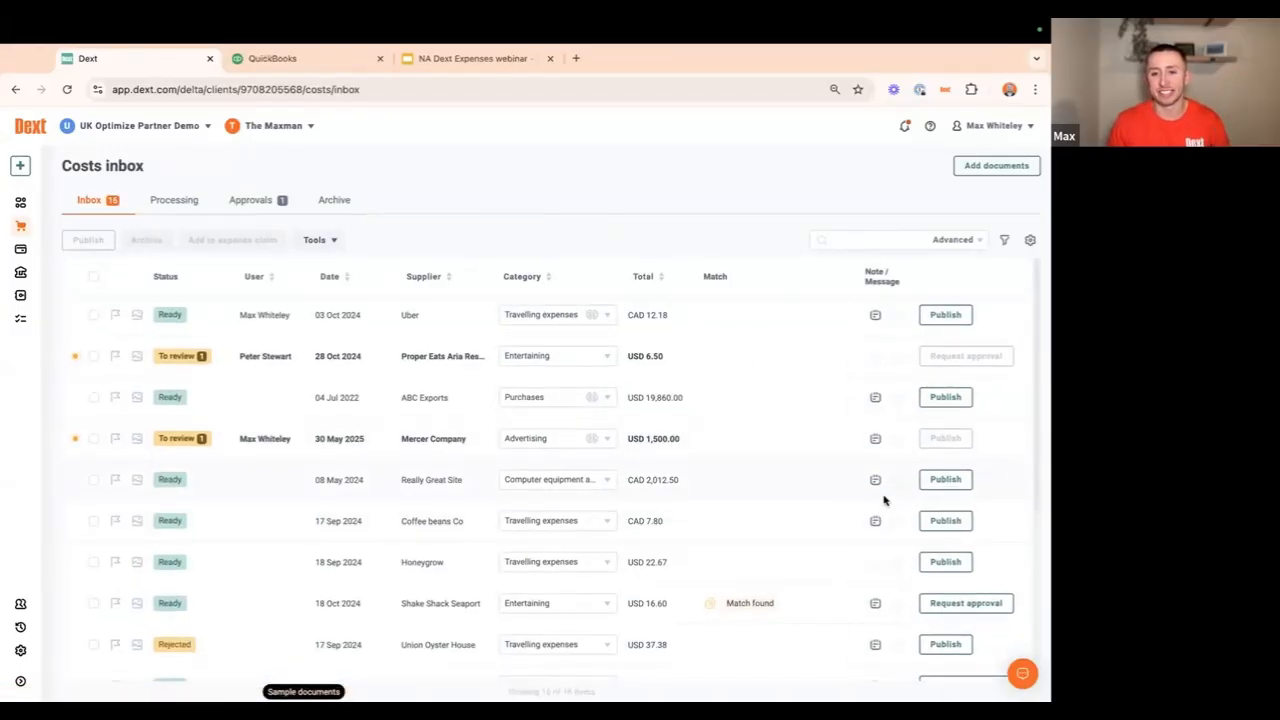
scroll(878, 478, "down", 1)
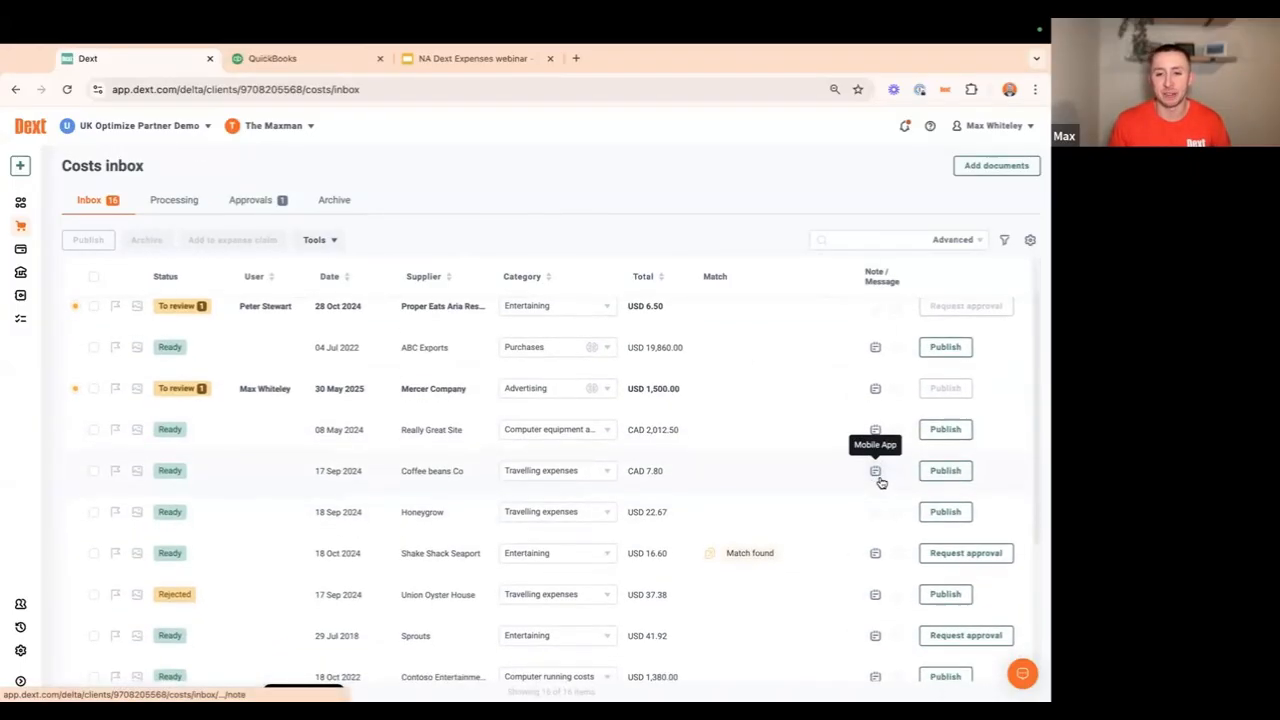
scroll(880, 505, "down", 1)
scroll(880, 538, "down", 2)
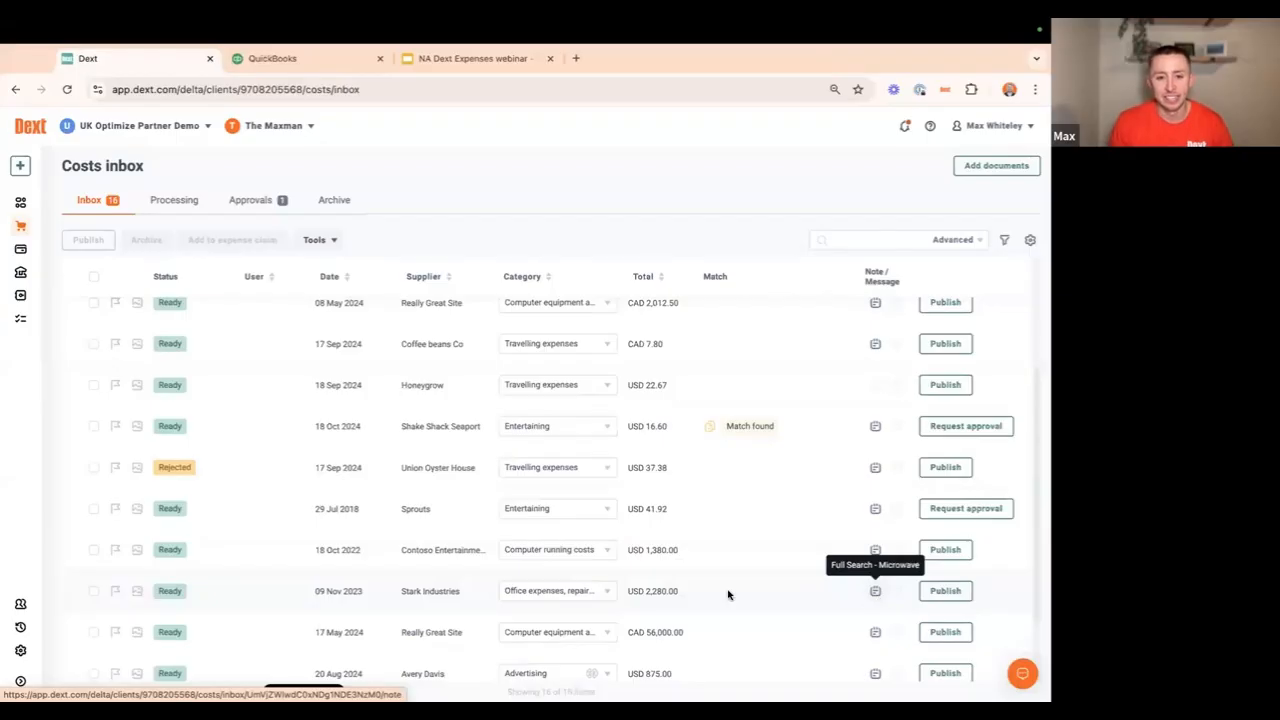
left_click(430, 592)
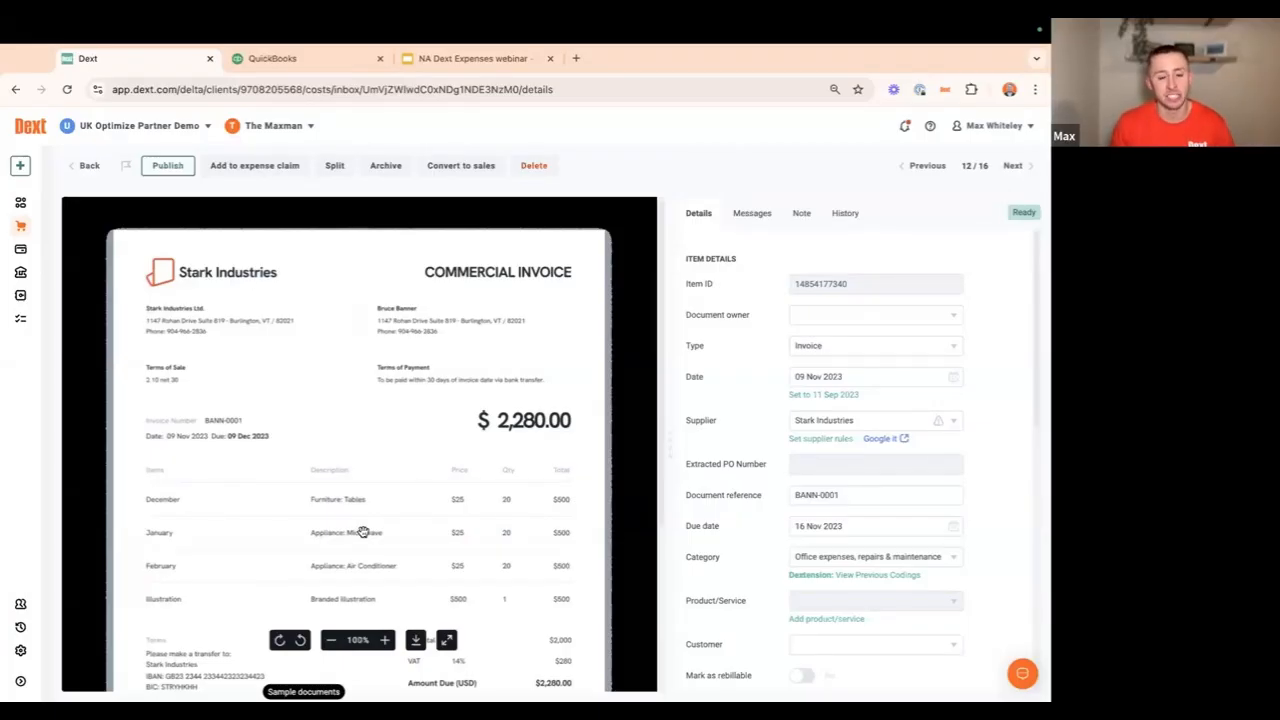
- Return to the costs inbox and search its items for "MICROWAVE"
left_click(87, 166)
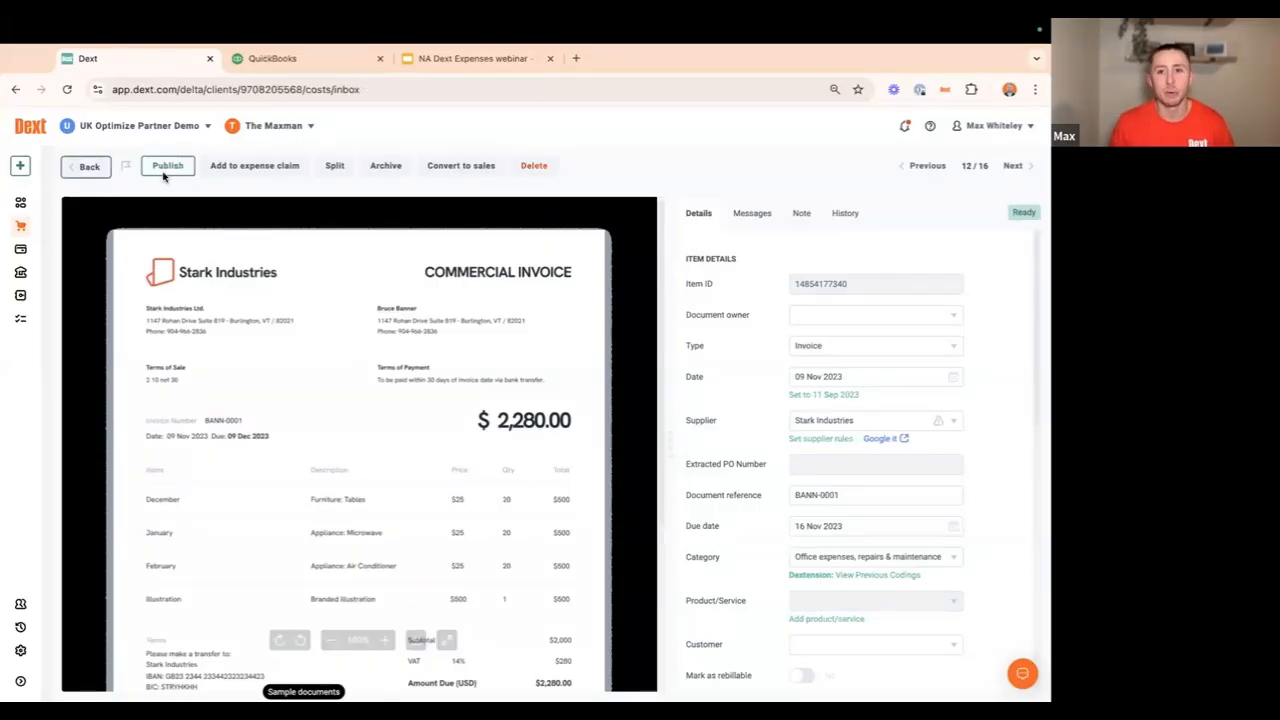
left_click(871, 236)
type("MICROWAVE")
key("Return")
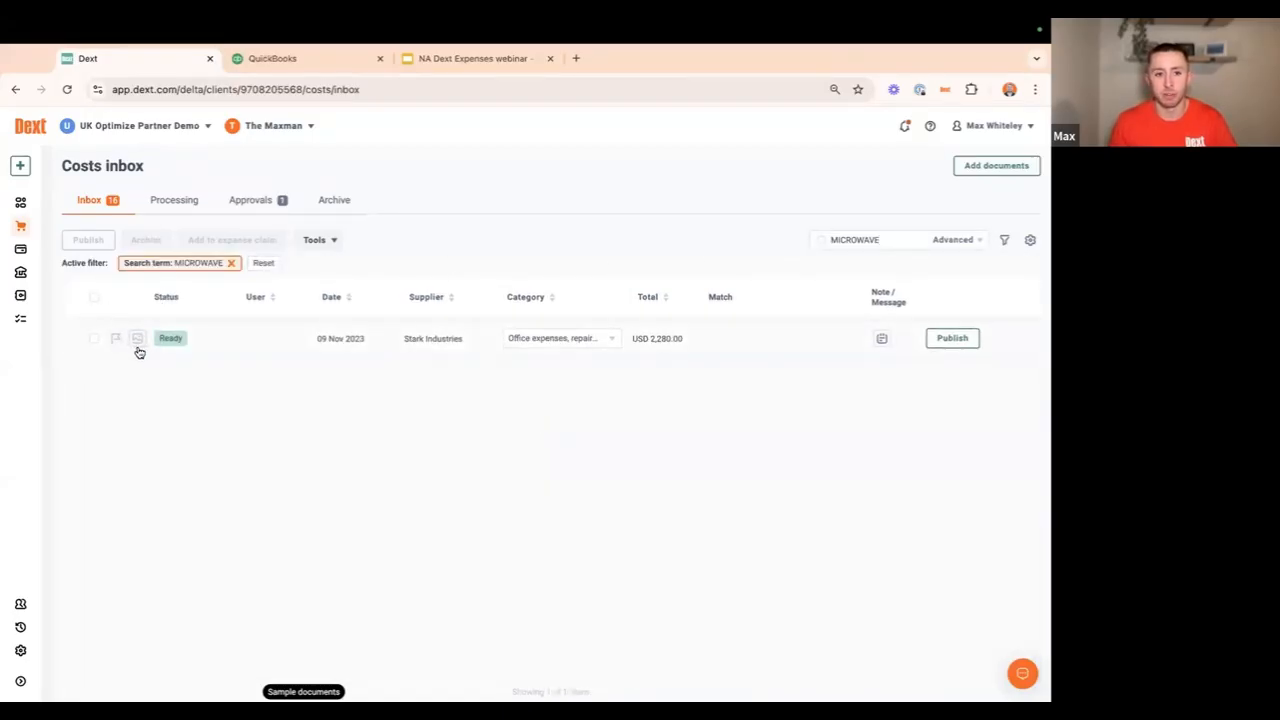
- Preview the Stark Industries invoice image for the Microwave line, and clear the search term to browse the full costs inbox
left_click(138, 342)
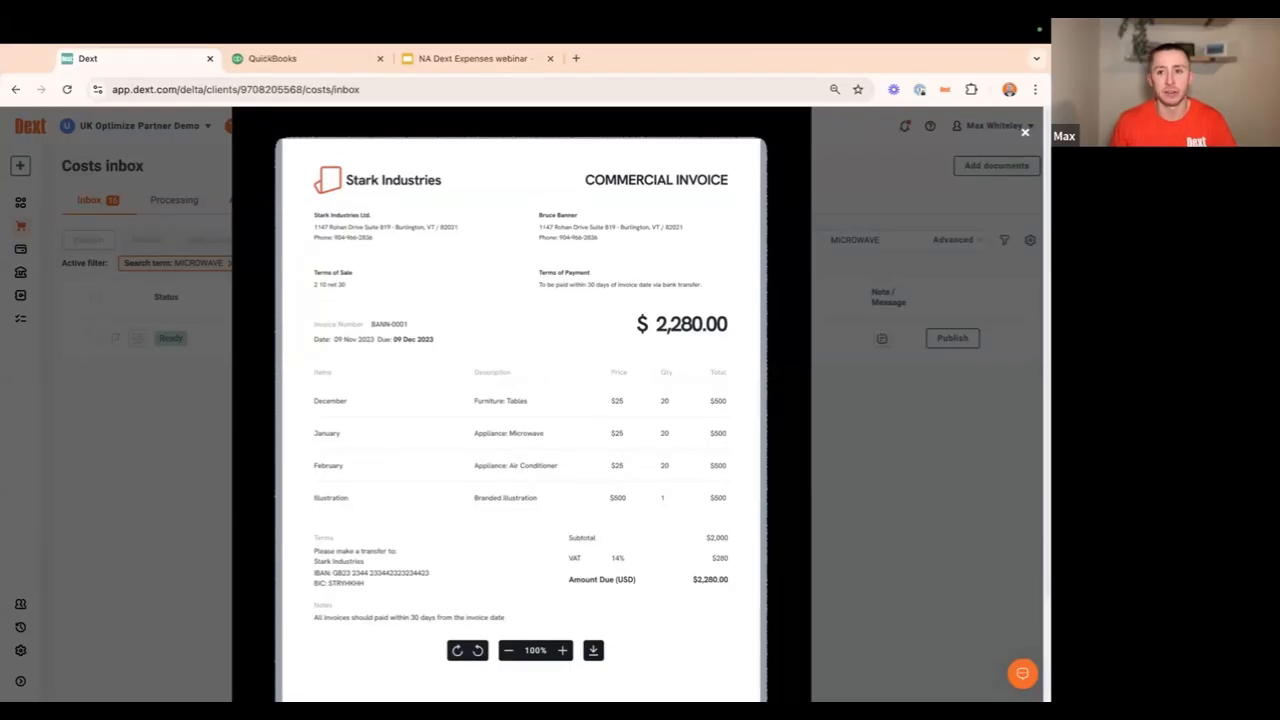
left_click(1025, 132)
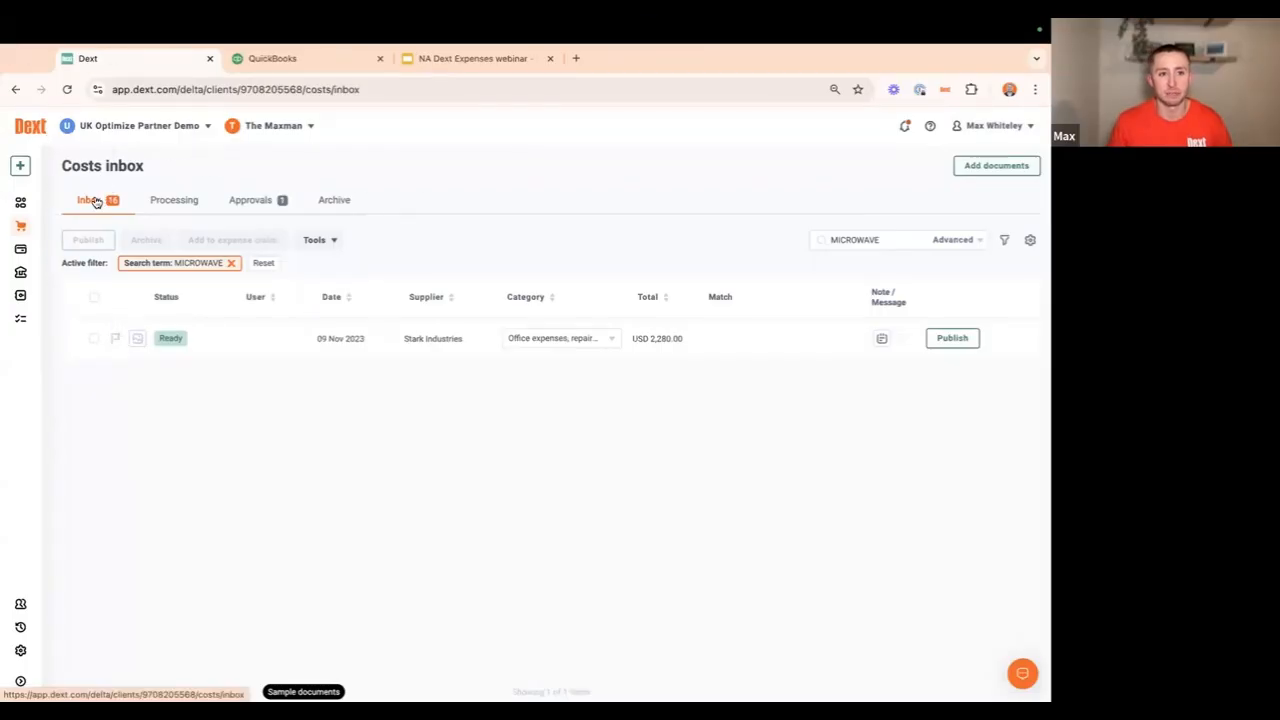
left_click(229, 263)
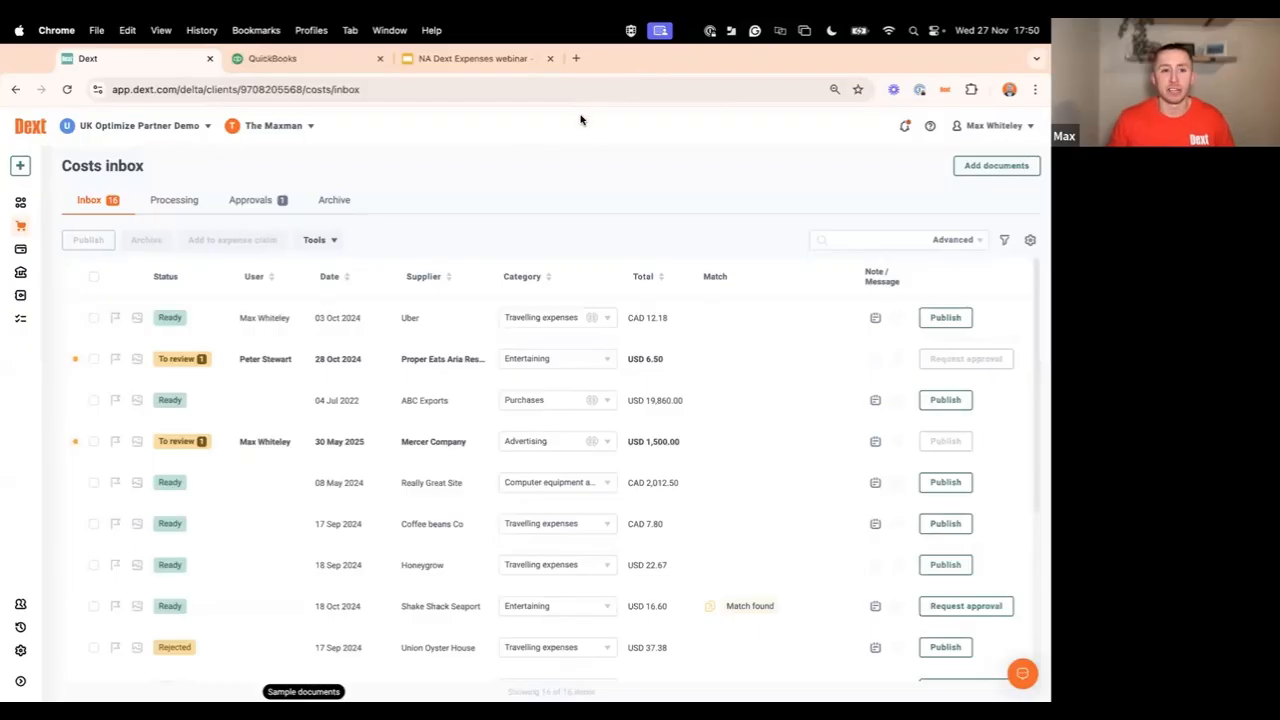
scroll(758, 530, "down", 2)
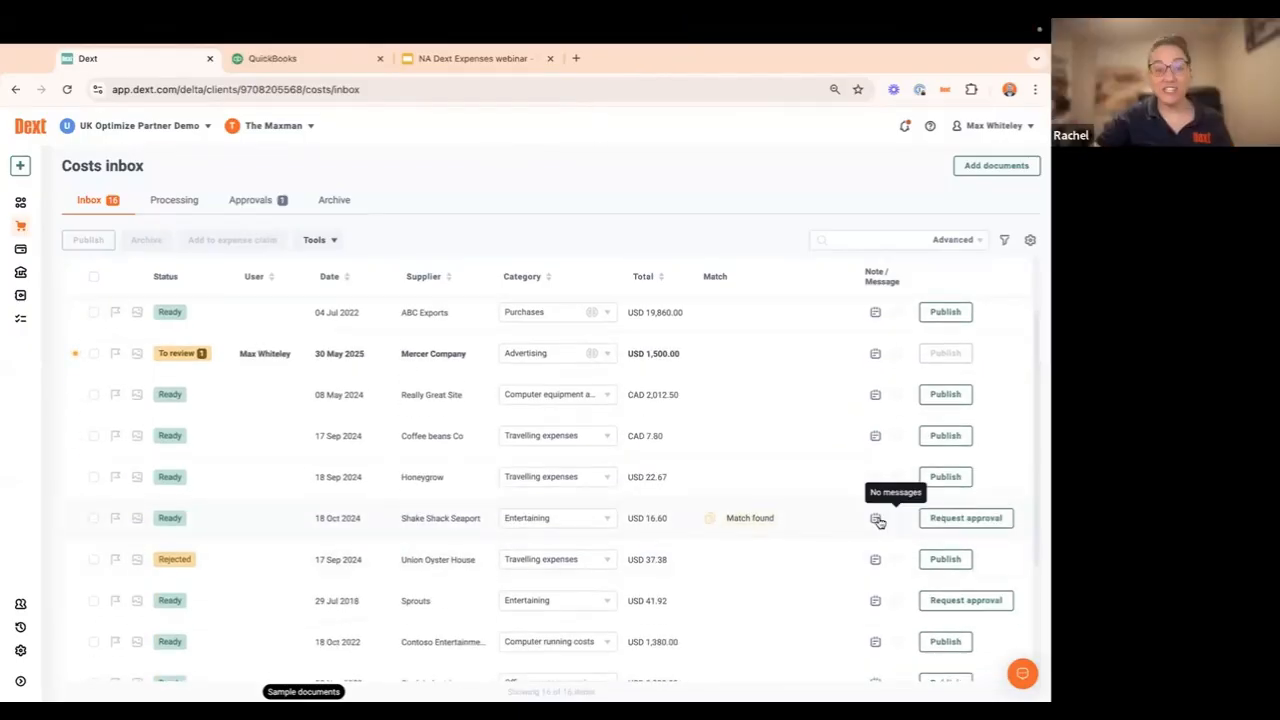
scroll(878, 523, "down", 2)
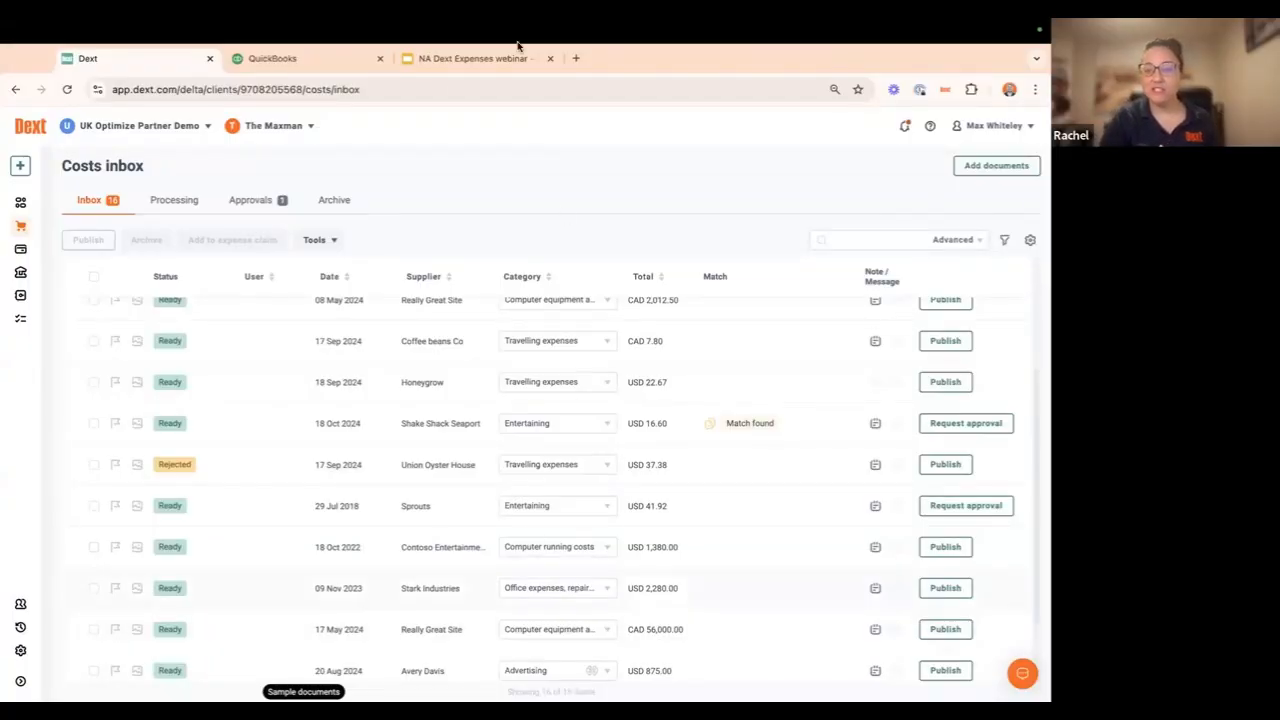
- Switch to the NA Dext Expenses webinar deck in Google Slides and present it from Expense Approvals through to the "What's next …" slide
left_click(471, 62)
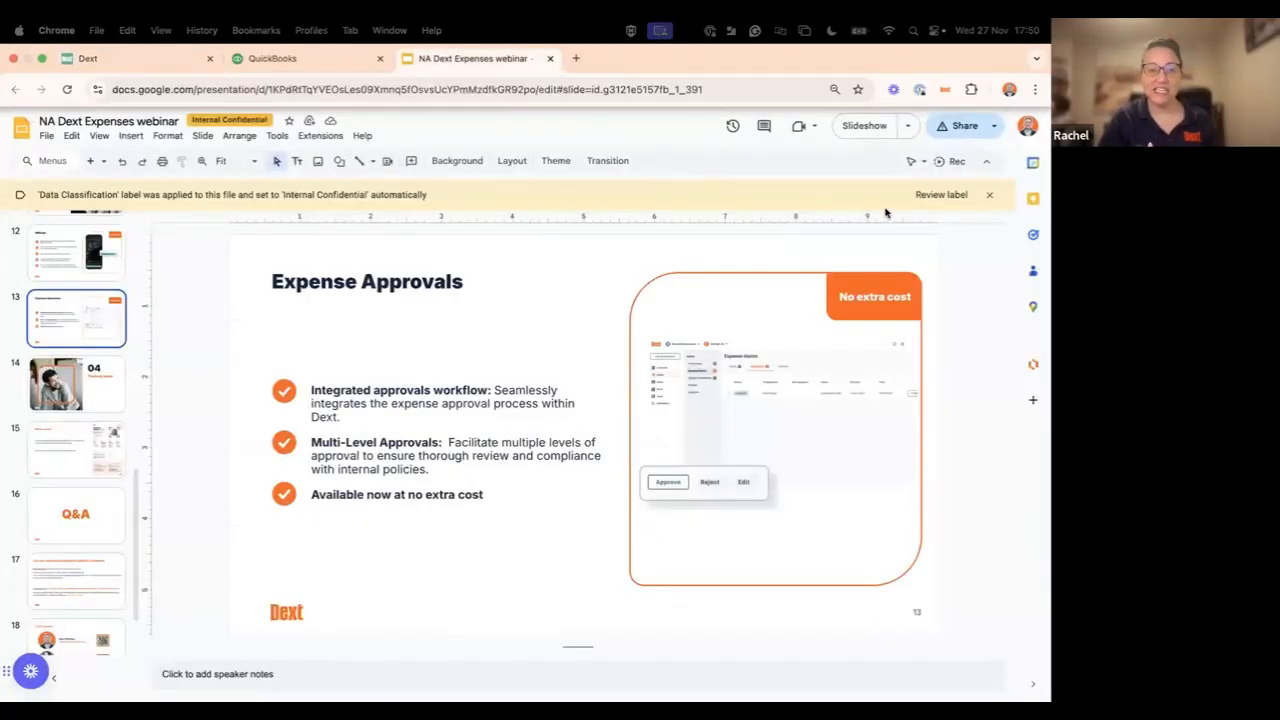
left_click(866, 126)
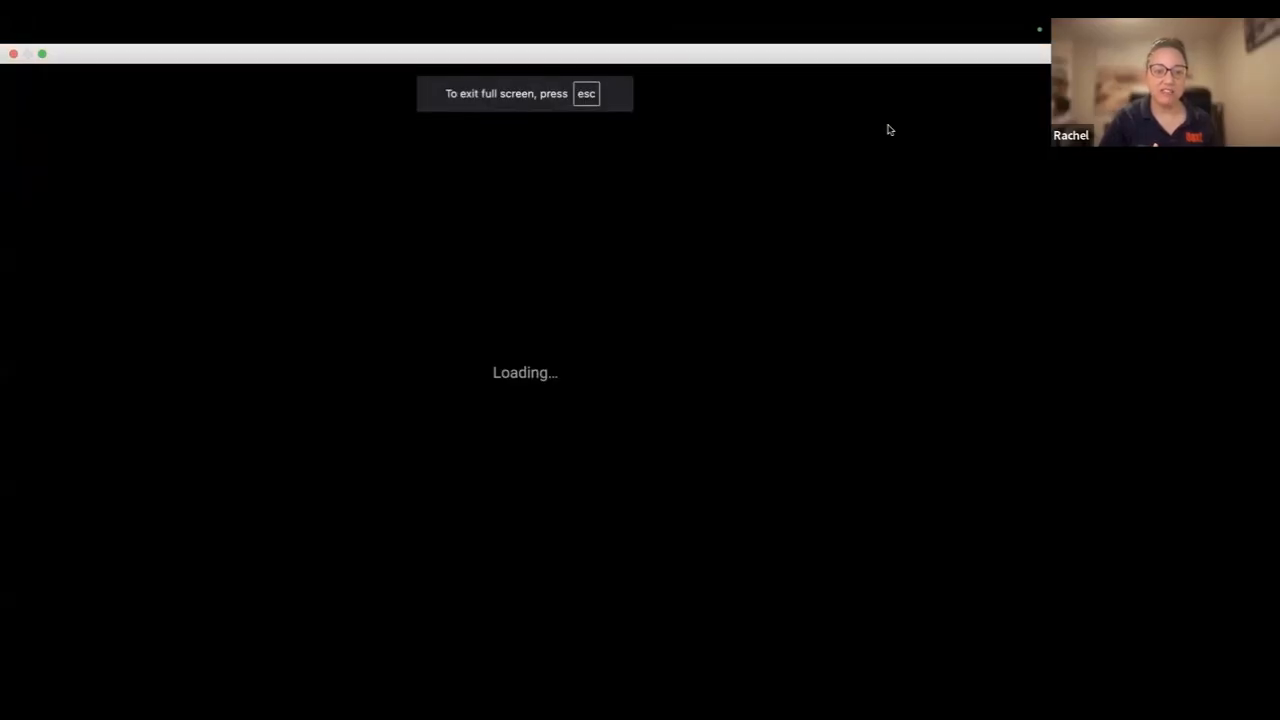
key("Right")
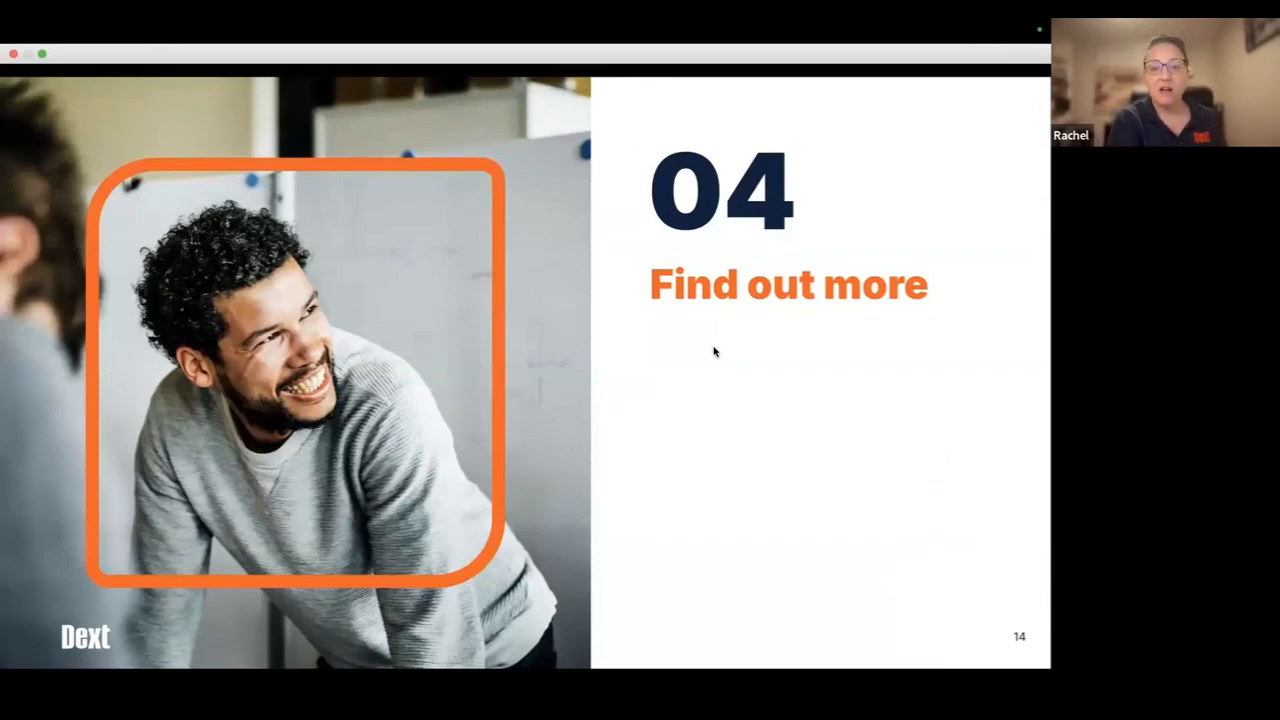
key("Right")
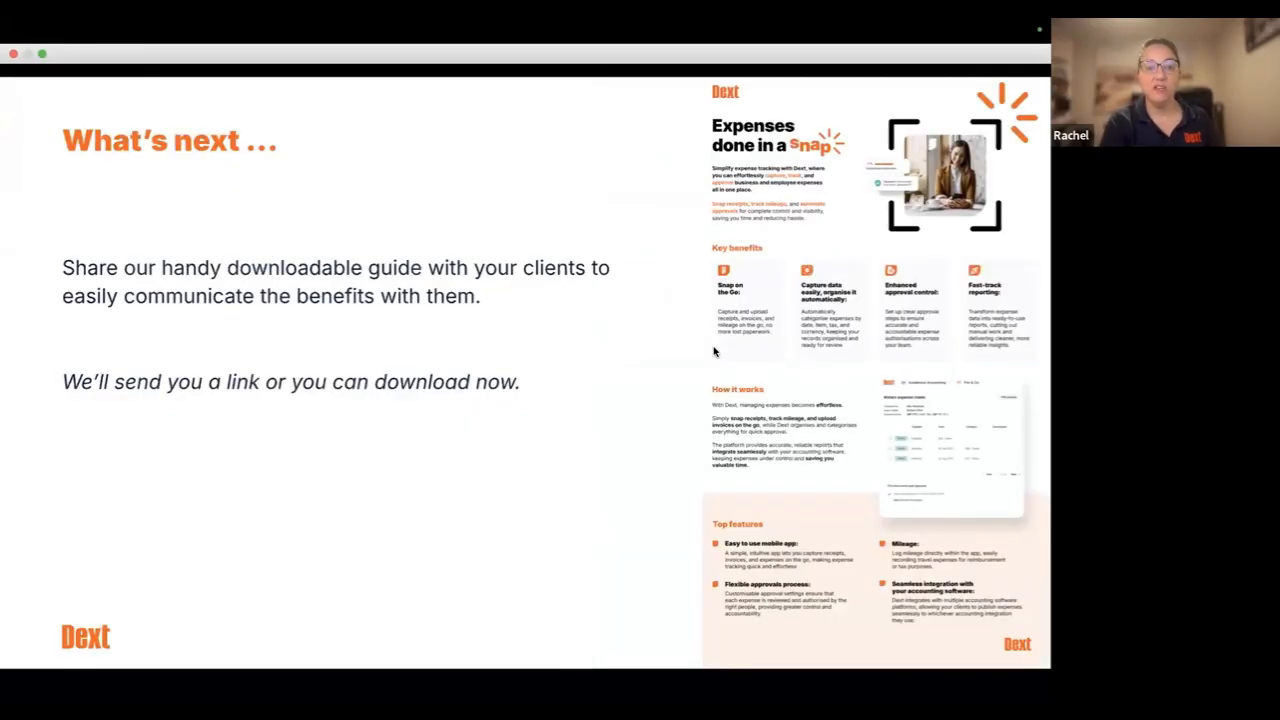